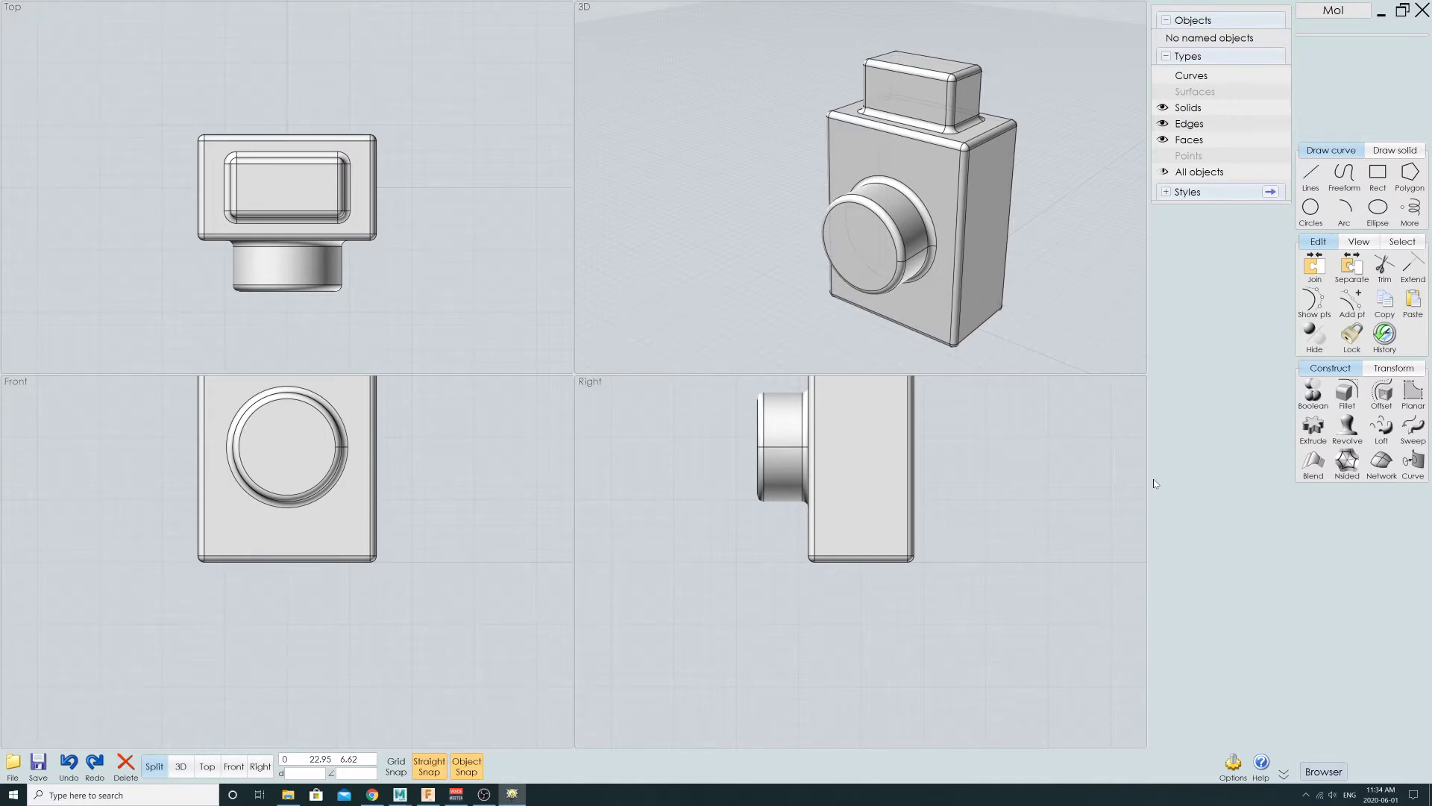
{"action": "right_click_drag", "start_coordinate": [1007, 445], "coordinate": [1011, 548]}
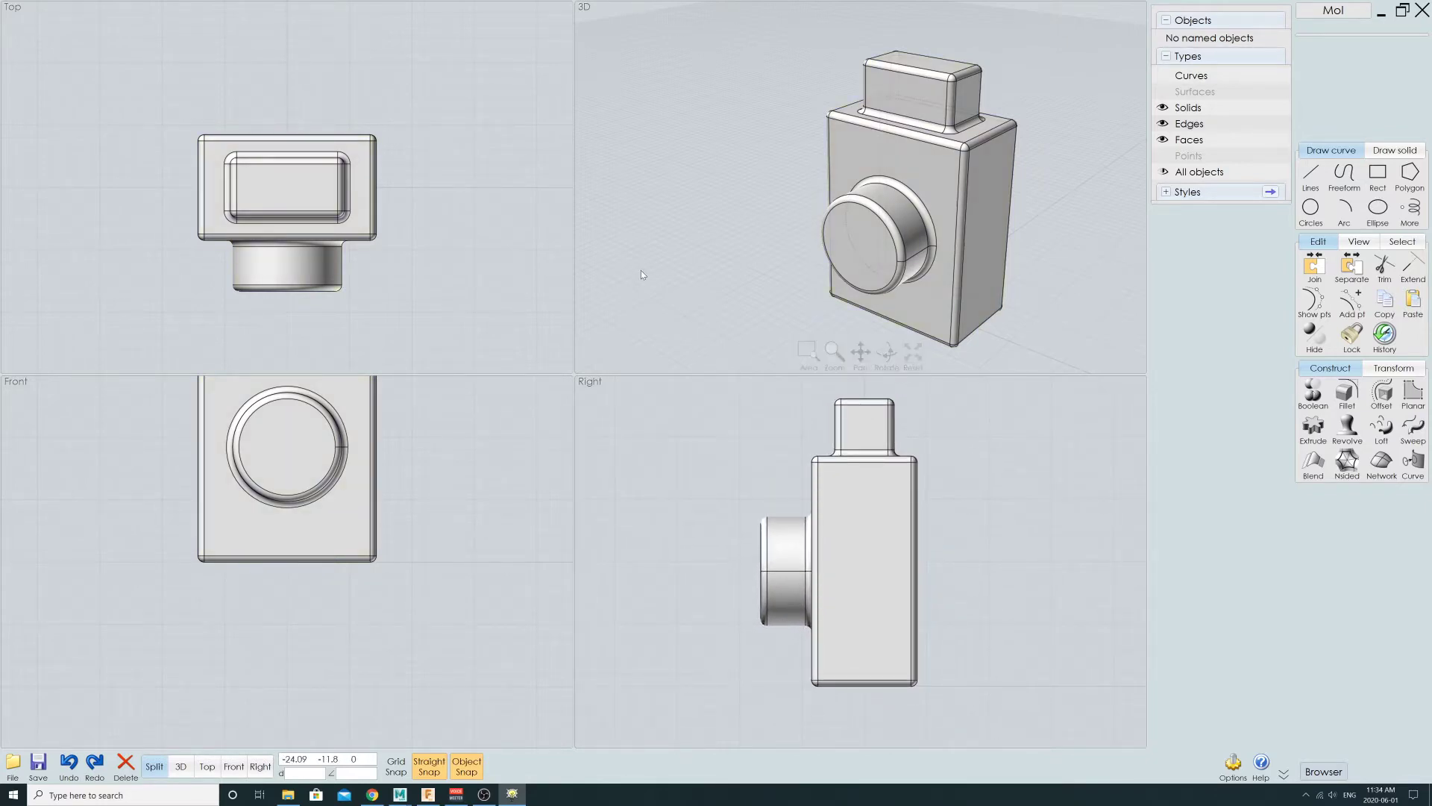
{"action": "mouse_move", "coordinate": [706, 242]}
{"action": "left_mouse_down"}
{"action": "mouse_move", "coordinate": [692, 219]}
{"action": "mouse_move", "coordinate": [709, 232]}
{"action": "mouse_move", "coordinate": [637, 235]}
{"action": "mouse_move", "coordinate": [687, 261]}
{"action": "mouse_move", "coordinate": [701, 244]}
{"action": "left_mouse_up"}
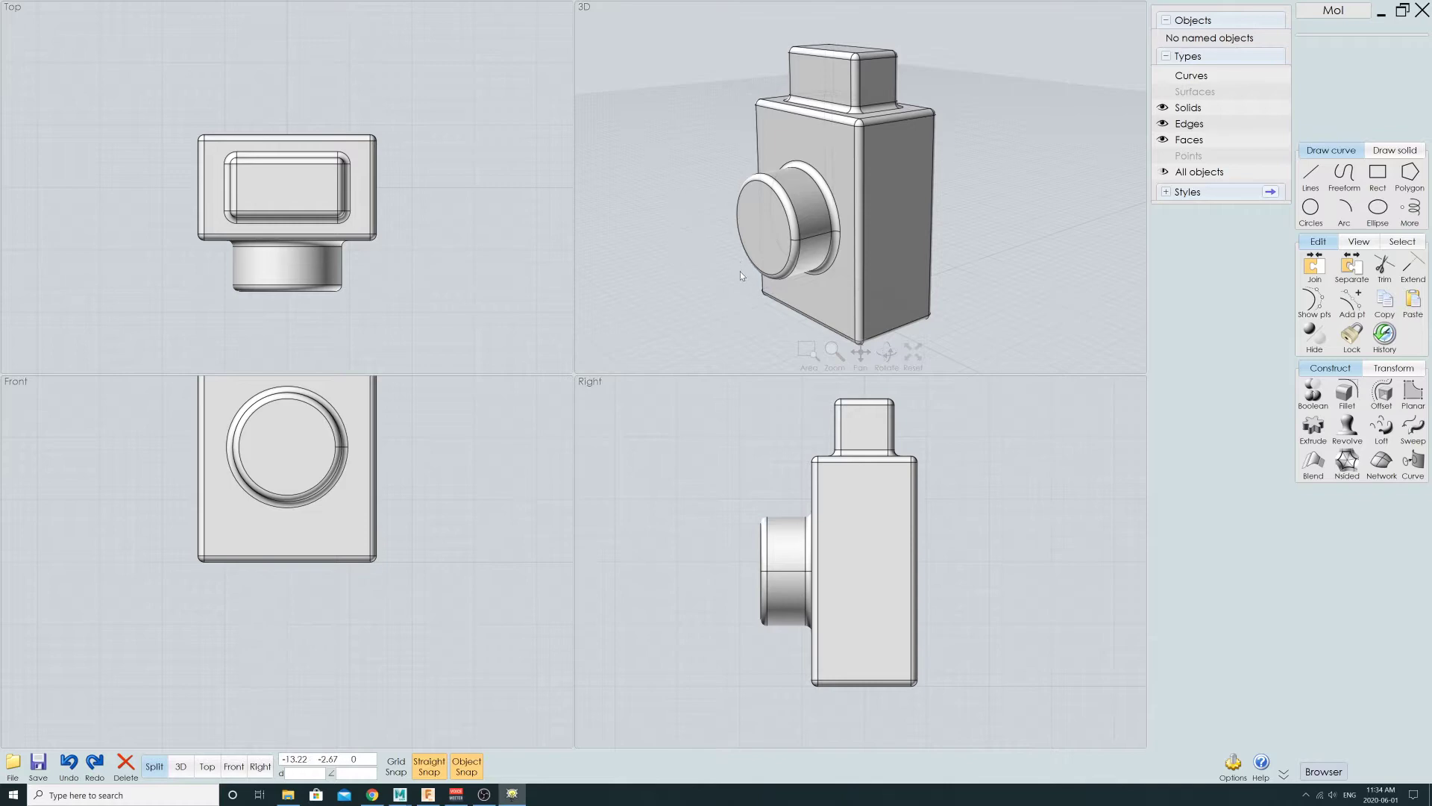
{"action": "right_click_drag", "start_coordinate": [959, 195], "coordinate": [956, 212]}
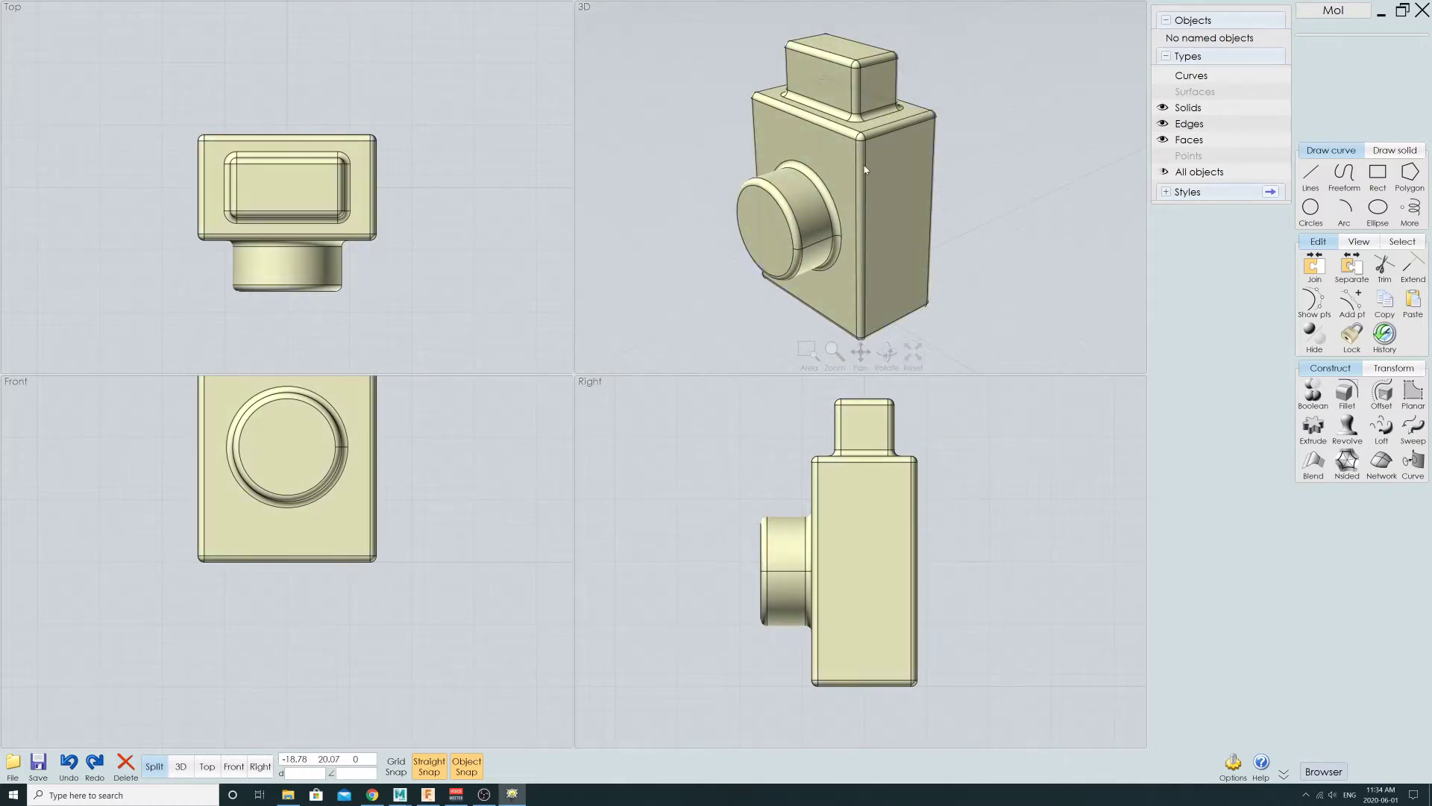
- Start exporting the solid as a Wavefront OBJ file named testMod, proceeding as far as the meshing options
{"action": "left_click", "coordinate": [12, 764]}
{"action": "left_click", "coordinate": [143, 714]}
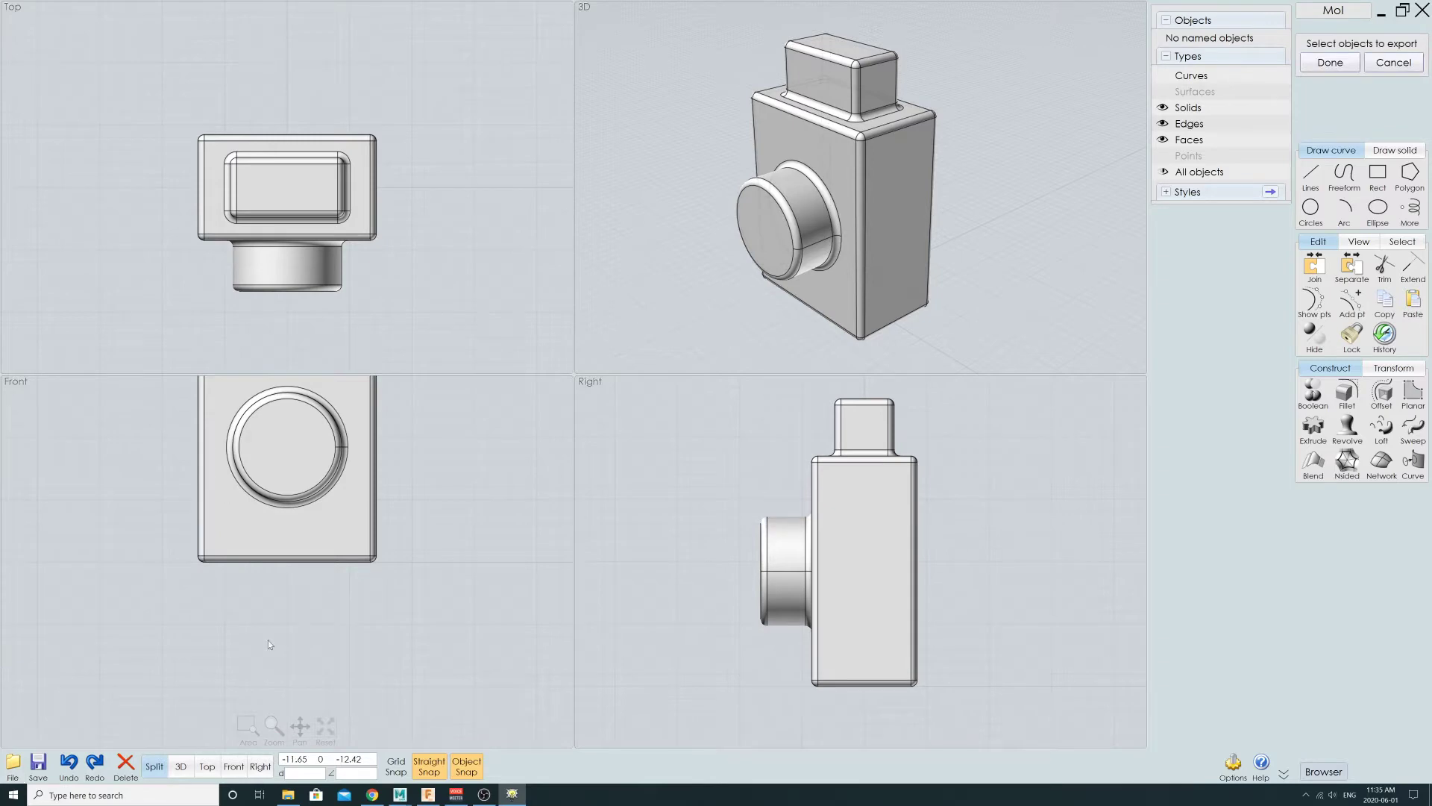
{"action": "left_click", "coordinate": [866, 246]}
{"action": "left_click", "coordinate": [1330, 62]}
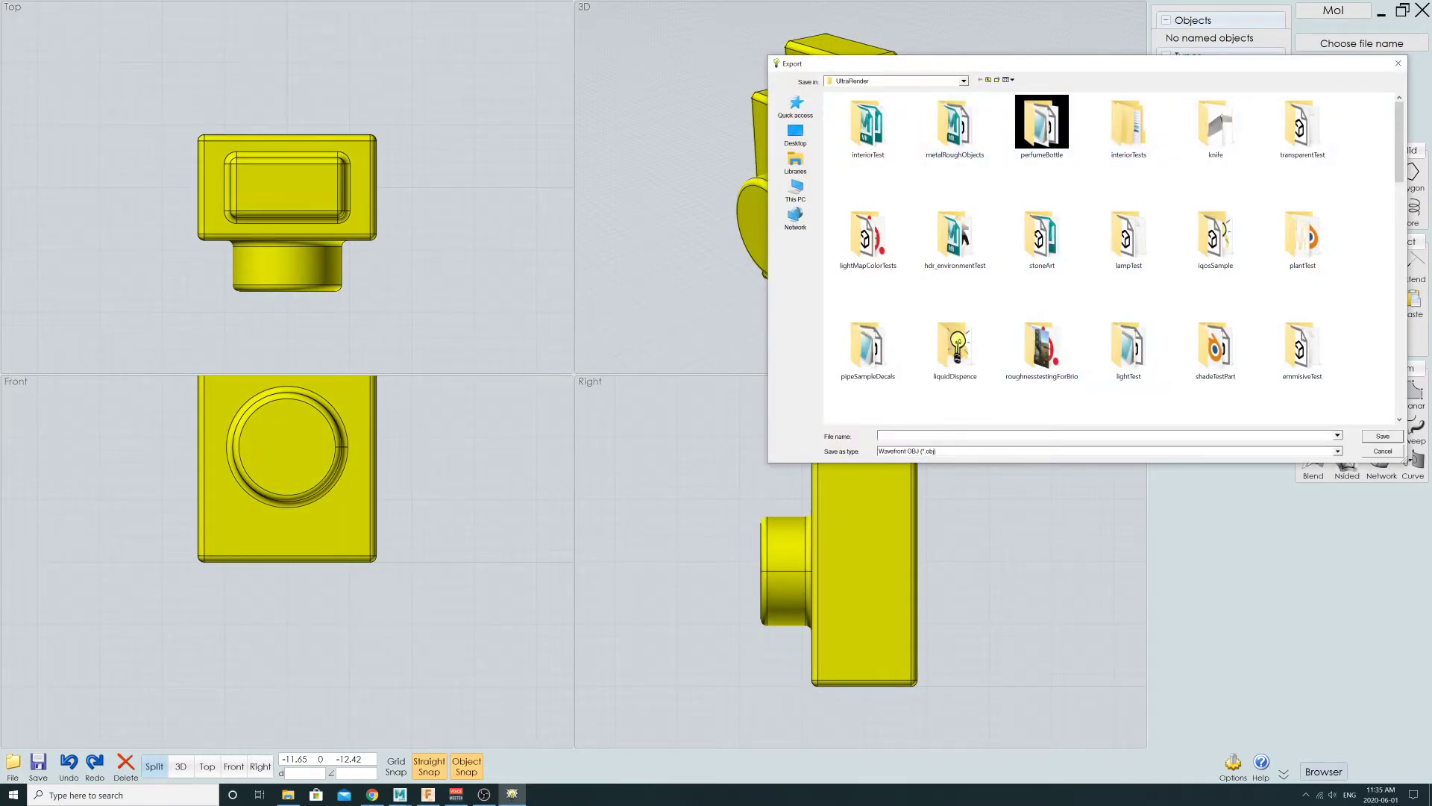
{"action": "type", "text": "test"}
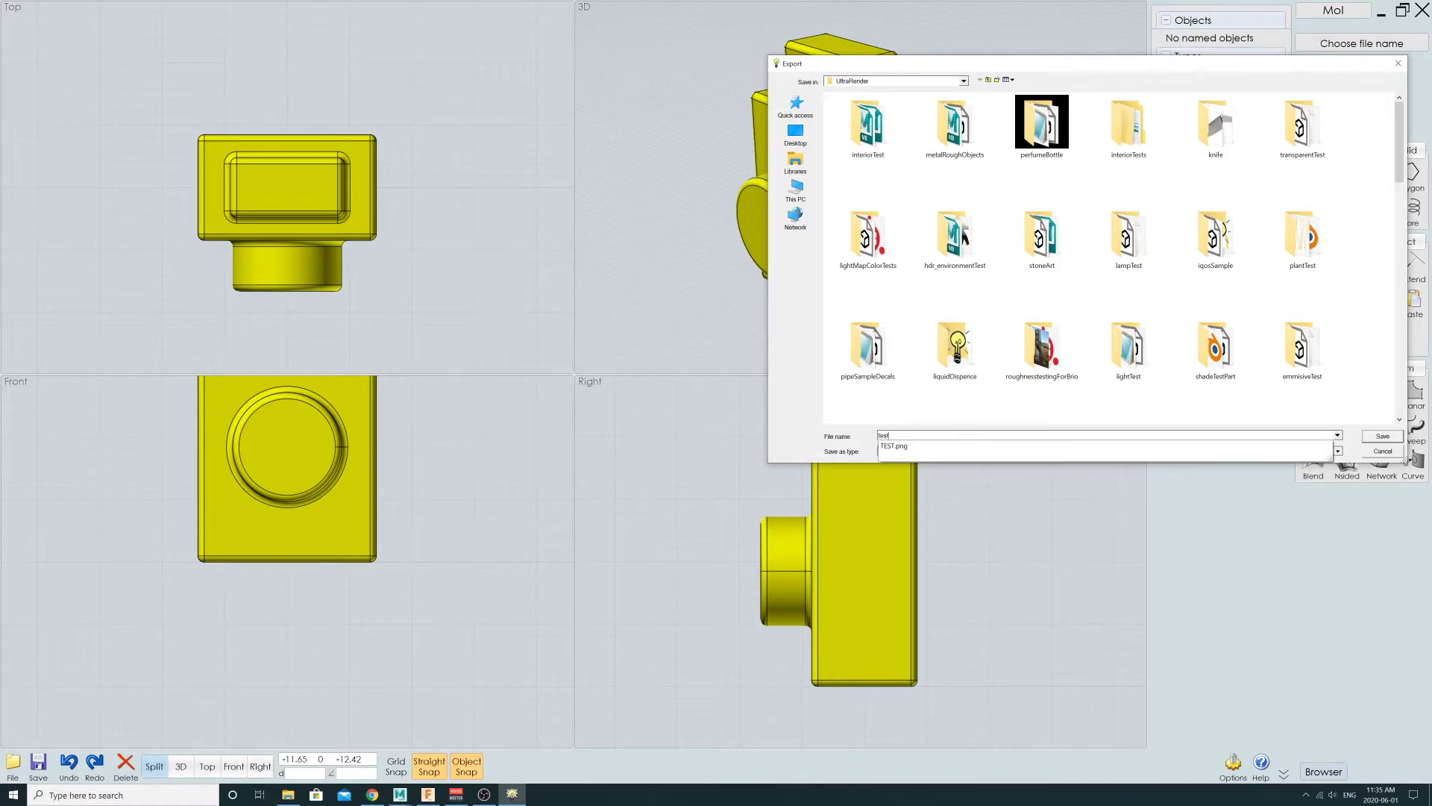
{"action": "type", "text": "Mod"}
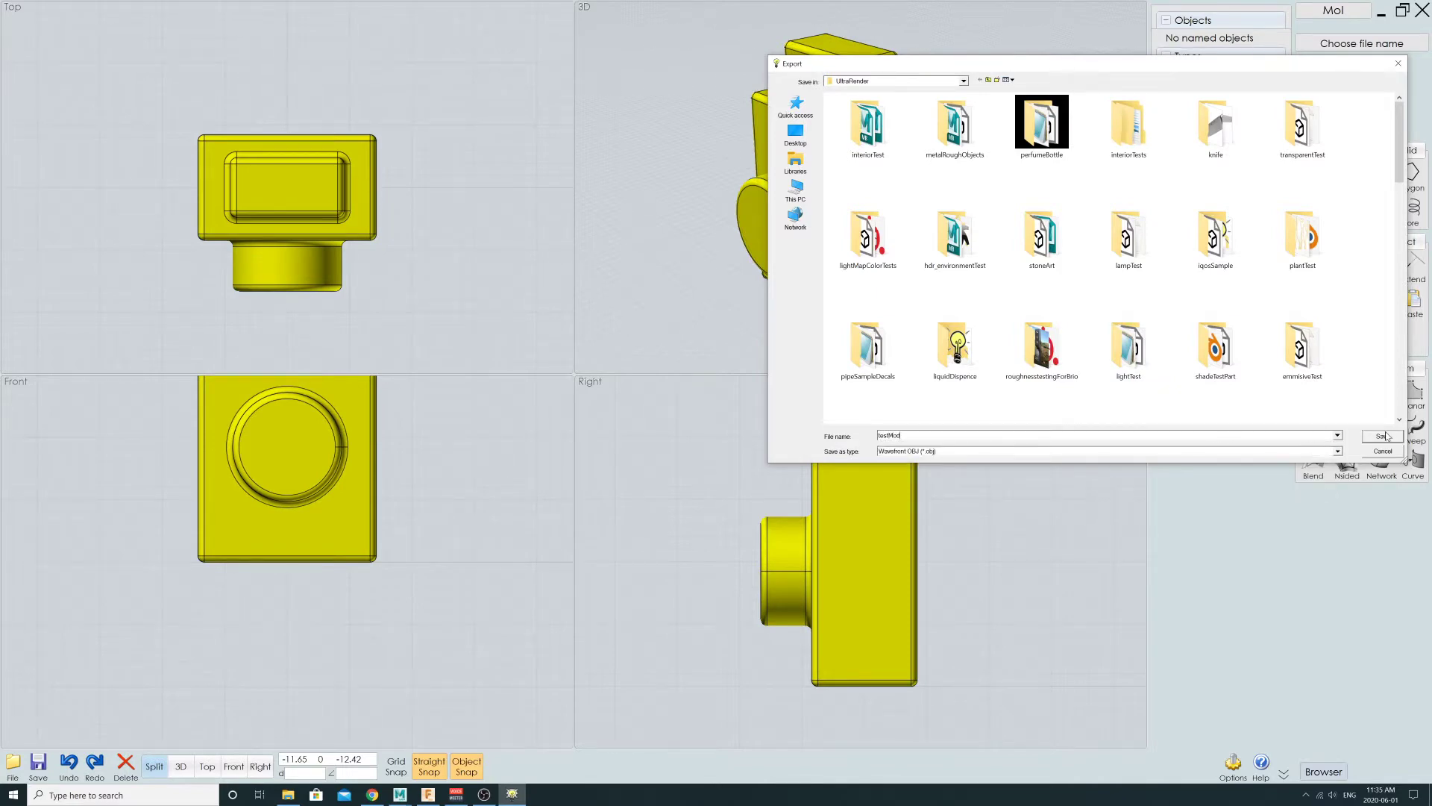
{"action": "left_click", "coordinate": [1384, 437]}
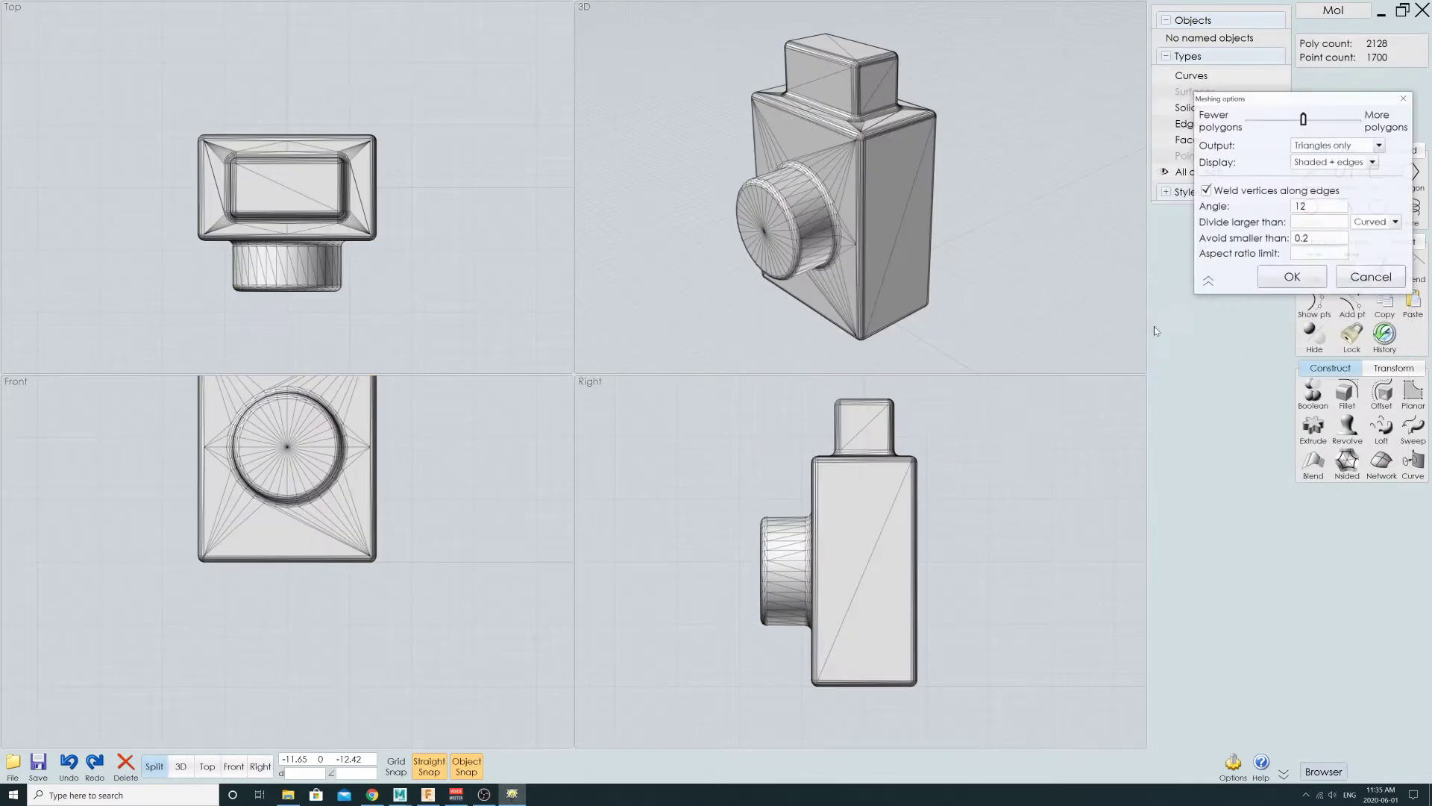
- Examine the triangulated mesh preview on the solid's rounded edges, cancel the export and deselect the solid
{"action": "scroll", "coordinate": [770, 188], "scroll_direction": "up", "scroll_amount": 5}
{"action": "scroll", "coordinate": [771, 188], "scroll_direction": "up", "scroll_amount": 2}
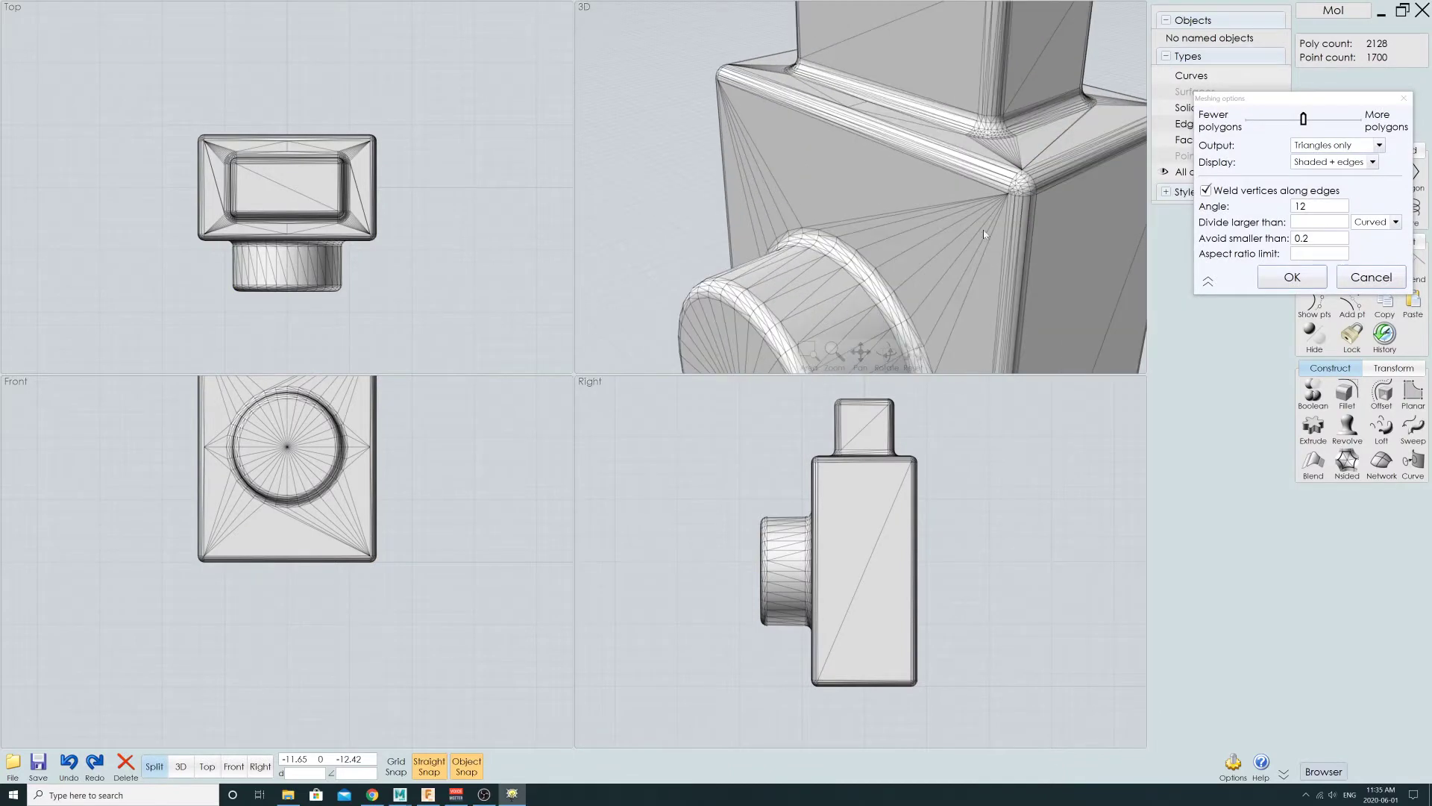
{"action": "scroll", "coordinate": [902, 228], "scroll_direction": "down", "scroll_amount": 7}
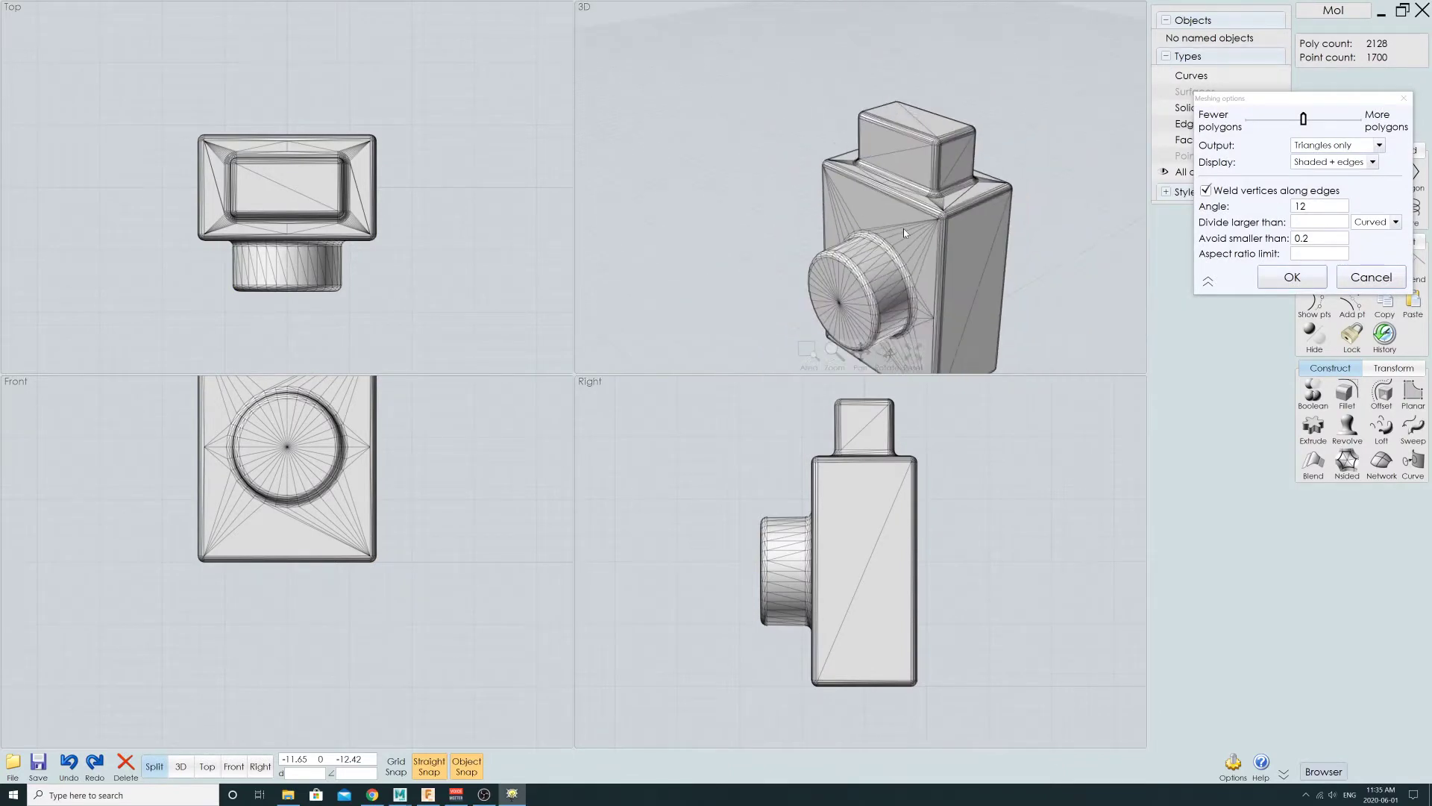
{"action": "left_click", "coordinate": [1372, 277]}
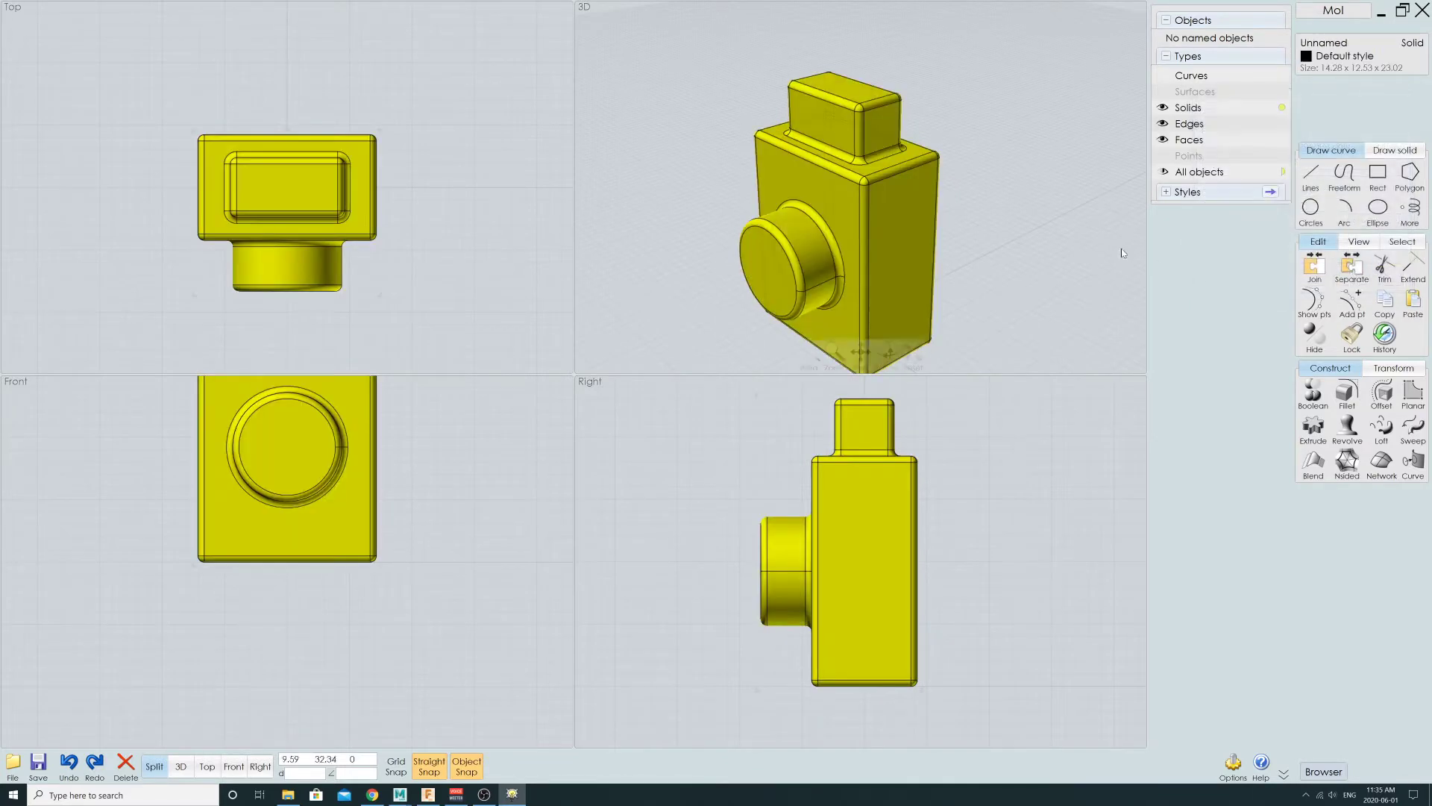
{"action": "left_click", "coordinate": [1072, 261]}
{"action": "scroll", "coordinate": [885, 184], "scroll_direction": "down", "scroll_amount": 4}
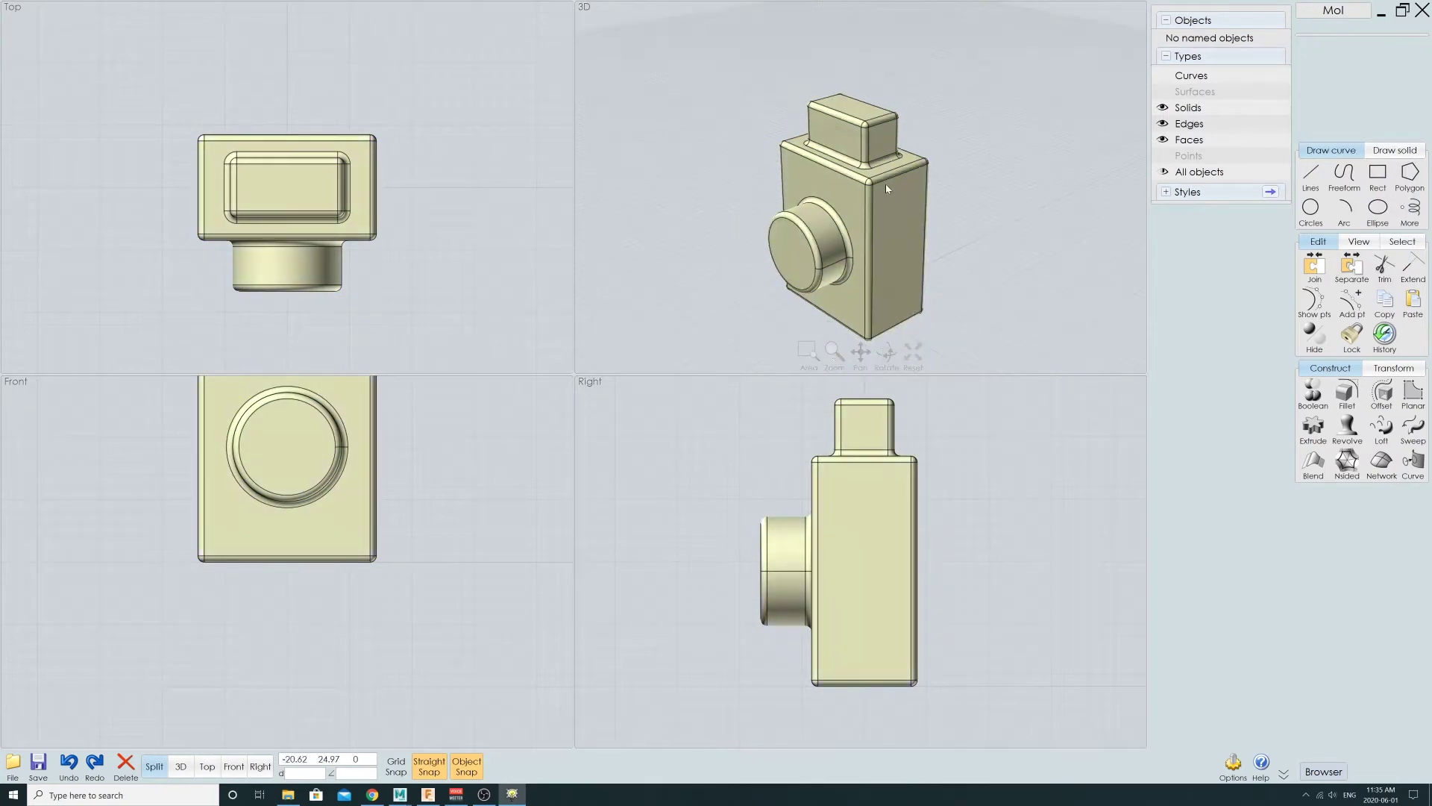
{"action": "scroll", "coordinate": [911, 224], "scroll_direction": "up", "scroll_amount": 5}
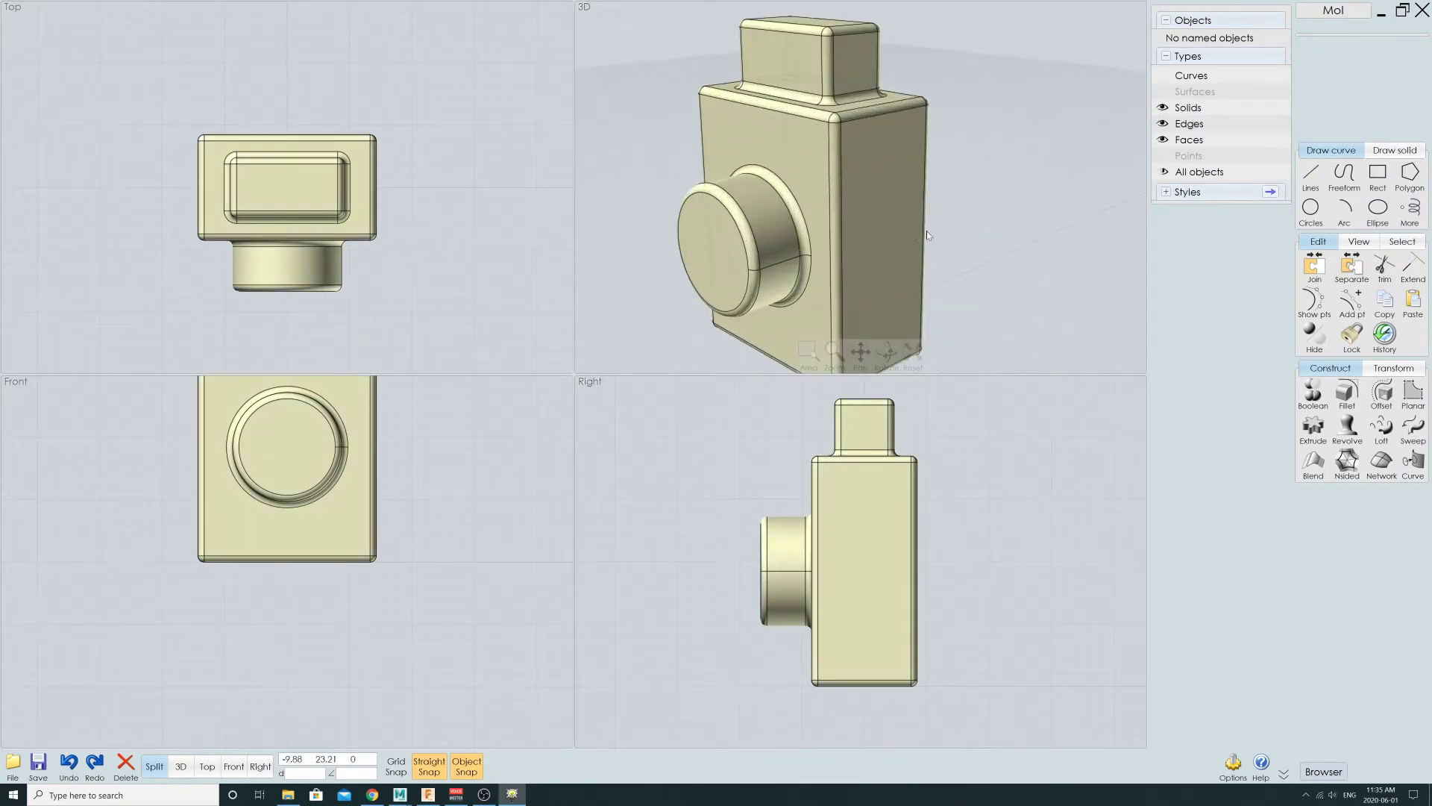
{"action": "mouse_move", "coordinate": [1001, 220]}
{"action": "right_mouse_down"}
{"action": "mouse_move", "coordinate": [974, 193]}
{"action": "mouse_move", "coordinate": [873, 159]}
{"action": "mouse_move", "coordinate": [1010, 204]}
{"action": "mouse_move", "coordinate": [991, 232]}
{"action": "right_mouse_up"}
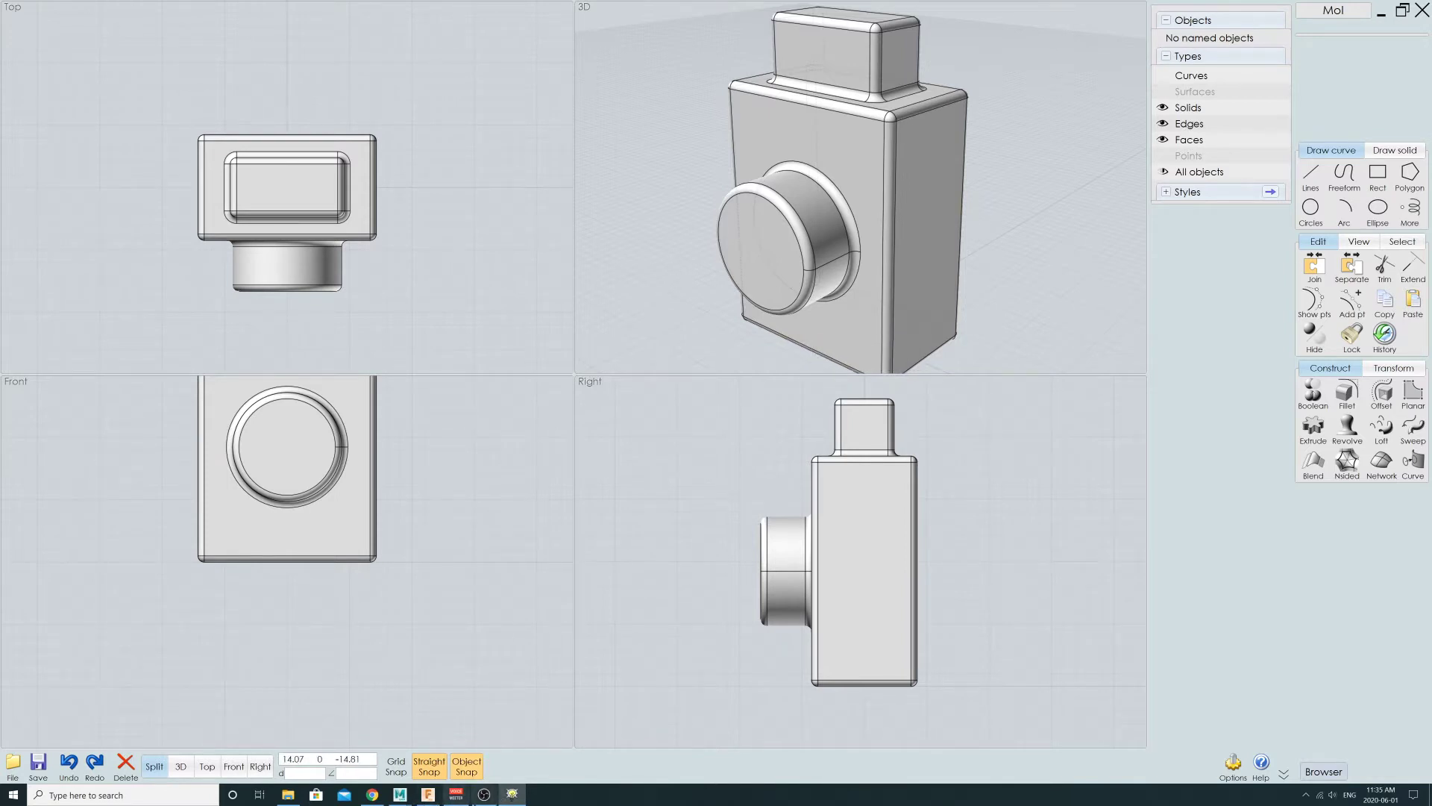
- Switch to Chrome and run a Google search for "sandy beach texture" in a new tab
{"action": "left_click", "coordinate": [373, 795]}
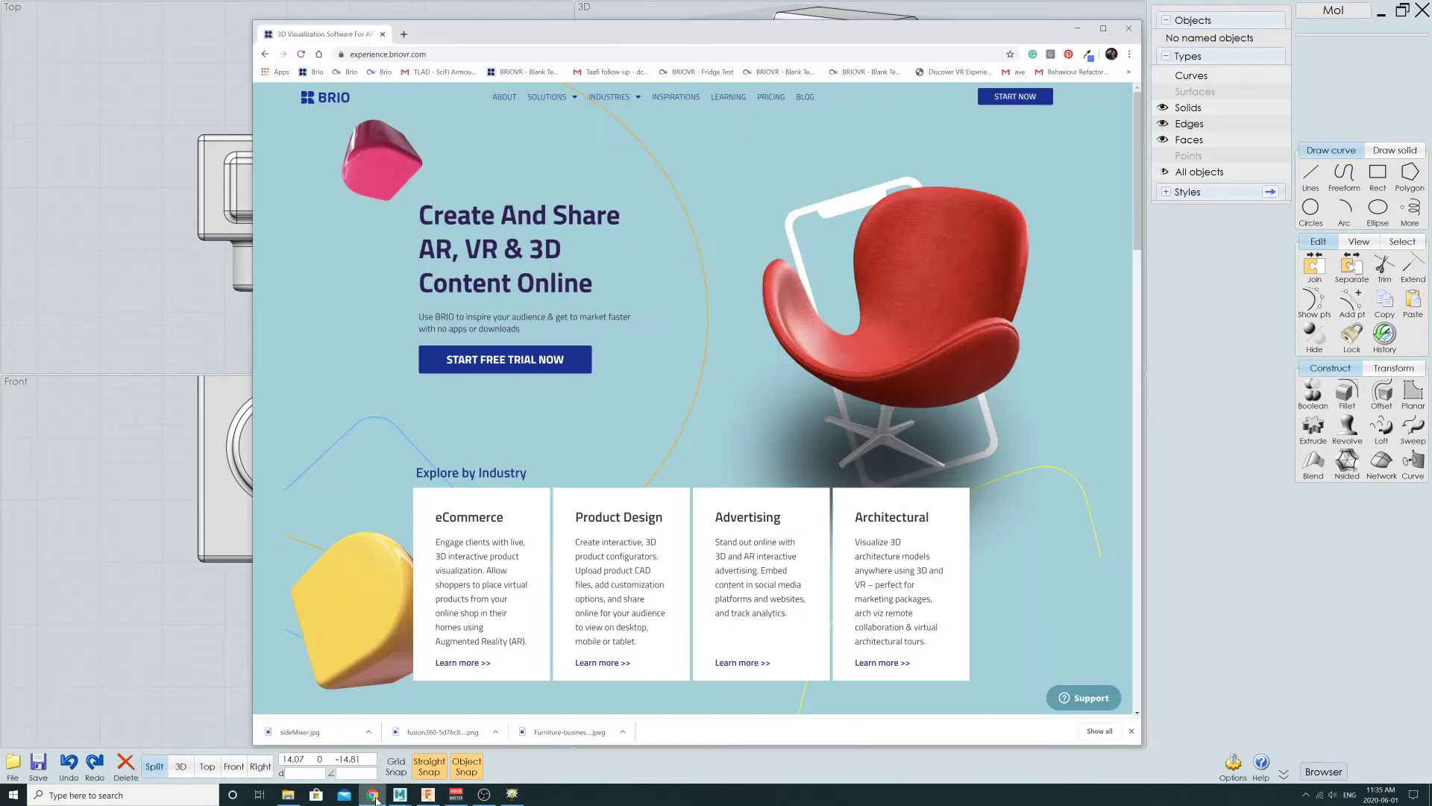
{"action": "left_click", "coordinate": [411, 34]}
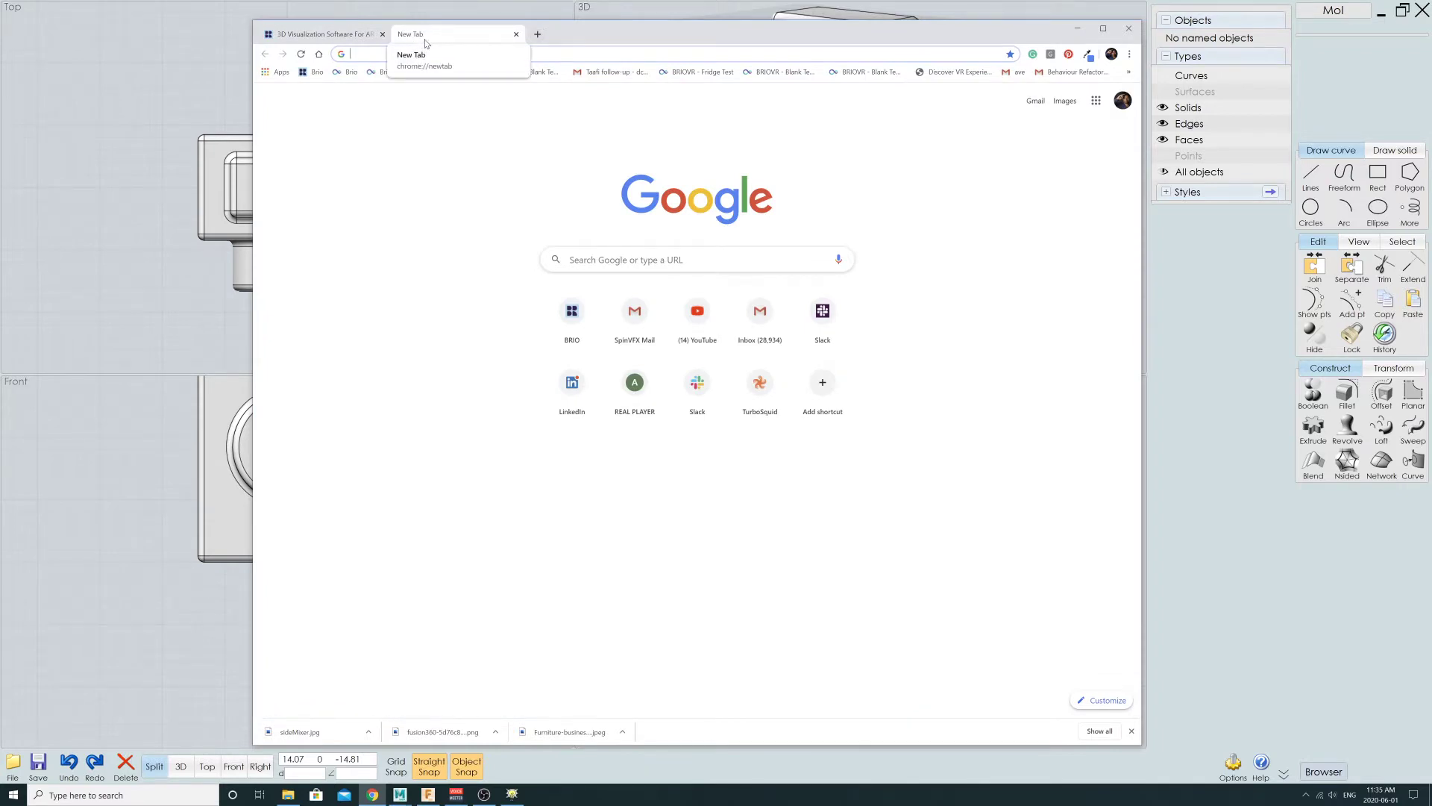
{"action": "type", "text": "sondy"}
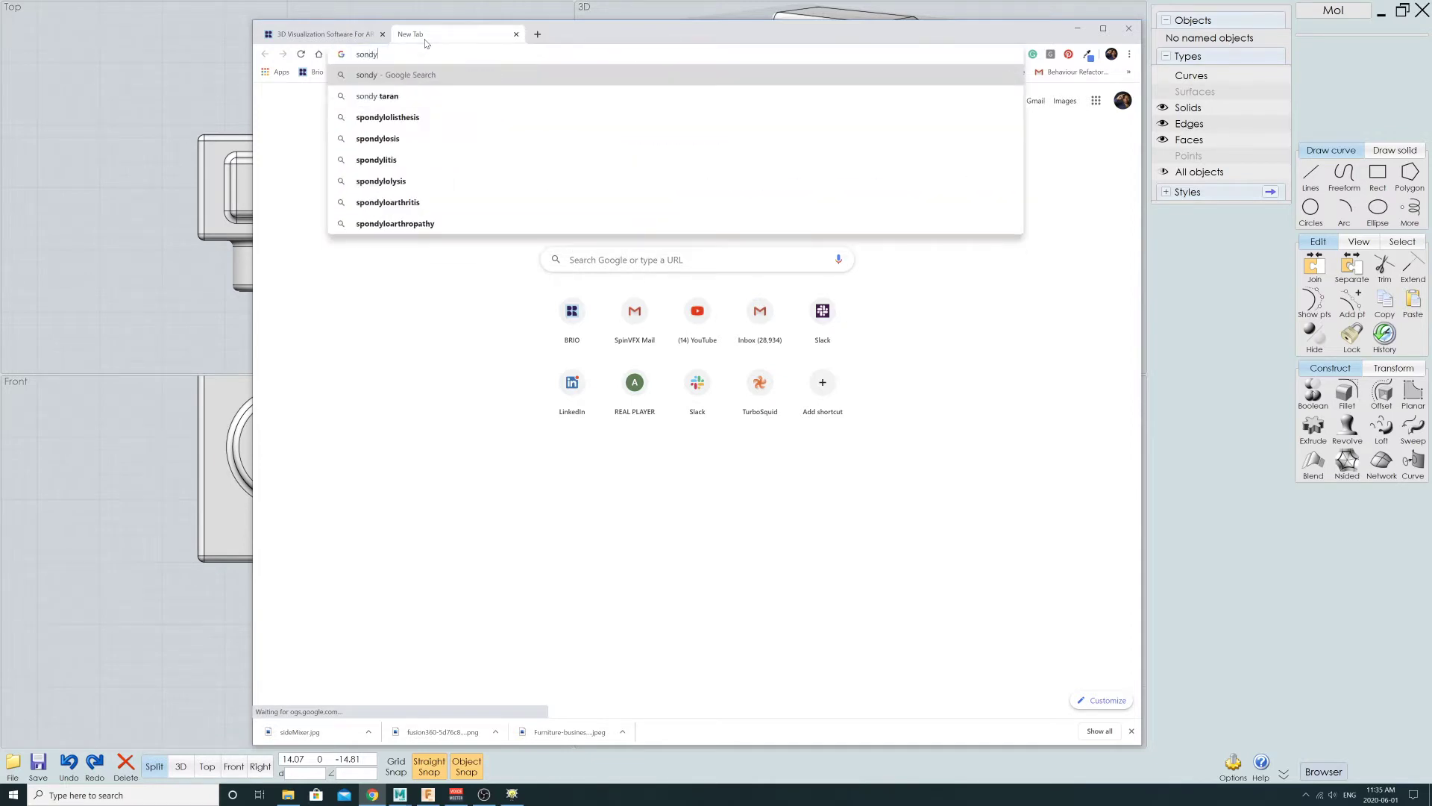
{"action": "key", "text": "BackSpace"}
{"action": "key", "text": "BackSpace"}
{"action": "key", "text": "BackSpace"}
{"action": "key", "text": "BackSpace"}
{"action": "type", "text": "an"}
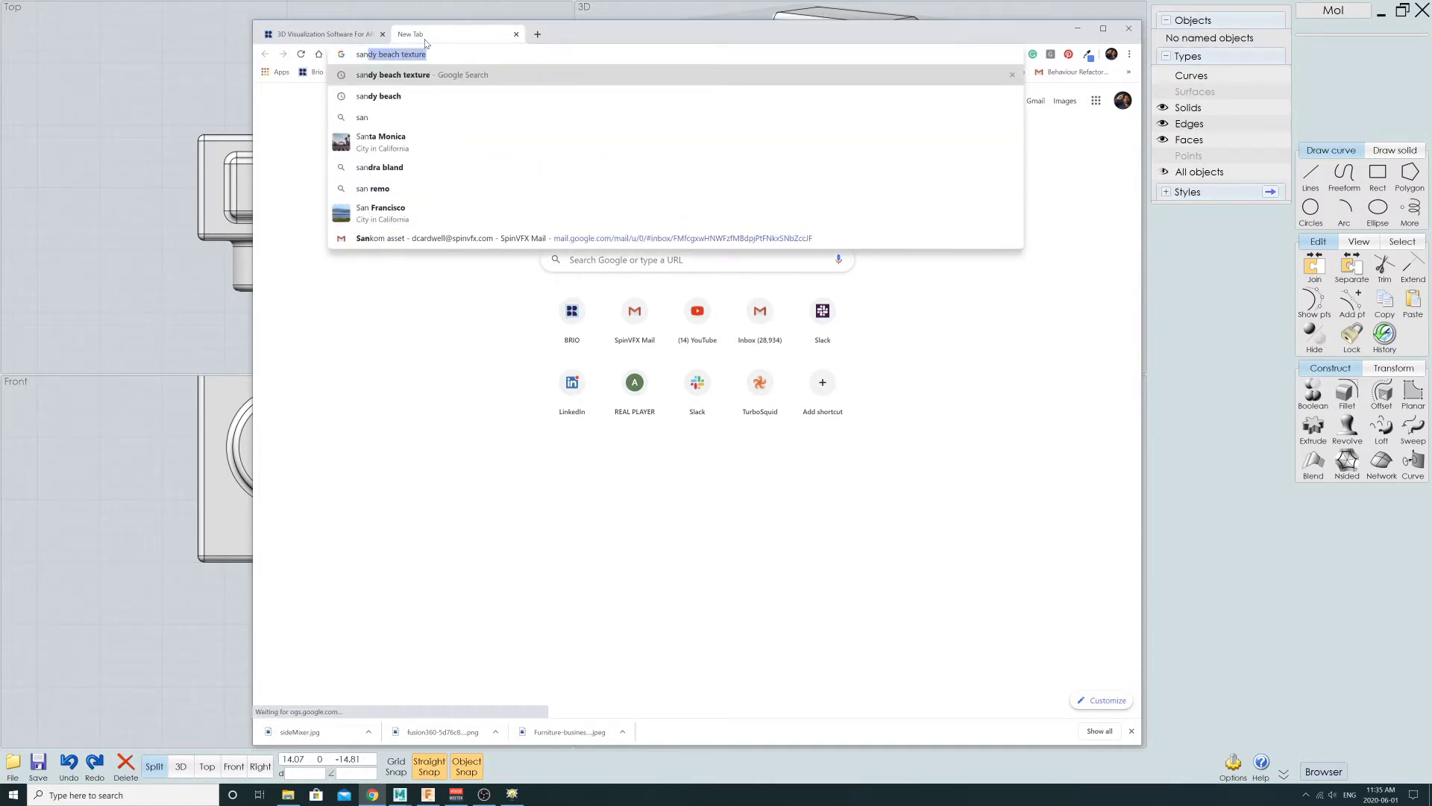
{"action": "type", "text": "dy beach te"}
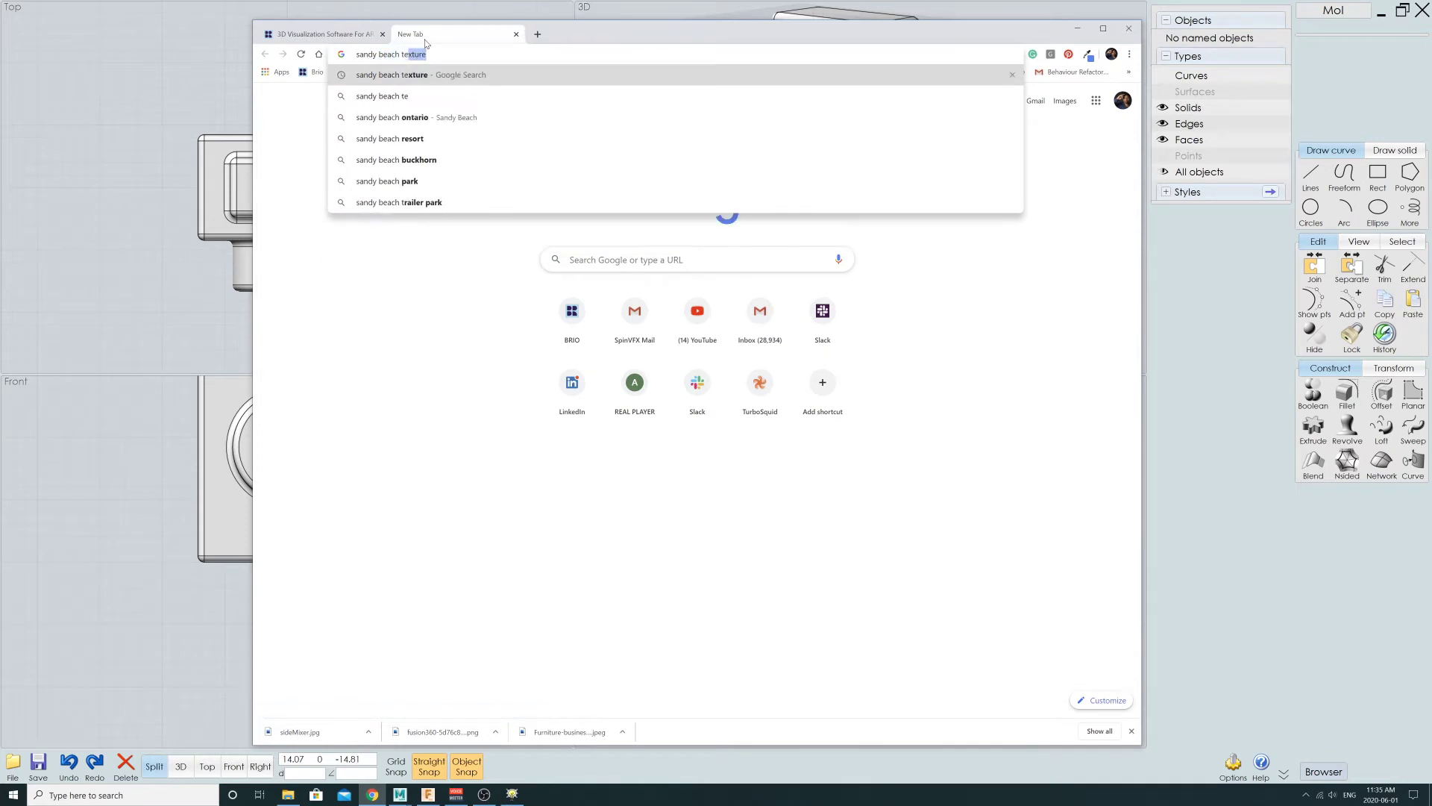
{"action": "type", "text": "xt"}
{"action": "key", "text": "Return"}
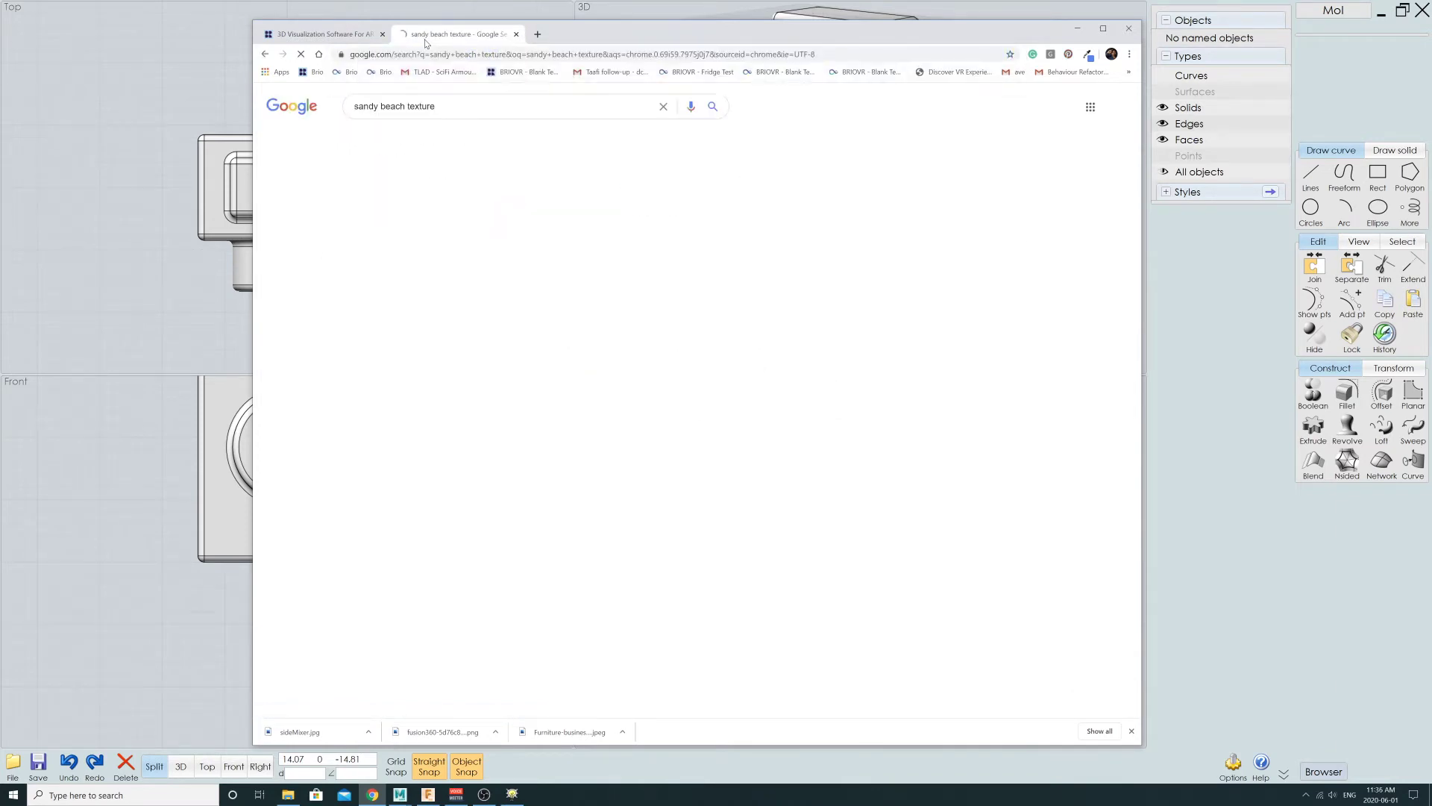
- Save the Textures.com SoilBeach0087 rippled sand image as a JPEG in the root of Local Disk (D:)
{"action": "left_click", "coordinate": [384, 283]}
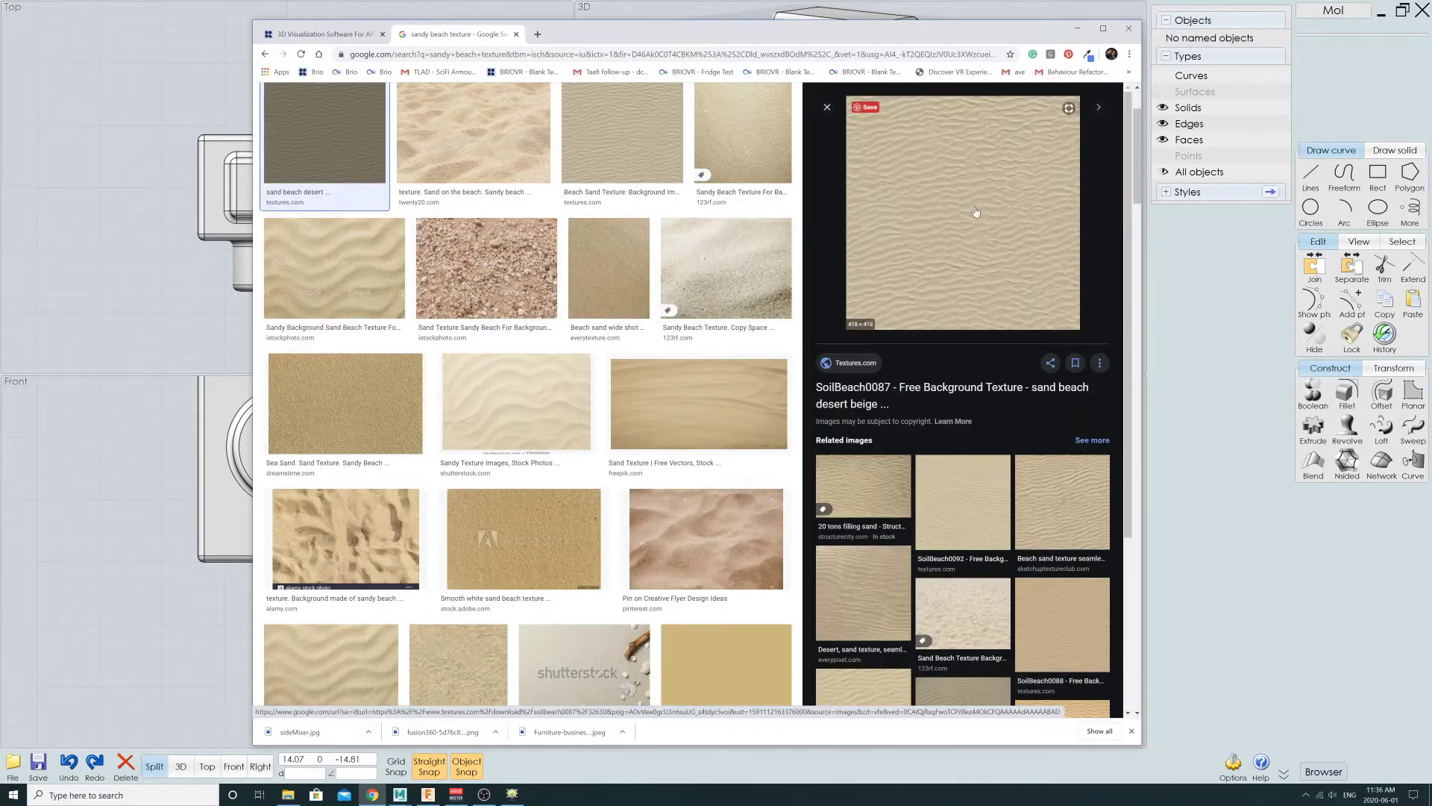
{"action": "right_click", "coordinate": [918, 194]}
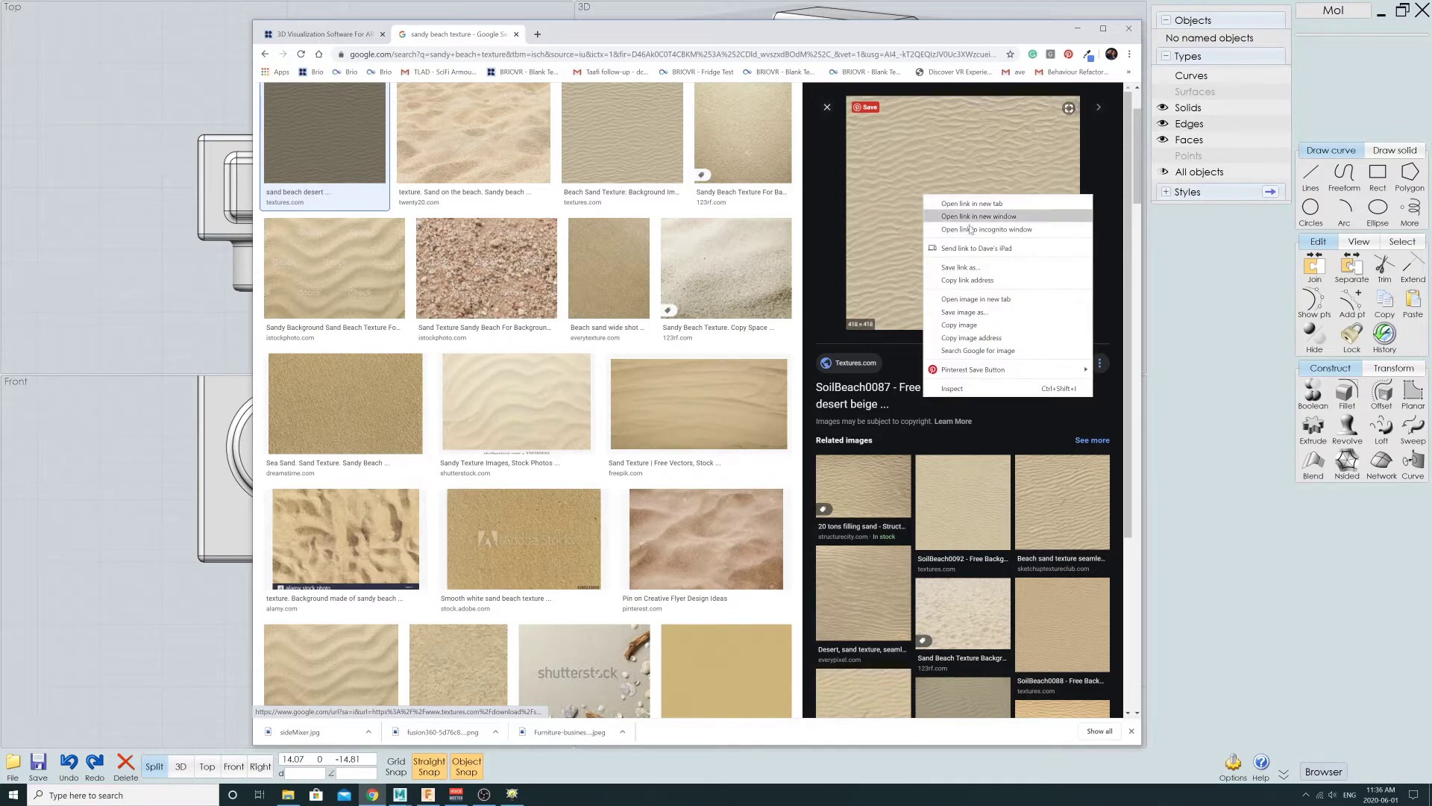
{"action": "left_click", "coordinate": [959, 314]}
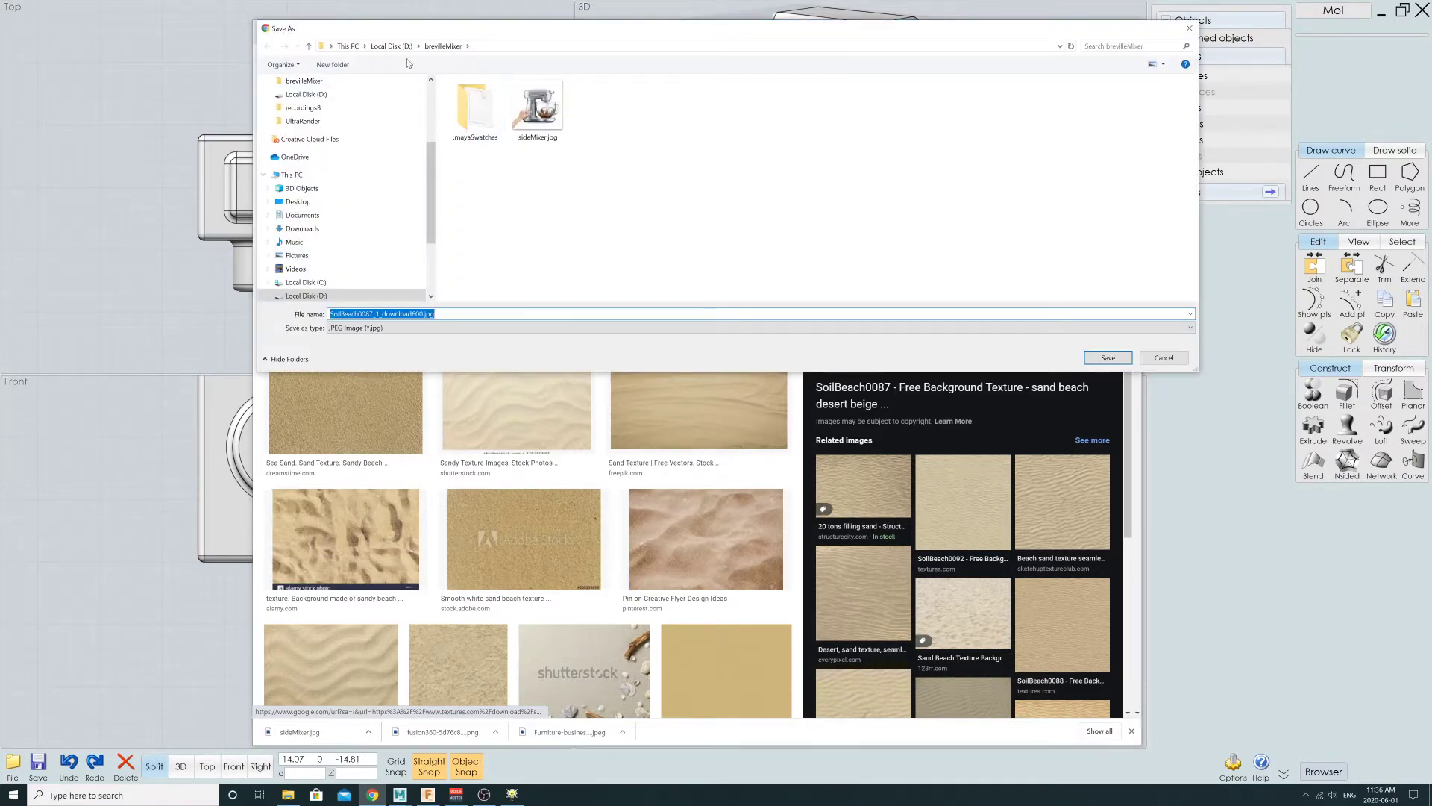
{"action": "left_click", "coordinate": [392, 46]}
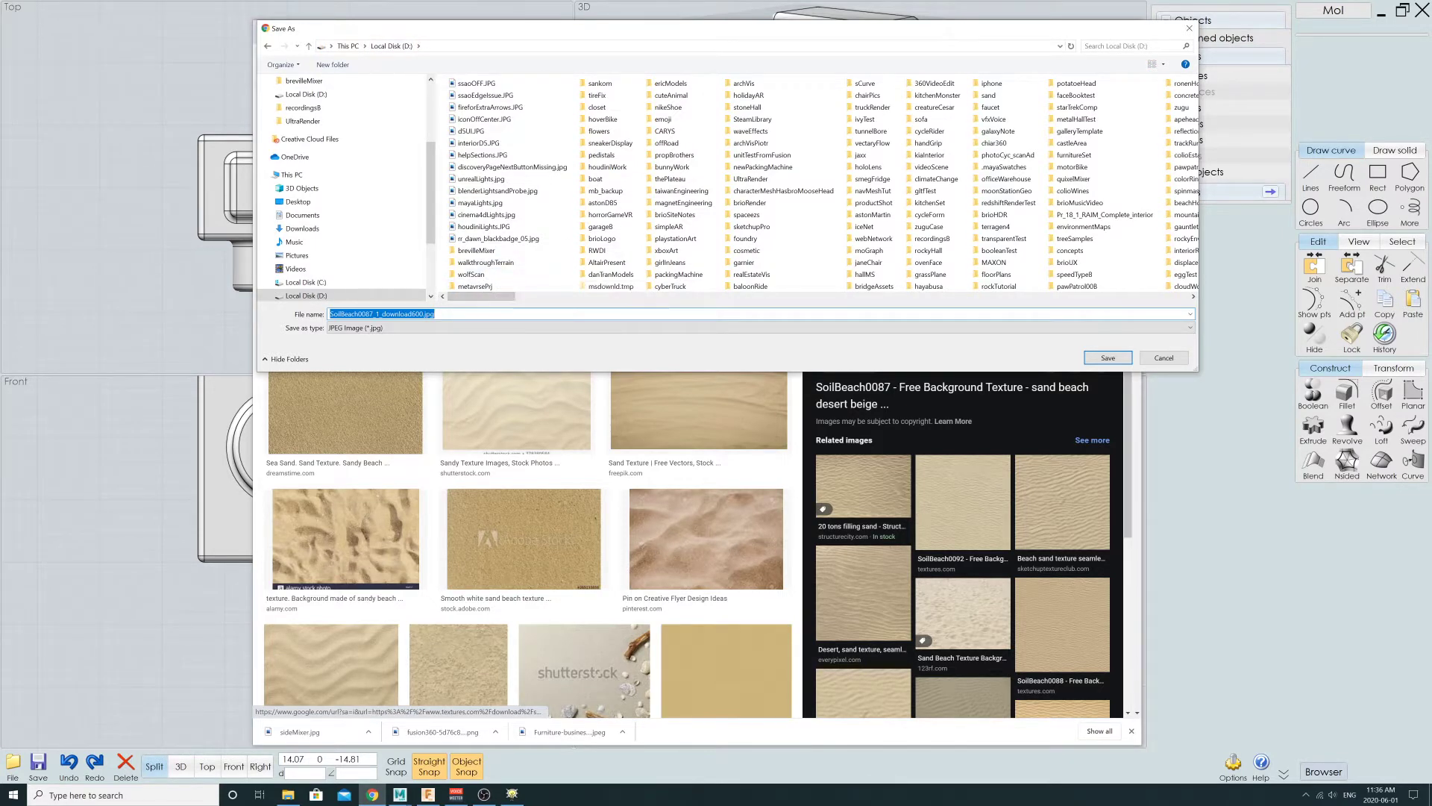
{"action": "left_click", "coordinate": [1107, 358]}
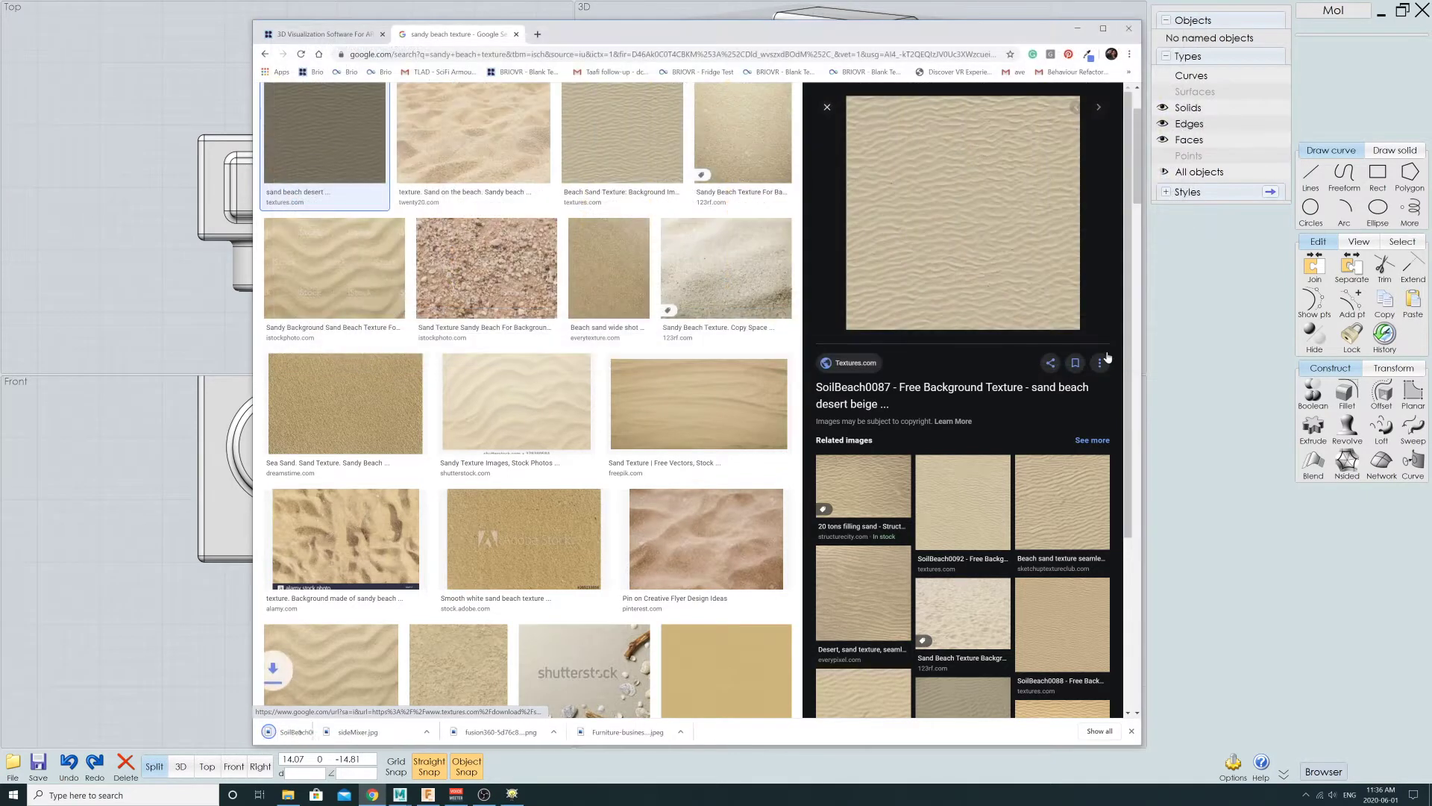
- Switch to Maya and select the imported model so its UVs load in the UV Editor
{"action": "key", "text": "alt+Tab"}
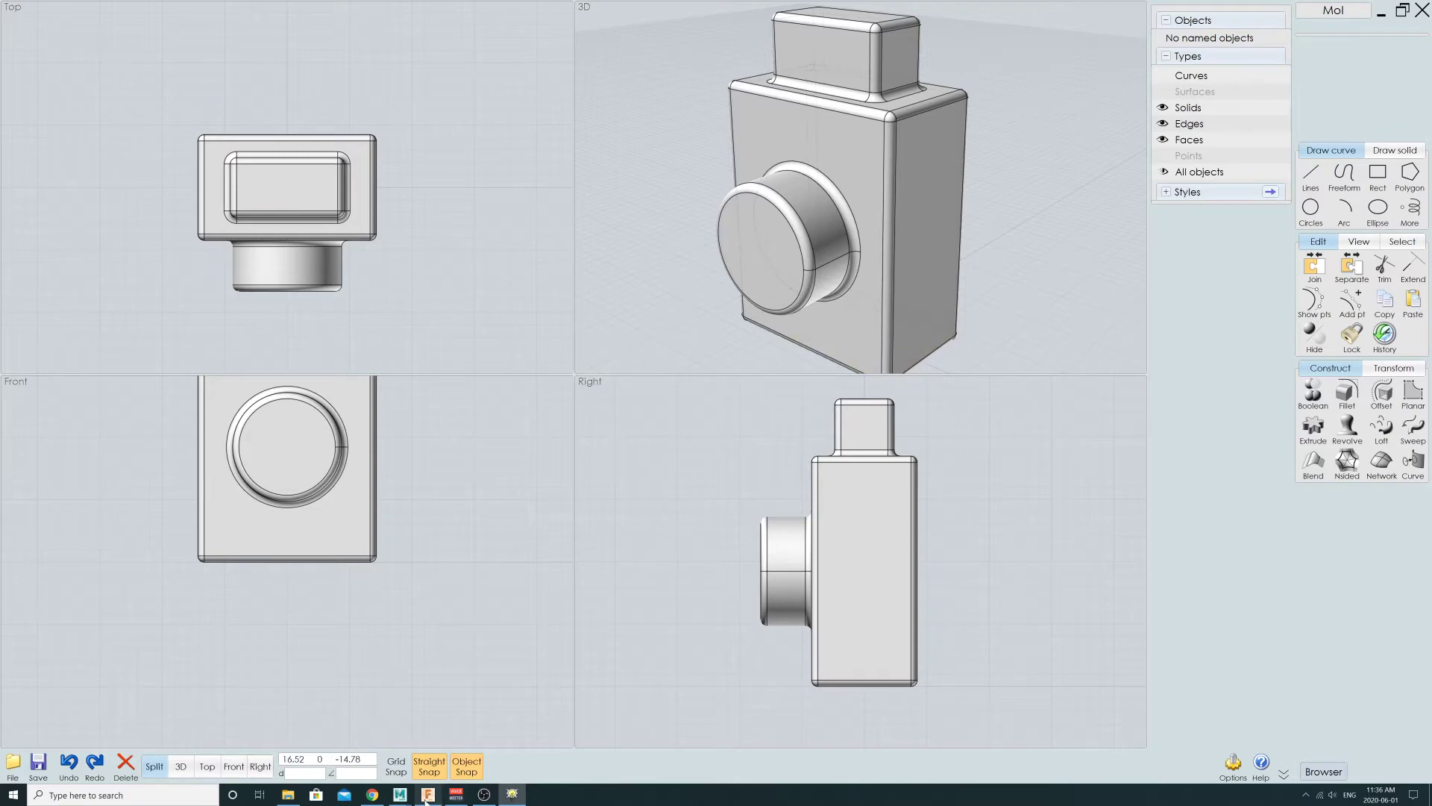
{"action": "mouse_move", "coordinate": [397, 795]}
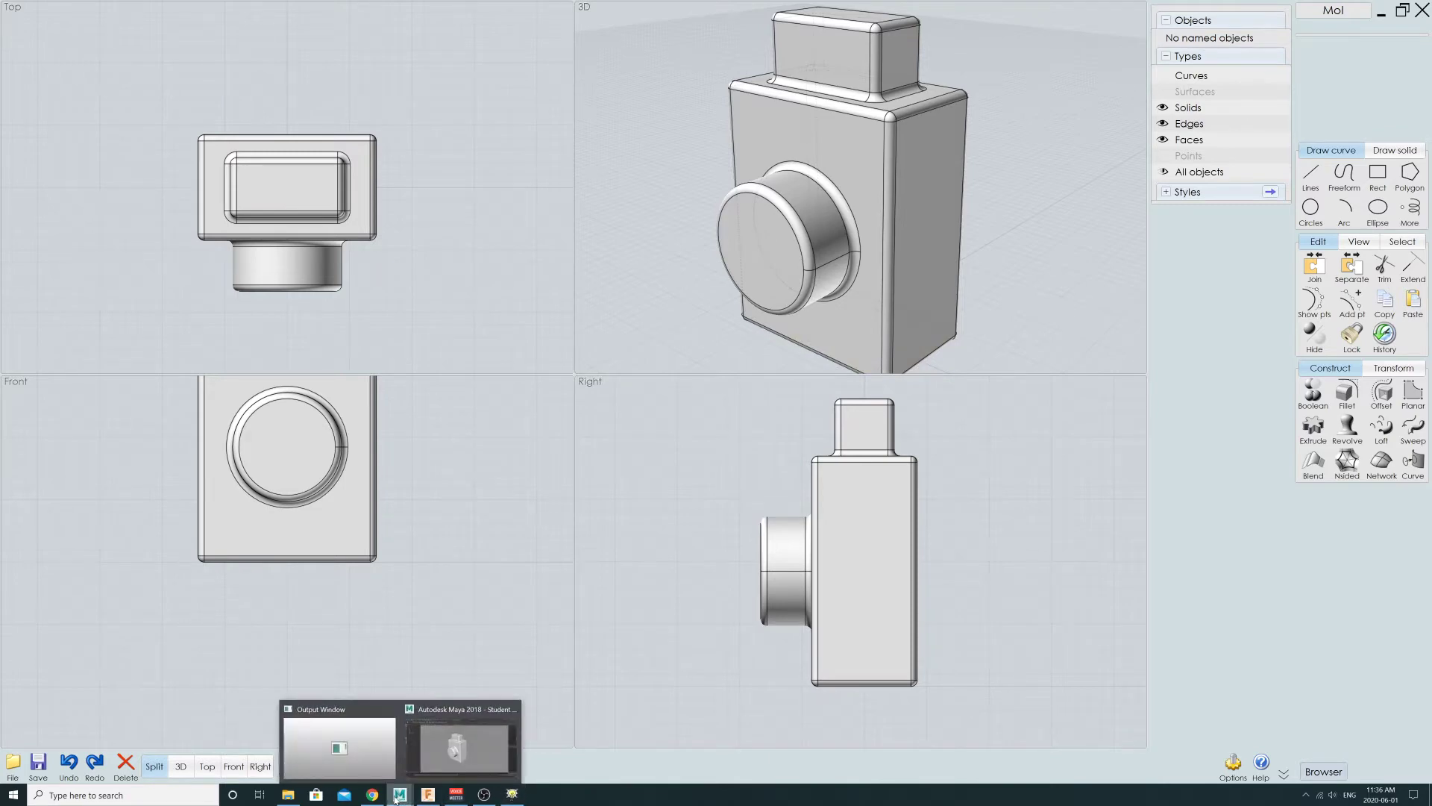
{"action": "left_click", "coordinate": [464, 749]}
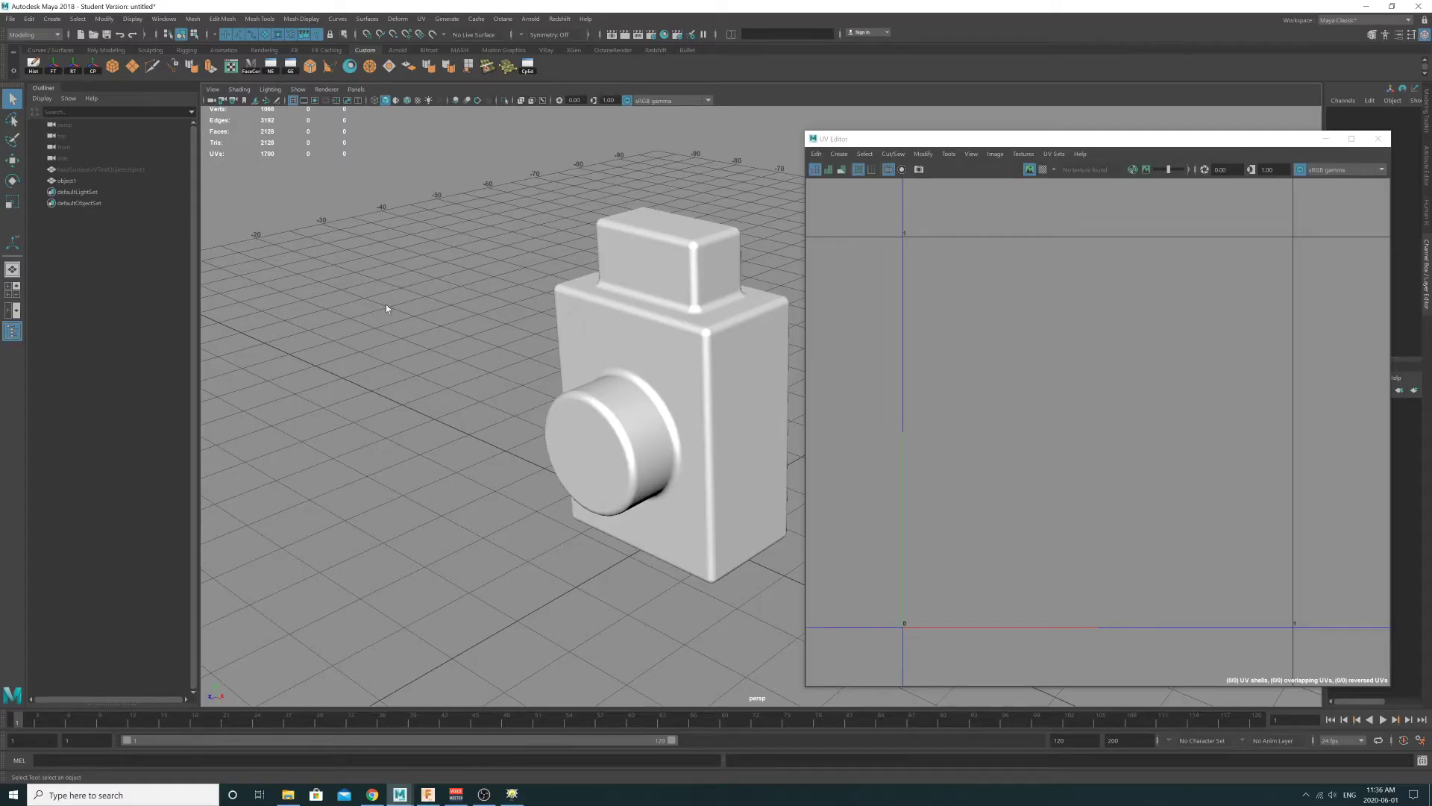
{"action": "left_click", "coordinate": [756, 351]}
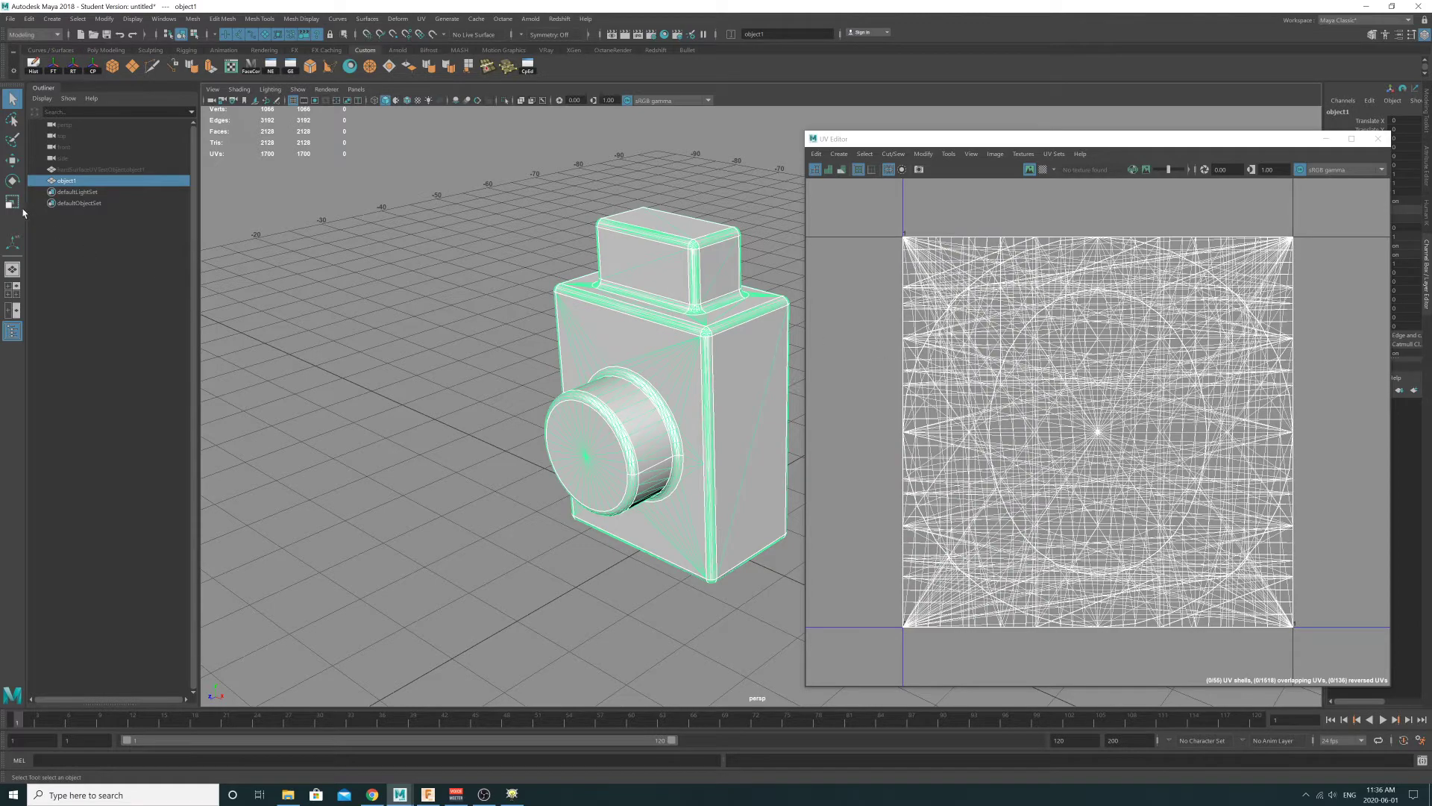
- Examine the model's UV layout in the UV Editor alongside the 3D view, moving the editor window clear of the channel values
{"action": "scroll", "coordinate": [1066, 347], "scroll_direction": "down", "scroll_amount": 3}
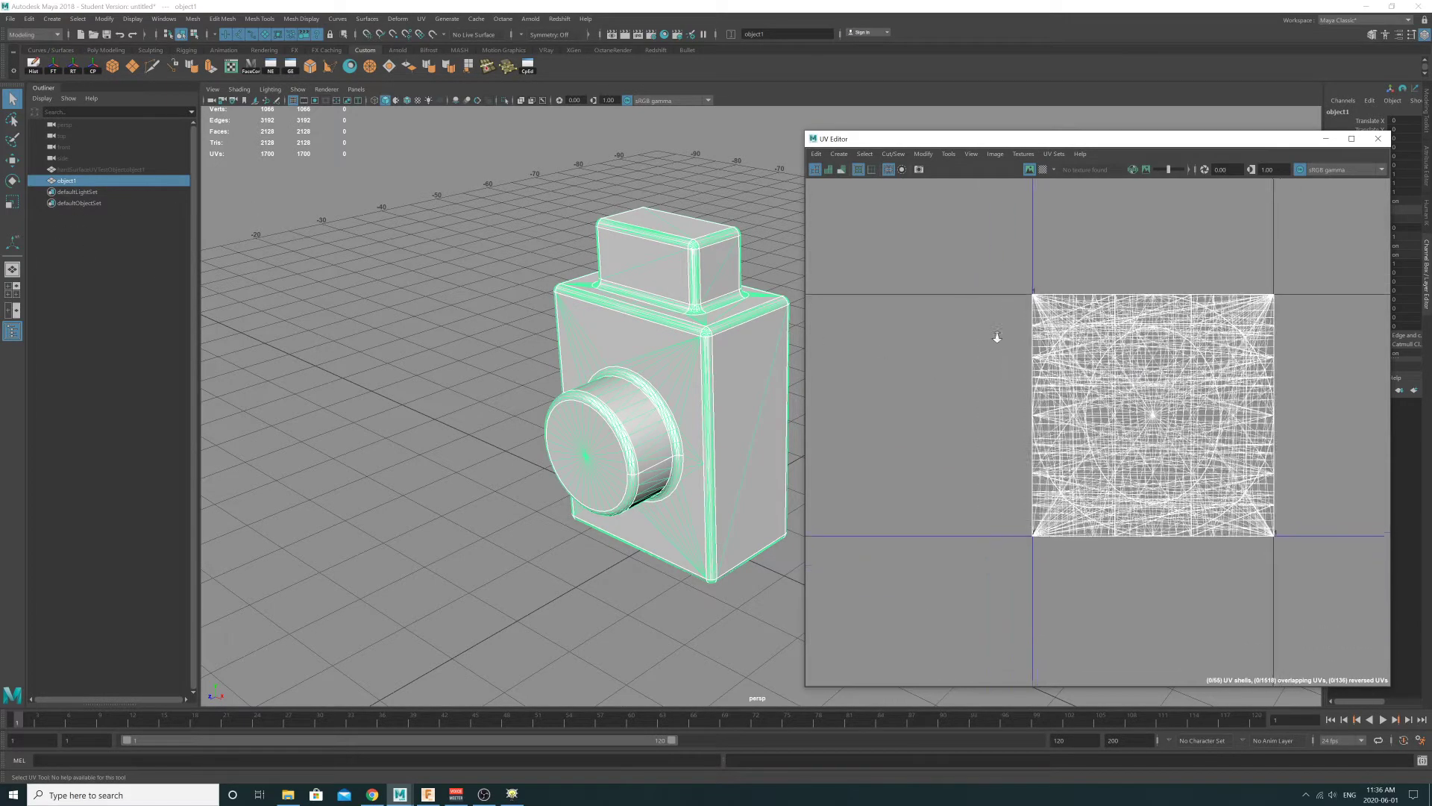
{"action": "left_click_drag", "start_coordinate": [660, 364], "coordinate": [716, 362], "text": "alt"}
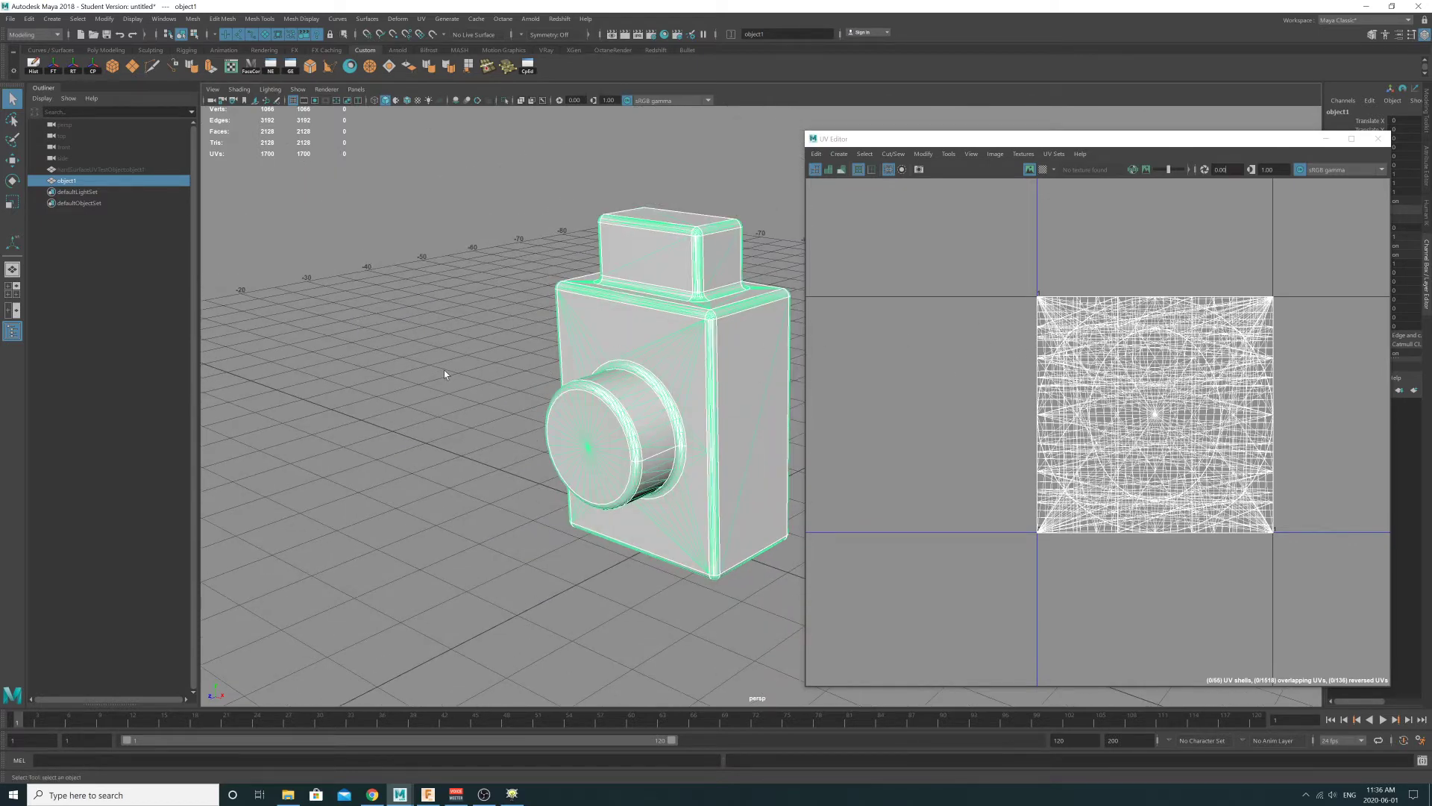
{"action": "left_click_drag", "start_coordinate": [444, 369], "coordinate": [428, 419], "text": "alt"}
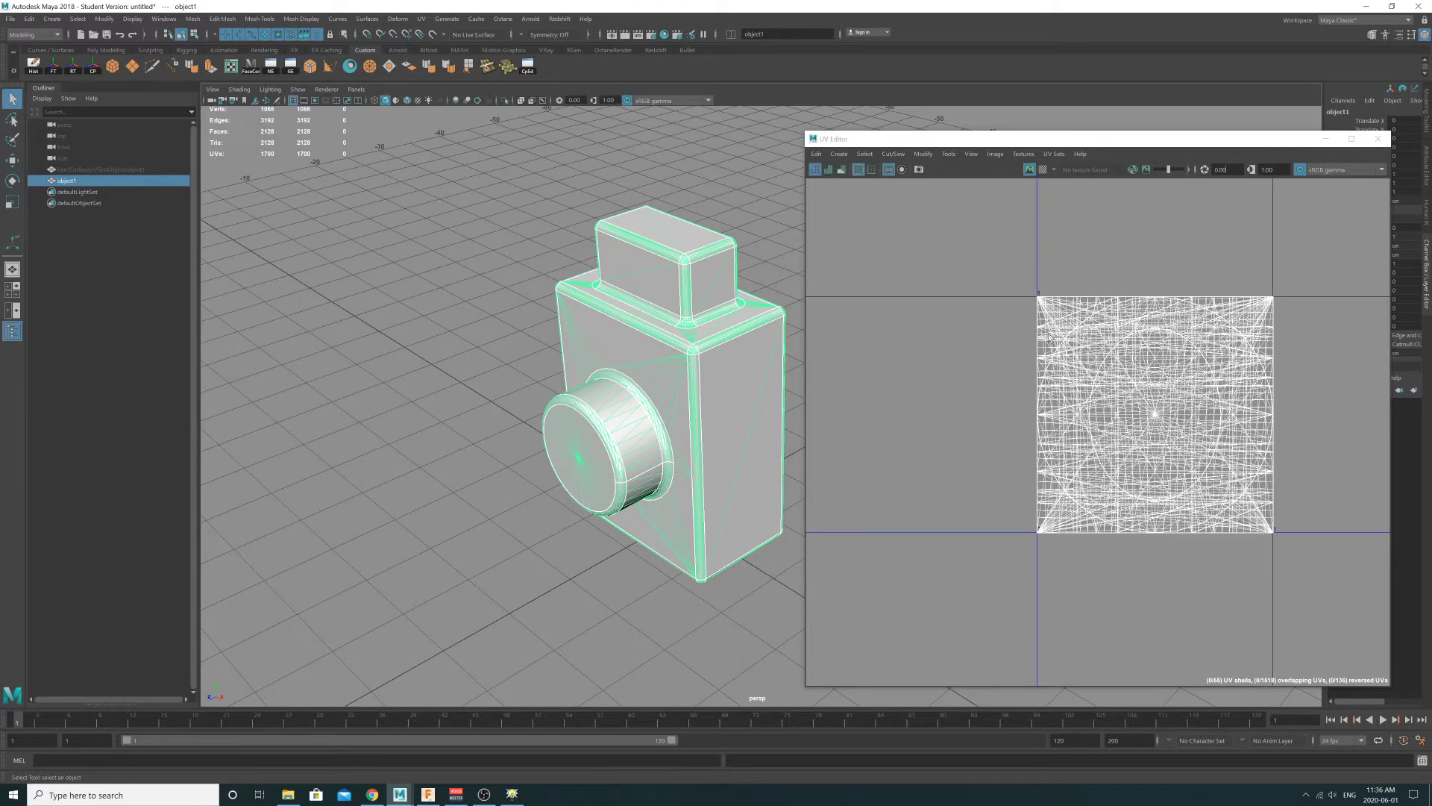
{"action": "right_click_drag", "start_coordinate": [1098, 337], "coordinate": [991, 317], "text": "alt"}
{"action": "middle_click_drag", "start_coordinate": [991, 317], "coordinate": [914, 319], "text": "alt"}
{"action": "right_click_drag", "start_coordinate": [967, 321], "coordinate": [1074, 348], "text": "alt"}
{"action": "middle_click_drag", "start_coordinate": [1070, 349], "coordinate": [1017, 360], "text": "alt"}
{"action": "left_click_drag", "start_coordinate": [979, 150], "coordinate": [937, 182]}
{"action": "left_click_drag", "start_coordinate": [619, 278], "coordinate": [734, 355], "text": "alt"}
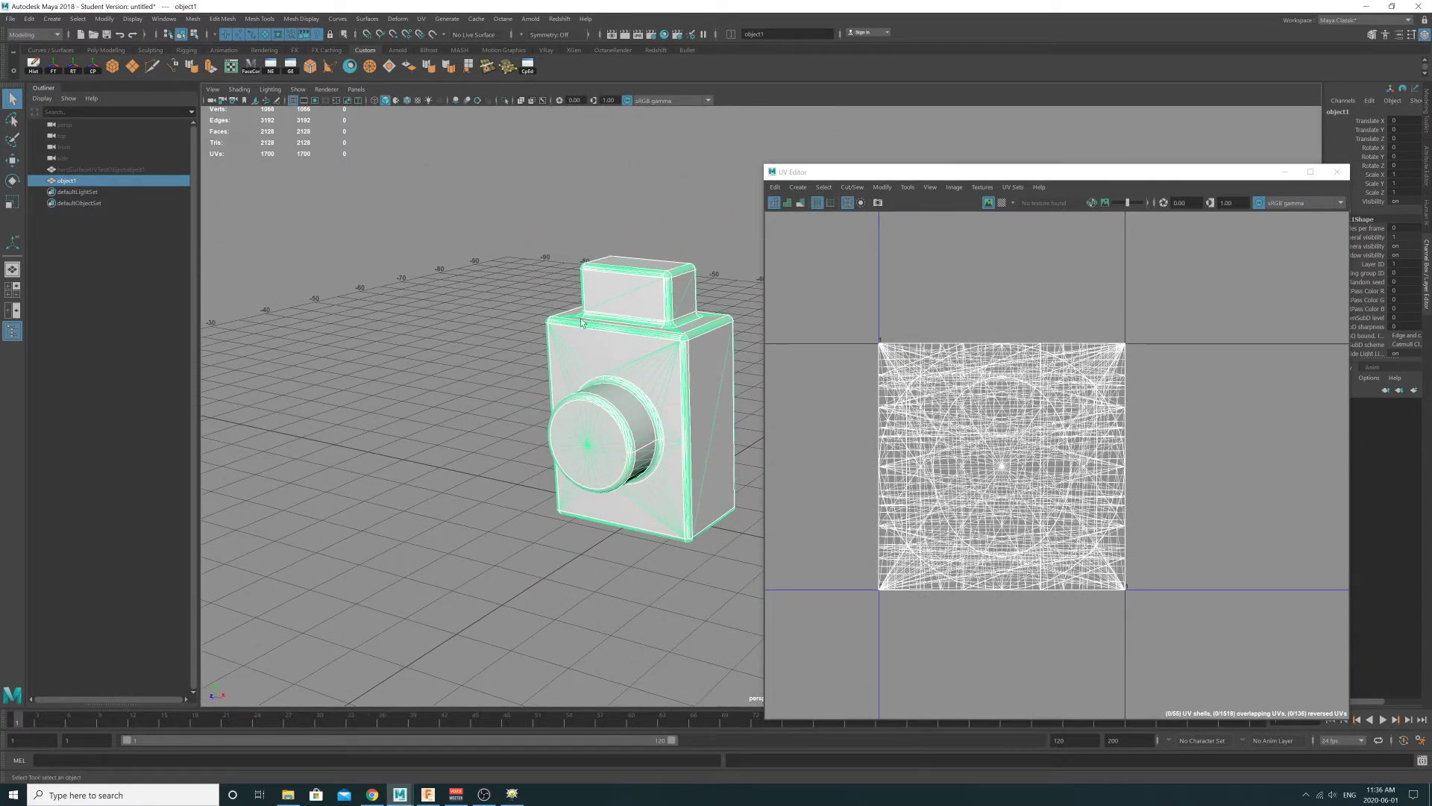
- Delete all of the model's existing UVs, return to object selection, and close the UV Editor
{"action": "right_click_drag", "start_coordinate": [779, 337], "coordinate": [808, 325]}
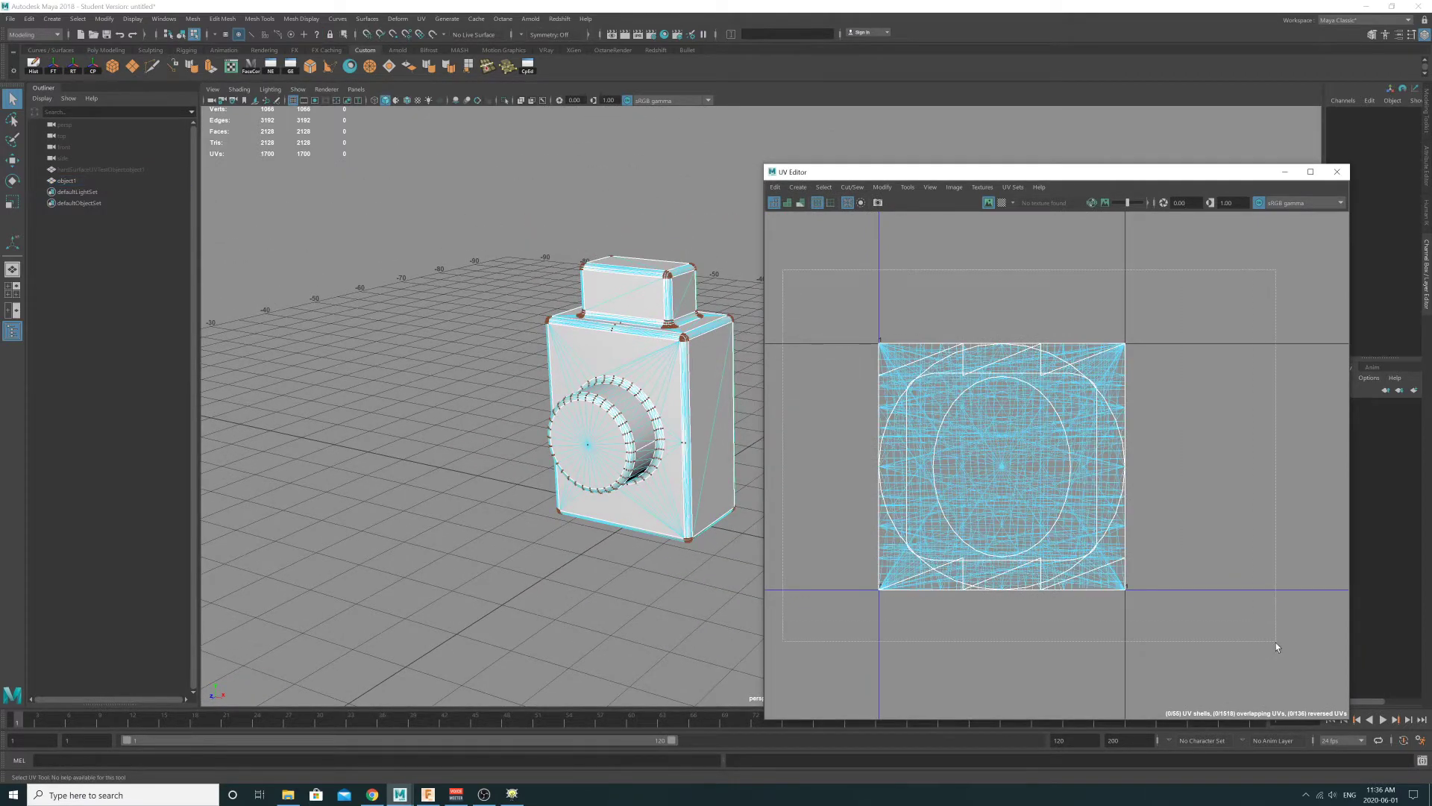
{"action": "left_click_drag", "start_coordinate": [1277, 647], "coordinate": [1276, 646]}
{"action": "left_click", "coordinate": [1011, 187]}
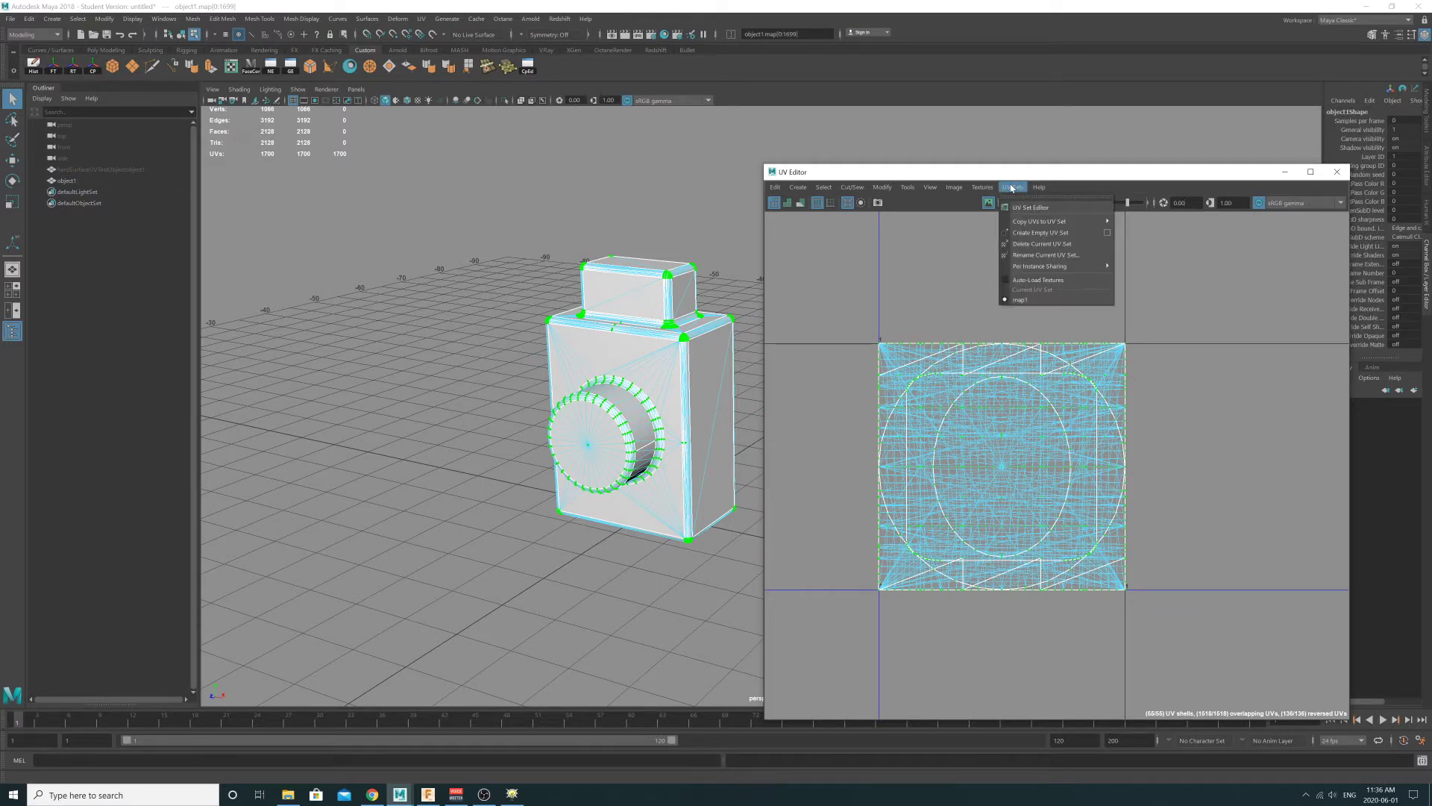
{"action": "left_click", "coordinate": [1004, 189]}
{"action": "key", "text": "Delete"}
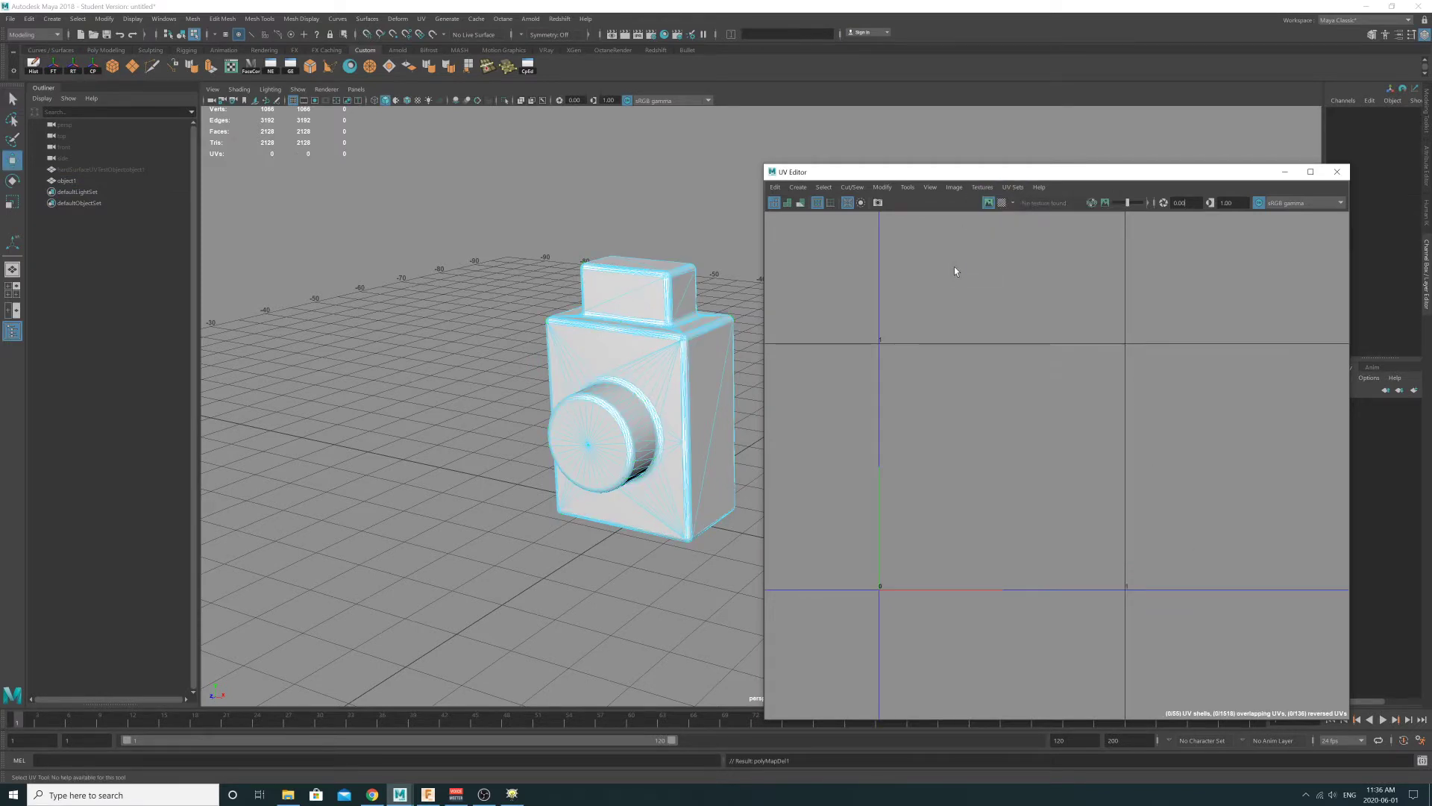
{"action": "left_click", "coordinate": [181, 34]}
{"action": "left_click", "coordinate": [529, 302]}
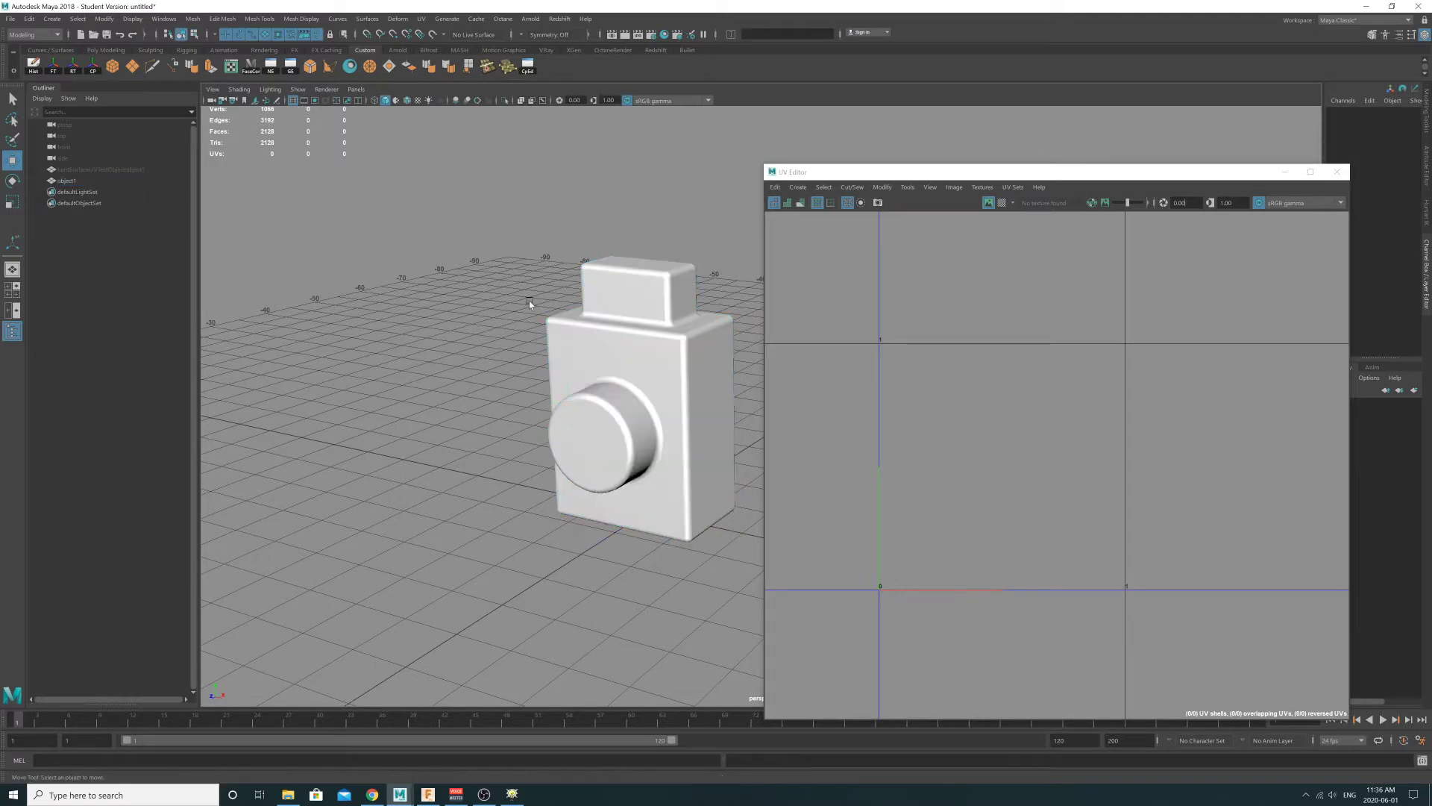
{"action": "left_click_drag", "start_coordinate": [530, 301], "coordinate": [488, 313], "text": "alt"}
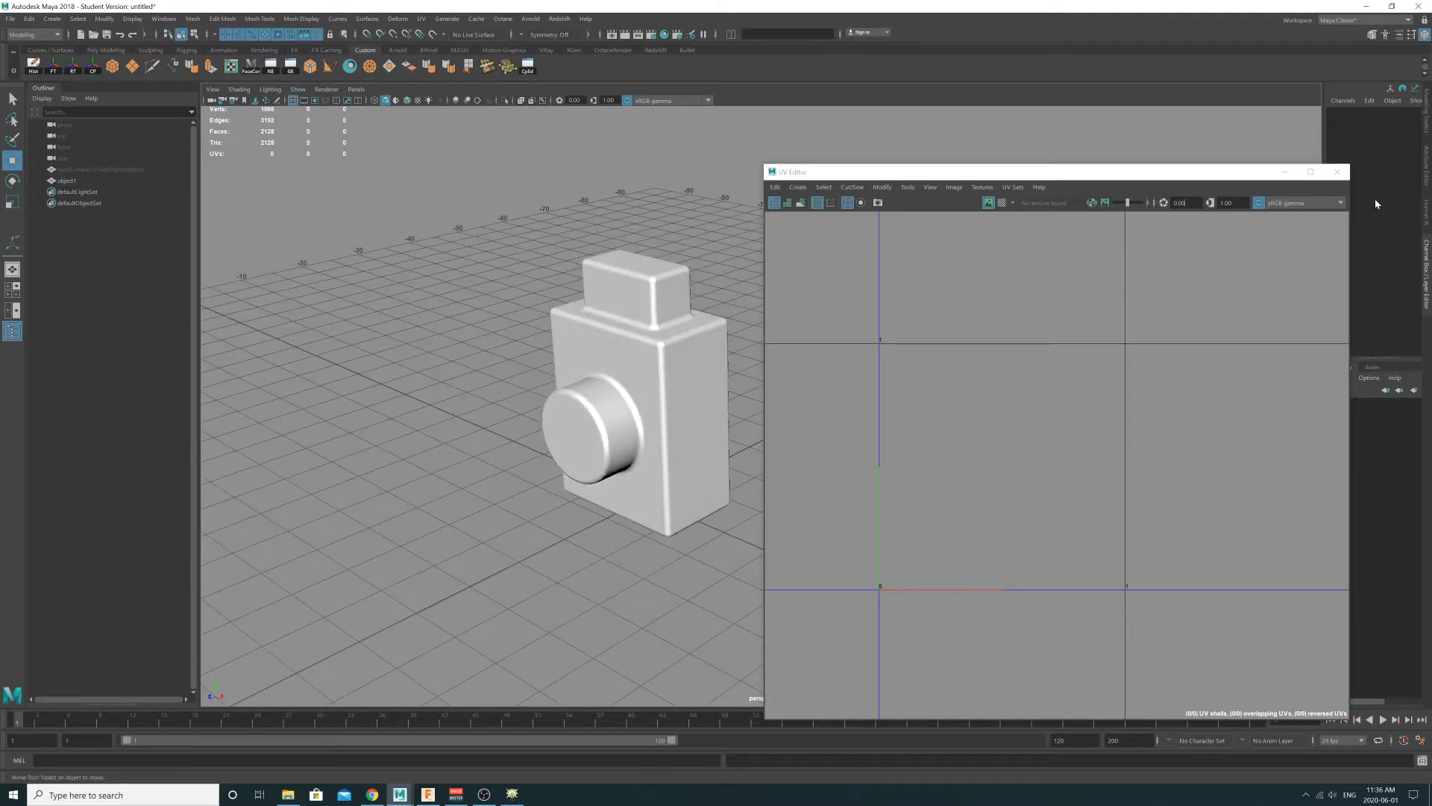
{"action": "left_click", "coordinate": [1337, 172]}
- Delete the construction history of the imported model
{"action": "left_click", "coordinate": [670, 344]}
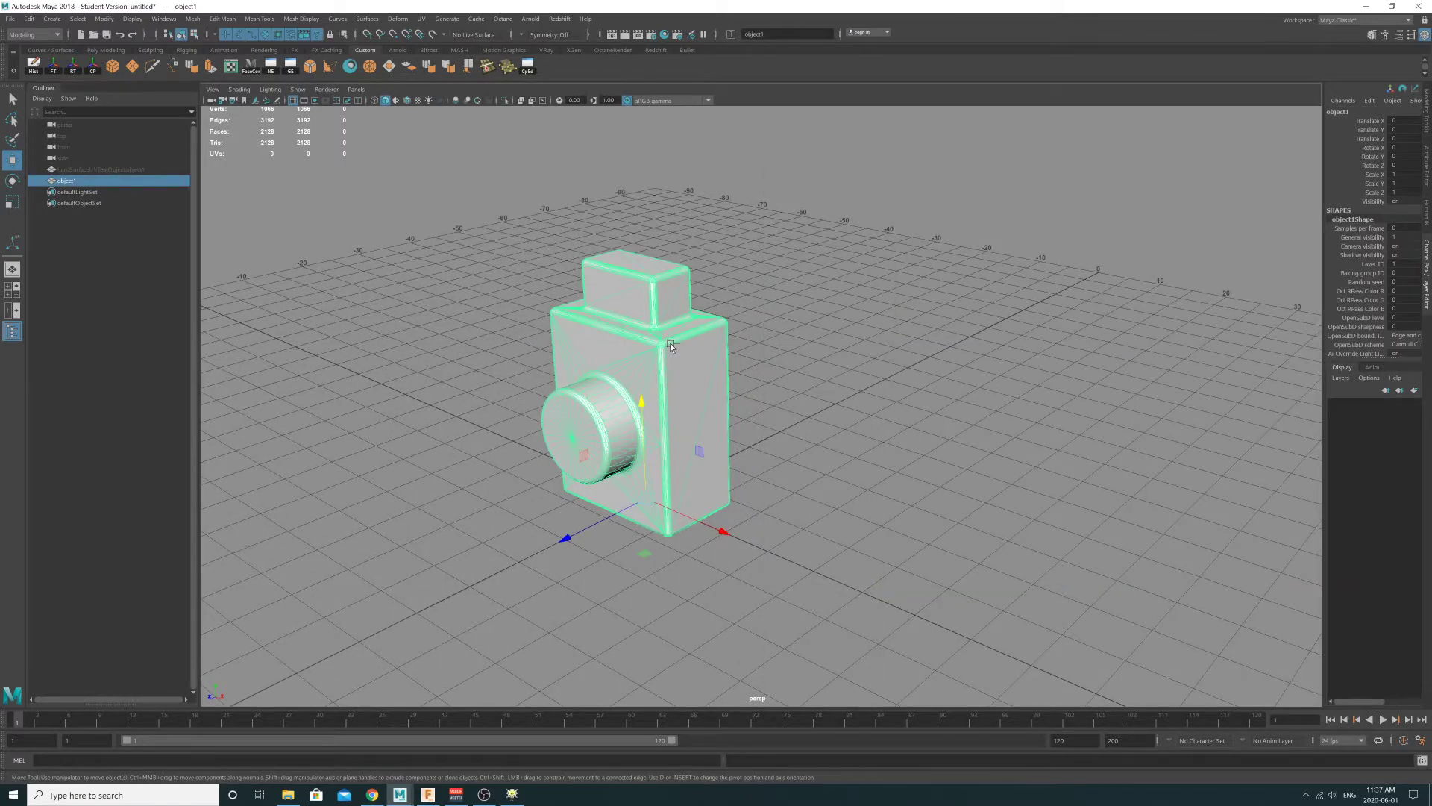
{"action": "key", "text": "ctrl+a"}
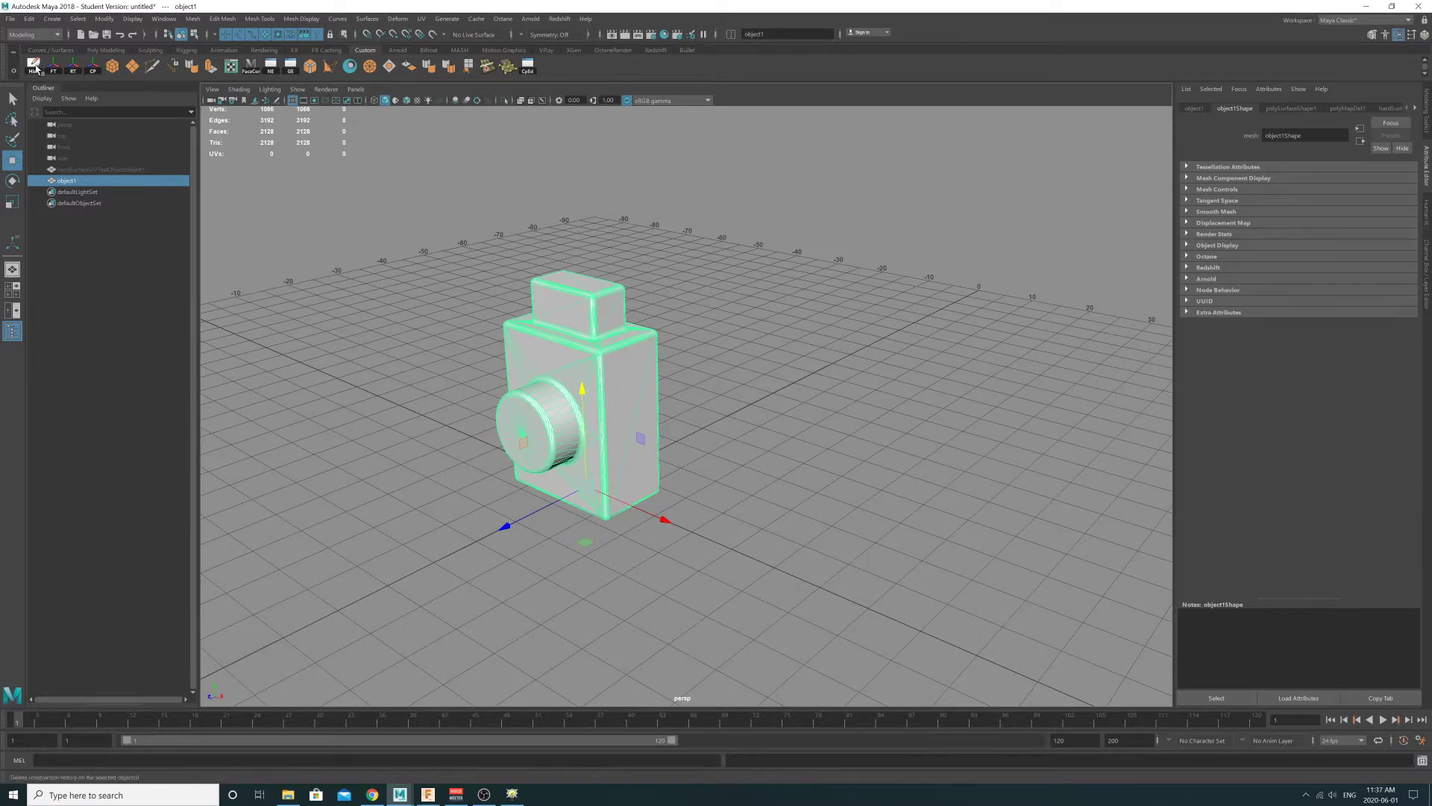
{"action": "left_click", "coordinate": [29, 19]}
{"action": "mouse_move", "coordinate": [75, 127]}
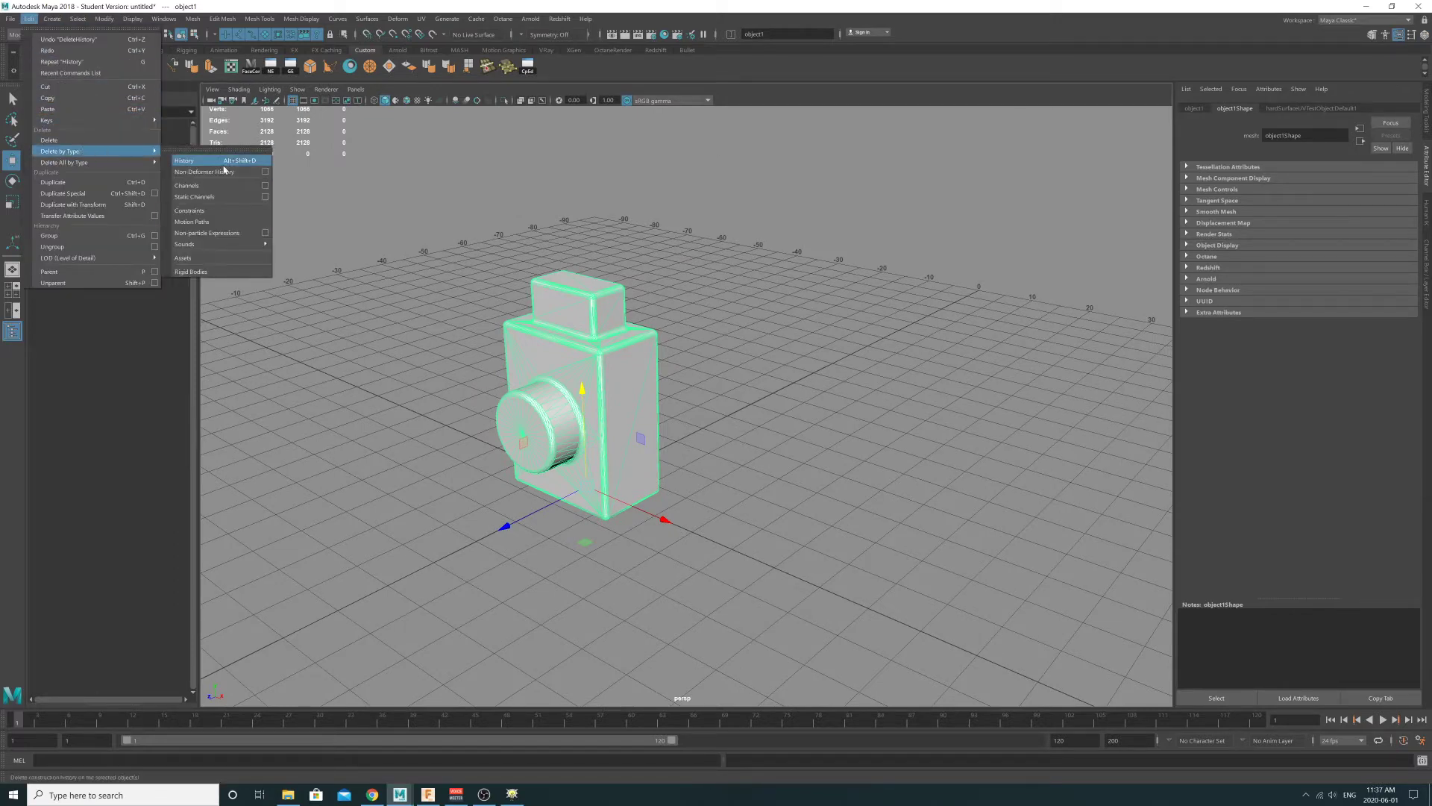
{"action": "left_click", "coordinate": [609, 70]}
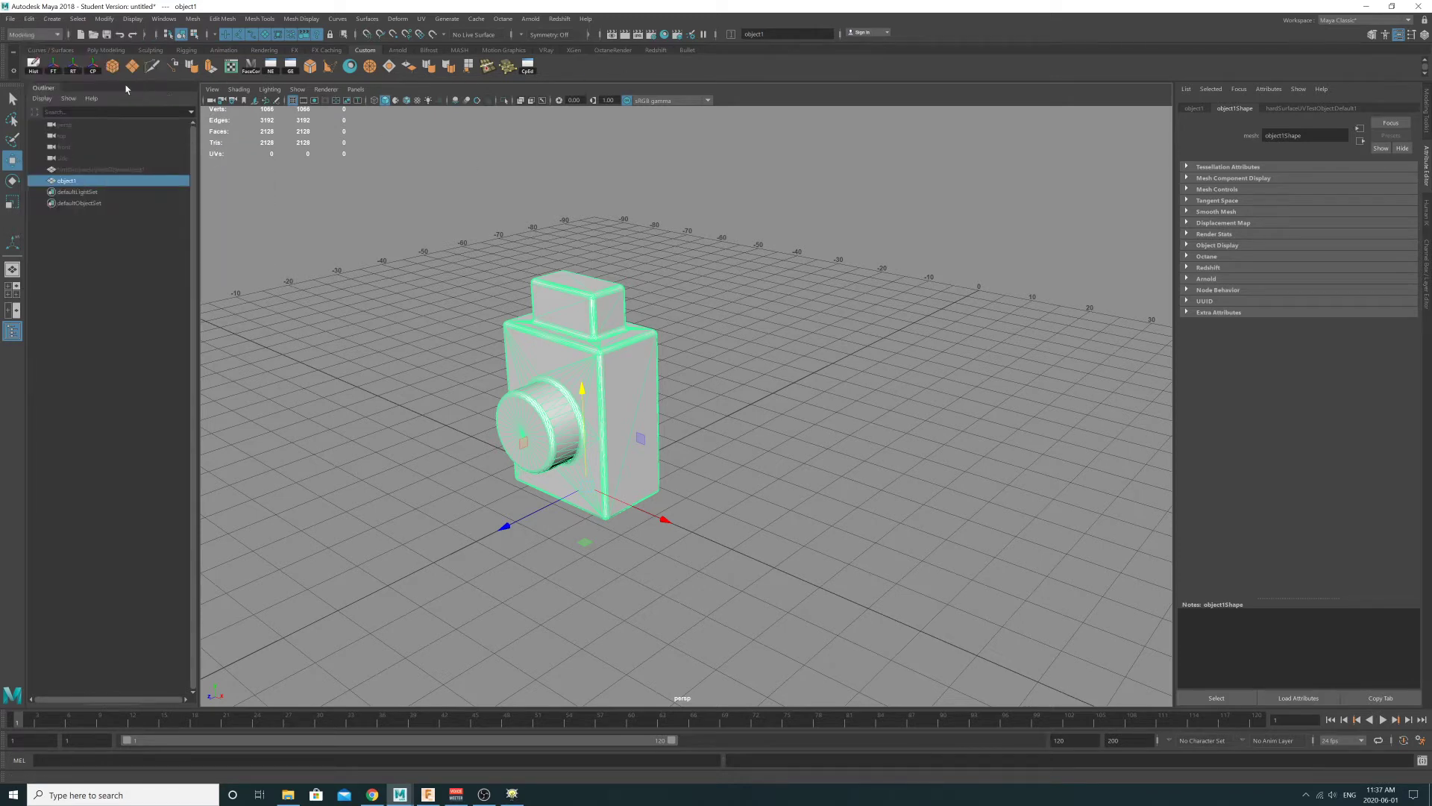
- Connect a 2D File texture to the Color attribute of the model's Phong material
{"action": "left_click", "coordinate": [1196, 109]}
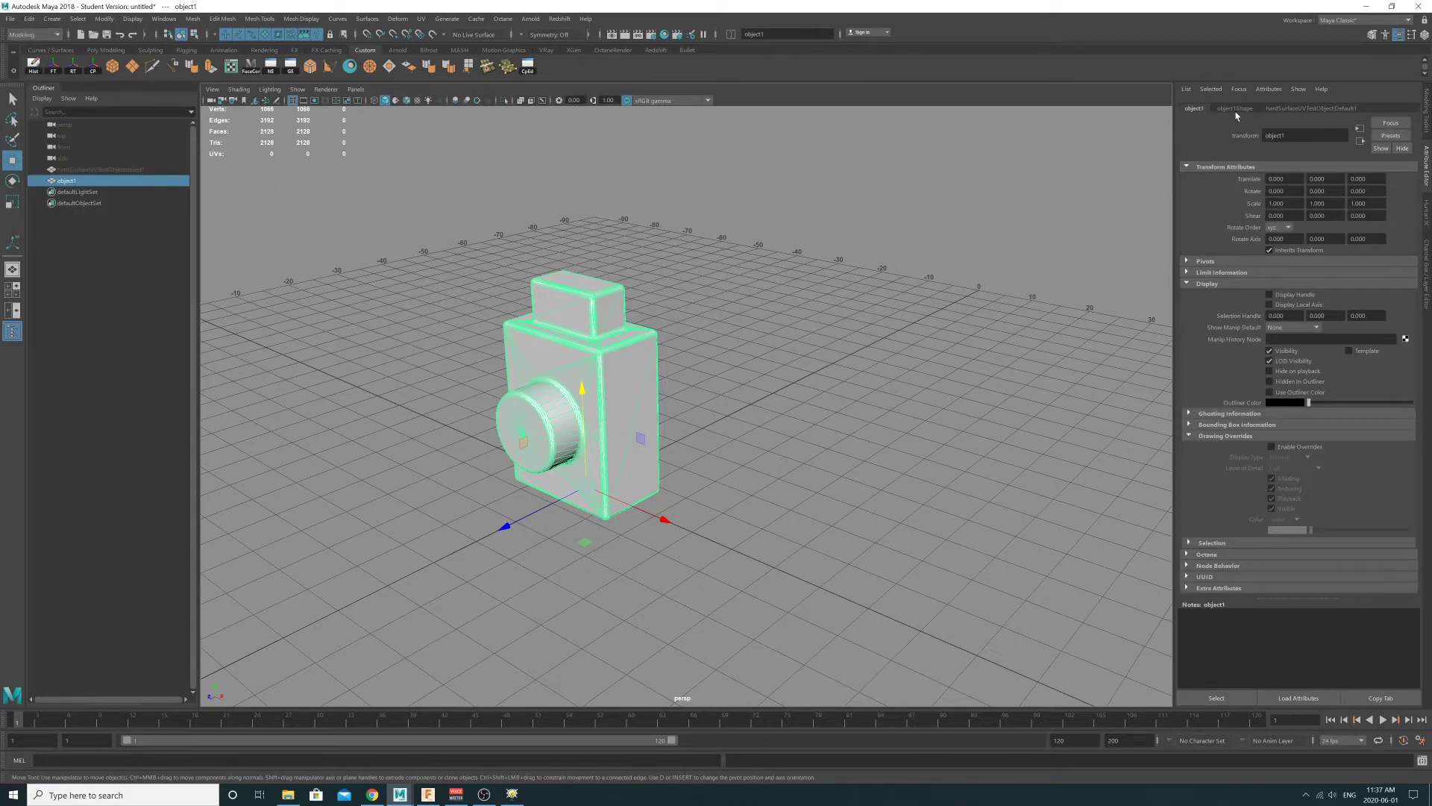
{"action": "left_click", "coordinate": [1306, 109]}
{"action": "middle_click_drag", "start_coordinate": [646, 246], "coordinate": [810, 227], "text": "alt"}
{"action": "left_click", "coordinate": [664, 281]}
{"action": "left_click_drag", "start_coordinate": [664, 281], "coordinate": [889, 342]}
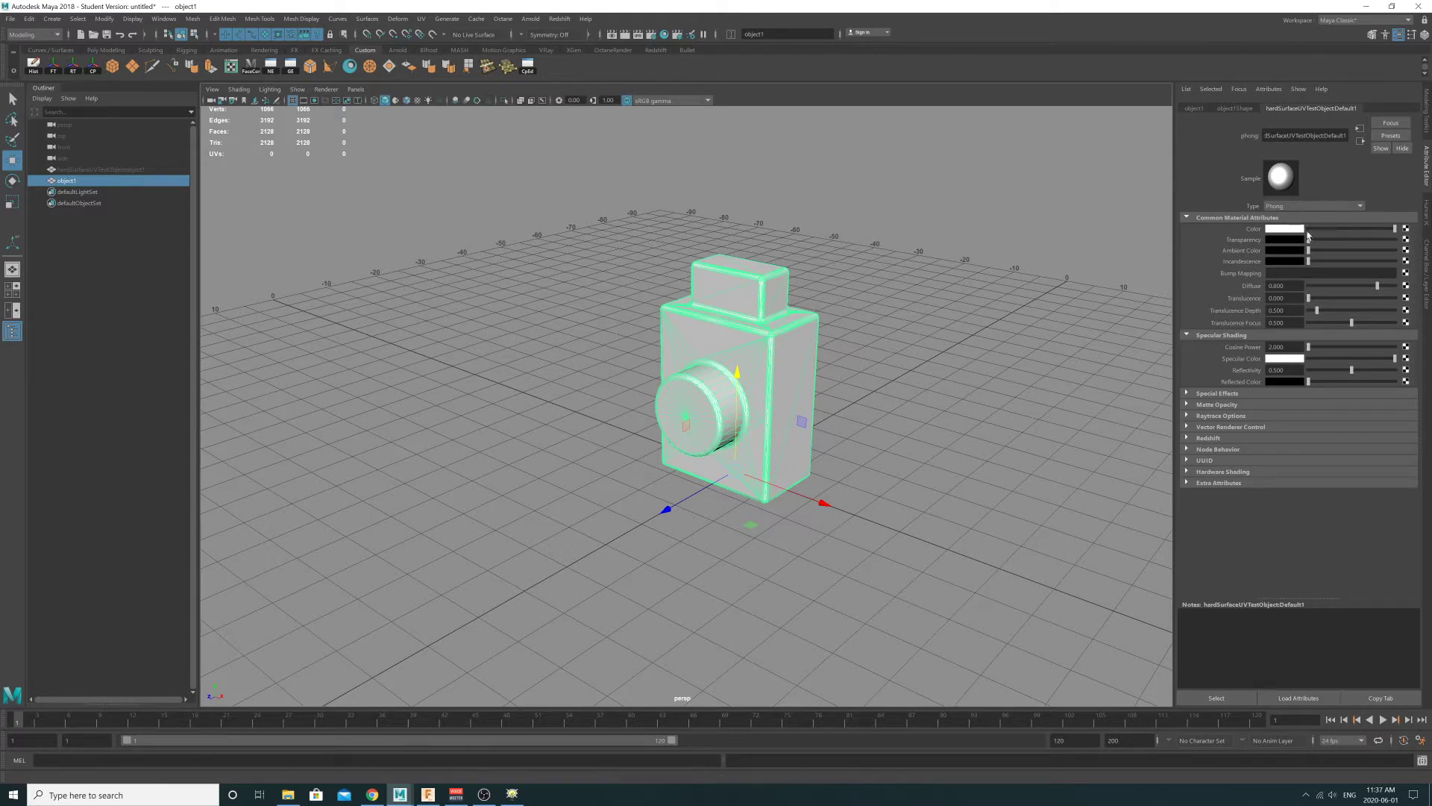
{"action": "left_click", "coordinate": [1405, 229]}
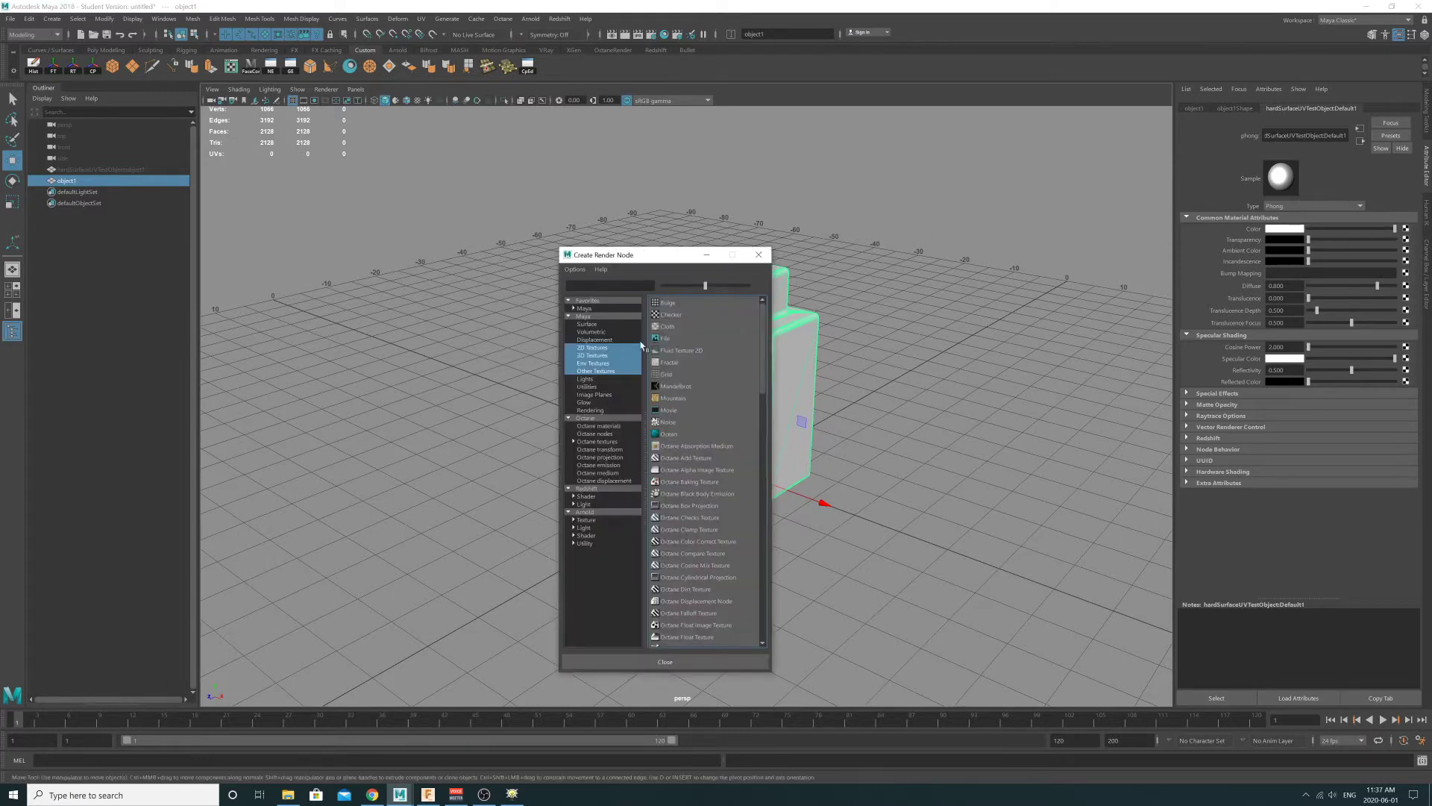
{"action": "left_click", "coordinate": [594, 349]}
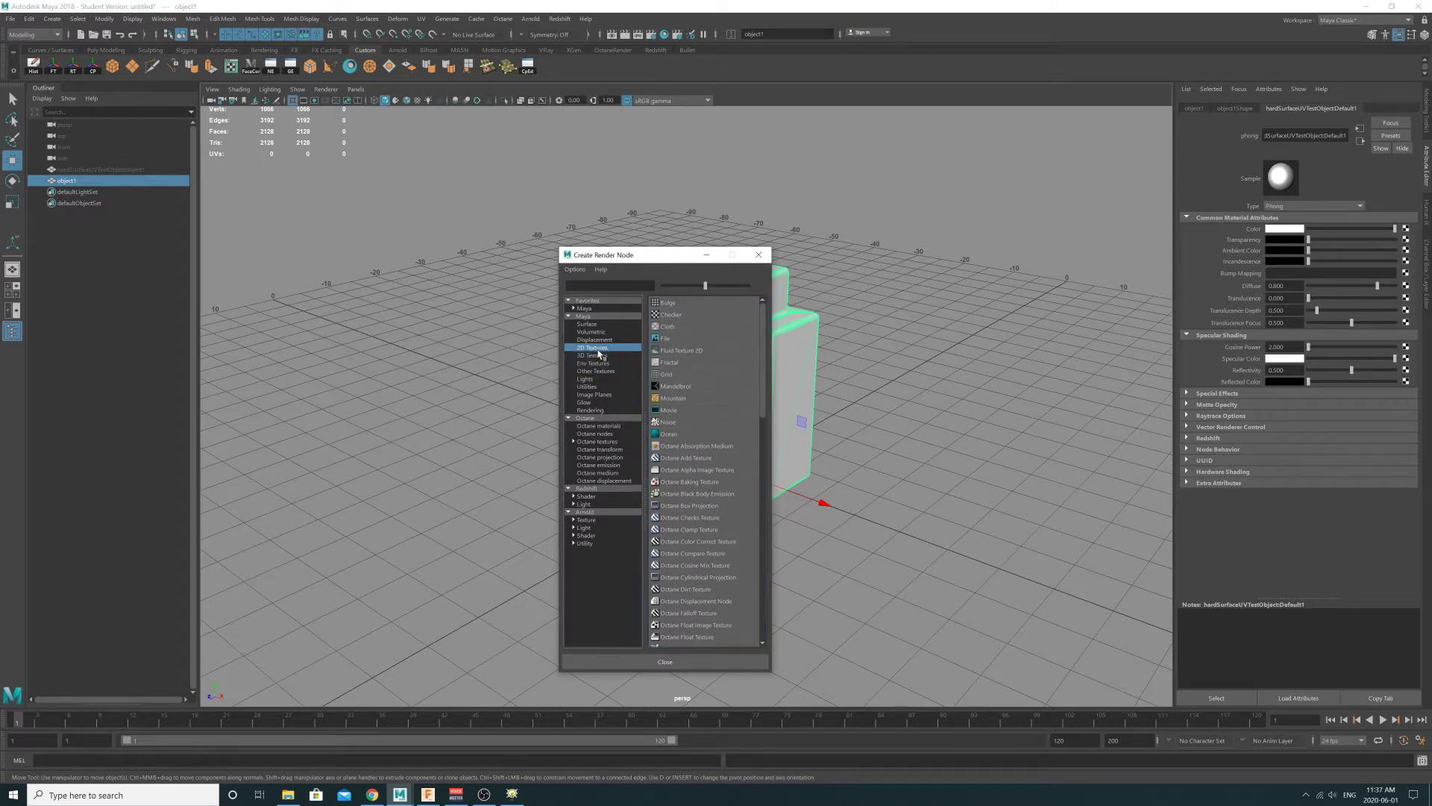
{"action": "left_click", "coordinate": [665, 338]}
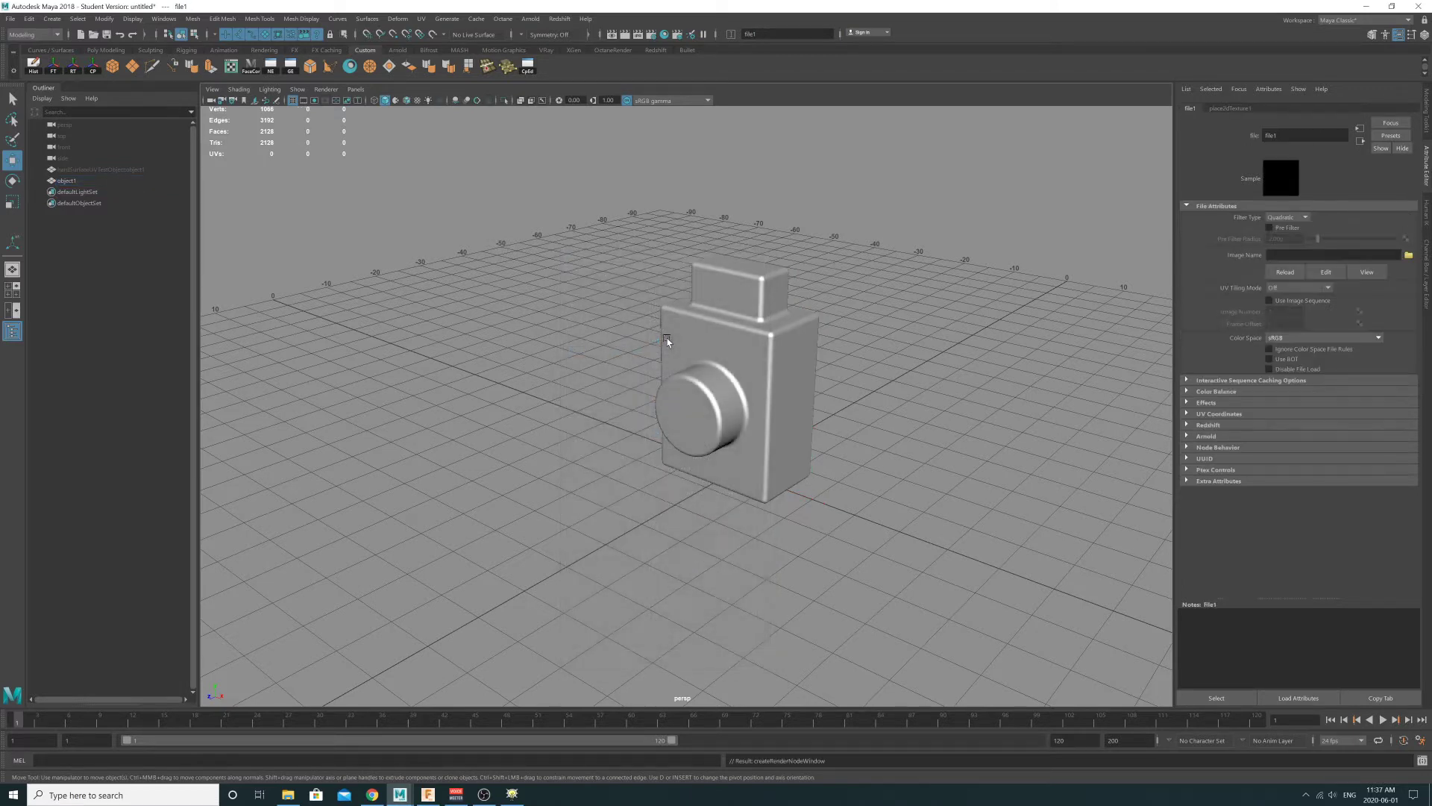
- Load the SoilBeach0087_1_download600.jpg image from the root of drive D: into the File texture
{"action": "left_click", "coordinate": [1408, 256]}
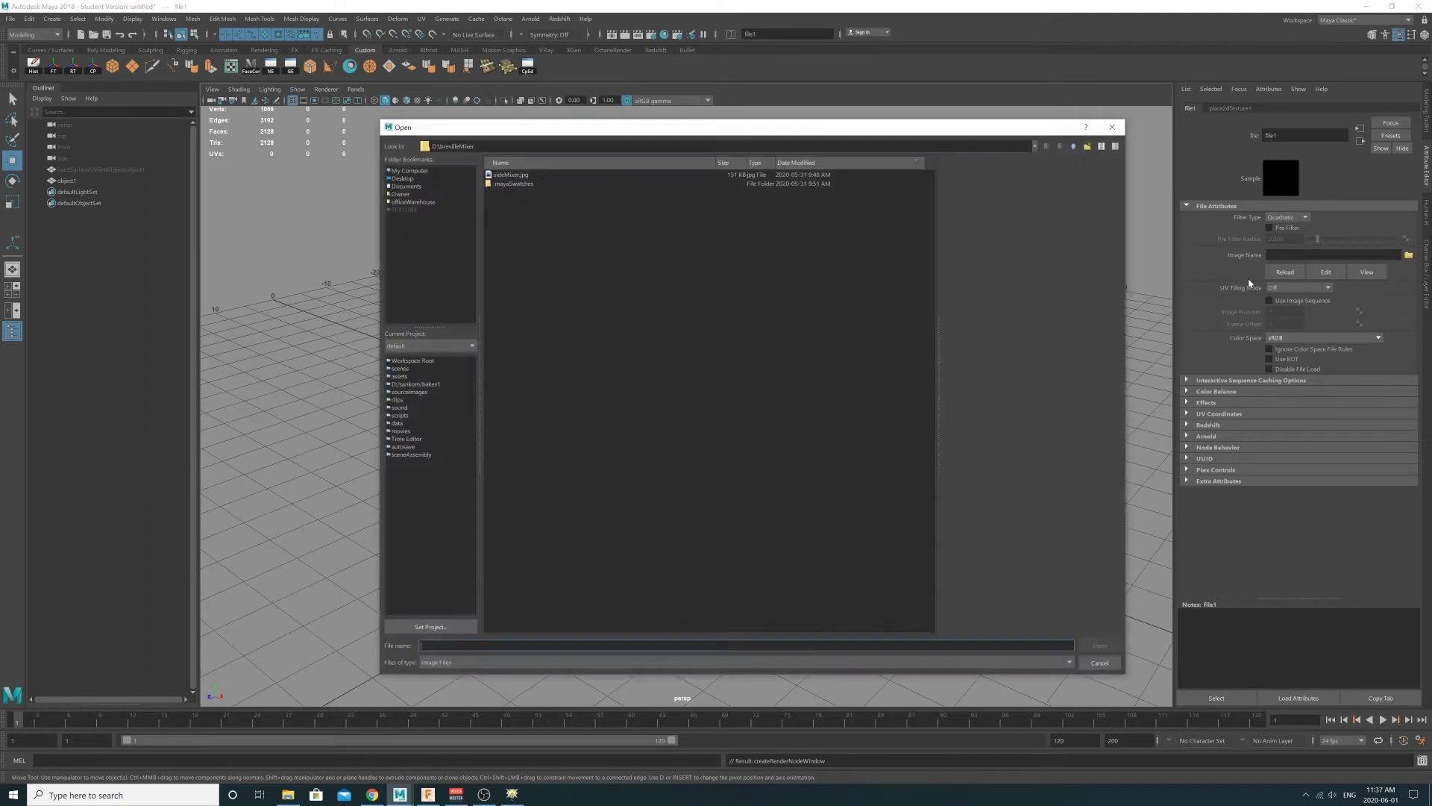
{"action": "left_click", "coordinate": [423, 173]}
{"action": "double_click", "coordinate": [496, 199]}
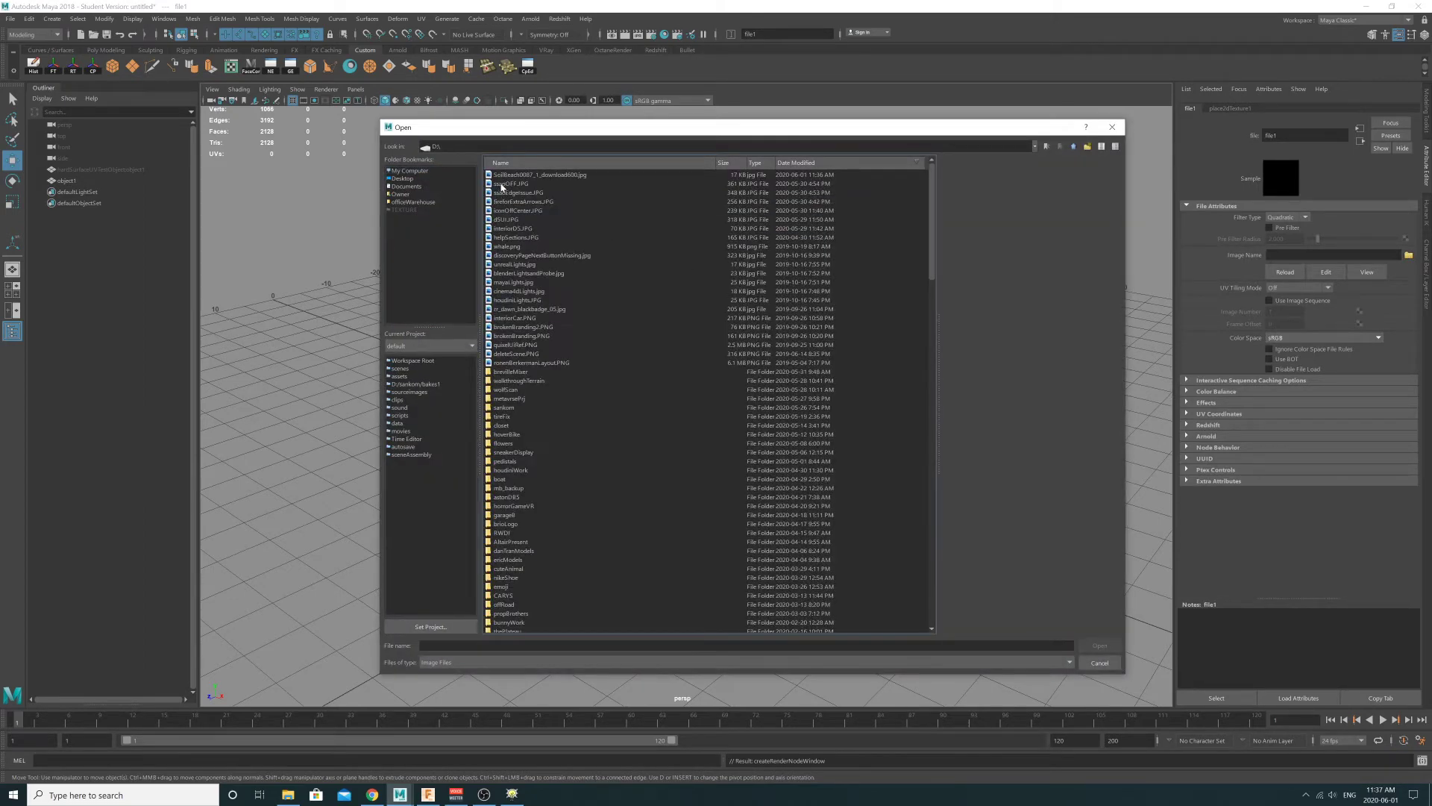
{"action": "left_click", "coordinate": [519, 175]}
{"action": "left_click", "coordinate": [1100, 645]}
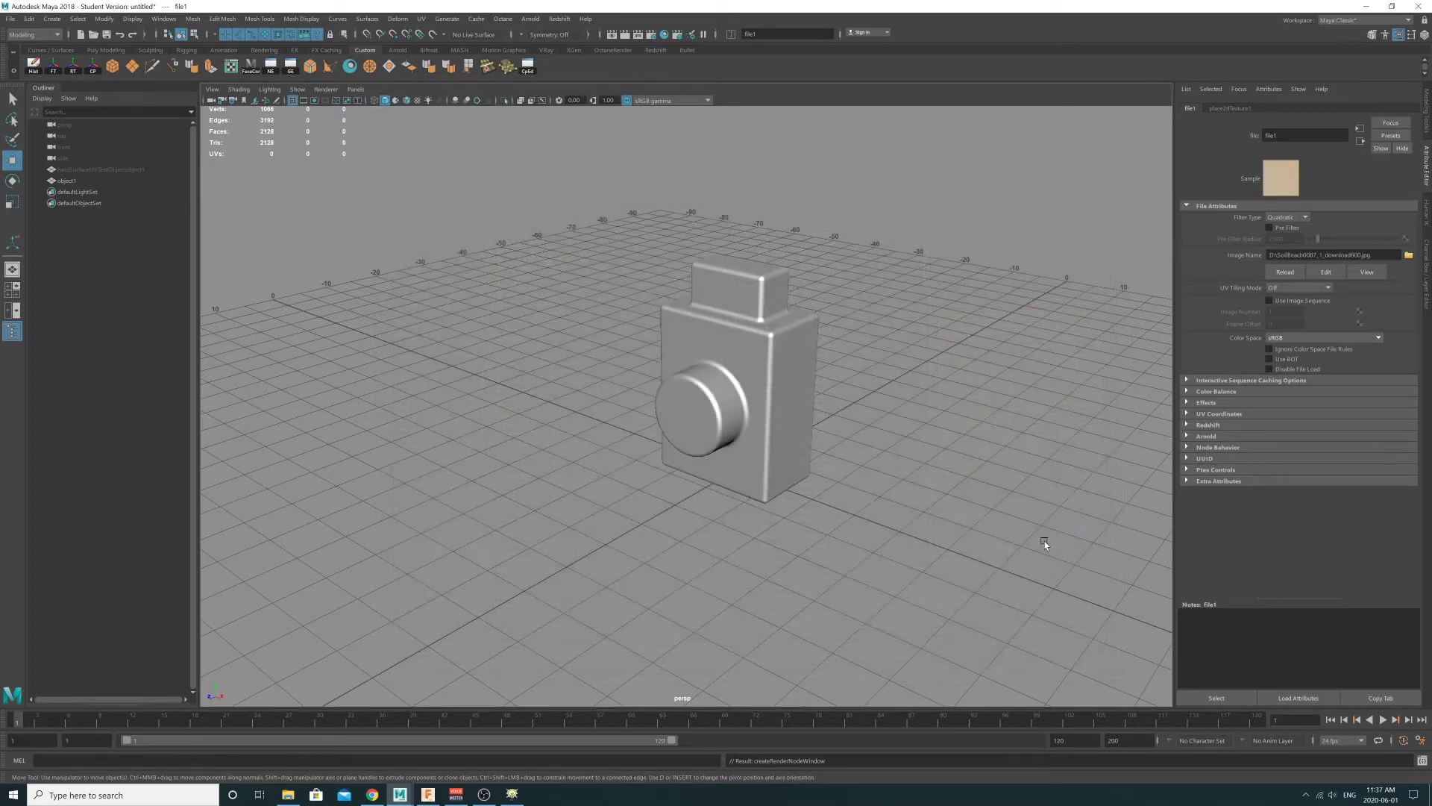
- Turn on textured shading in the viewport and examine how the sand material shows on the model from several angles
{"action": "scroll", "coordinate": [768, 298], "scroll_direction": "up", "scroll_amount": 5}
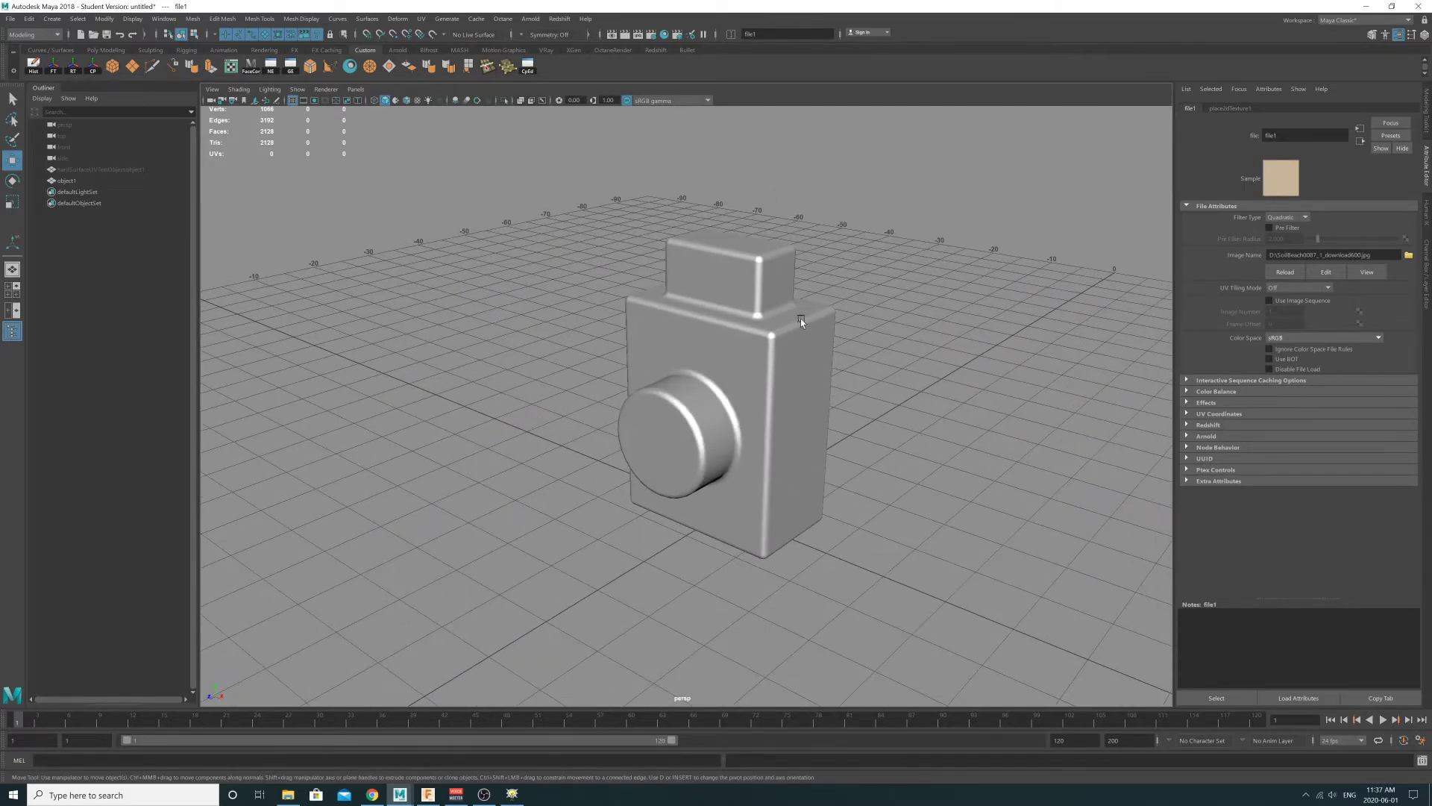
{"action": "key", "text": "6"}
{"action": "mouse_move", "coordinate": [761, 319]}
{"action": "left_mouse_down", "text": "alt"}
{"action": "mouse_move", "coordinate": [972, 369]}
{"action": "mouse_move", "coordinate": [905, 349]}
{"action": "left_mouse_up", "text": "alt"}
{"action": "scroll", "coordinate": [924, 349], "scroll_direction": "up", "scroll_amount": 3}
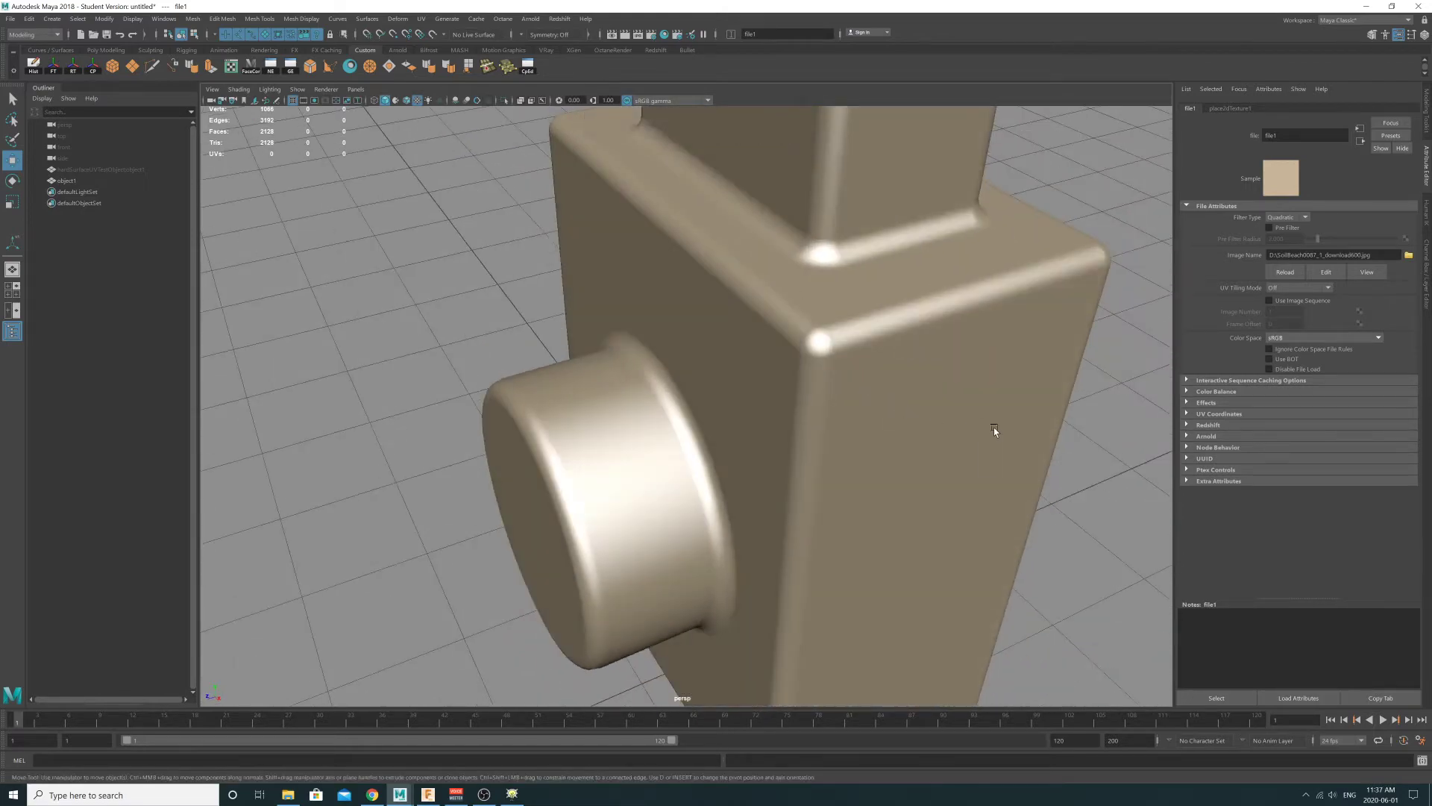
{"action": "right_click_drag", "start_coordinate": [993, 428], "coordinate": [700, 333], "text": "alt"}
{"action": "left_click_drag", "start_coordinate": [700, 333], "coordinate": [604, 325], "text": "alt"}
{"action": "right_click_drag", "start_coordinate": [604, 325], "coordinate": [690, 366], "text": "alt"}
{"action": "left_click_drag", "start_coordinate": [690, 366], "coordinate": [760, 336], "text": "alt"}
{"action": "right_click_drag", "start_coordinate": [761, 336], "coordinate": [703, 298], "text": "alt"}
{"action": "left_click", "coordinate": [679, 339]}
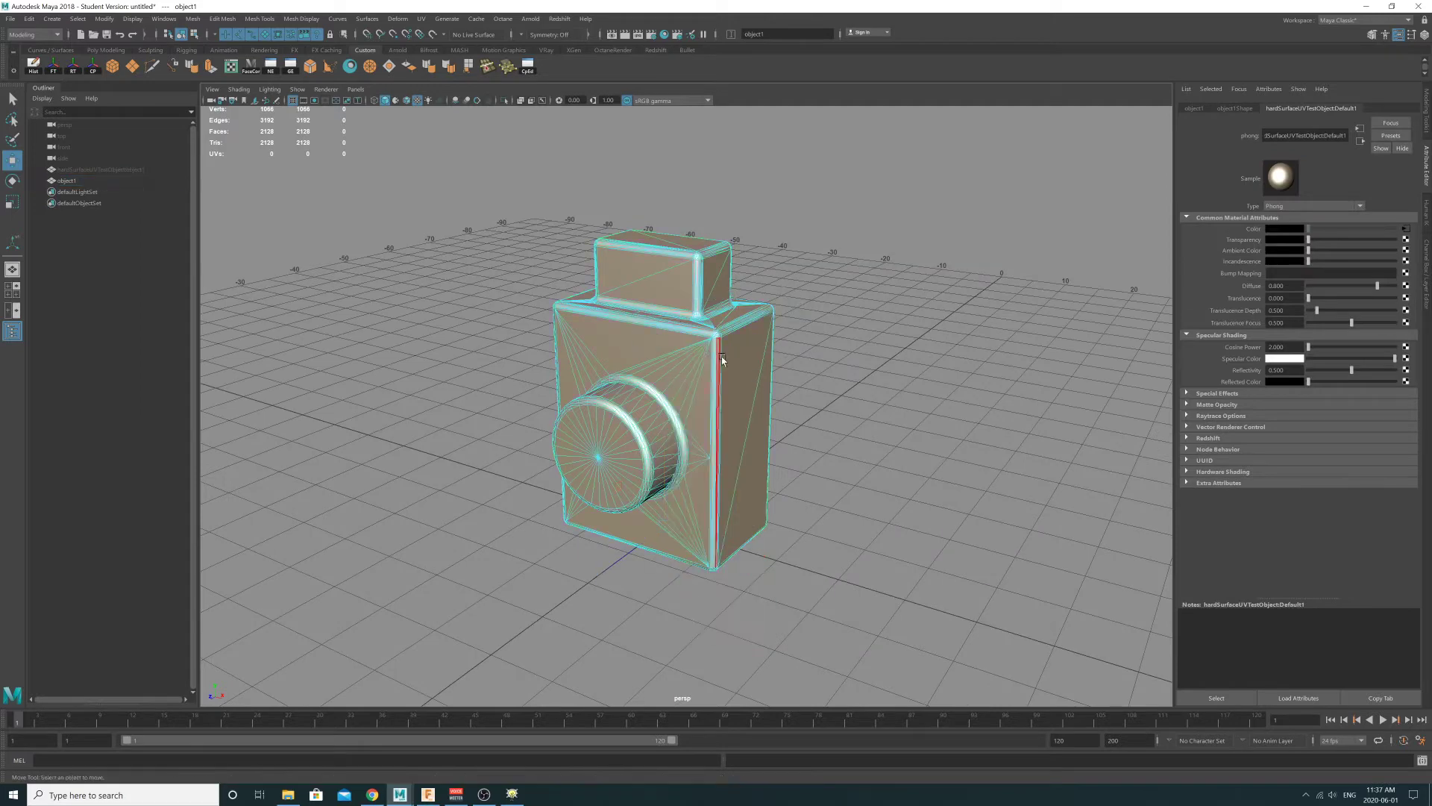
{"action": "left_click", "coordinate": [746, 358]}
{"action": "left_click", "coordinate": [679, 359]}
{"action": "right_click_drag", "start_coordinate": [777, 350], "coordinate": [959, 352], "text": "alt"}
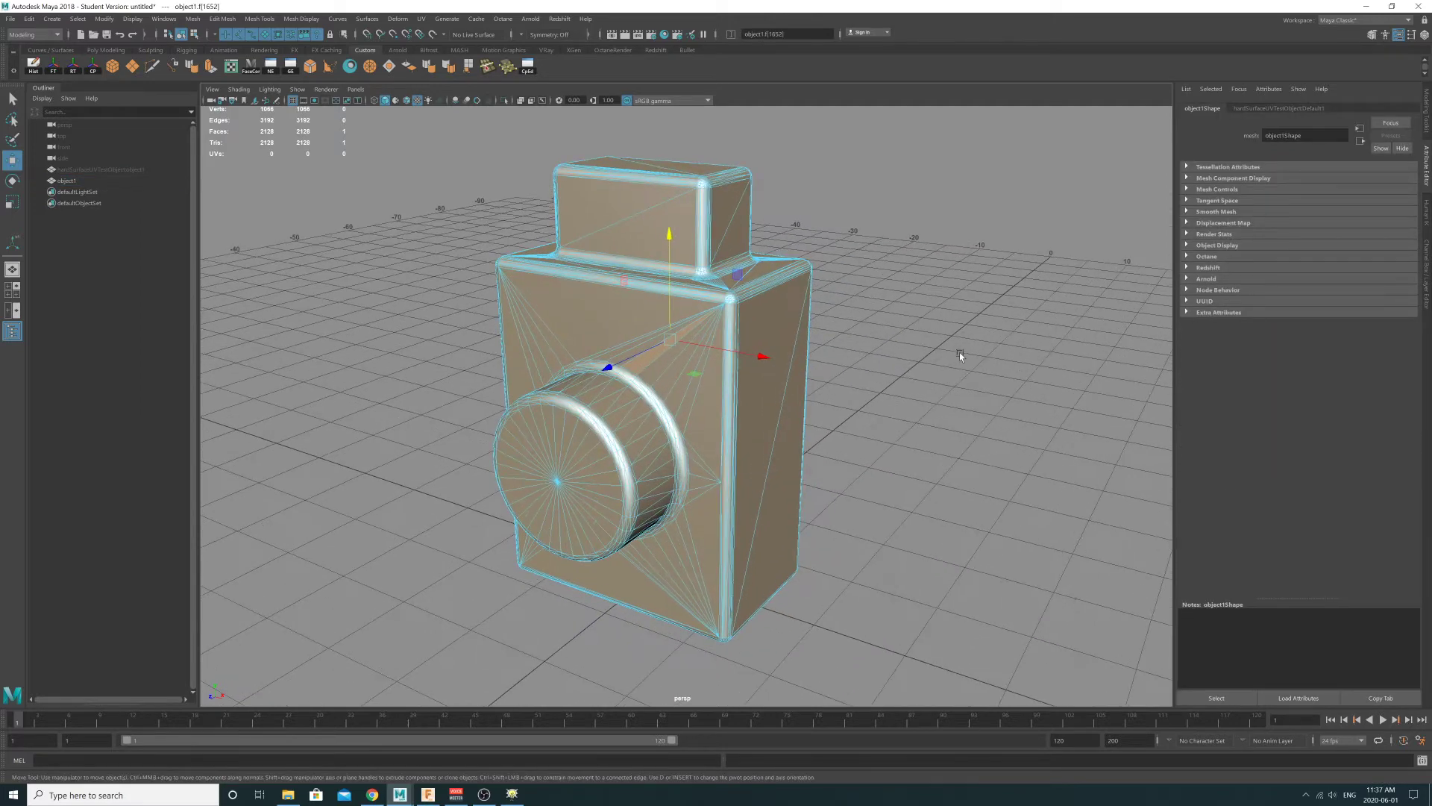
{"action": "left_click", "coordinate": [959, 352]}
{"action": "scroll", "coordinate": [959, 352], "scroll_direction": "down", "scroll_amount": 3}
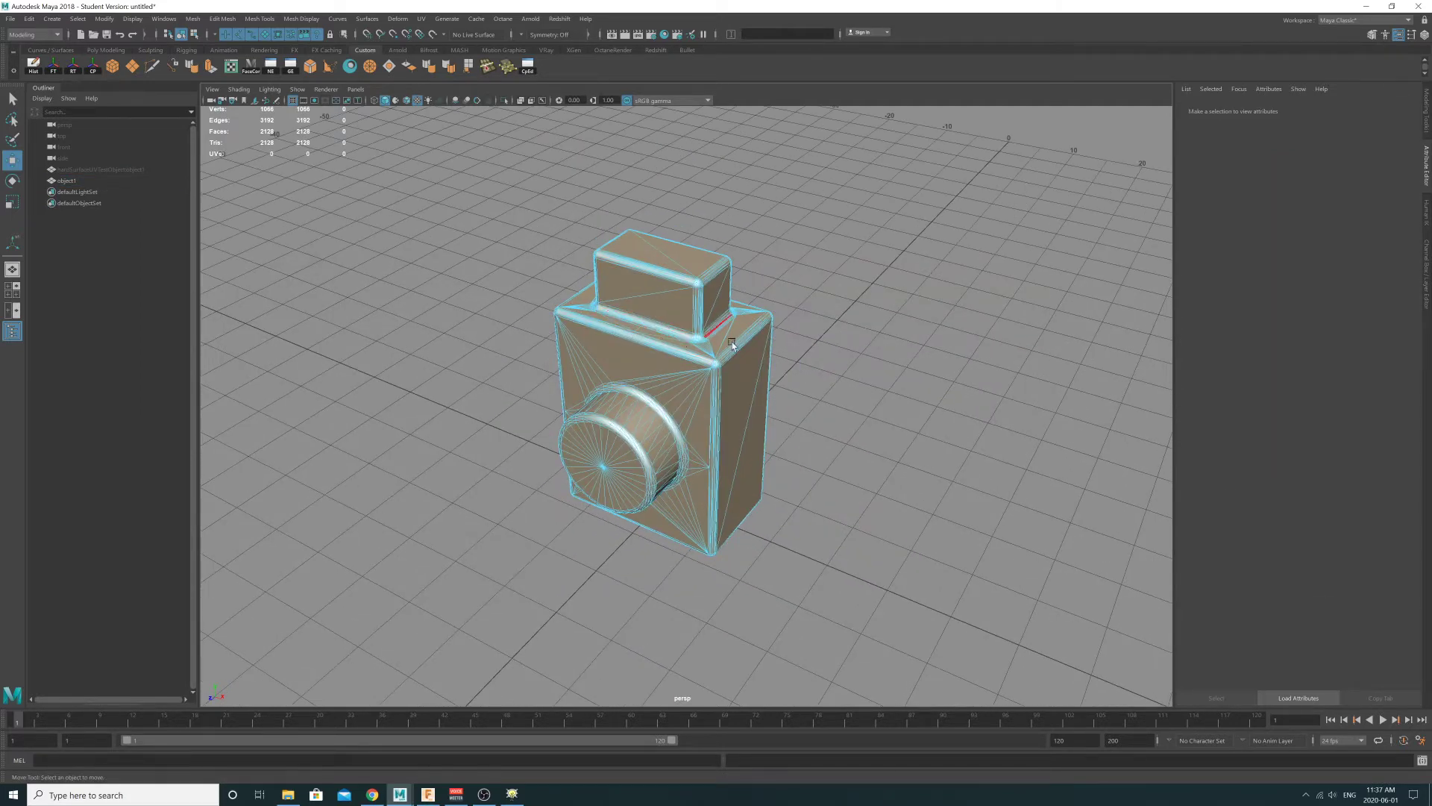
{"action": "scroll", "coordinate": [732, 344], "scroll_direction": "down", "scroll_amount": 3}
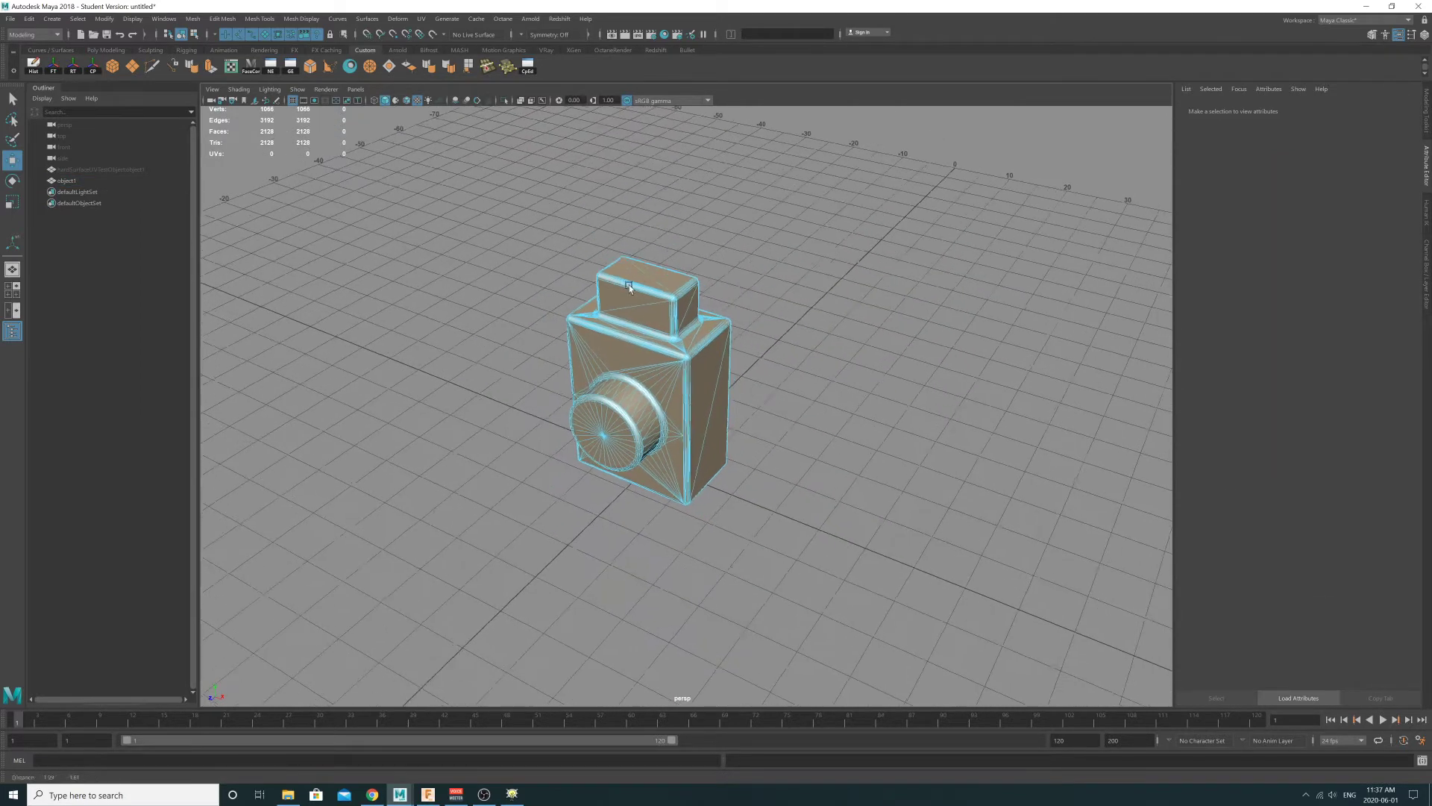
{"action": "left_click", "coordinate": [544, 316]}
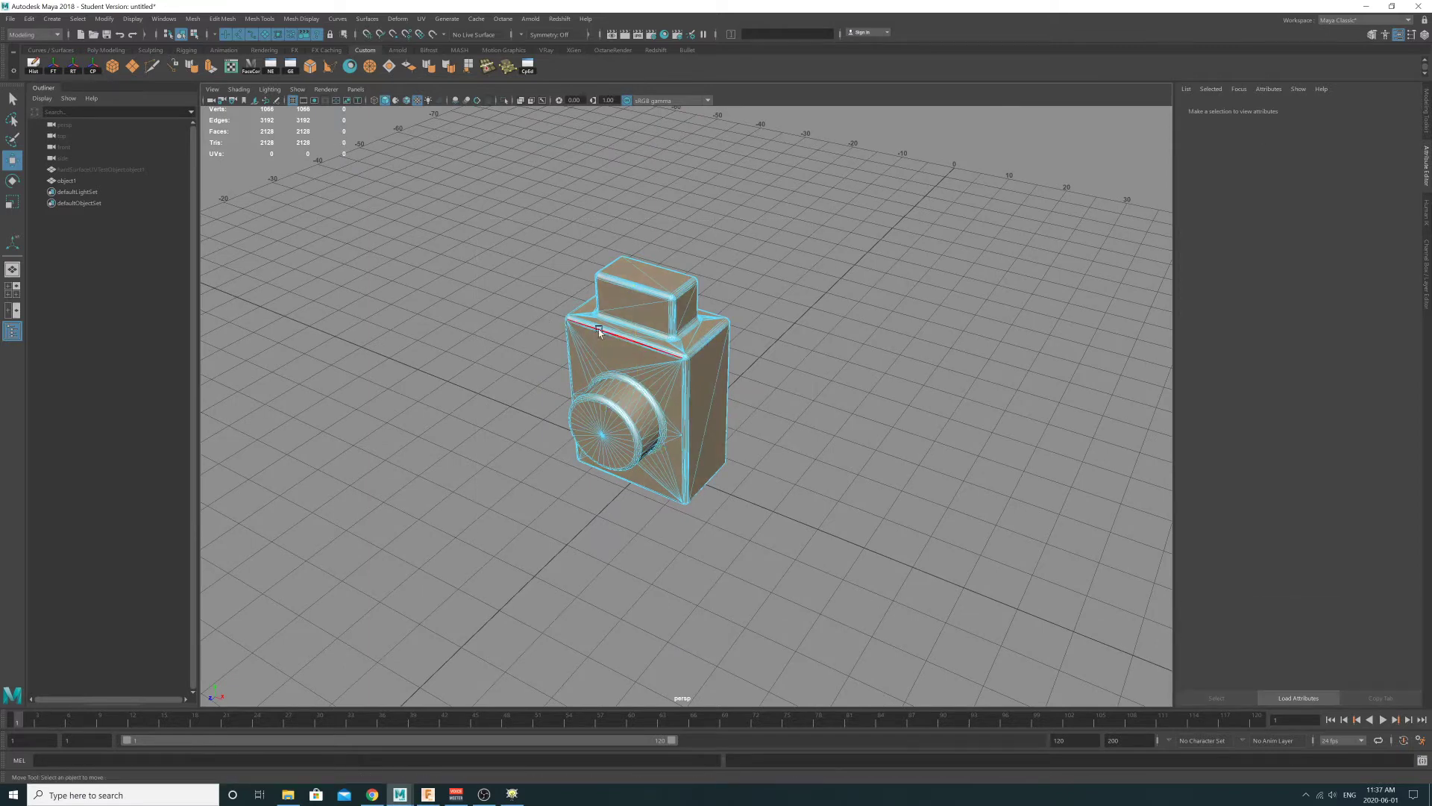
{"action": "left_click", "coordinate": [194, 34]}
{"action": "left_click", "coordinate": [182, 34]}
{"action": "left_click", "coordinate": [340, 217]}
{"action": "left_click_drag", "start_coordinate": [601, 400], "coordinate": [603, 363], "text": "alt"}
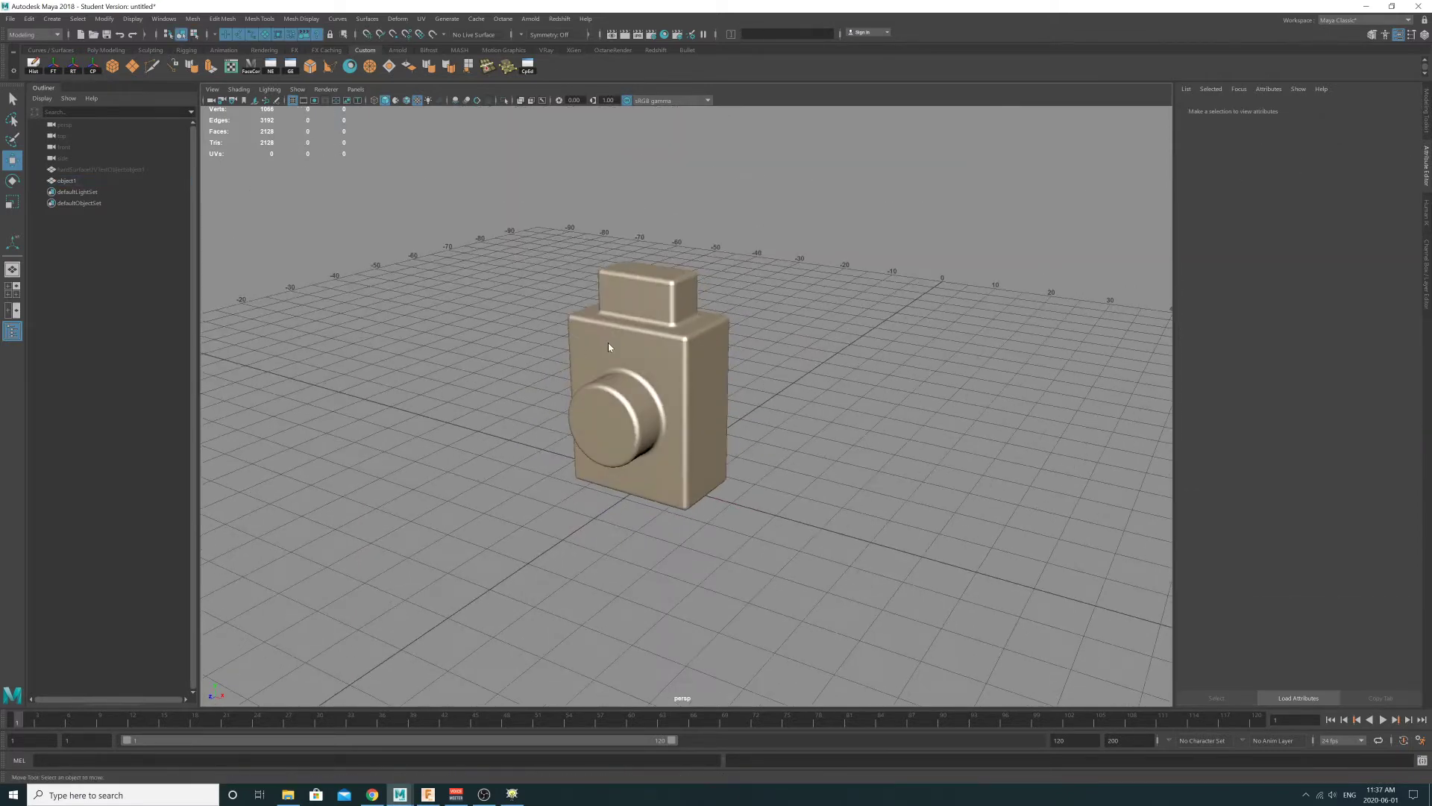
{"action": "right_click", "coordinate": [607, 343]}
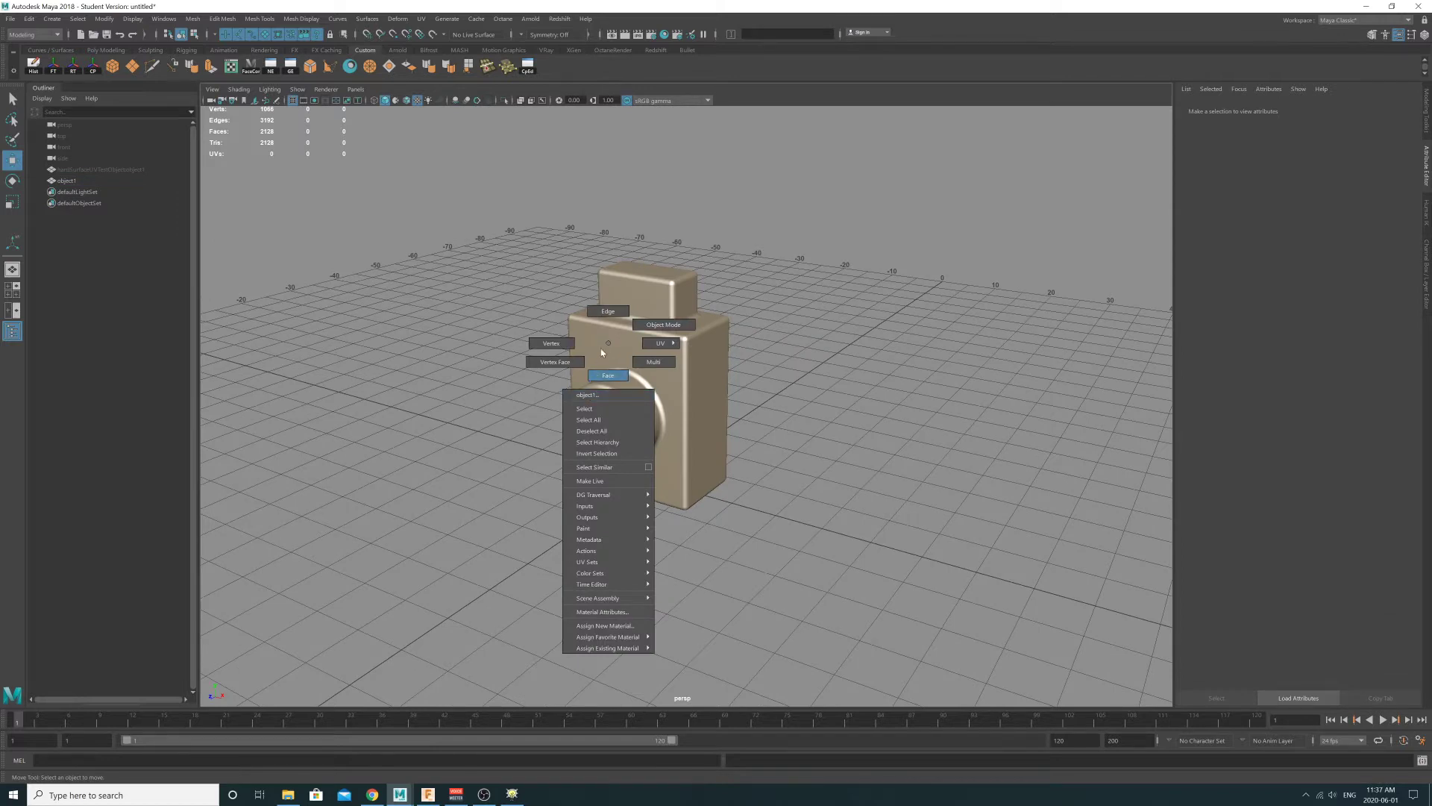
{"action": "left_click", "coordinate": [555, 361]}
{"action": "right_click", "coordinate": [607, 338]}
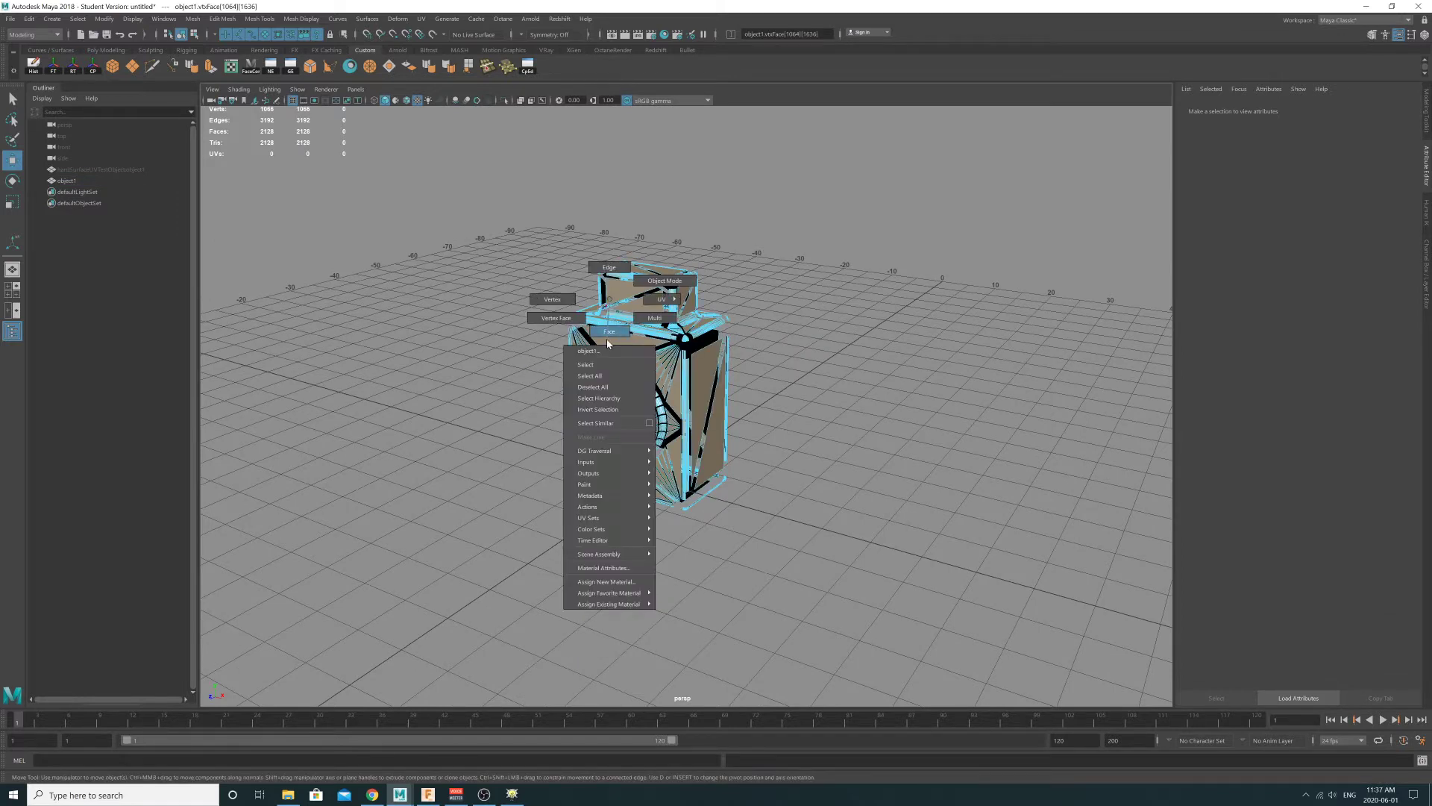
{"action": "left_click", "coordinate": [609, 315]}
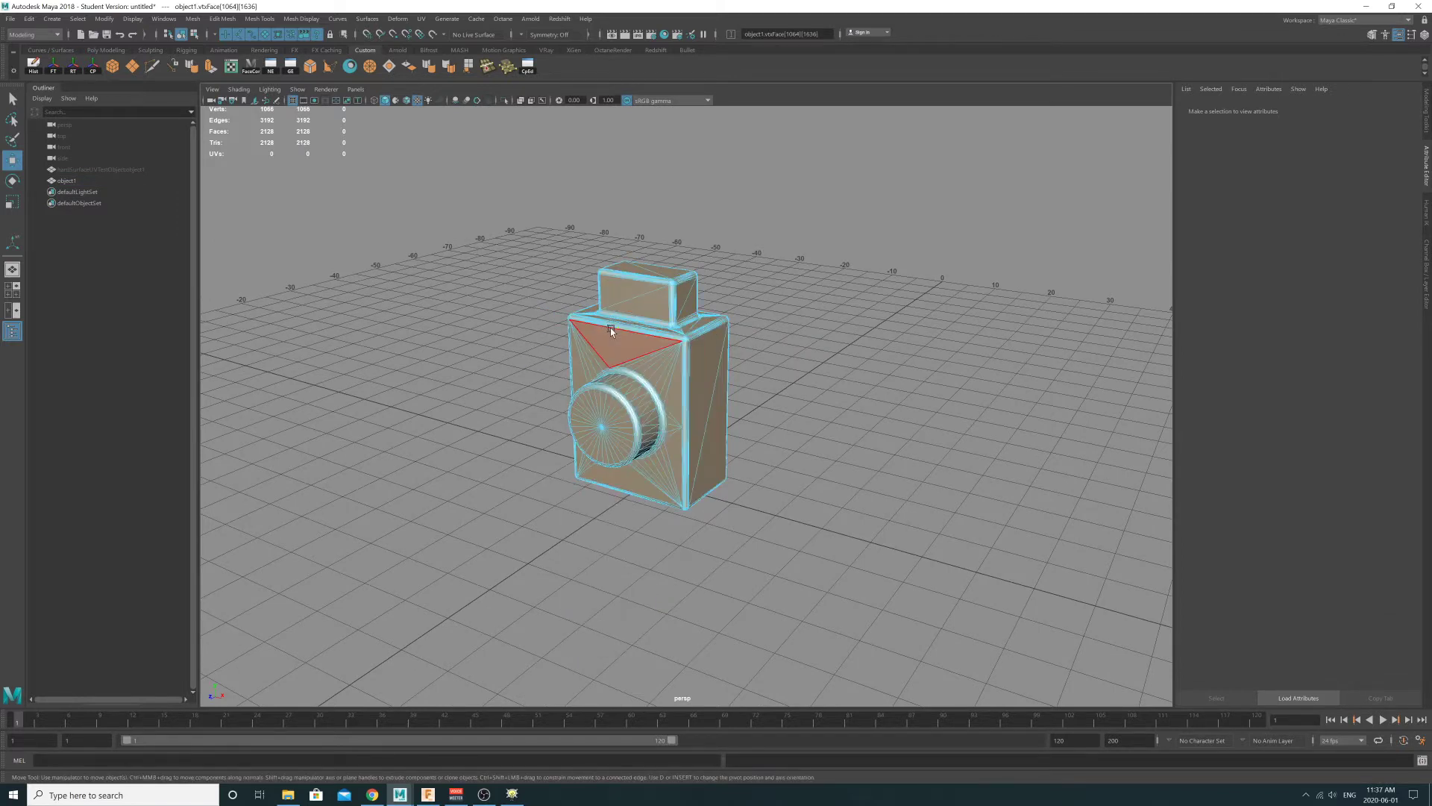
{"action": "left_click", "coordinate": [194, 35]}
{"action": "left_click", "coordinate": [180, 34]}
- Switch the model to face selection and select all of its faces
{"action": "right_click", "coordinate": [647, 314]}
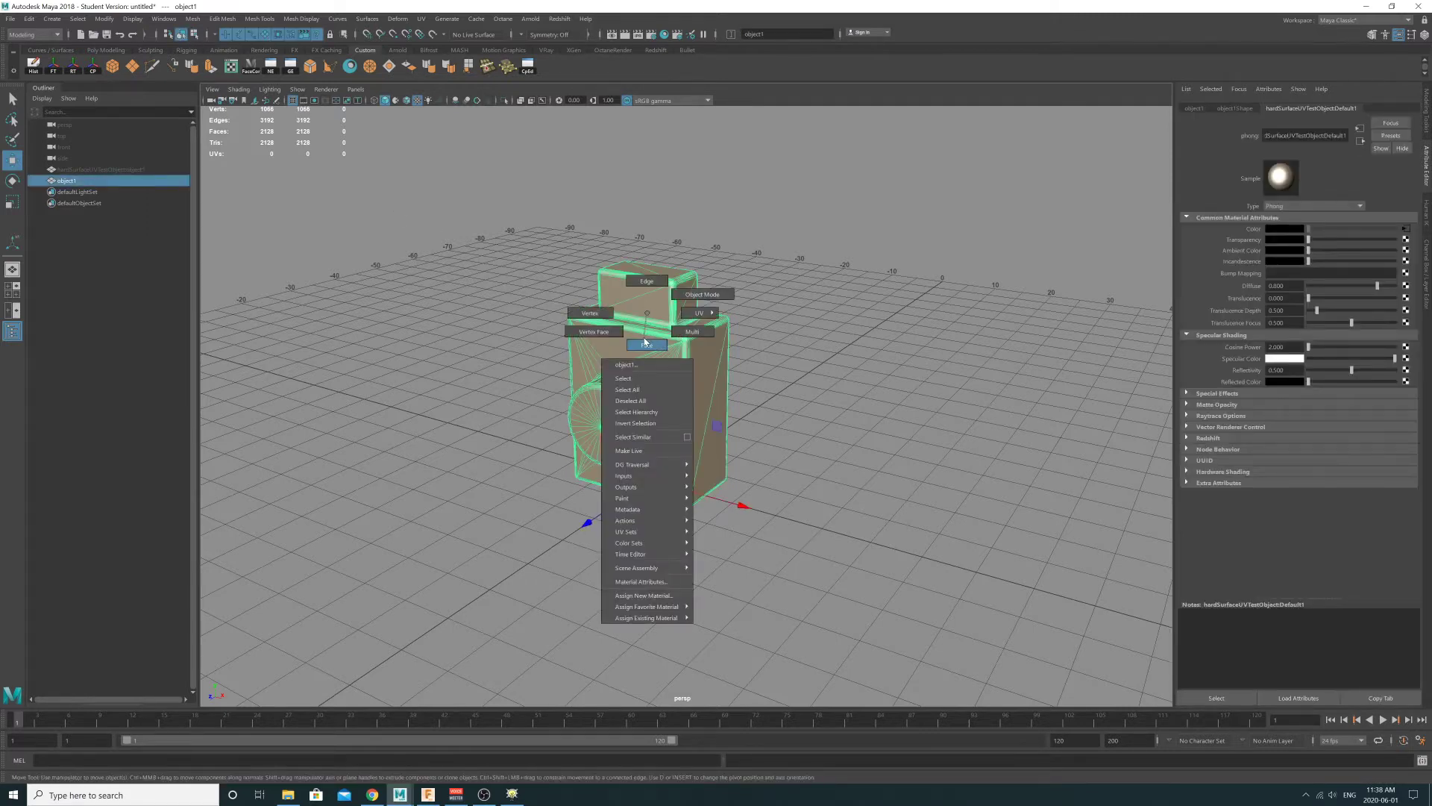
{"action": "left_click", "coordinate": [646, 343]}
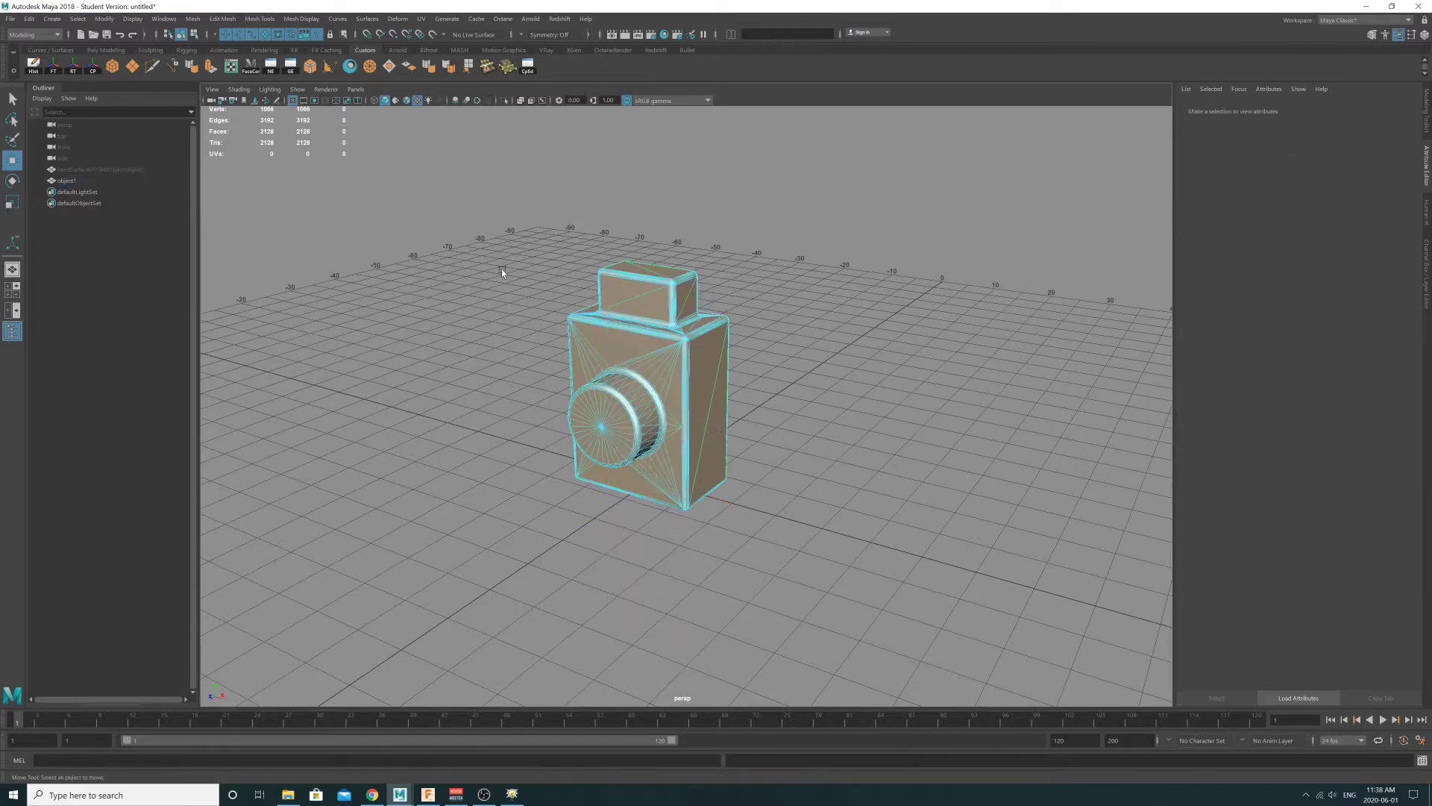
{"action": "left_click_drag", "start_coordinate": [810, 558], "coordinate": [719, 371]}
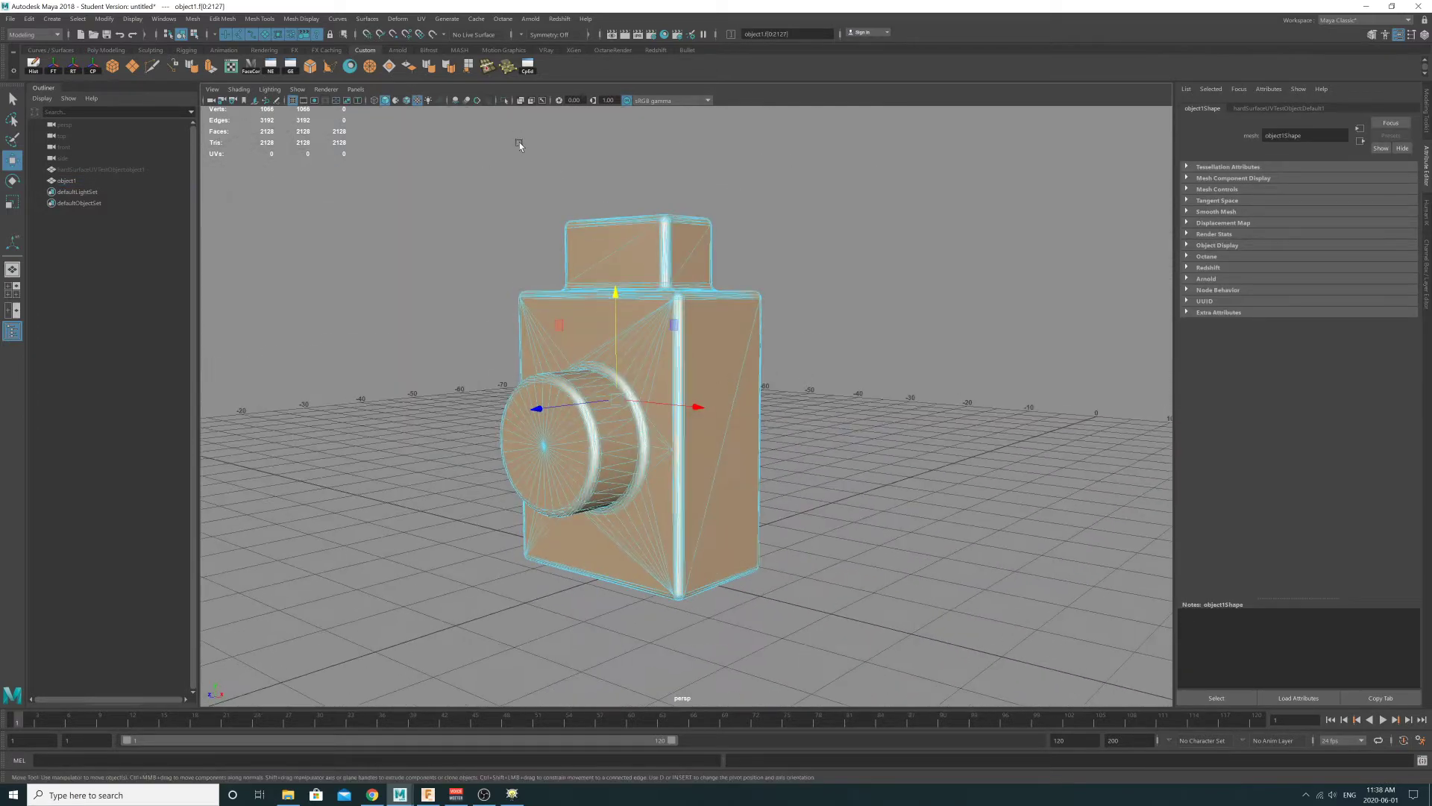
- Apply a planar UV projection to all faces, fitted to the bounding box and projected from the camera at a raised corner angle
{"action": "left_click", "coordinate": [424, 19]}
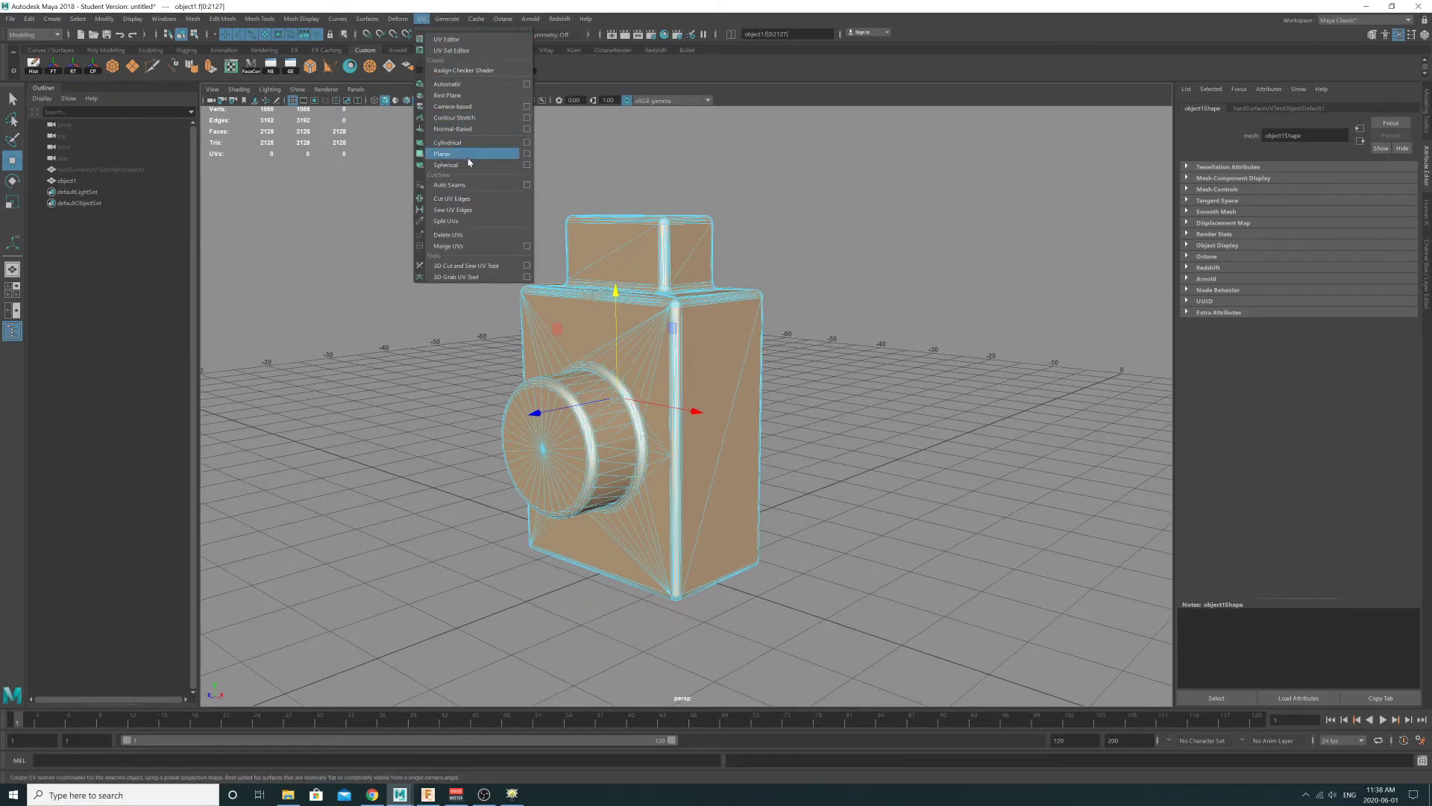
{"action": "left_click", "coordinate": [527, 155]}
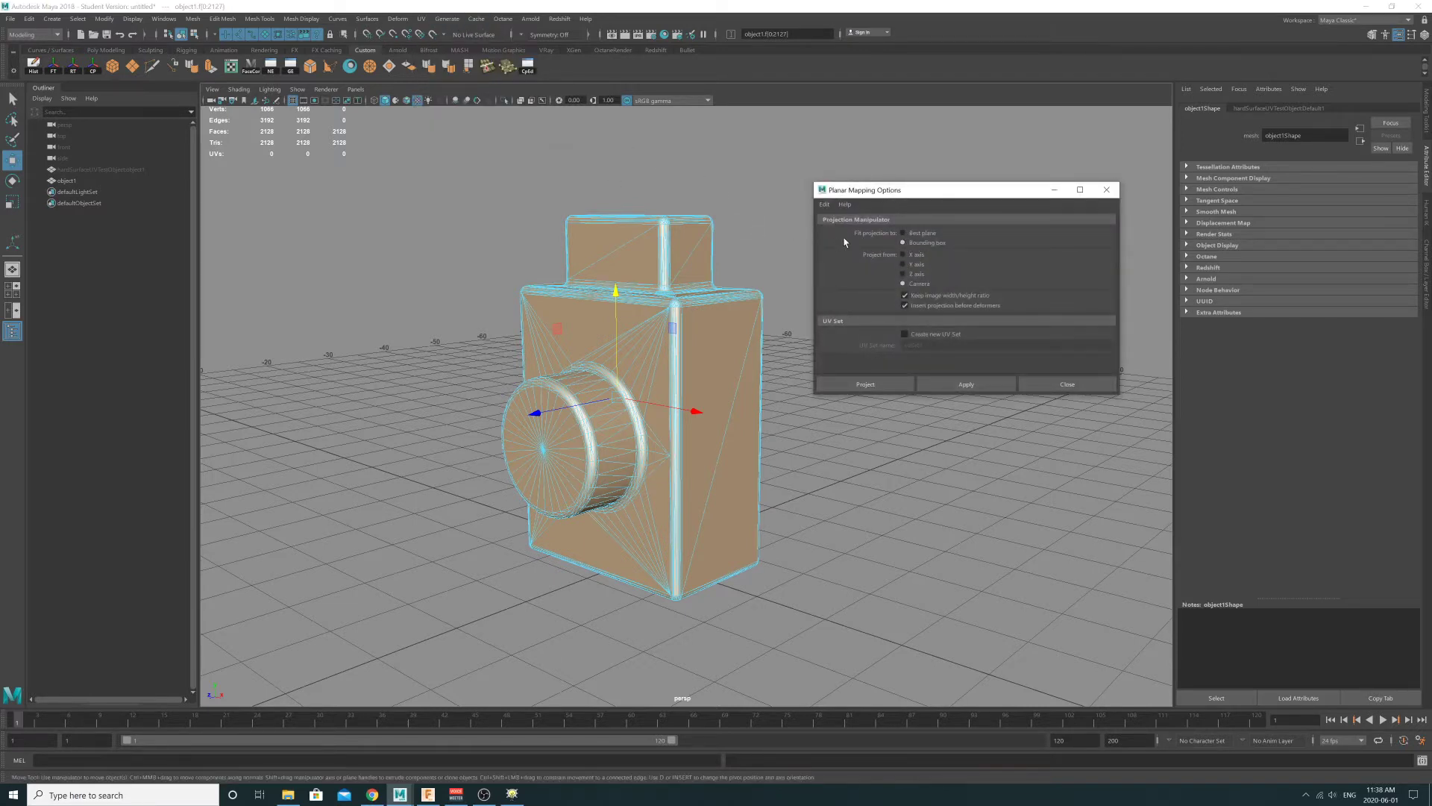
{"action": "left_click", "coordinate": [421, 18]}
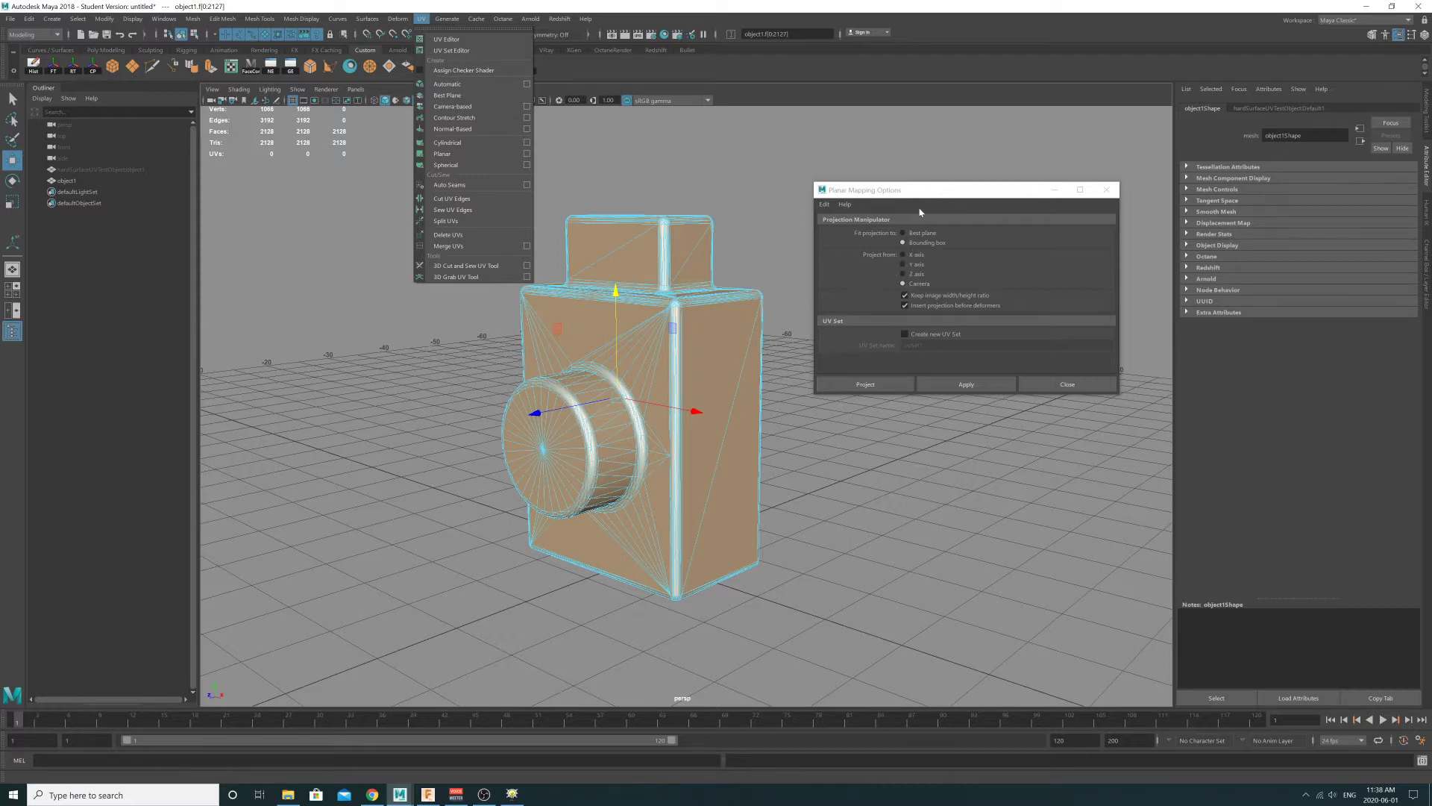
{"action": "left_click", "coordinate": [953, 189]}
{"action": "left_click_drag", "start_coordinate": [937, 194], "coordinate": [983, 191]}
{"action": "left_click_drag", "start_coordinate": [795, 212], "coordinate": [735, 284], "text": "alt"}
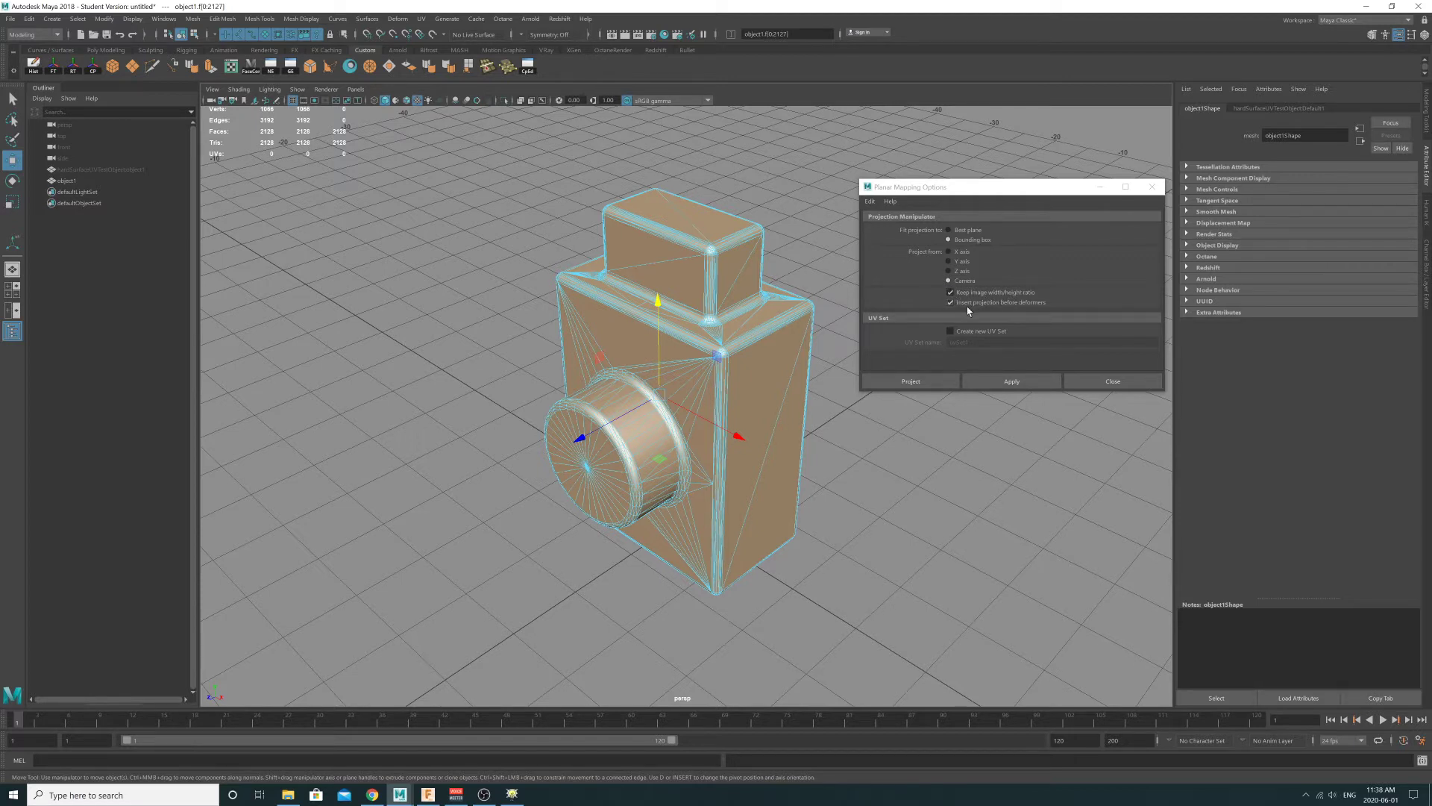
{"action": "left_click", "coordinate": [1007, 382]}
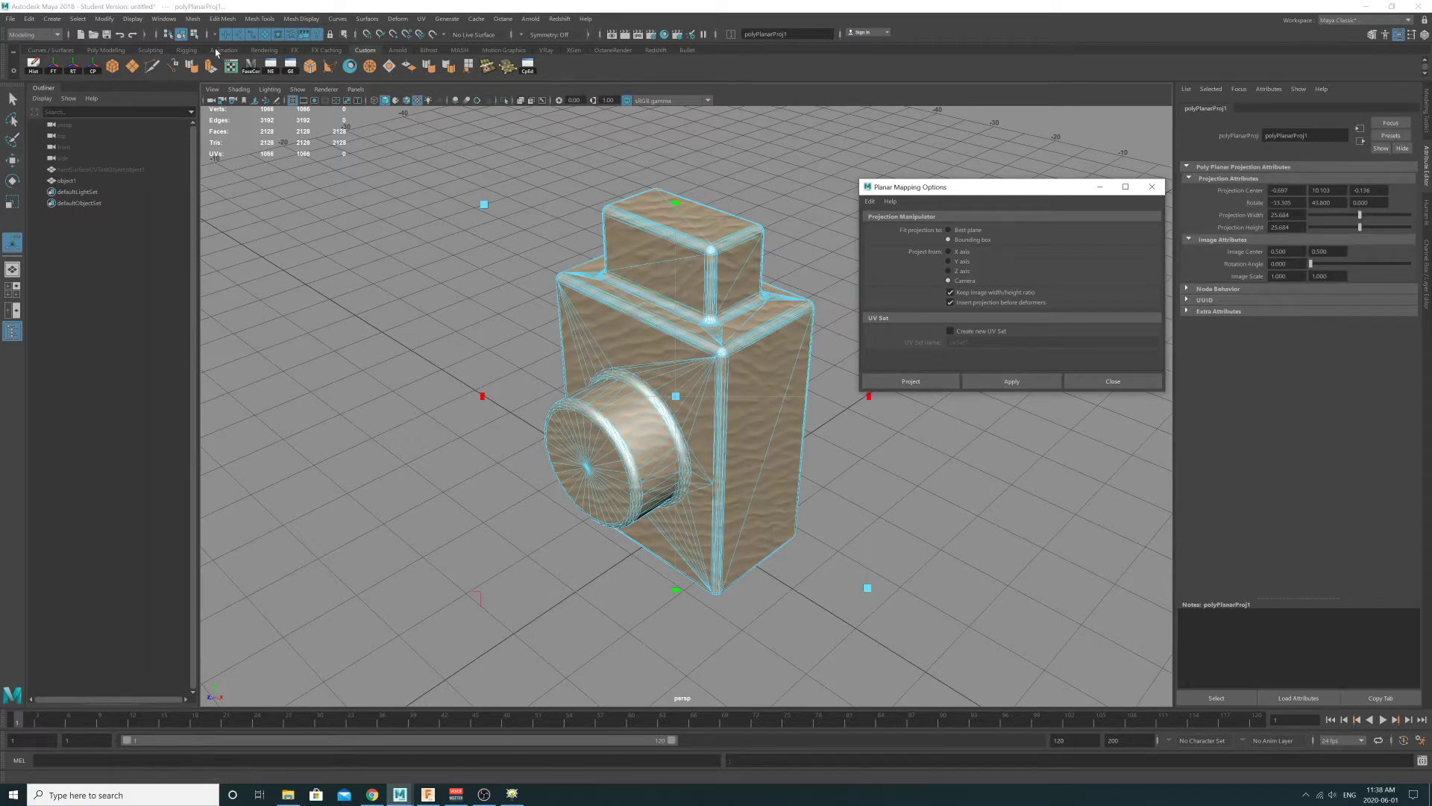
{"action": "left_click", "coordinate": [361, 214]}
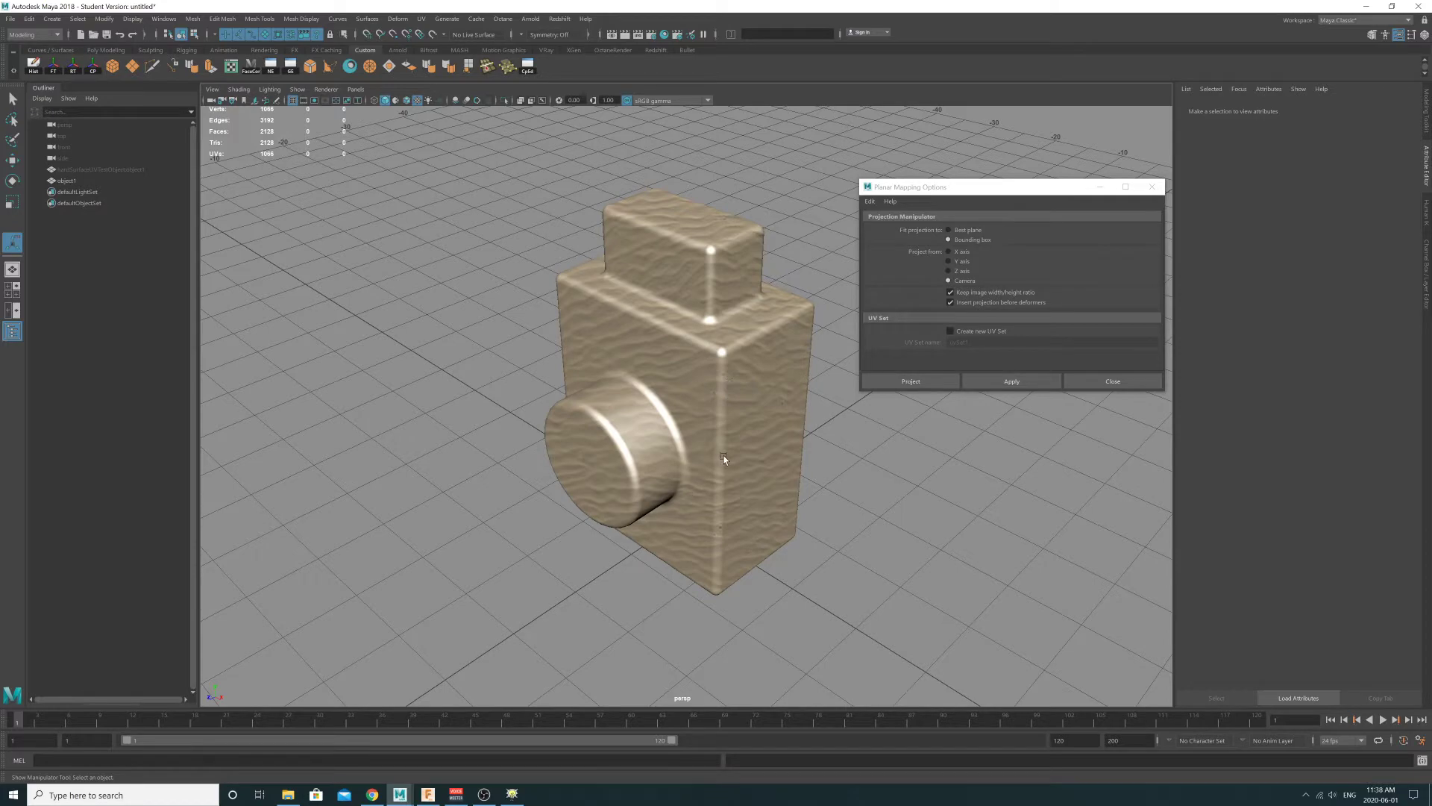
- Open the UV Editor and select the model to display its projected UV layout over the sand image
{"action": "left_click_drag", "start_coordinate": [727, 455], "coordinate": [625, 431], "text": "alt"}
{"action": "middle_click_drag", "start_coordinate": [624, 432], "coordinate": [582, 429], "text": "alt"}
{"action": "scroll", "coordinate": [582, 428], "scroll_direction": "down", "scroll_amount": 1}
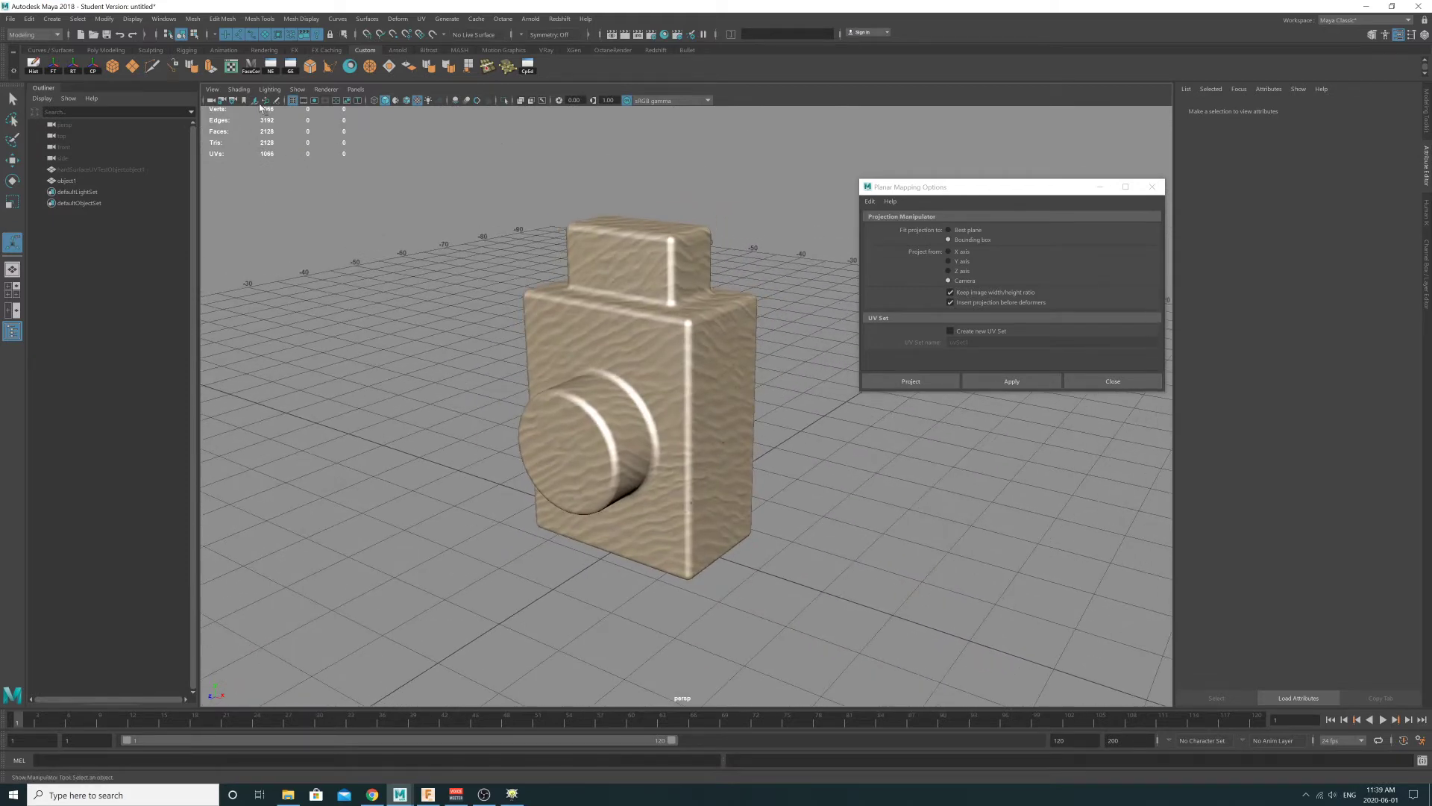
{"action": "left_click", "coordinate": [231, 66]}
{"action": "left_click", "coordinate": [610, 352]}
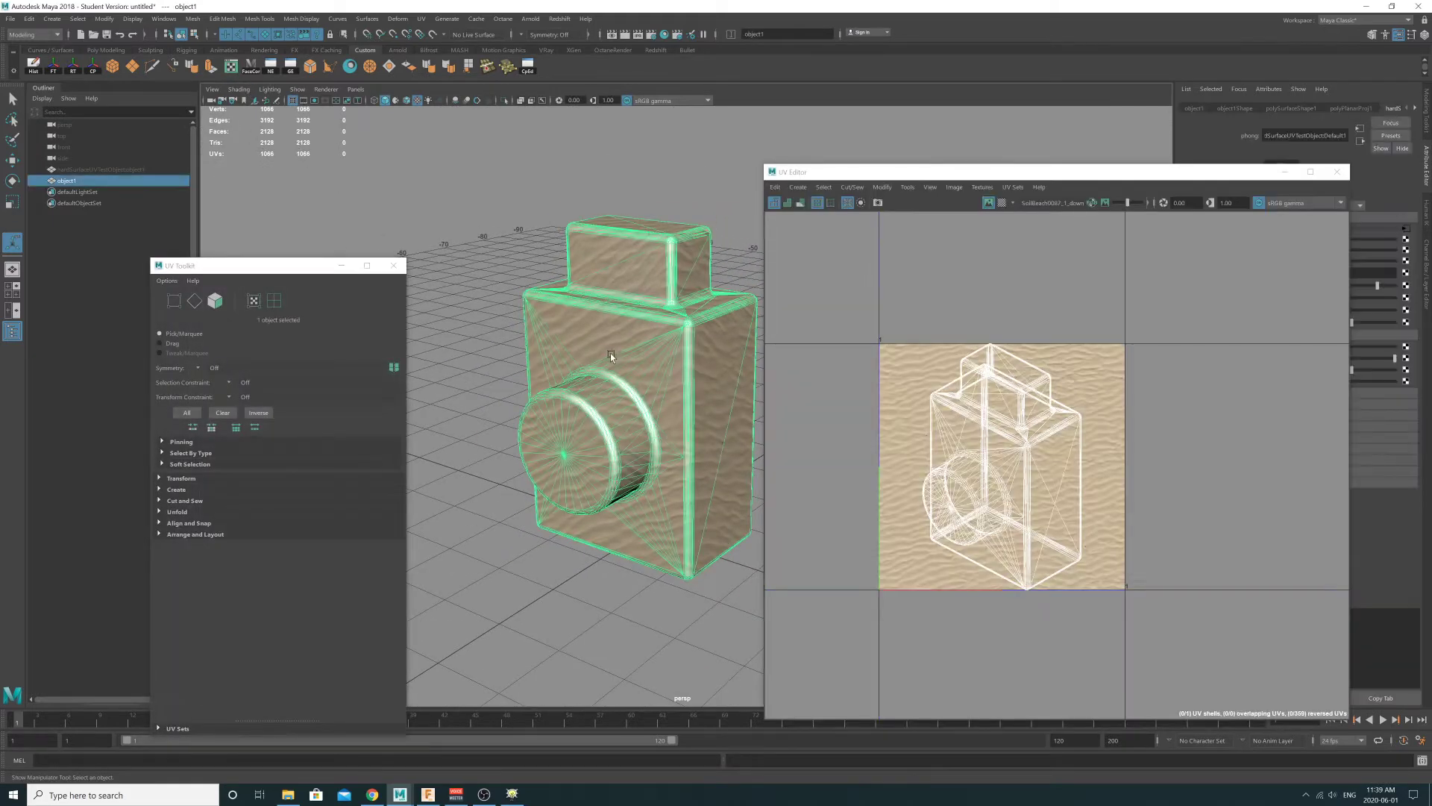
{"action": "right_click_drag", "start_coordinate": [922, 423], "coordinate": [1263, 499], "text": "alt"}
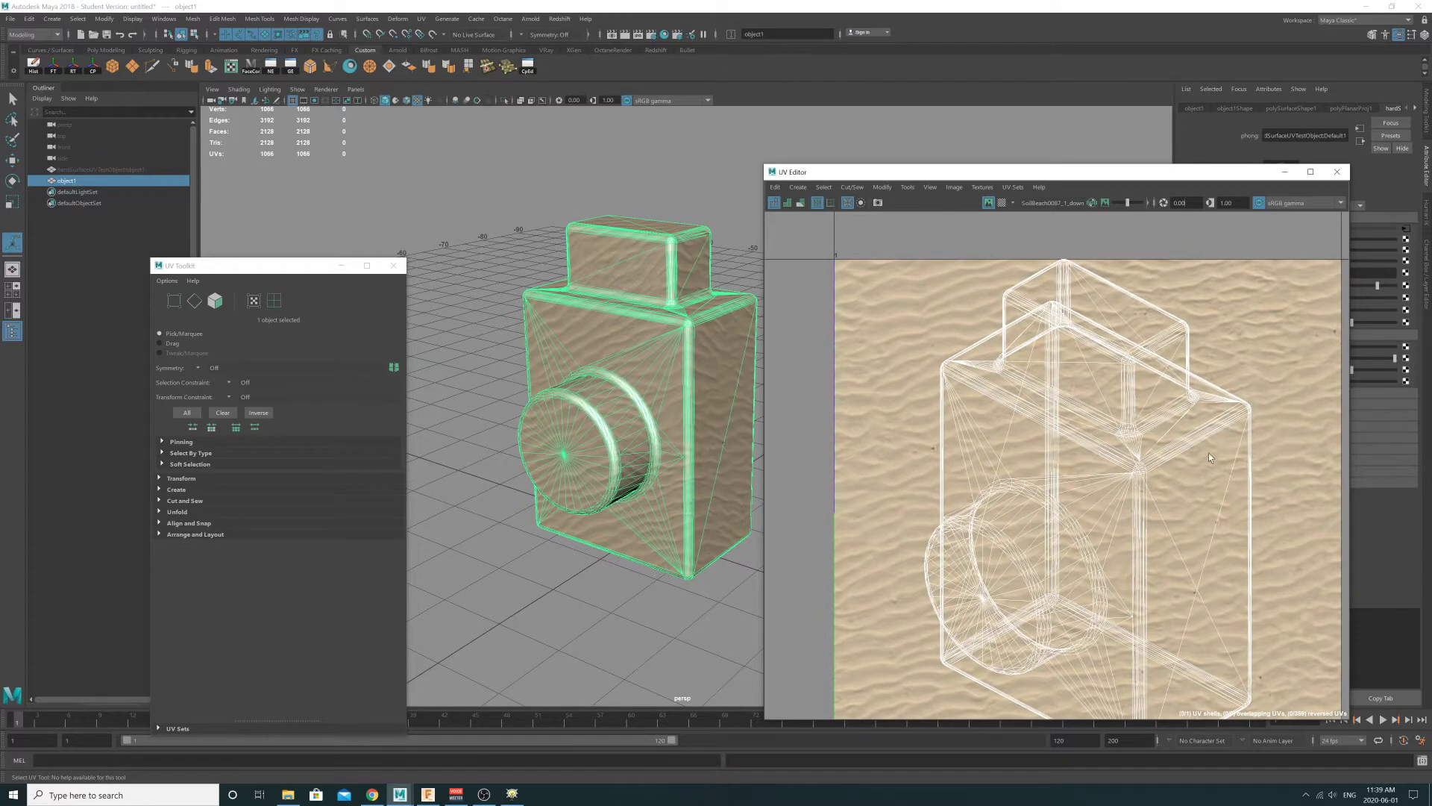
- Close the UV Toolkit and move the UV Editor aside to uncover more of the viewport
{"action": "left_click_drag", "start_coordinate": [627, 305], "coordinate": [647, 338], "text": "alt"}
{"action": "right_click_drag", "start_coordinate": [647, 337], "coordinate": [746, 414], "text": "alt"}
{"action": "mouse_move", "coordinate": [702, 403]}
{"action": "left_mouse_down", "text": "alt"}
{"action": "mouse_move", "coordinate": [745, 407]}
{"action": "mouse_move", "coordinate": [698, 404]}
{"action": "left_mouse_up", "text": "alt"}
{"action": "left_click_drag", "start_coordinate": [617, 380], "coordinate": [465, 310], "text": "alt"}
{"action": "left_click", "coordinate": [393, 267]}
{"action": "left_click_drag", "start_coordinate": [543, 358], "coordinate": [574, 347], "text": "alt"}
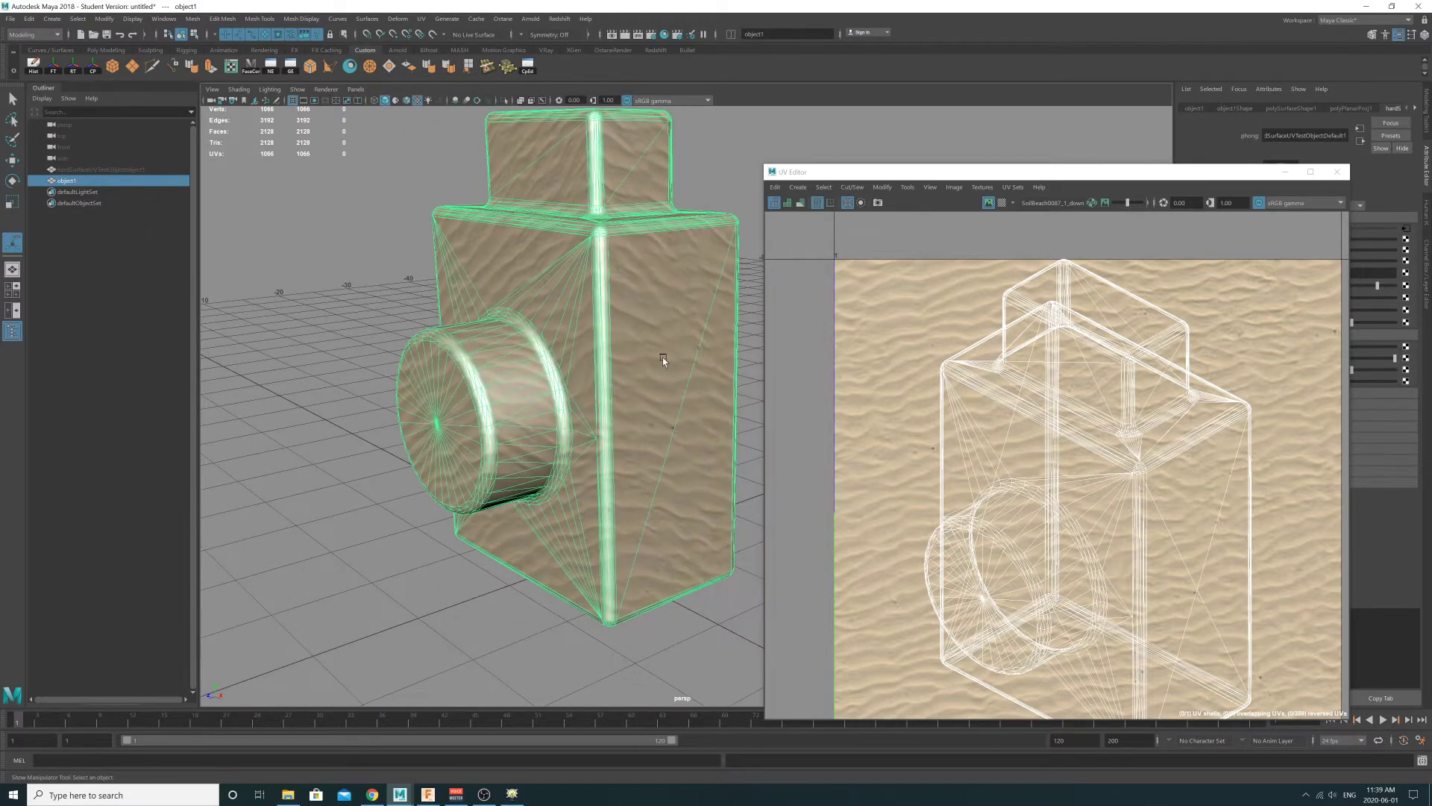
{"action": "left_click", "coordinate": [869, 177]}
{"action": "left_click_drag", "start_coordinate": [869, 176], "coordinate": [925, 138]}
- Examine how the camera-projected sand texture falls on the front, sides and top of the model from several angles
{"action": "left_click_drag", "start_coordinate": [519, 318], "coordinate": [563, 322], "text": "alt"}
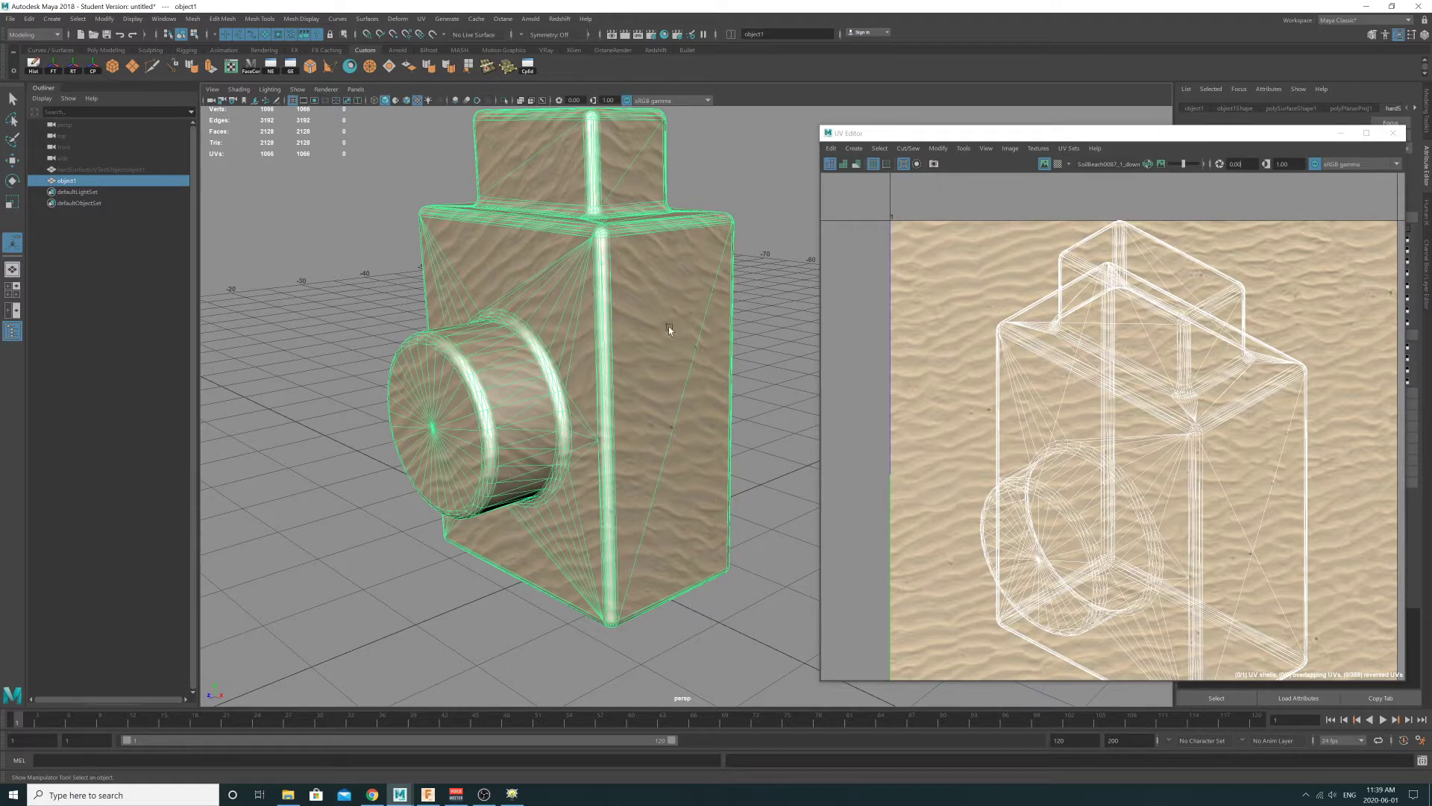
{"action": "left_click_drag", "start_coordinate": [467, 283], "coordinate": [666, 325], "text": "alt"}
{"action": "left_click_drag", "start_coordinate": [485, 319], "coordinate": [457, 297], "text": "alt"}
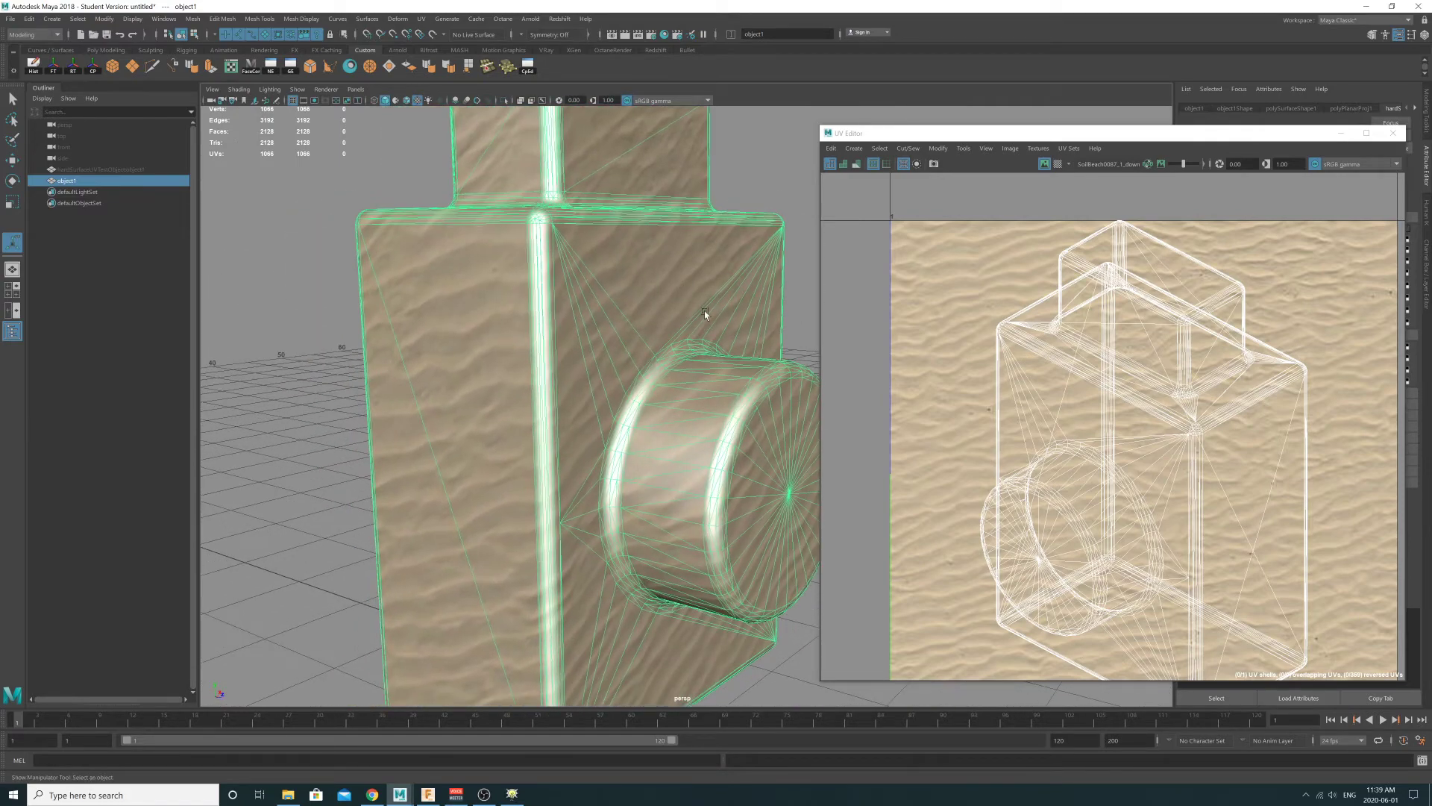
{"action": "right_click_drag", "start_coordinate": [705, 314], "coordinate": [555, 331], "text": "alt"}
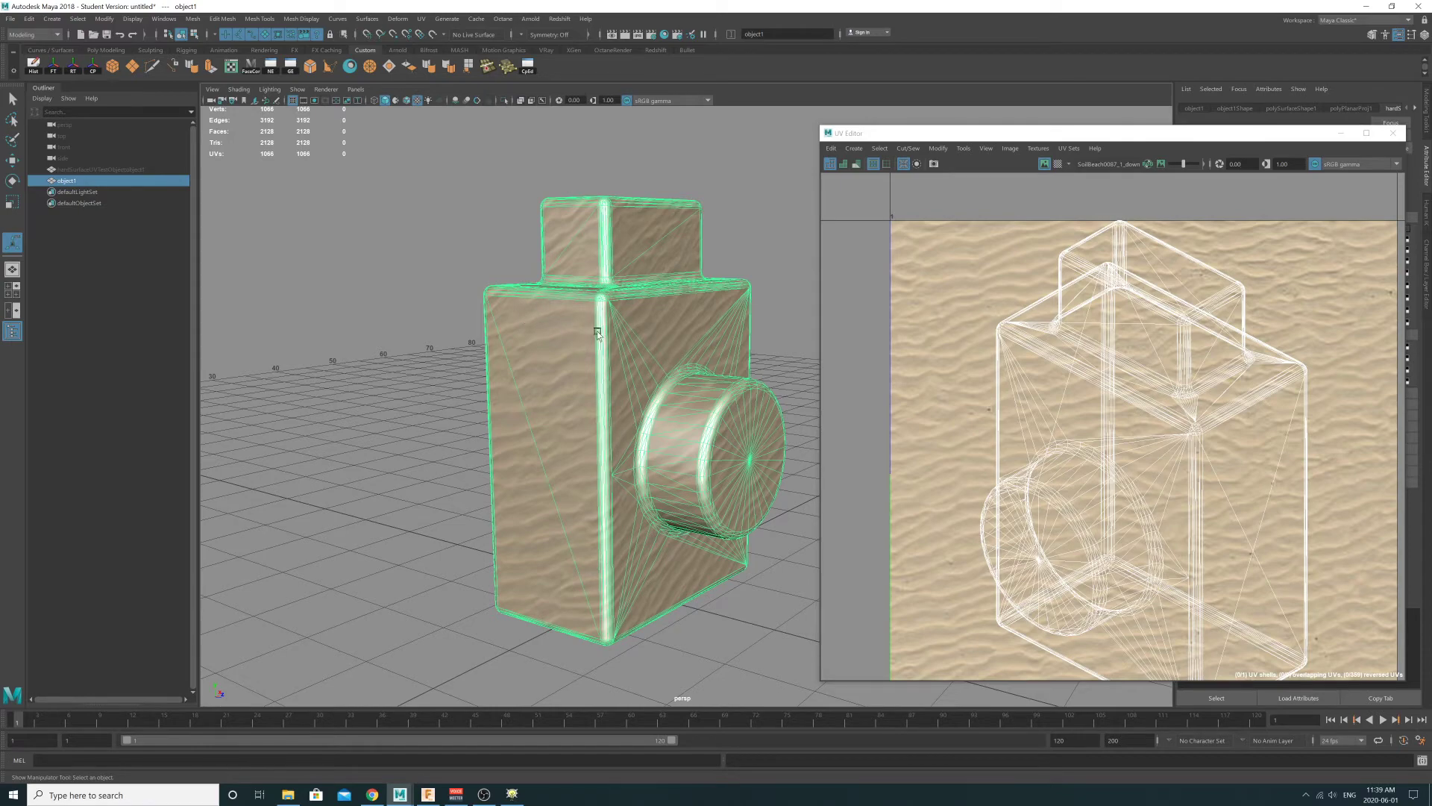
{"action": "left_click_drag", "start_coordinate": [597, 333], "coordinate": [450, 342], "text": "alt"}
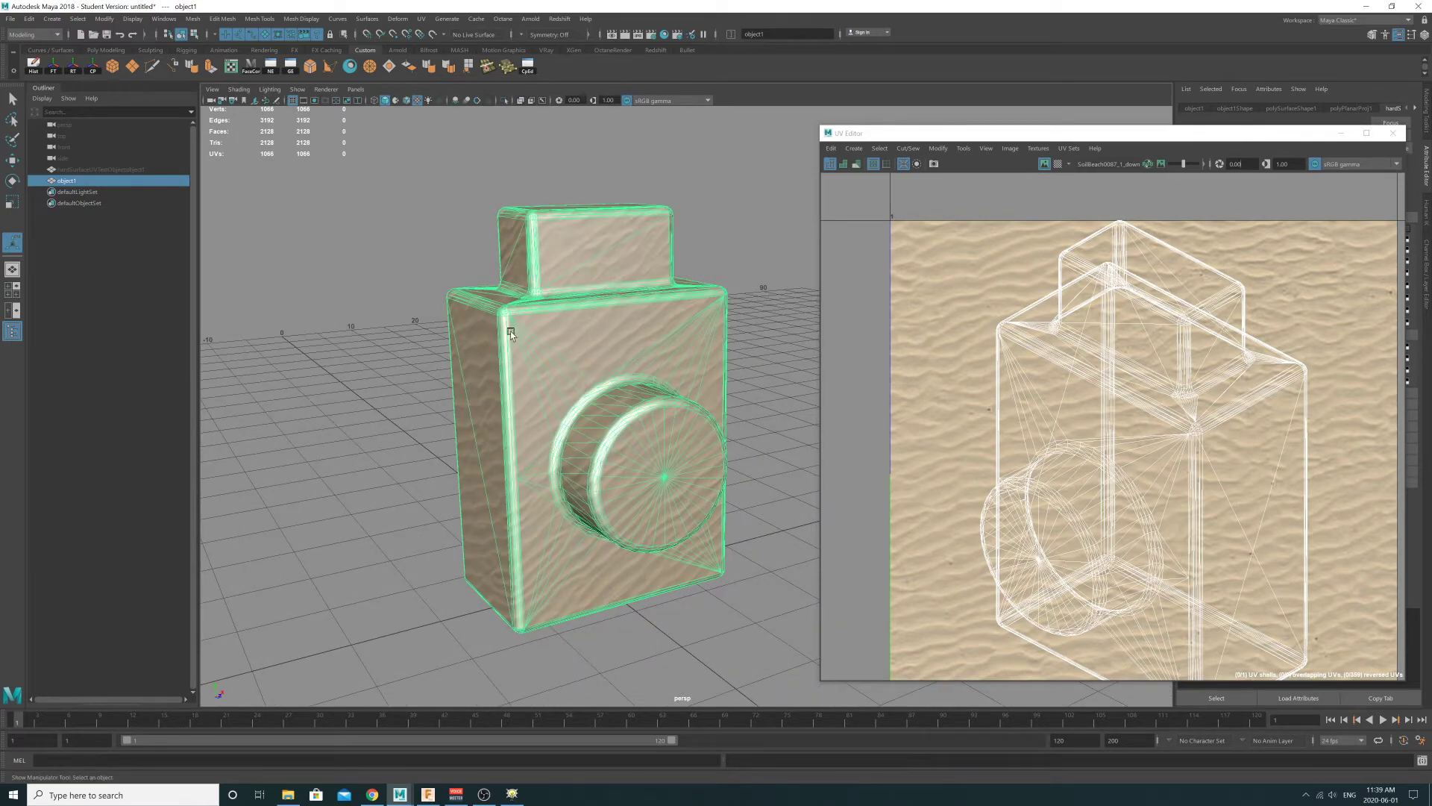
{"action": "left_click_drag", "start_coordinate": [687, 344], "coordinate": [534, 363], "text": "alt"}
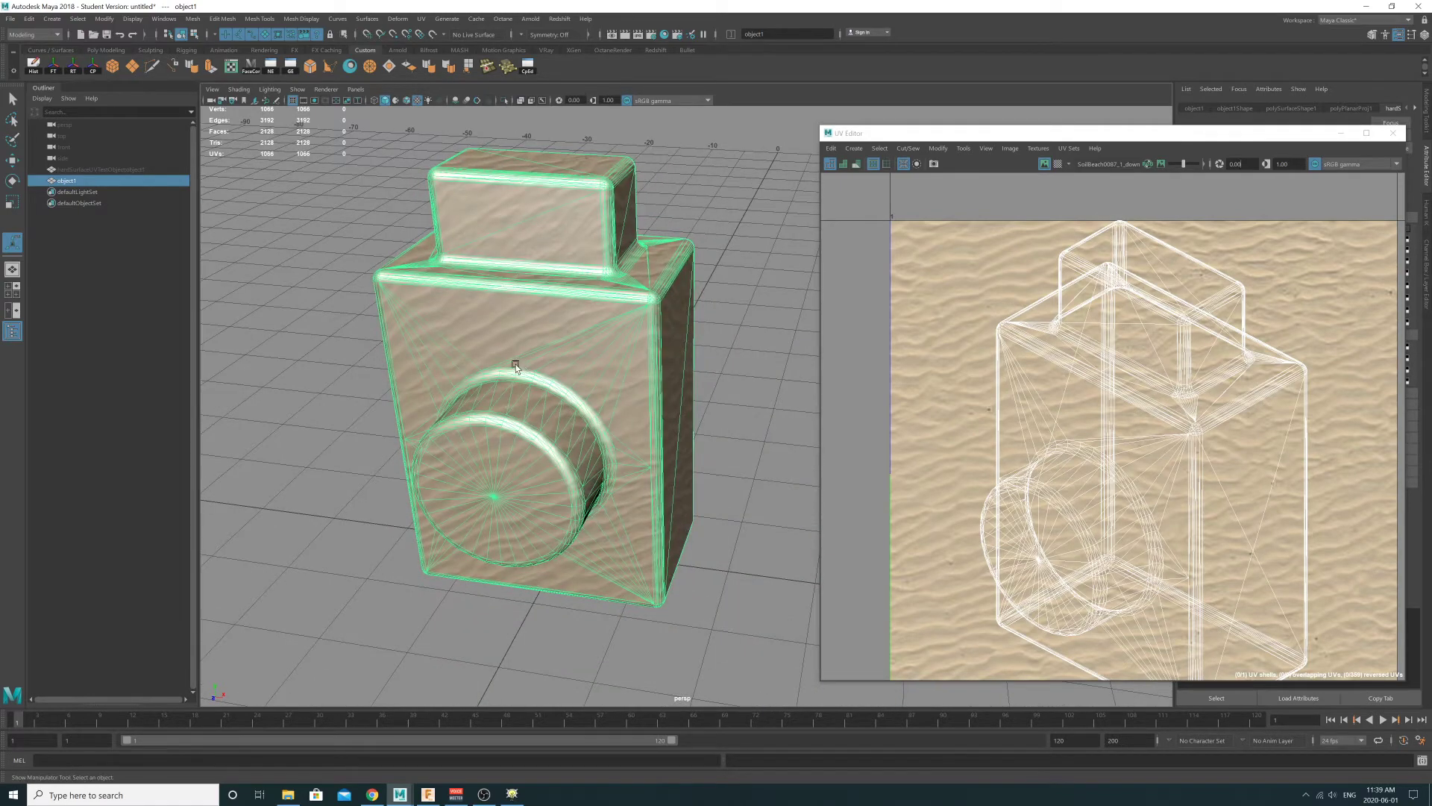
{"action": "right_click_drag", "start_coordinate": [516, 366], "coordinate": [576, 387], "text": "alt"}
{"action": "left_click_drag", "start_coordinate": [575, 387], "coordinate": [540, 306], "text": "alt"}
- Switch the model to face selection and show it in wireframe display
{"action": "right_click_drag", "start_coordinate": [587, 277], "coordinate": [587, 309]}
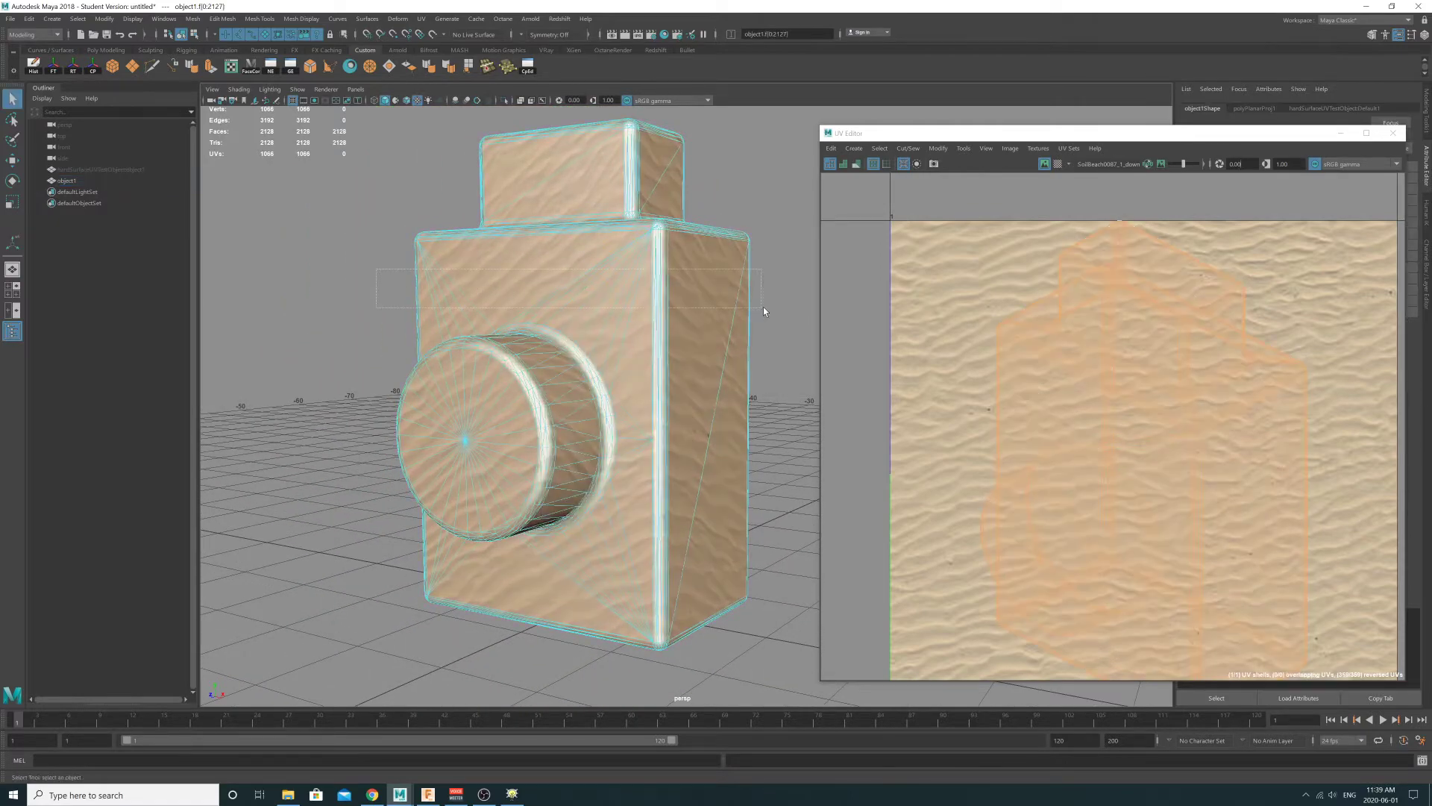
{"action": "left_click", "coordinate": [715, 302]}
{"action": "left_click_drag", "start_coordinate": [714, 302], "coordinate": [709, 338], "text": "alt"}
{"action": "key", "text": "4"}
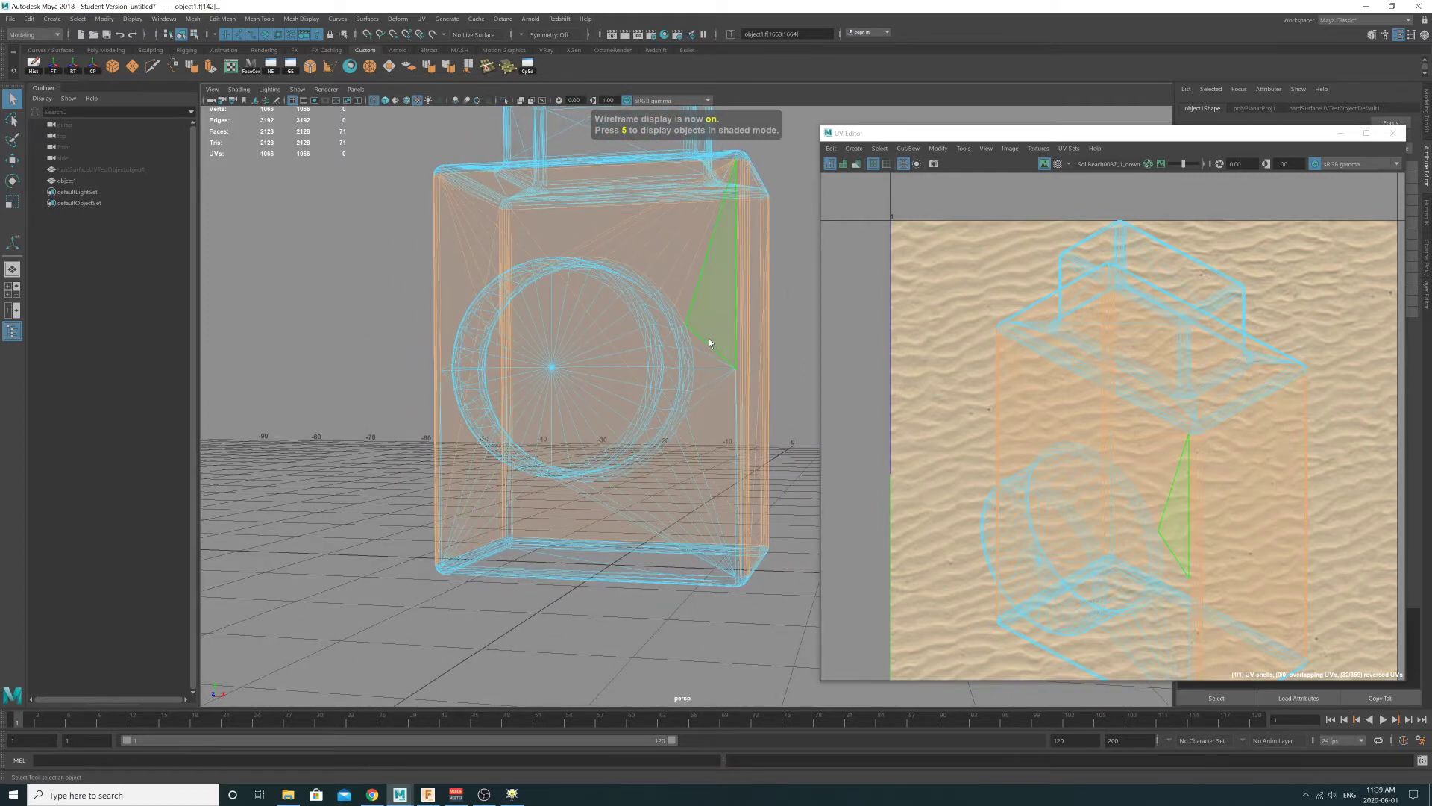
{"action": "left_click_drag", "start_coordinate": [768, 442], "coordinate": [707, 459], "text": "shift"}
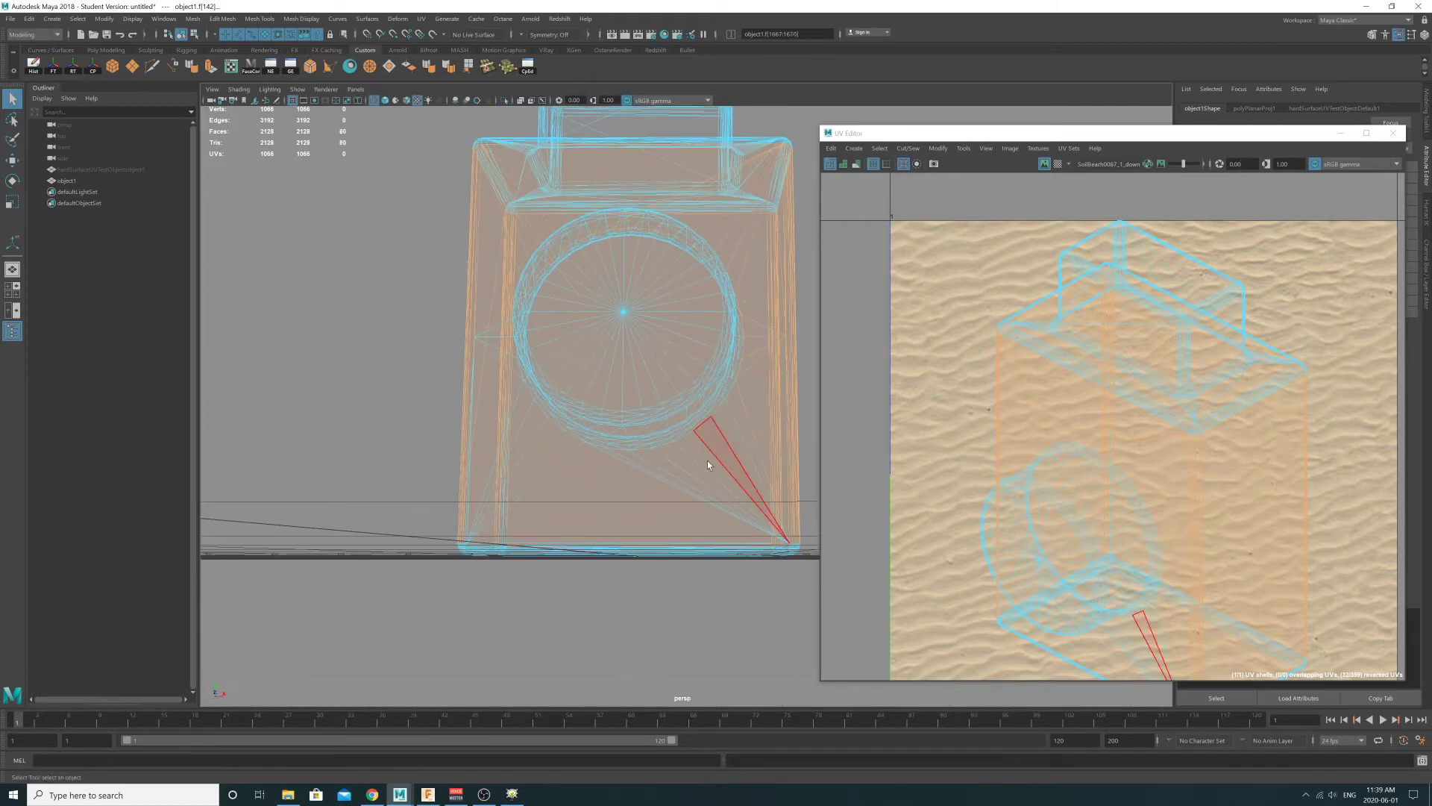
{"action": "left_click_drag", "start_coordinate": [445, 468], "coordinate": [816, 499]}
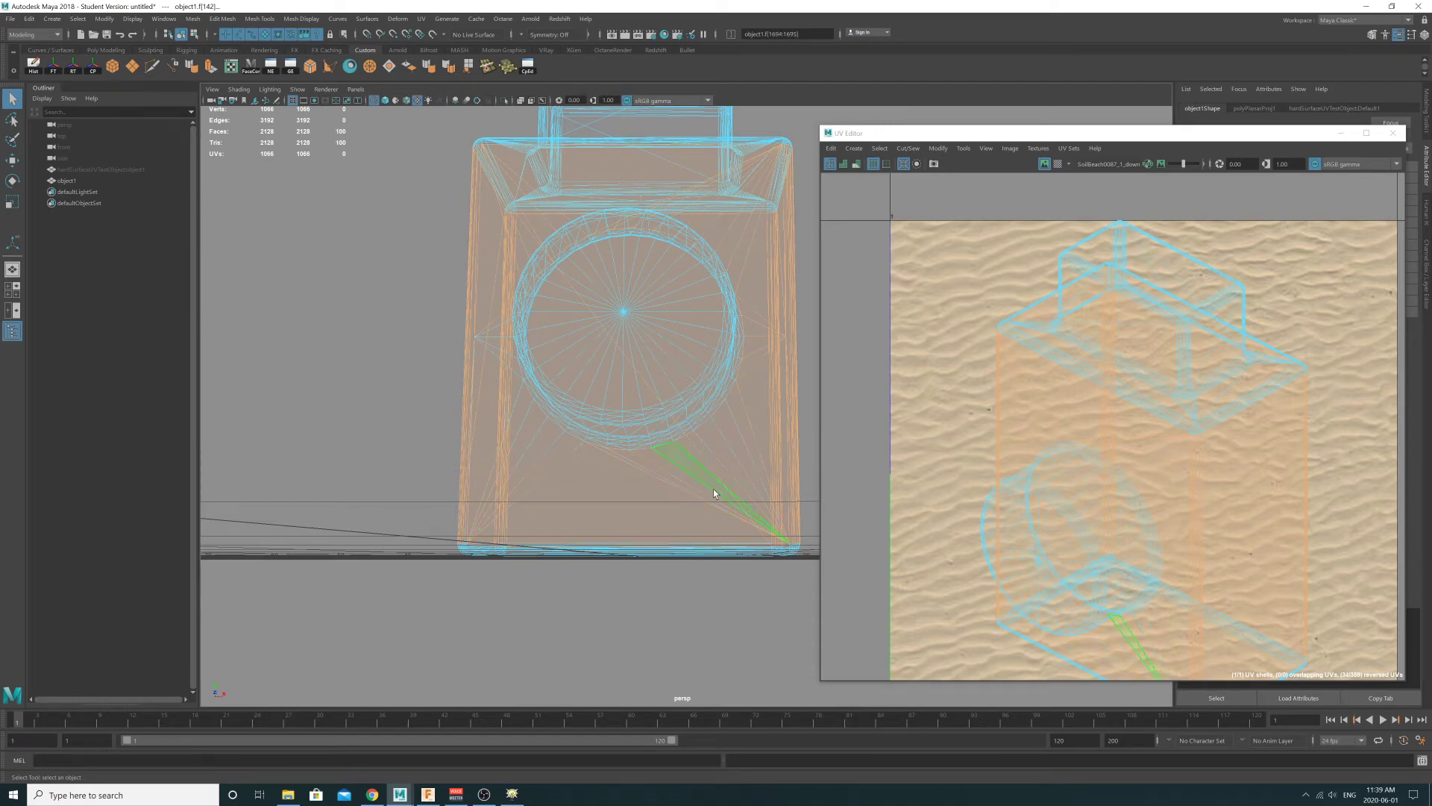
{"action": "left_click_drag", "start_coordinate": [650, 387], "coordinate": [452, 405], "text": "alt"}
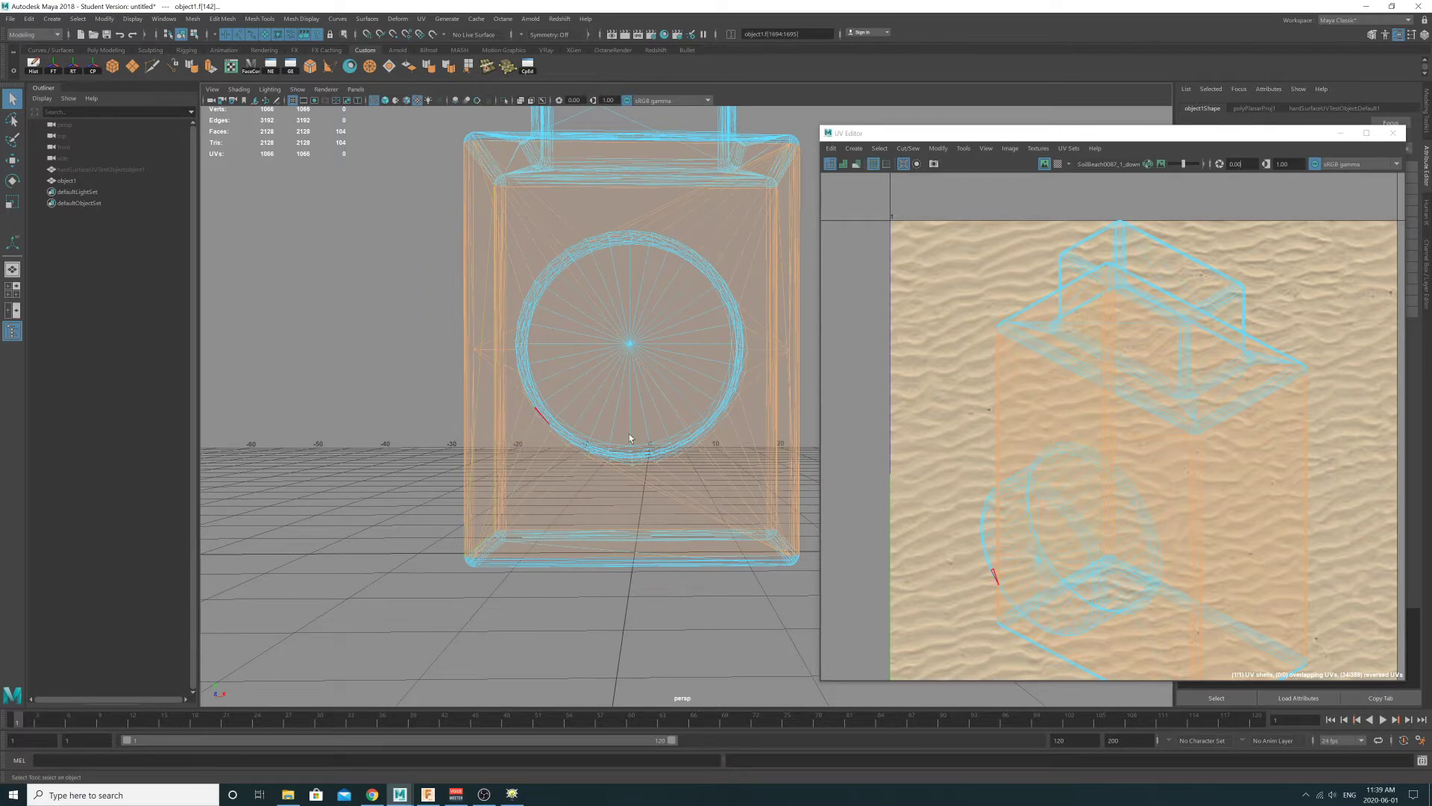
{"action": "right_click_drag", "start_coordinate": [629, 433], "coordinate": [527, 387], "text": "alt"}
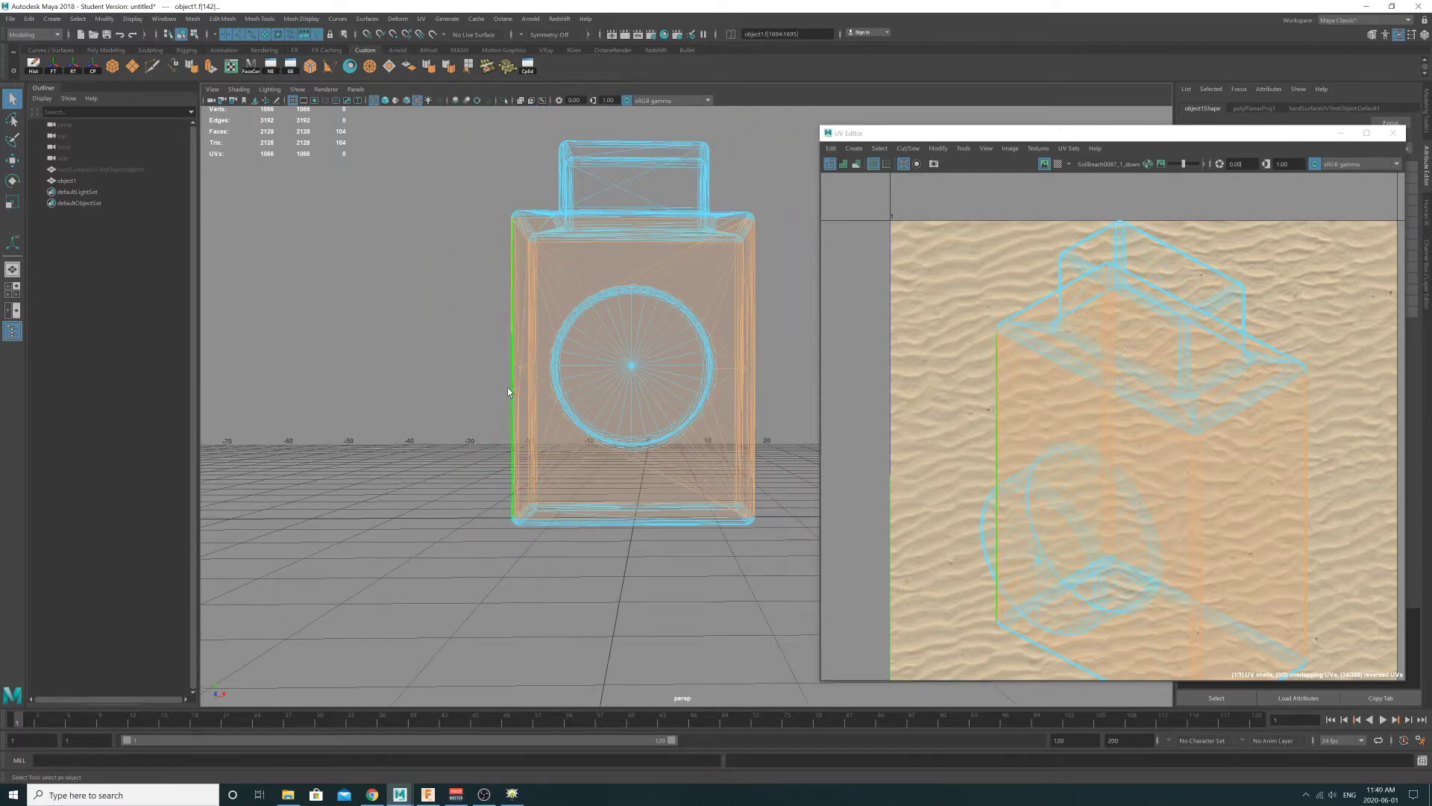
{"action": "left_click", "coordinate": [460, 377]}
- Select the upright faces around the main body, leaving out the round knob and top block, and return to shaded display
{"action": "left_click_drag", "start_coordinate": [460, 377], "coordinate": [488, 351], "text": "alt"}
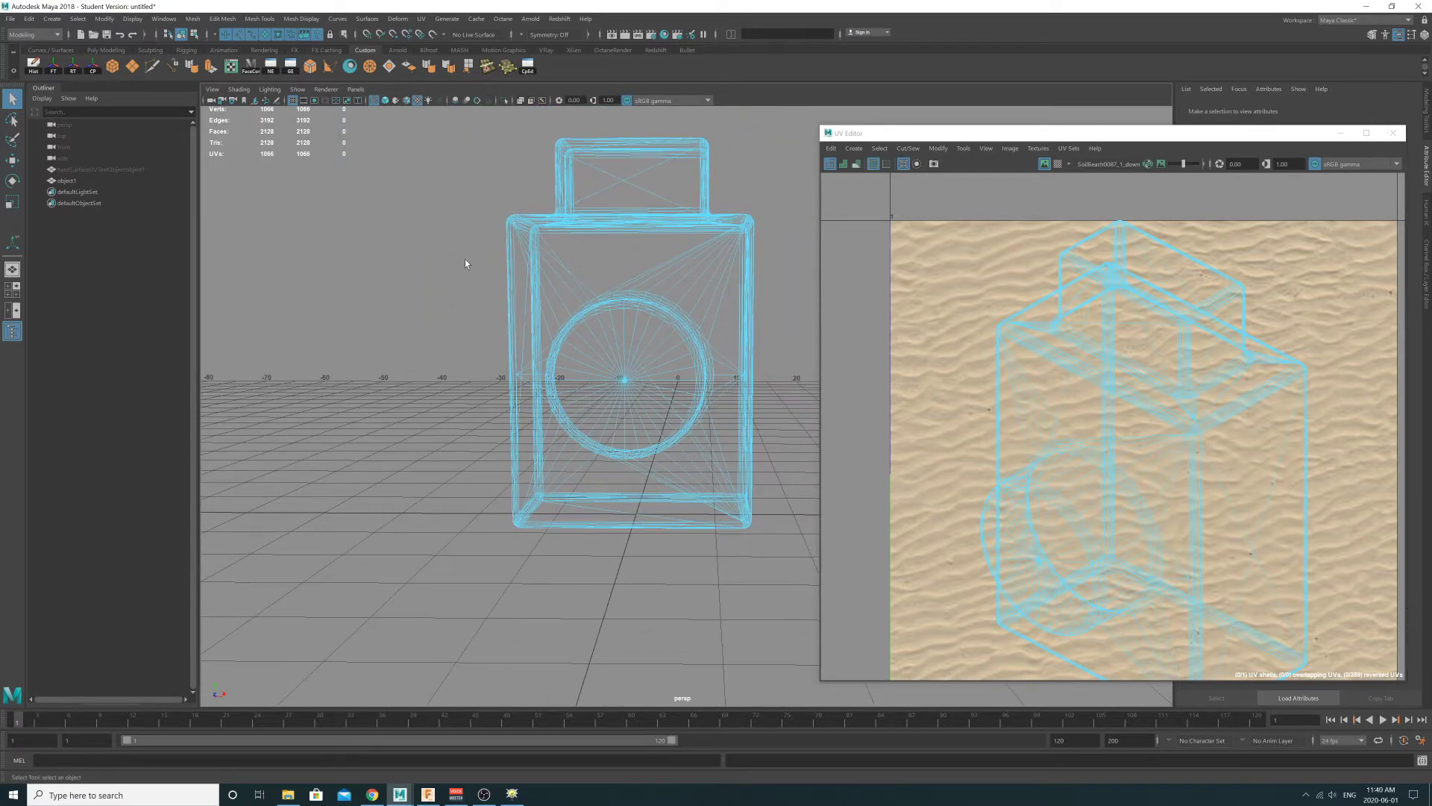
{"action": "left_click_drag", "start_coordinate": [773, 273], "coordinate": [727, 302]}
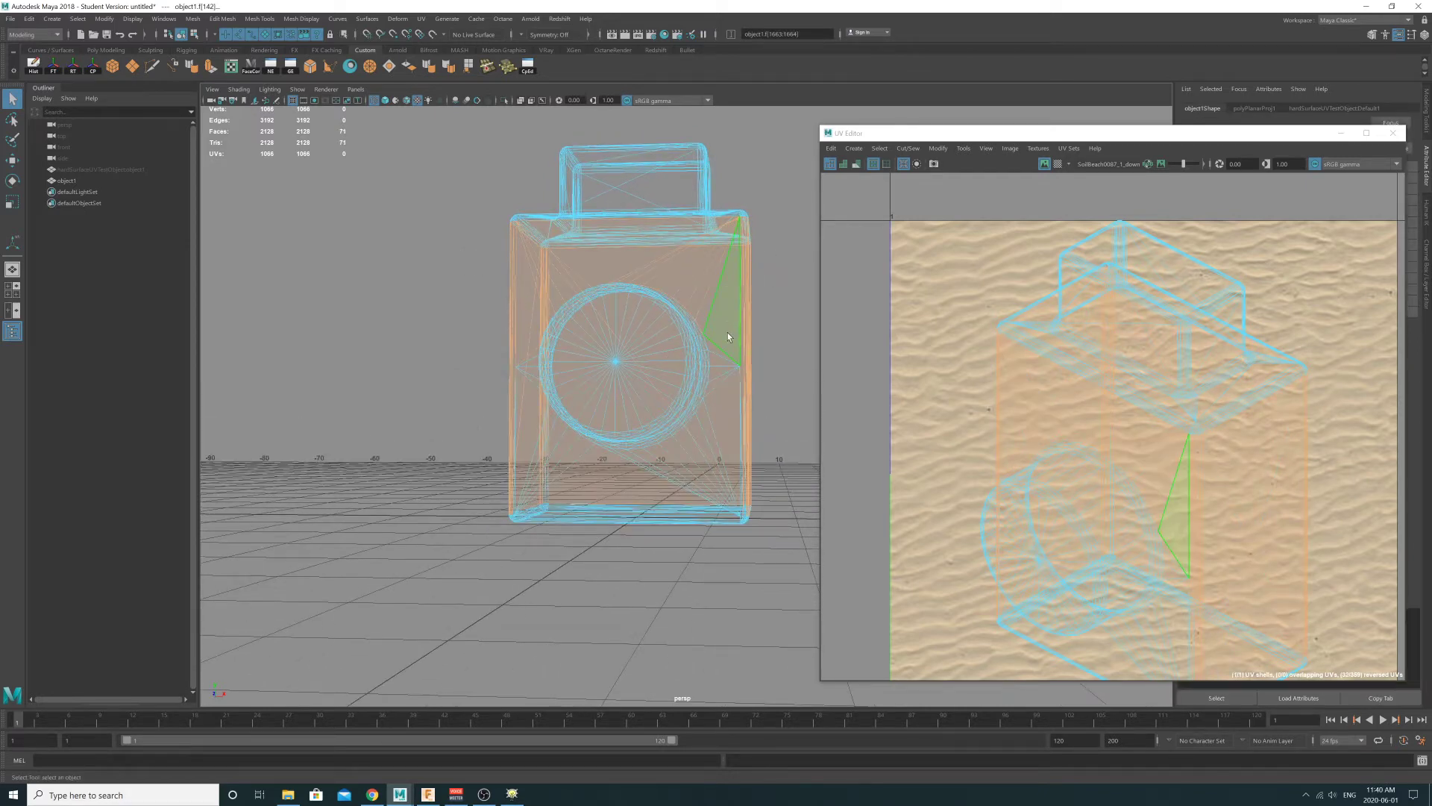
{"action": "left_click", "coordinate": [721, 338], "text": "shift"}
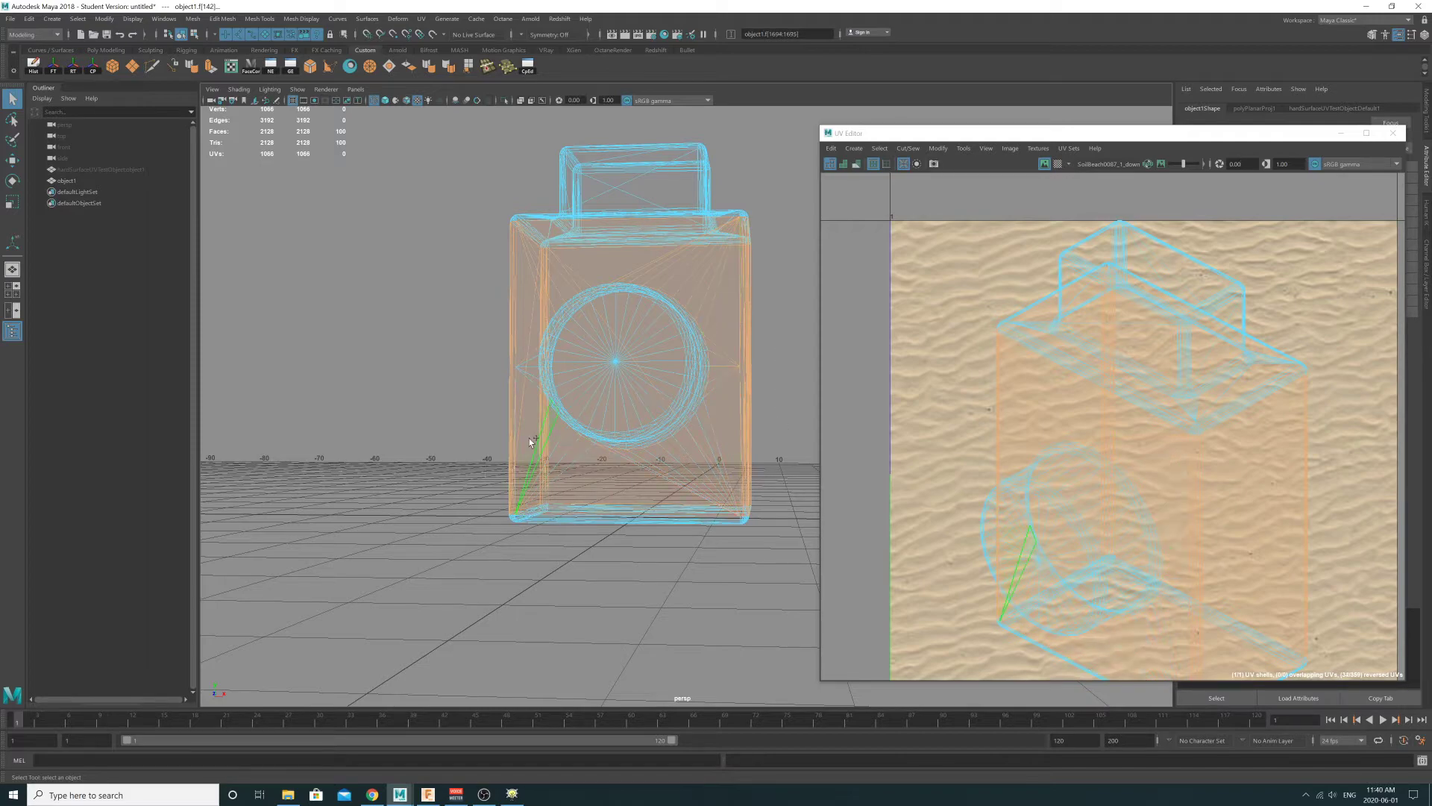
{"action": "mouse_move", "coordinate": [534, 412]}
{"action": "left_mouse_down", "text": "shift"}
{"action": "mouse_move", "coordinate": [496, 426]}
{"action": "mouse_move", "coordinate": [548, 441]}
{"action": "mouse_move", "coordinate": [519, 440]}
{"action": "mouse_move", "coordinate": [579, 412]}
{"action": "mouse_move", "coordinate": [516, 415]}
{"action": "mouse_move", "coordinate": [419, 352]}
{"action": "mouse_move", "coordinate": [652, 287]}
{"action": "mouse_move", "coordinate": [500, 283]}
{"action": "mouse_move", "coordinate": [687, 285]}
{"action": "mouse_move", "coordinate": [634, 288]}
{"action": "left_mouse_up", "text": "shift"}
{"action": "key", "text": "5"}
{"action": "right_click_drag", "start_coordinate": [634, 287], "coordinate": [618, 287], "text": "alt"}
{"action": "left_click_drag", "start_coordinate": [619, 287], "coordinate": [570, 358], "text": "alt"}
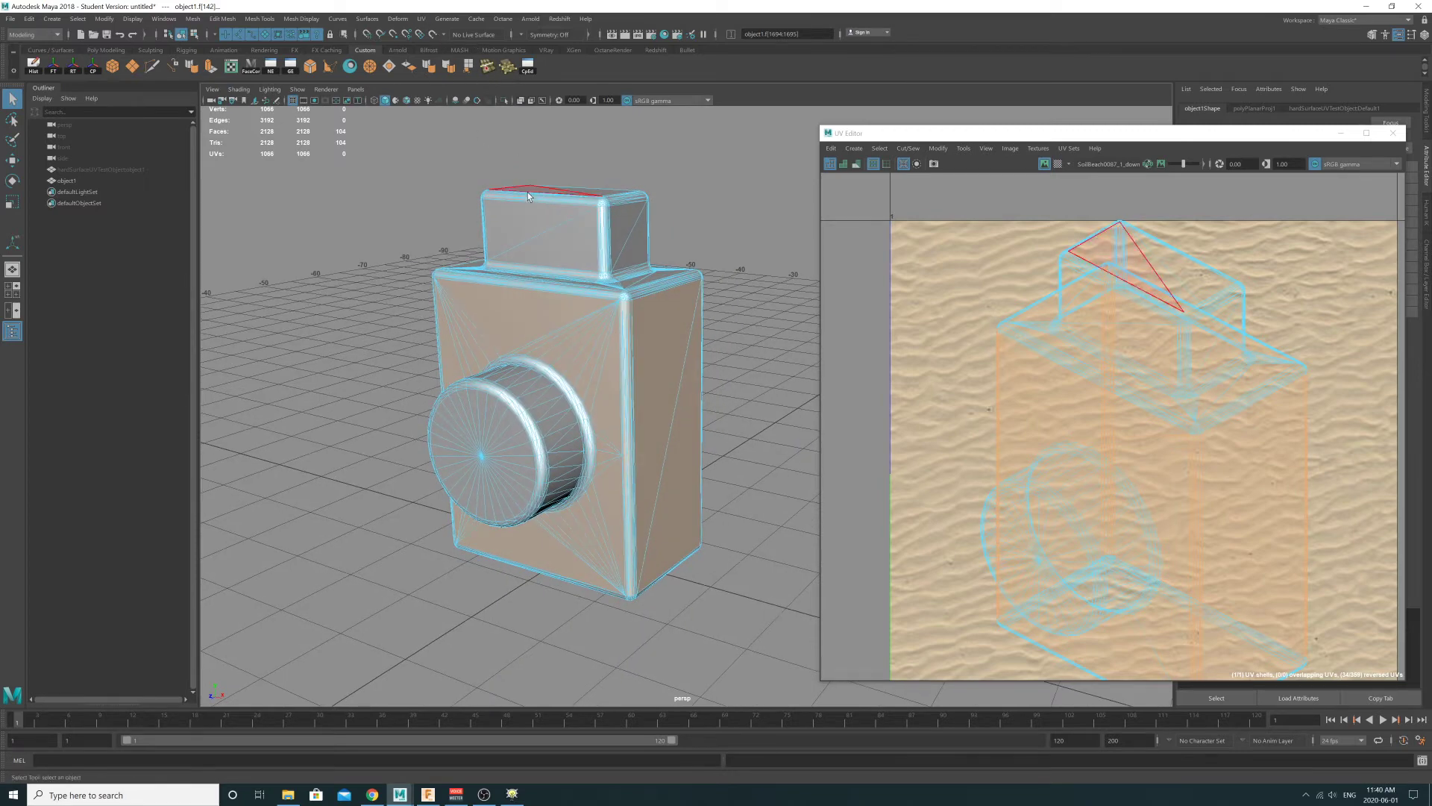
{"action": "left_click", "coordinate": [613, 522]}
{"action": "left_click_drag", "start_coordinate": [763, 413], "coordinate": [748, 427], "text": "alt"}
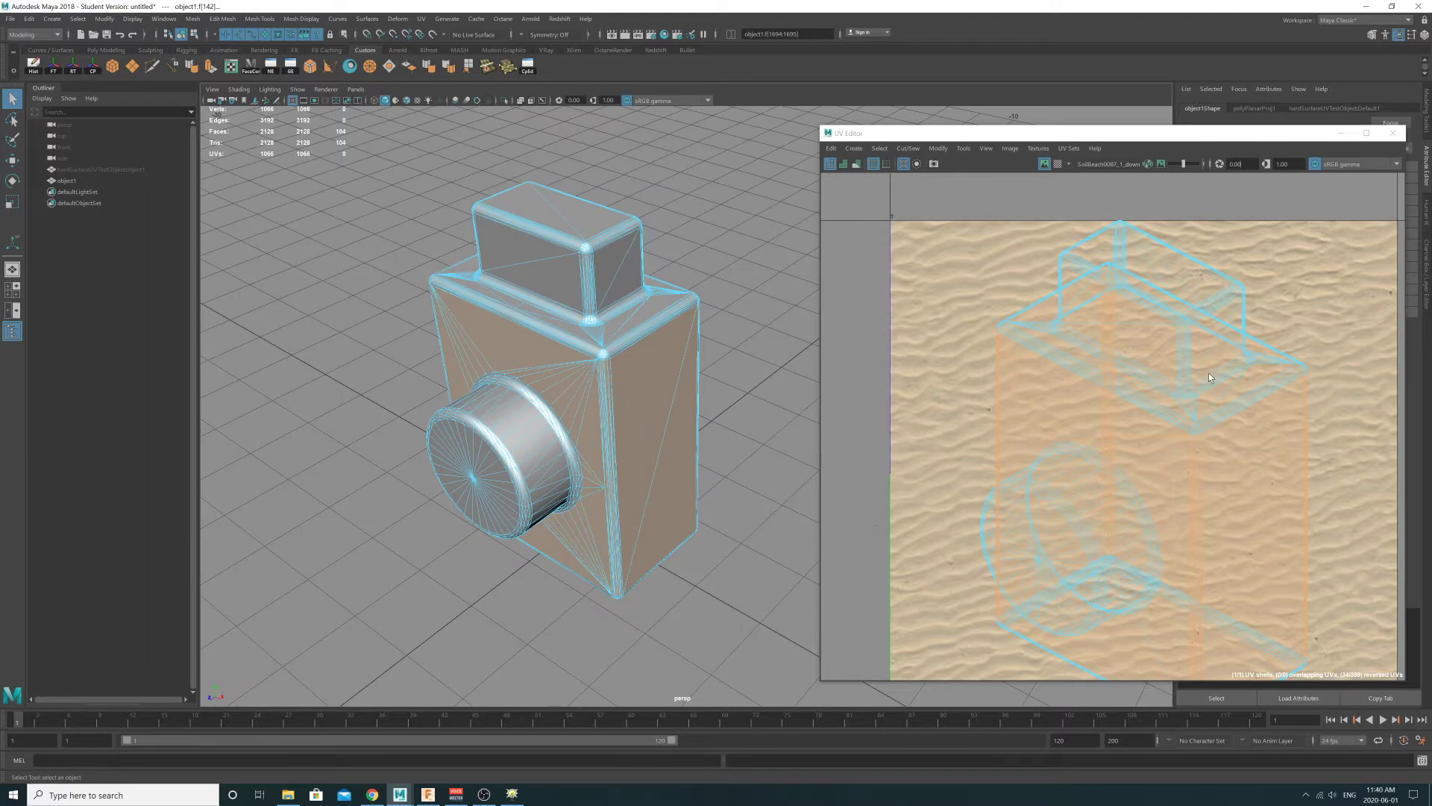
- Dim the sand image in the UV Editor so the UV layout stands out against it
{"action": "scroll", "coordinate": [1208, 377], "scroll_direction": "down", "scroll_amount": 5}
{"action": "middle_click_drag", "start_coordinate": [1322, 392], "coordinate": [1165, 393], "text": "alt"}
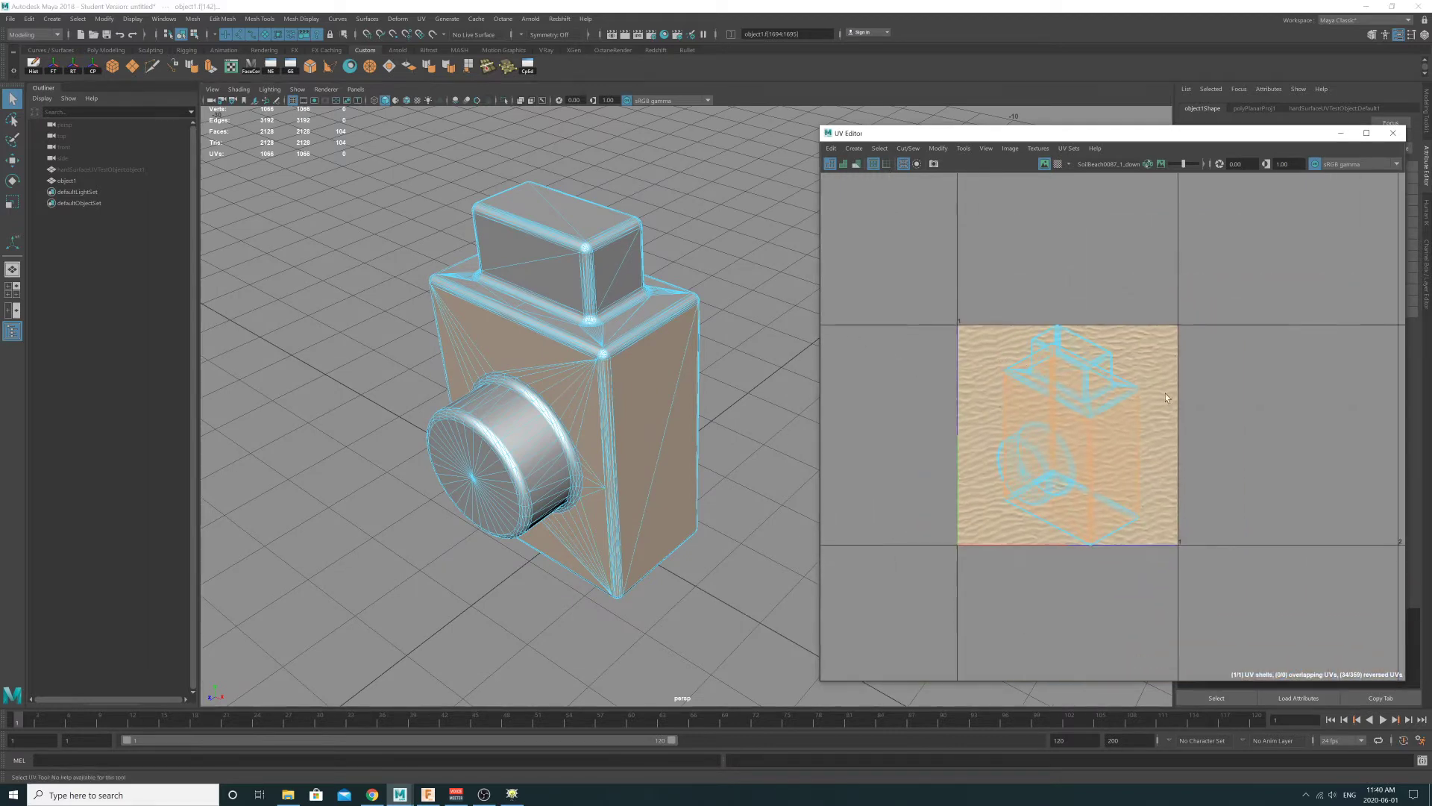
{"action": "left_click", "coordinate": [1010, 148]}
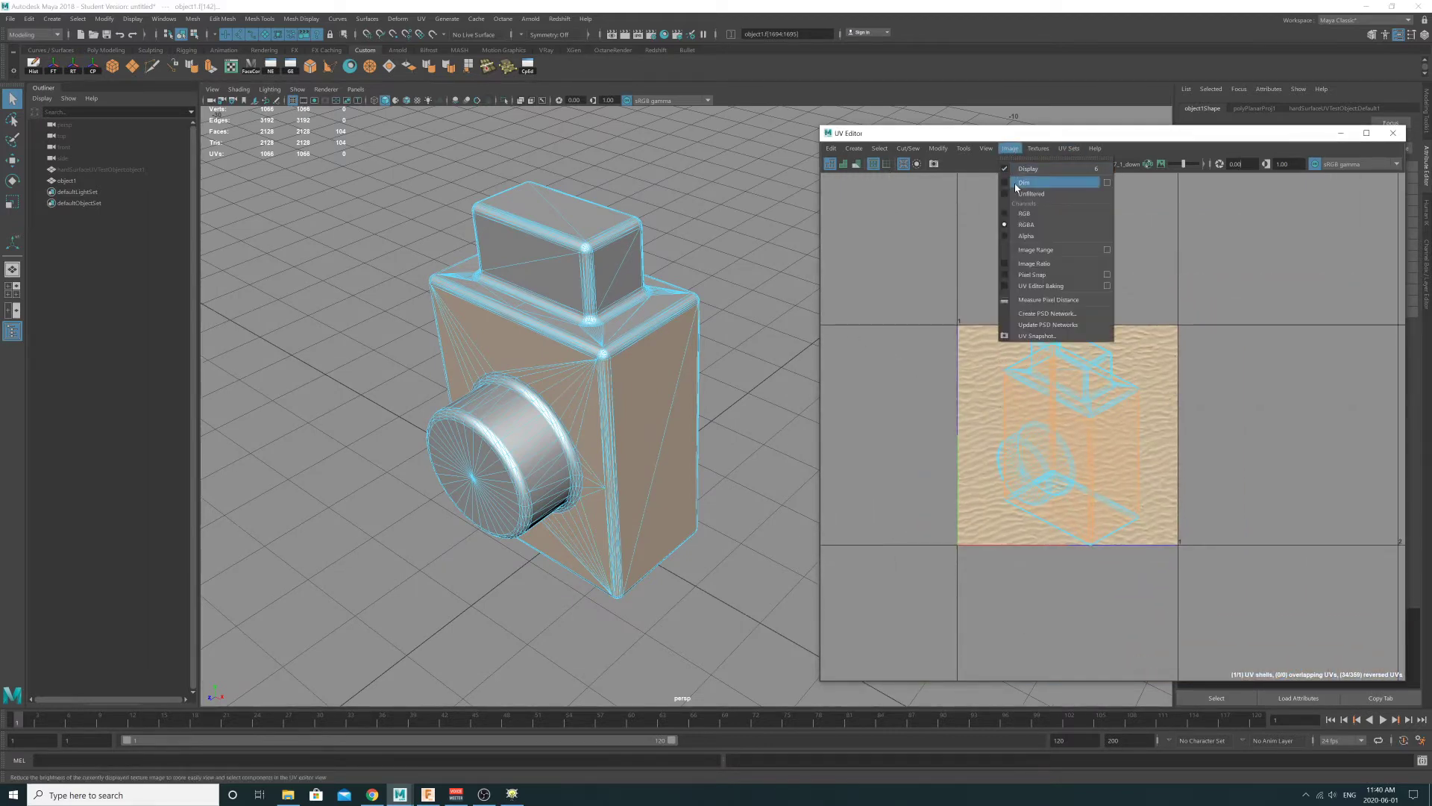
{"action": "left_click", "coordinate": [1024, 182]}
{"action": "right_click_drag", "start_coordinate": [927, 354], "coordinate": [1081, 392], "text": "alt"}
{"action": "middle_click_drag", "start_coordinate": [1082, 391], "coordinate": [1062, 332], "text": "alt"}
- Apply a cylindrical UV projection to the selected body faces and move their UV shell upward, clear of the image tile
{"action": "left_click", "coordinate": [421, 19]}
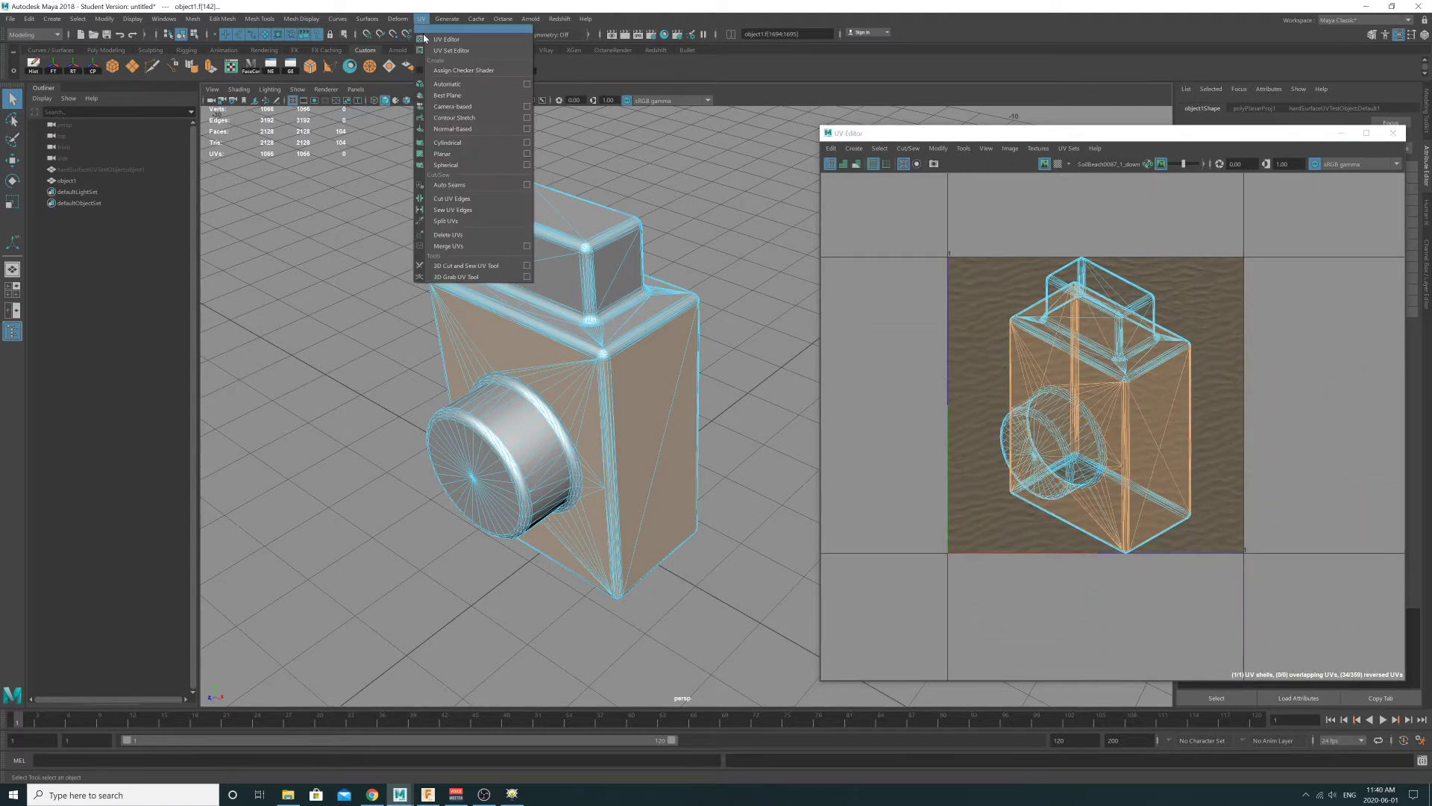
{"action": "left_click", "coordinate": [479, 141]}
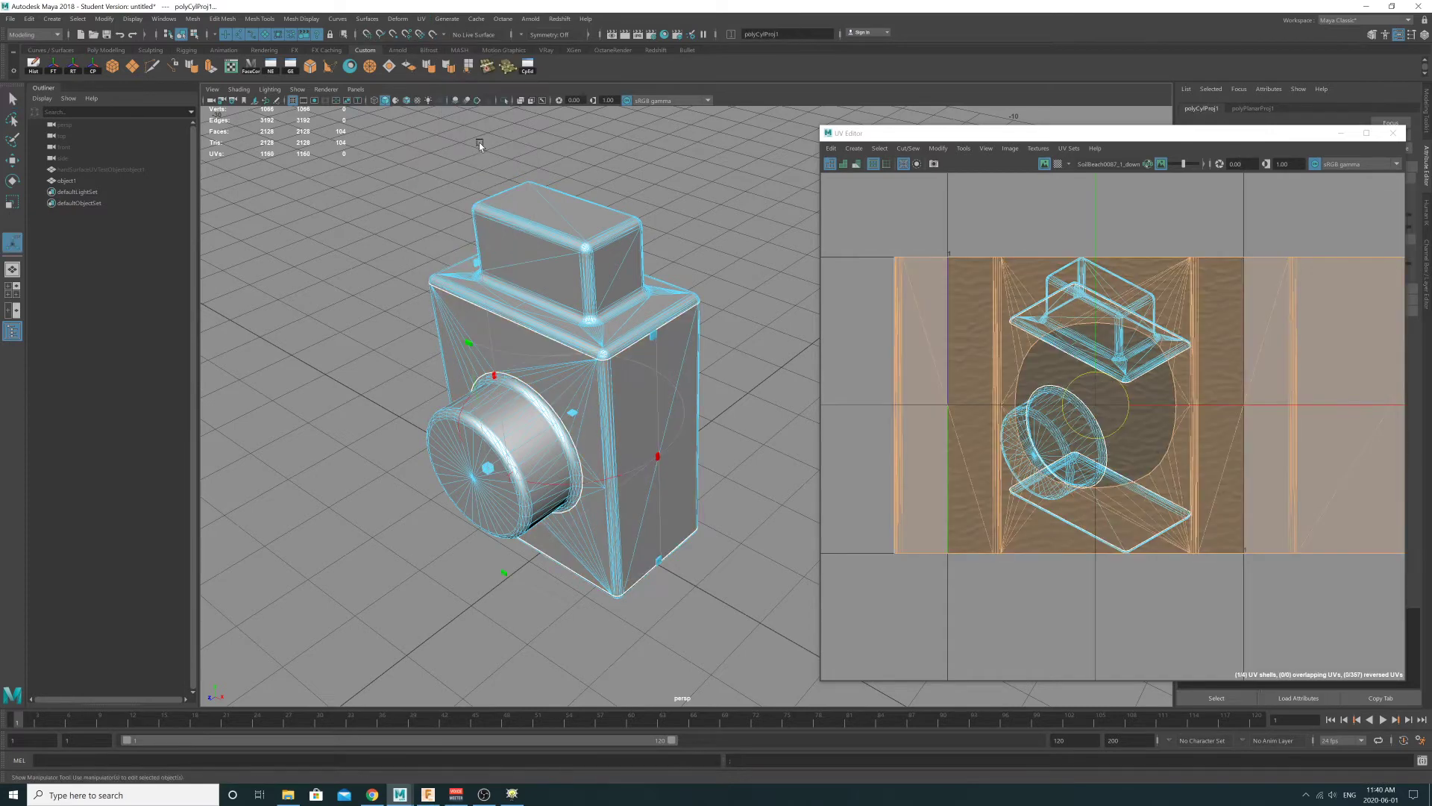
{"action": "scroll", "coordinate": [1189, 312], "scroll_direction": "down", "scroll_amount": 3}
{"action": "middle_click_drag", "start_coordinate": [1189, 313], "coordinate": [951, 323], "text": "alt"}
{"action": "key", "text": "w"}
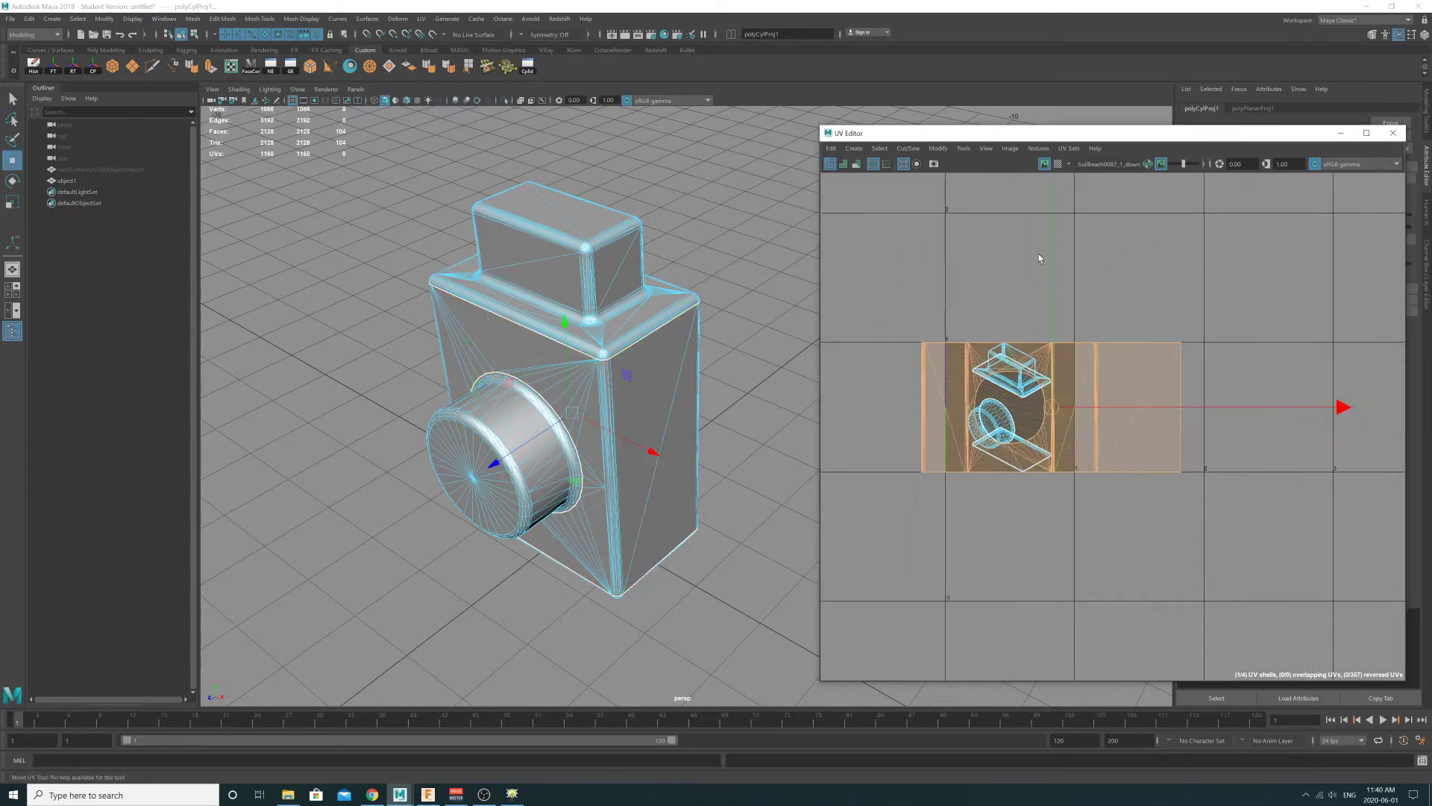
{"action": "middle_click_drag", "start_coordinate": [1037, 243], "coordinate": [1026, 370], "text": "alt"}
{"action": "left_click_drag", "start_coordinate": [1042, 246], "coordinate": [1042, 89]}
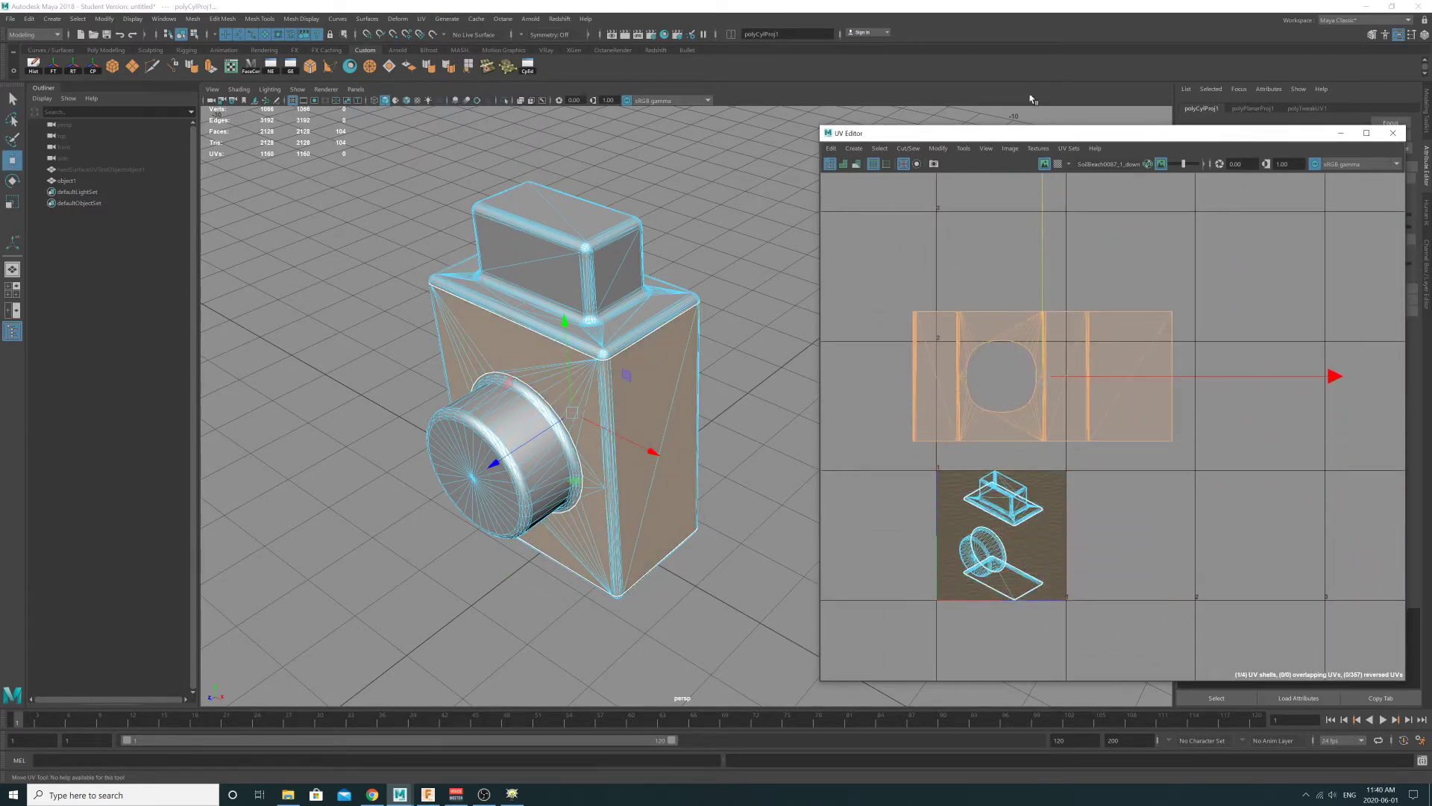
{"action": "middle_click_drag", "start_coordinate": [1051, 231], "coordinate": [1062, 262], "text": "alt"}
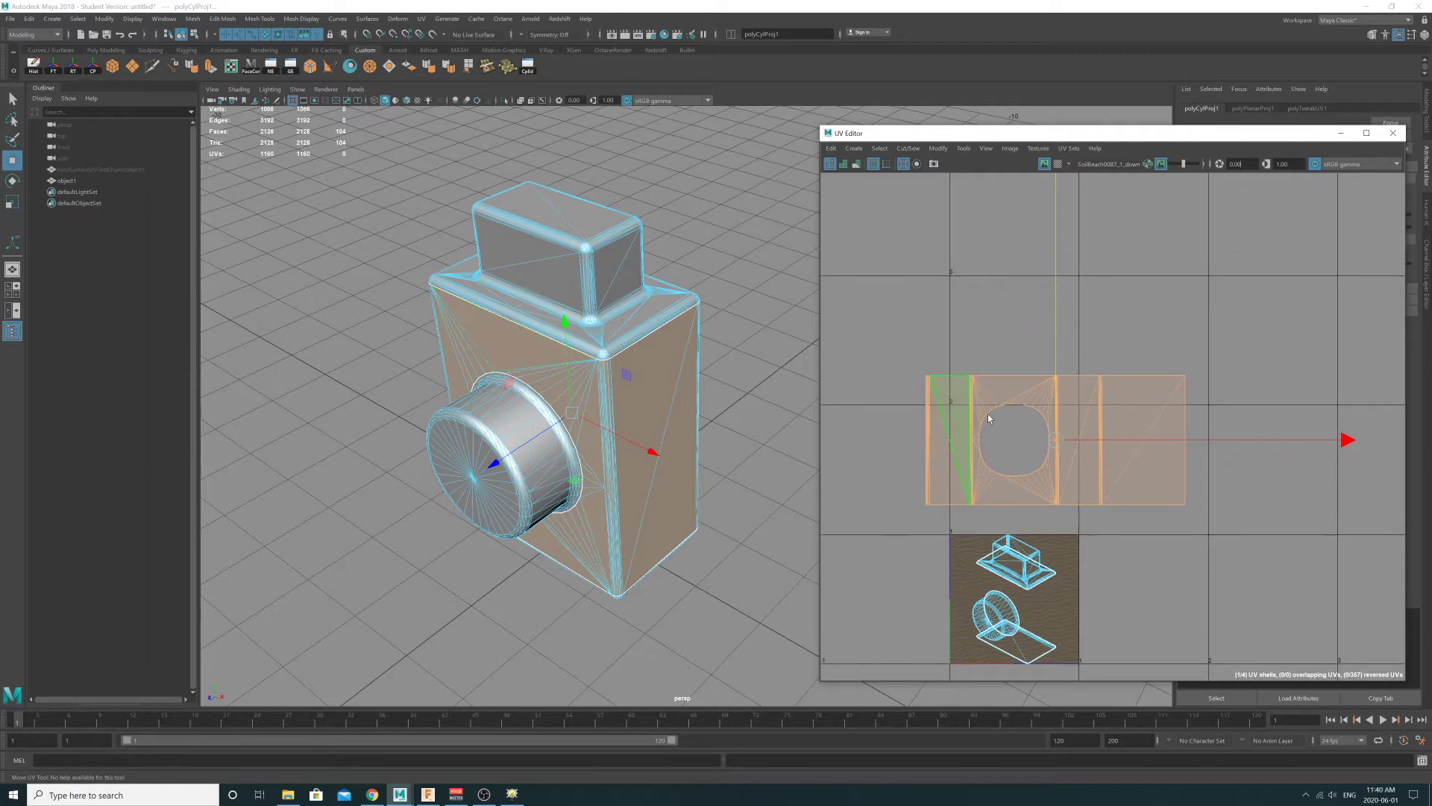
- Clear the face selection and turn on textured shading to check the sand on the newly projected body faces
{"action": "left_click", "coordinate": [882, 394]}
{"action": "left_click_drag", "start_coordinate": [648, 392], "coordinate": [655, 338], "text": "alt"}
{"action": "scroll", "coordinate": [612, 321], "scroll_direction": "up", "scroll_amount": 3}
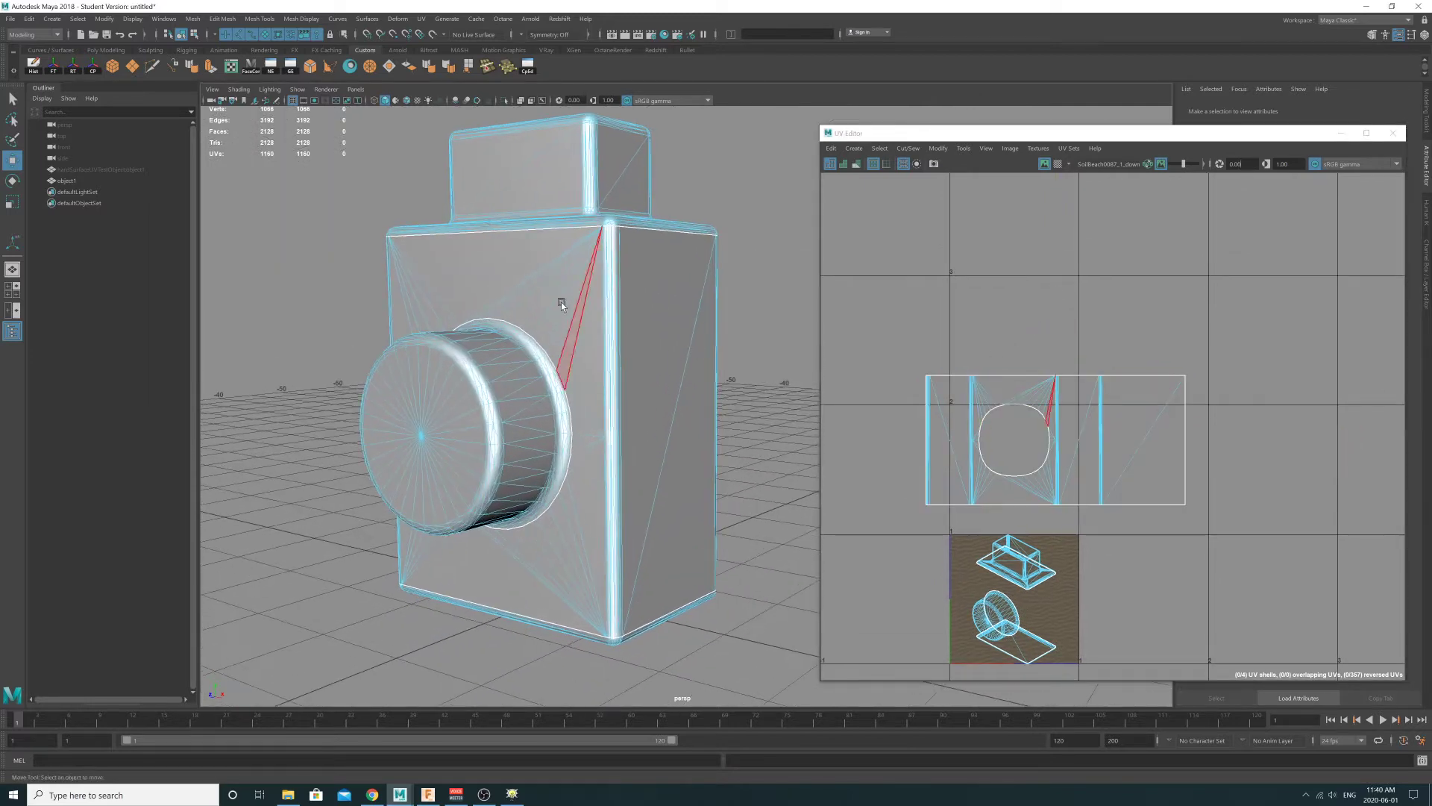
{"action": "key", "text": "6"}
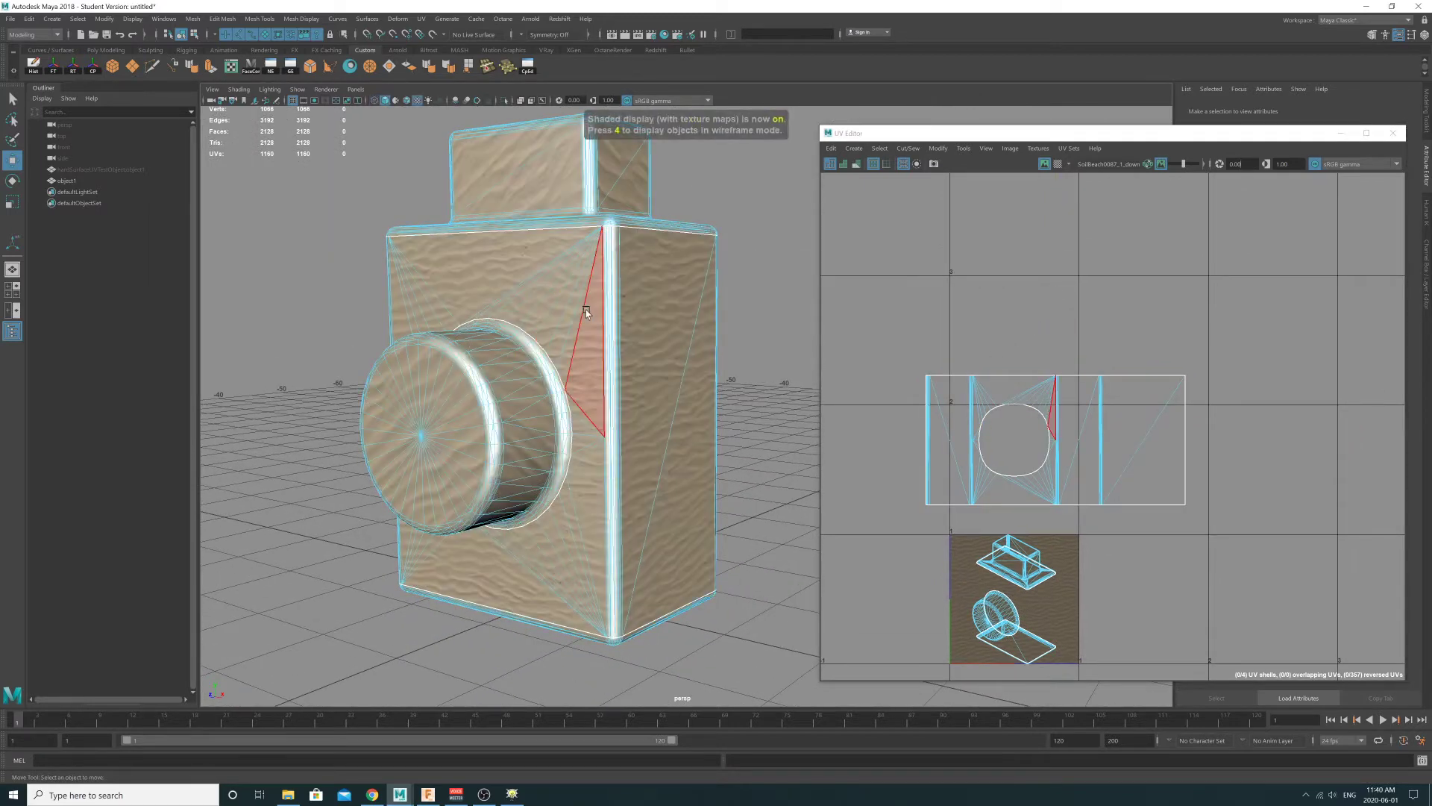
- Return to object selection and deselect the model to inspect the sand texture without the wireframe
{"action": "left_click", "coordinate": [194, 35]}
{"action": "left_click", "coordinate": [180, 35]}
{"action": "left_click", "coordinate": [307, 236]}
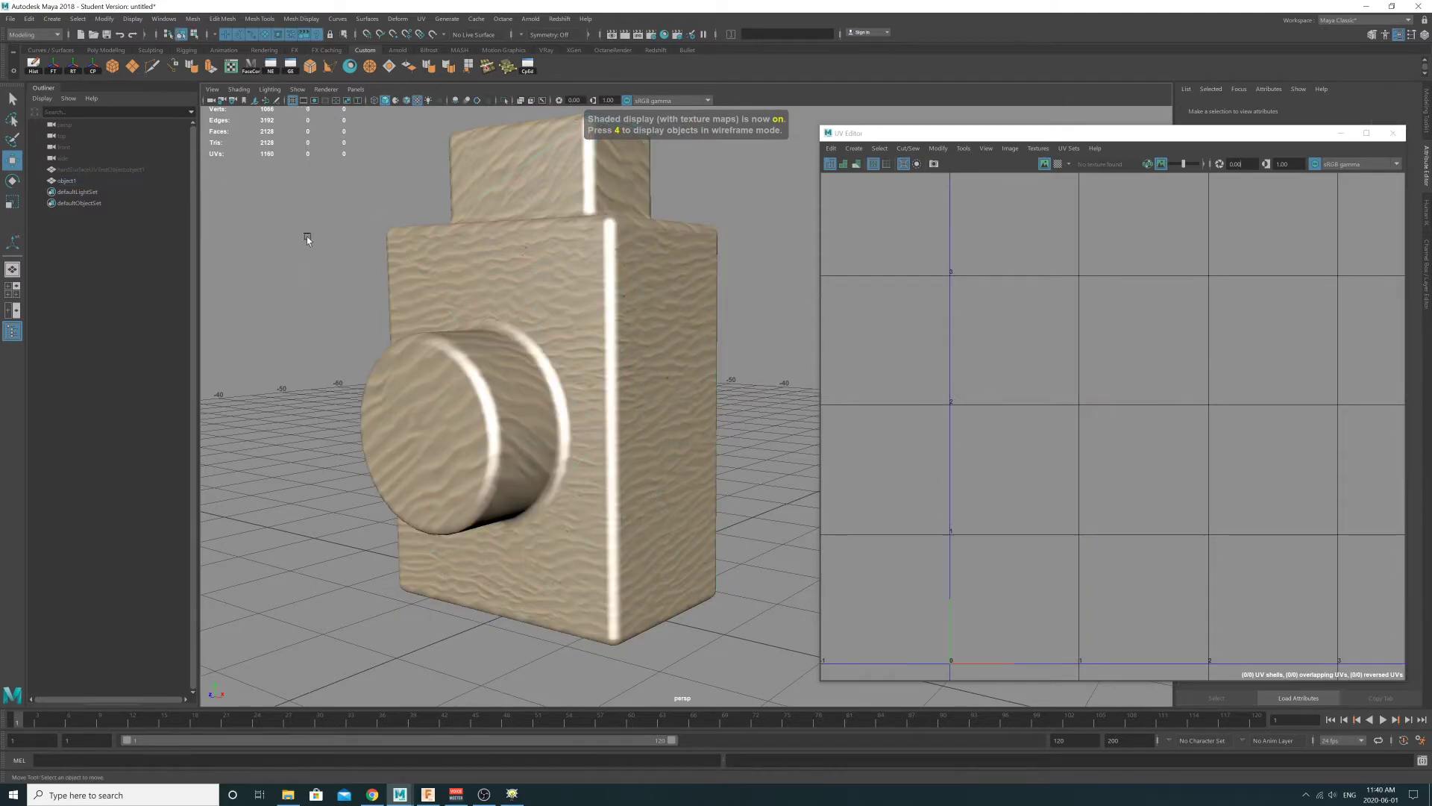
{"action": "left_click_drag", "start_coordinate": [314, 265], "coordinate": [597, 333], "text": "alt"}
- Reselect the model and examine the knob and the UV shells lying over the sand image tile
{"action": "left_click", "coordinate": [596, 334]}
{"action": "right_click_drag", "start_coordinate": [563, 307], "coordinate": [653, 308], "text": "alt"}
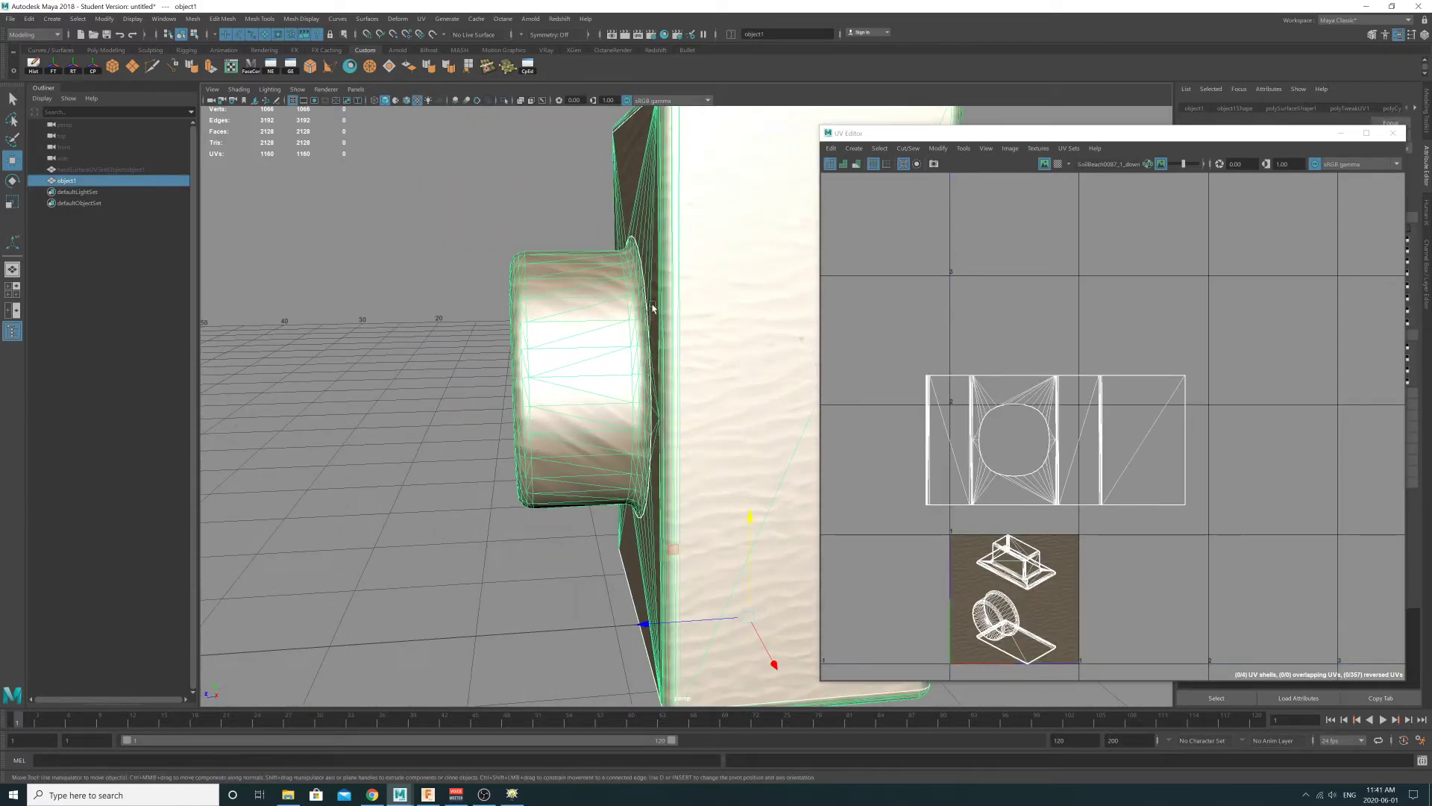
{"action": "left_click_drag", "start_coordinate": [589, 314], "coordinate": [651, 293], "text": "alt"}
{"action": "middle_click_drag", "start_coordinate": [956, 546], "coordinate": [958, 442], "text": "alt"}
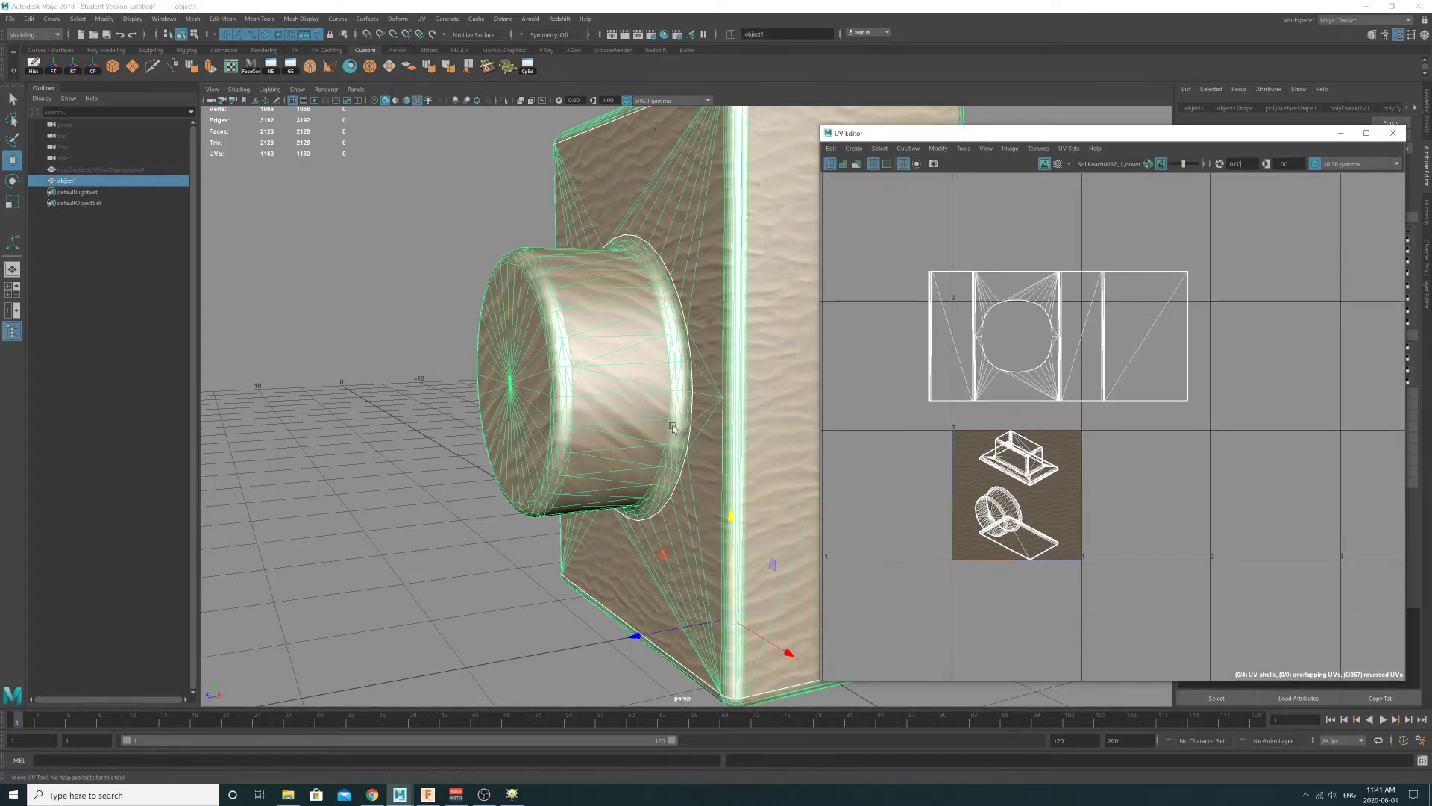
{"action": "middle_click_drag", "start_coordinate": [877, 515], "coordinate": [858, 466], "text": "alt"}
{"action": "right_click_drag", "start_coordinate": [858, 466], "coordinate": [1201, 461], "text": "alt"}
{"action": "middle_click_drag", "start_coordinate": [1200, 461], "coordinate": [1087, 638], "text": "alt"}
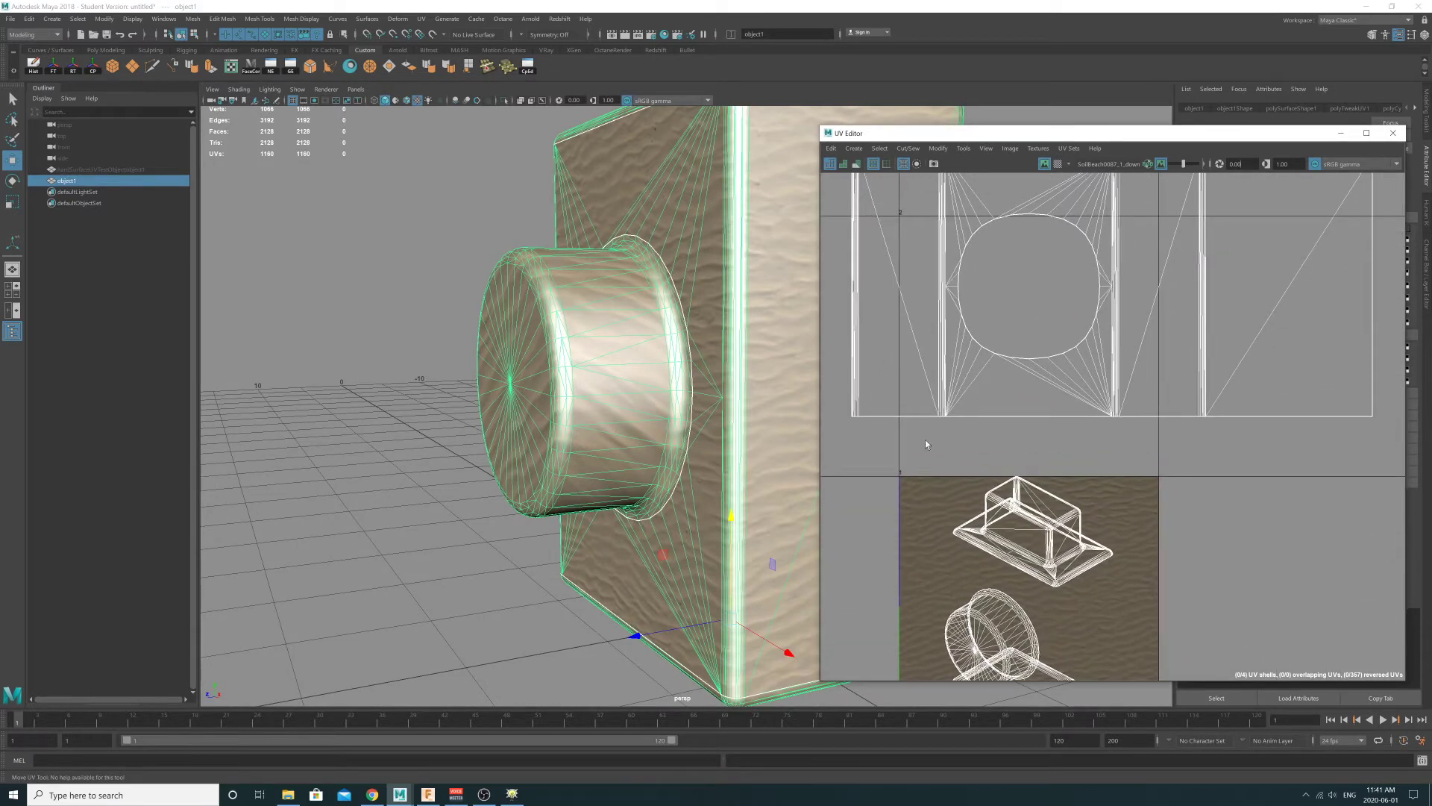
{"action": "middle_click_drag", "start_coordinate": [1156, 507], "coordinate": [1147, 323], "text": "alt"}
{"action": "right_click_drag", "start_coordinate": [922, 382], "coordinate": [1104, 394], "text": "alt"}
{"action": "middle_click_drag", "start_coordinate": [1104, 393], "coordinate": [1065, 386], "text": "alt"}
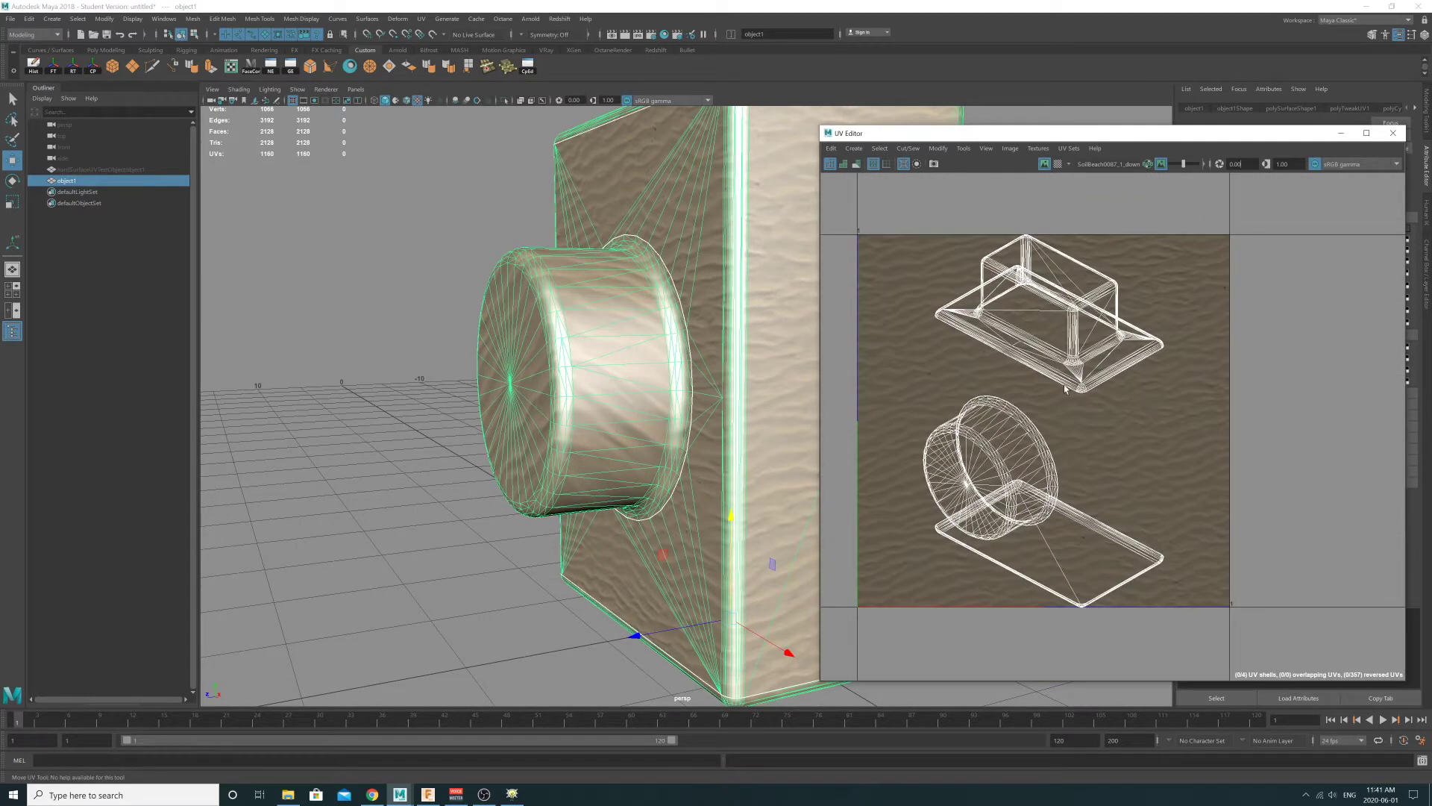
- Turn on shaded UV display in the UV Editor and examine the knob and top block shells for overlapping and reversed areas
{"action": "left_click", "coordinate": [843, 163]}
{"action": "middle_click_drag", "start_coordinate": [976, 312], "coordinate": [981, 366], "text": "alt"}
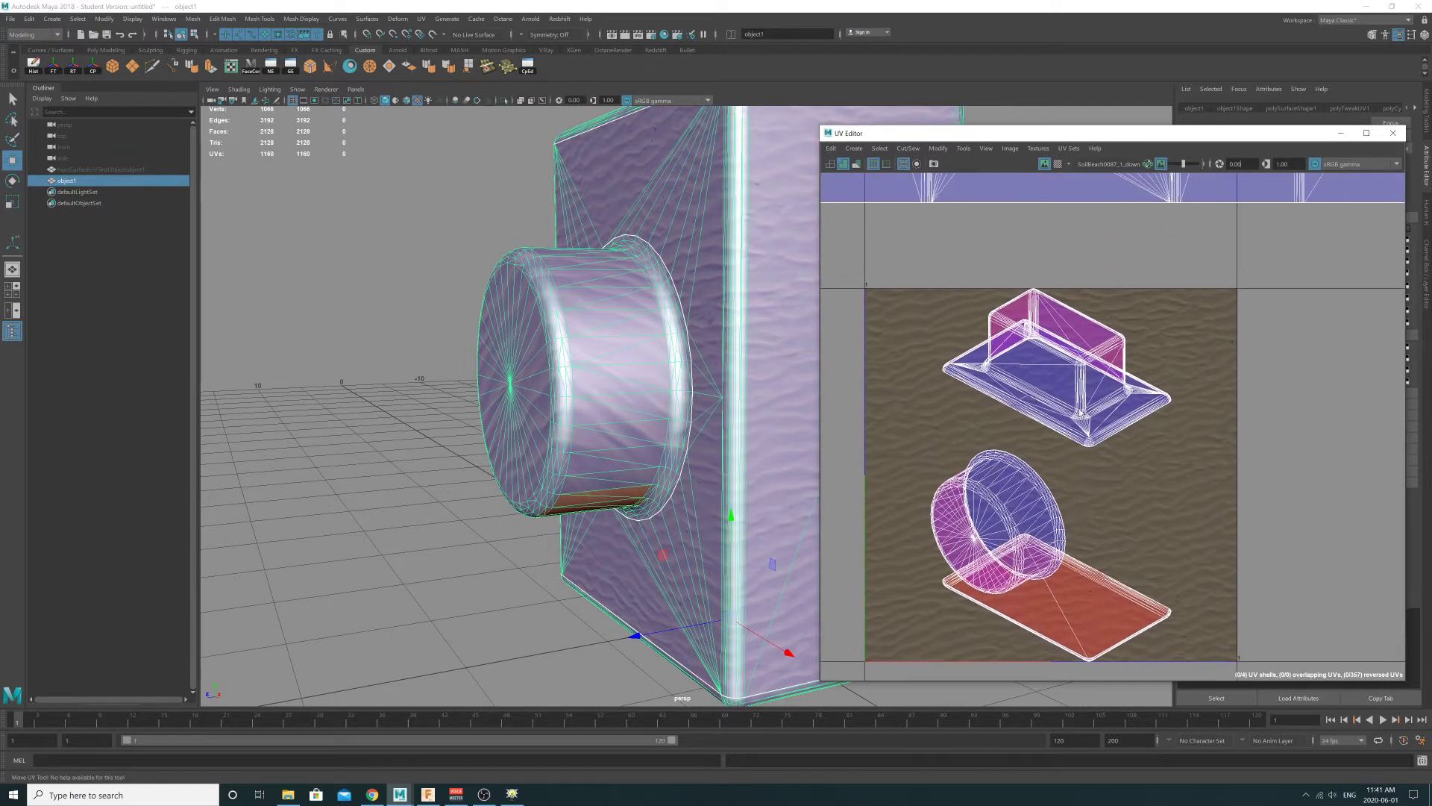
{"action": "right_click_drag", "start_coordinate": [1269, 441], "coordinate": [967, 335], "text": "alt"}
{"action": "middle_click_drag", "start_coordinate": [1113, 288], "coordinate": [1103, 304], "text": "alt"}
{"action": "middle_click_drag", "start_coordinate": [1027, 403], "coordinate": [1053, 318], "text": "alt"}
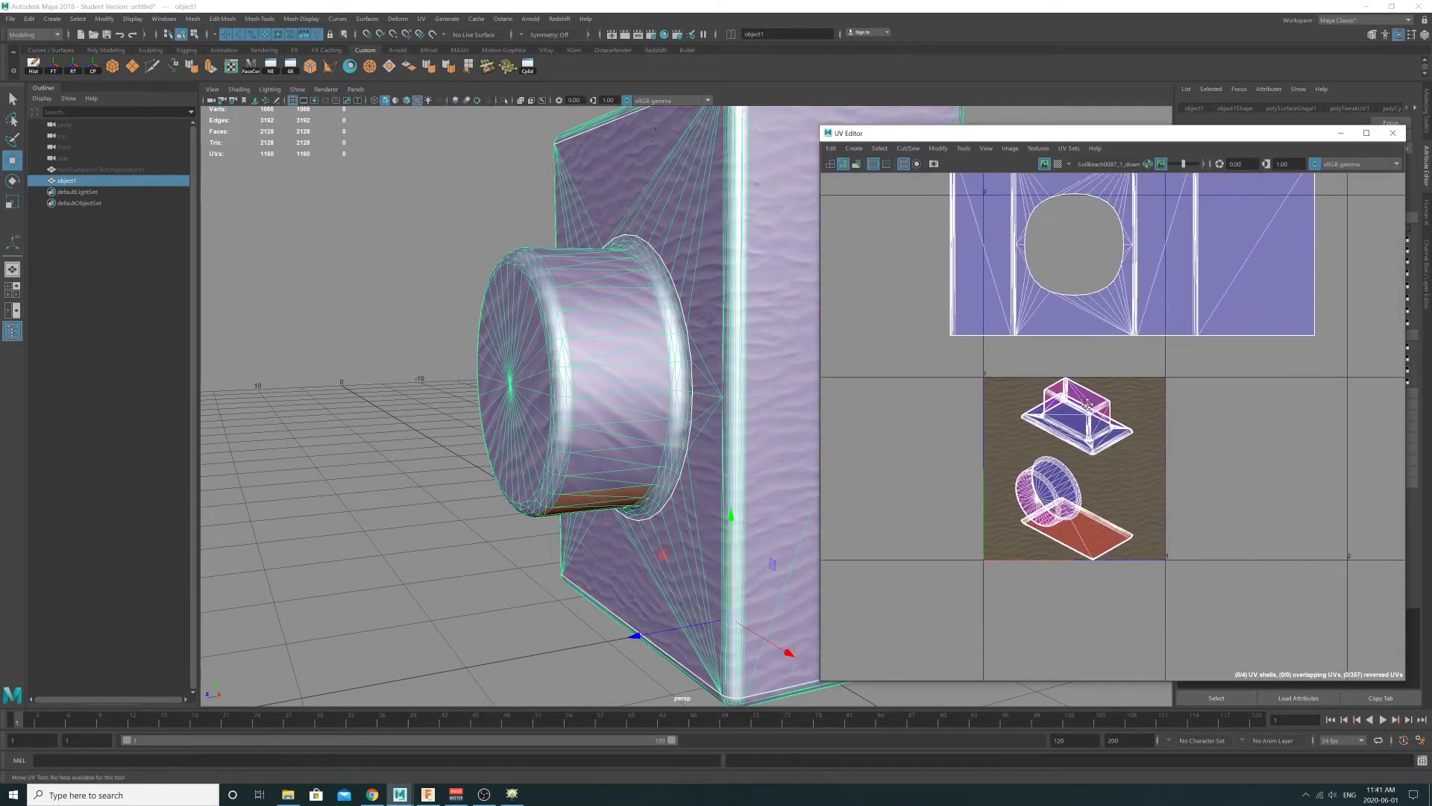
{"action": "right_click_drag", "start_coordinate": [992, 470], "coordinate": [1350, 444], "text": "alt"}
{"action": "middle_click_drag", "start_coordinate": [1248, 357], "coordinate": [1196, 332], "text": "alt"}
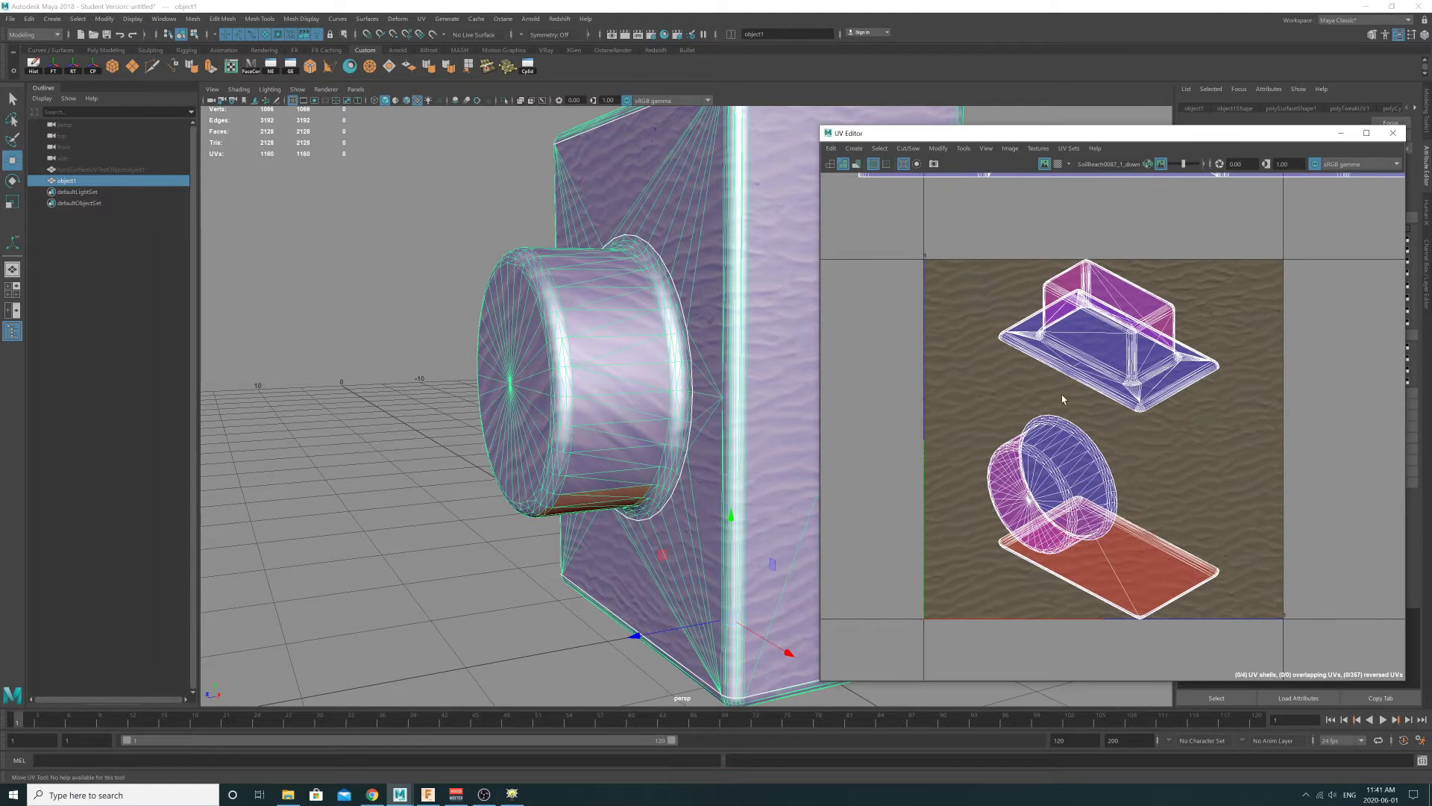
{"action": "scroll", "coordinate": [1078, 530], "scroll_direction": "up", "scroll_amount": 4}
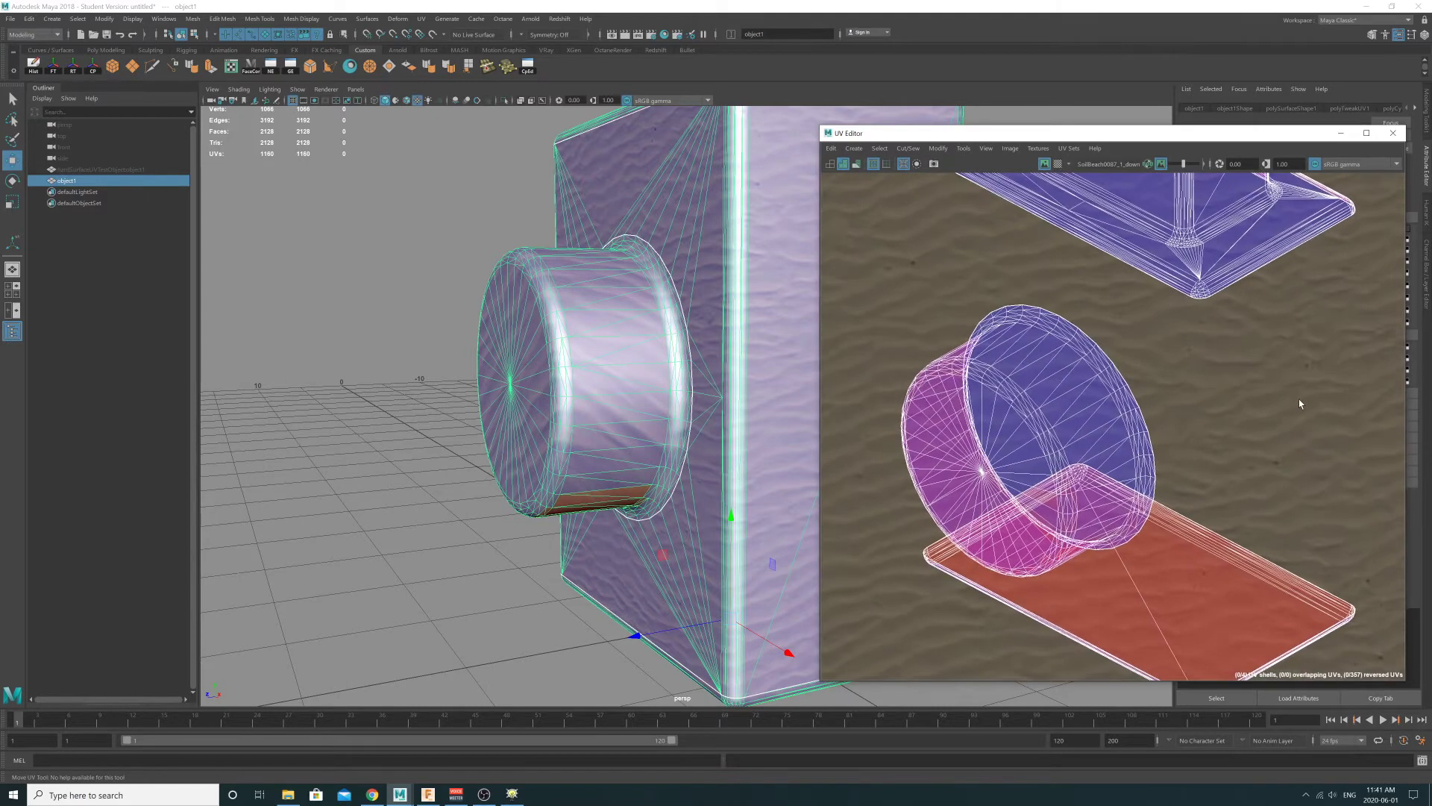
- Select the knob's UV shell and move it off the overlapping bottom shell to straddle the left edge of the image tile
{"action": "right_click_drag", "start_coordinate": [1035, 369], "coordinate": [1010, 365]}
{"action": "left_click", "coordinate": [1010, 368]}
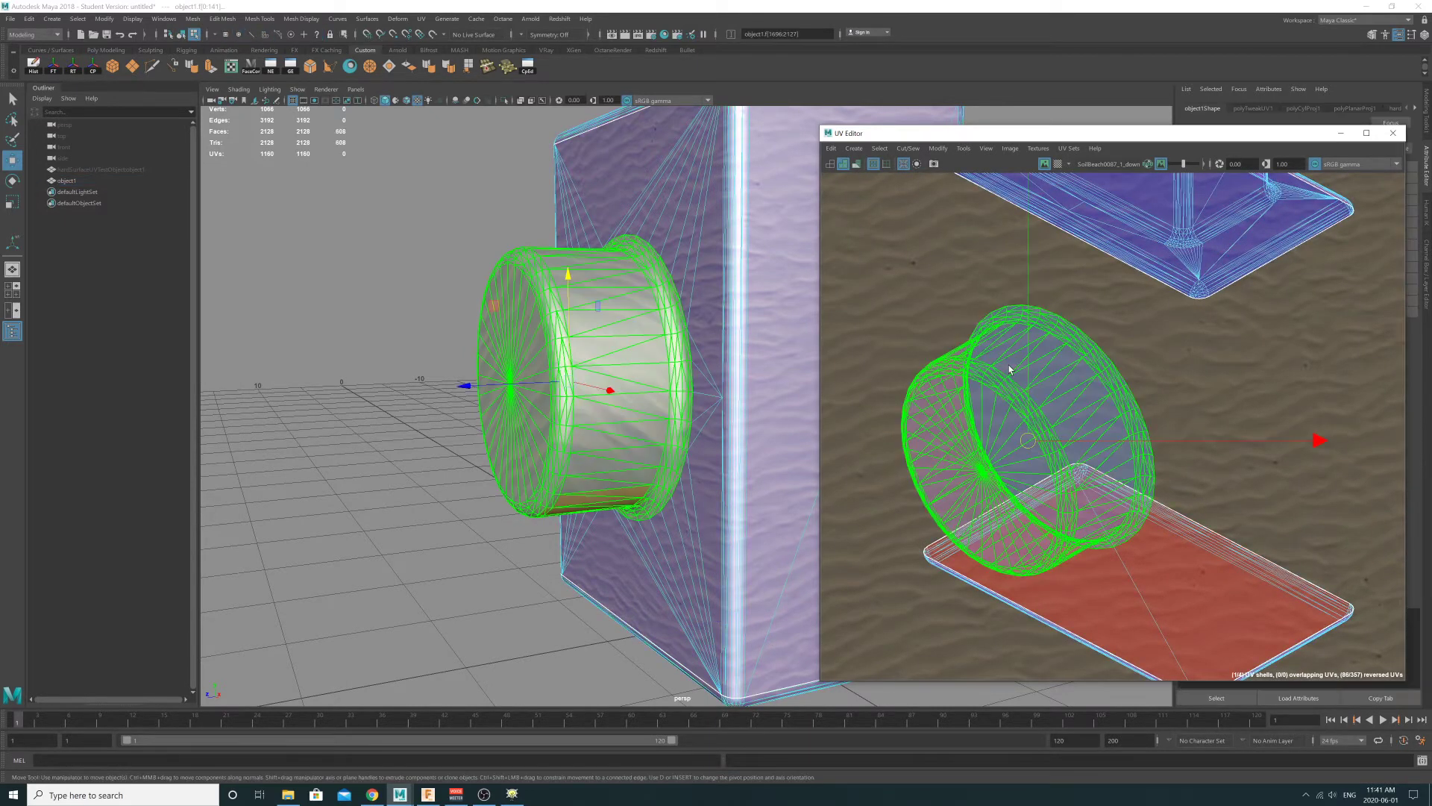
{"action": "scroll", "coordinate": [1000, 406], "scroll_direction": "down", "scroll_amount": 4}
{"action": "left_click_drag", "start_coordinate": [1089, 470], "coordinate": [842, 341]}
{"action": "middle_click_drag", "start_coordinate": [842, 341], "coordinate": [831, 392], "text": "alt"}
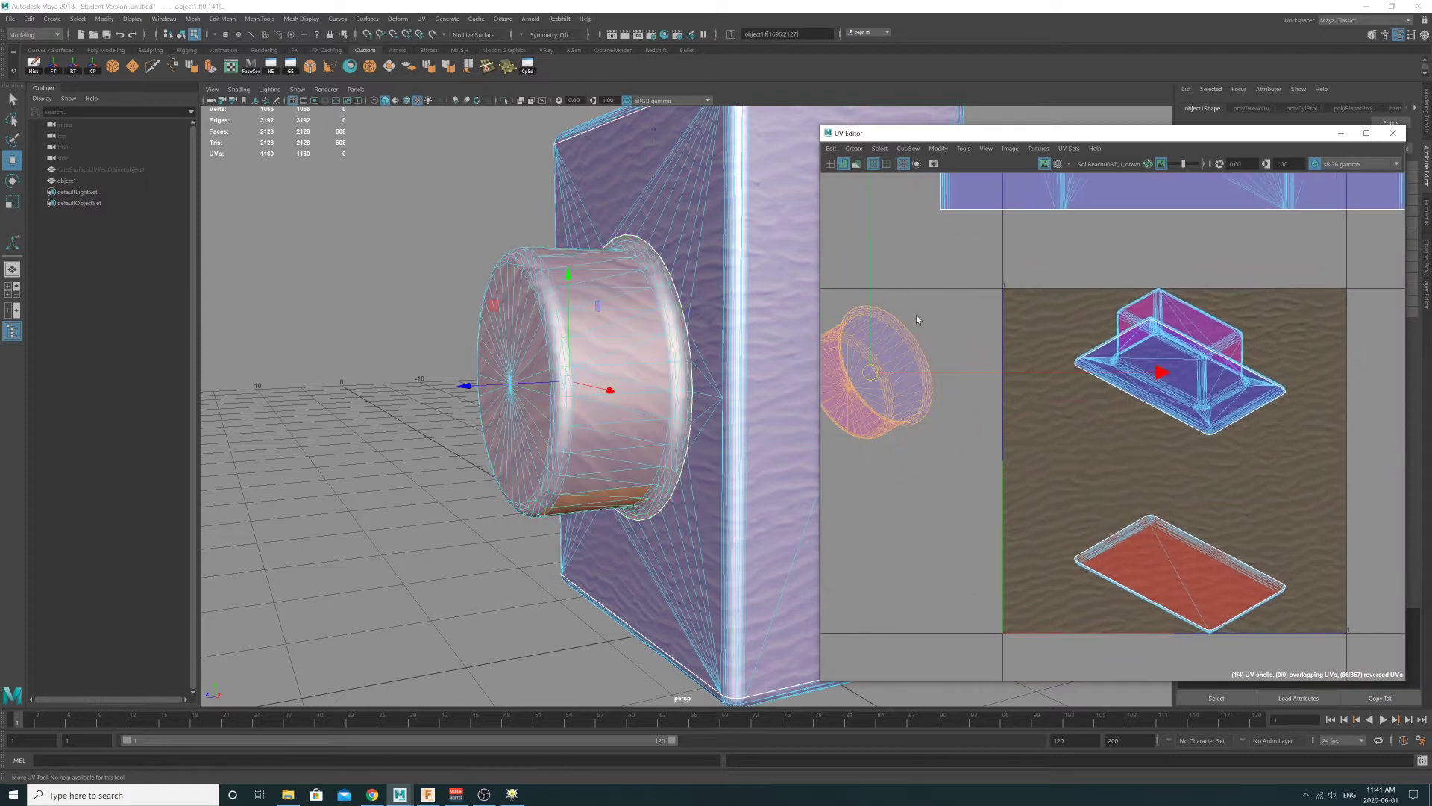
{"action": "right_click_drag", "start_coordinate": [879, 343], "coordinate": [855, 329]}
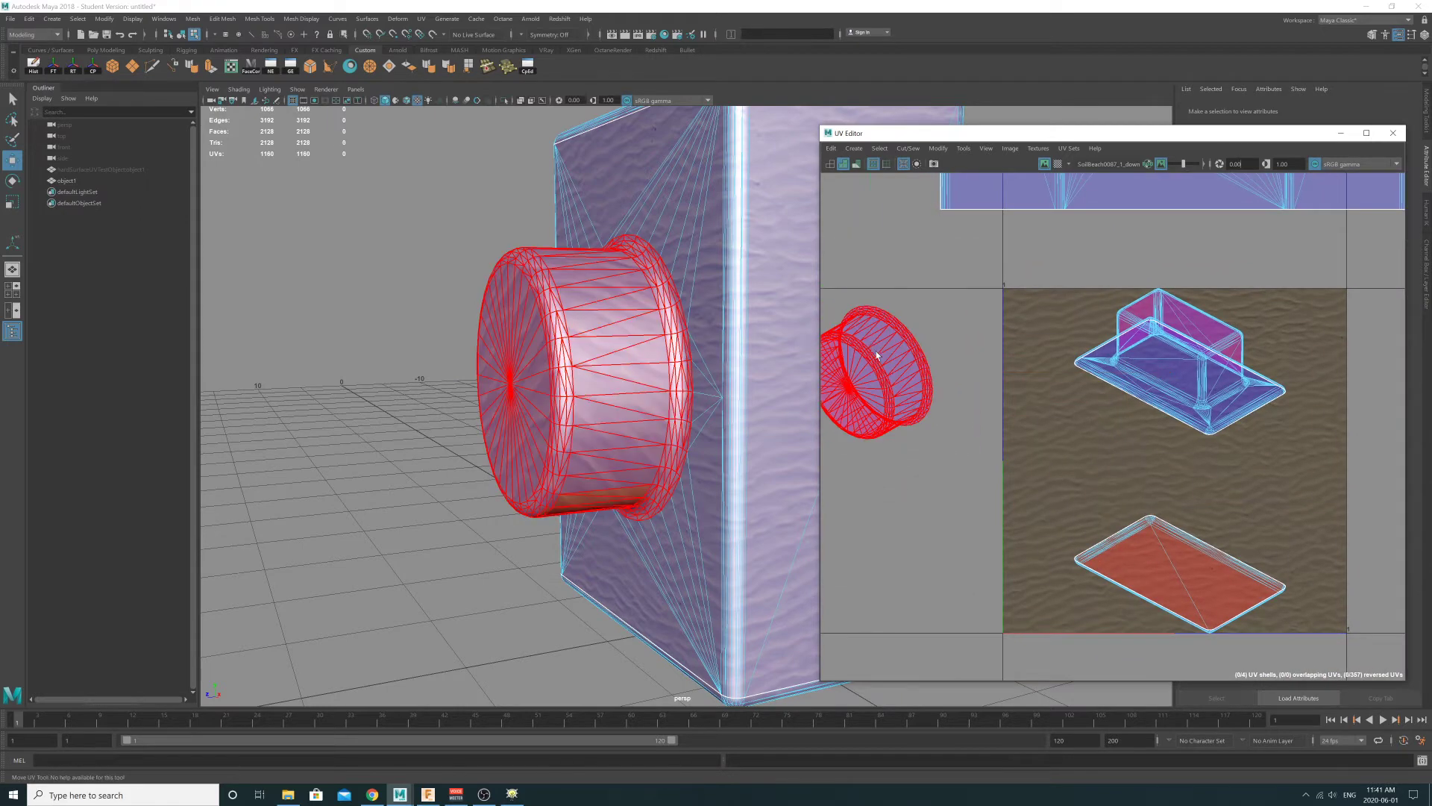
{"action": "left_click_drag", "start_coordinate": [893, 366], "coordinate": [902, 365]}
{"action": "left_click", "coordinate": [902, 365]}
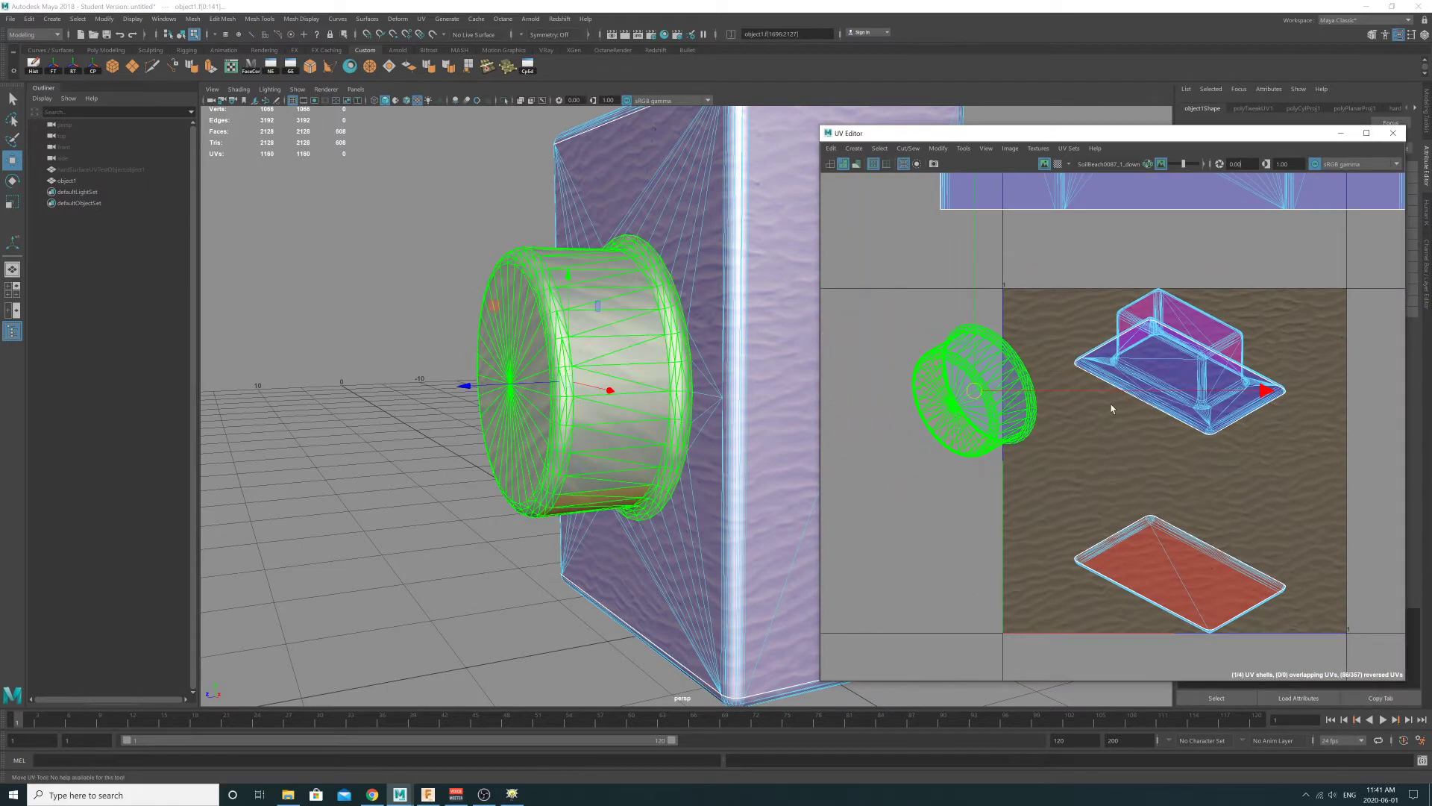
- Move the top block's UV shell sideways so it straddles the right edge of the image tile
{"action": "middle_click_drag", "start_coordinate": [1137, 393], "coordinate": [1172, 406], "text": "alt"}
{"action": "left_click", "coordinate": [998, 393]}
{"action": "left_click", "coordinate": [1089, 402]}
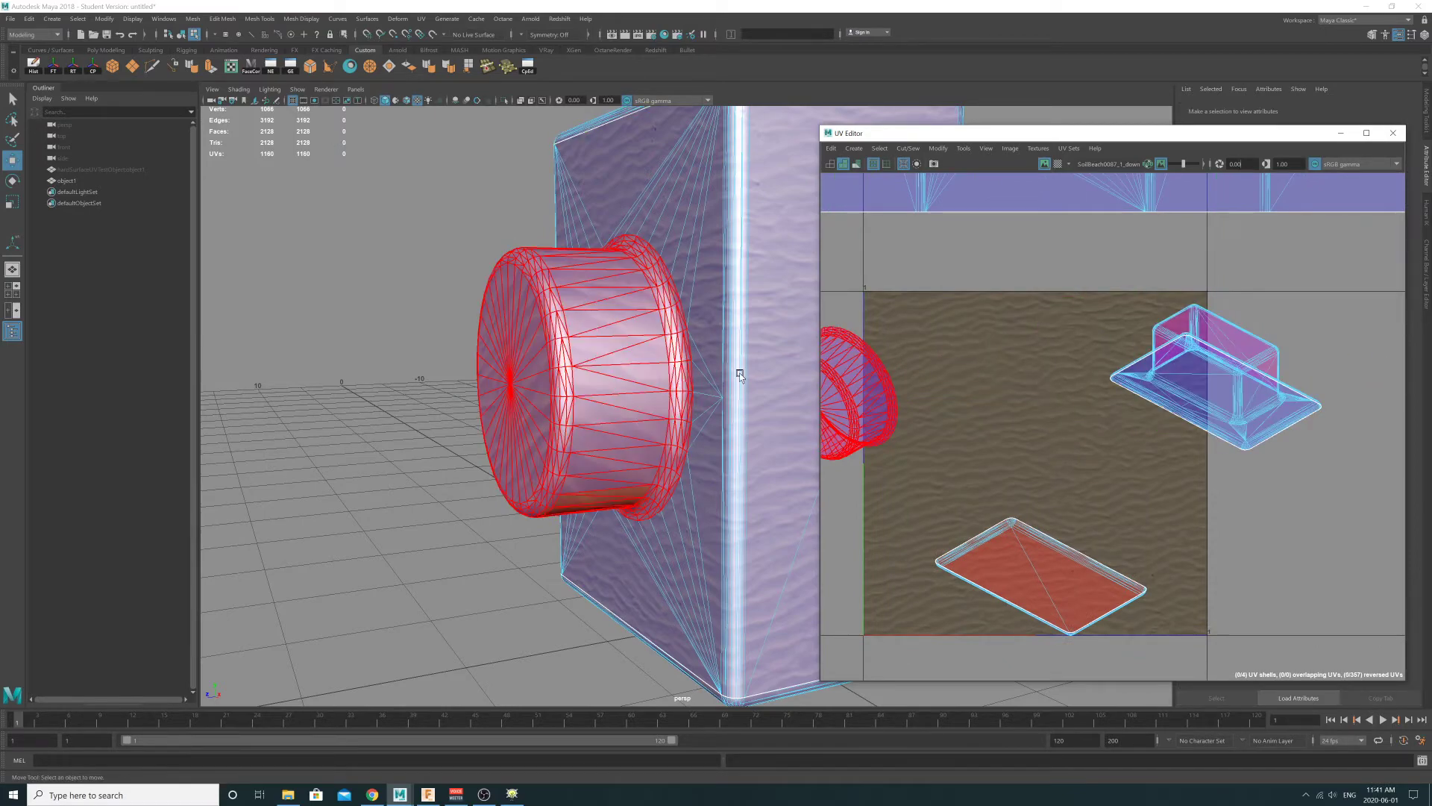
{"action": "middle_click_drag", "start_coordinate": [1153, 343], "coordinate": [969, 359], "text": "alt"}
{"action": "scroll", "coordinate": [970, 361], "scroll_direction": "up", "scroll_amount": 3}
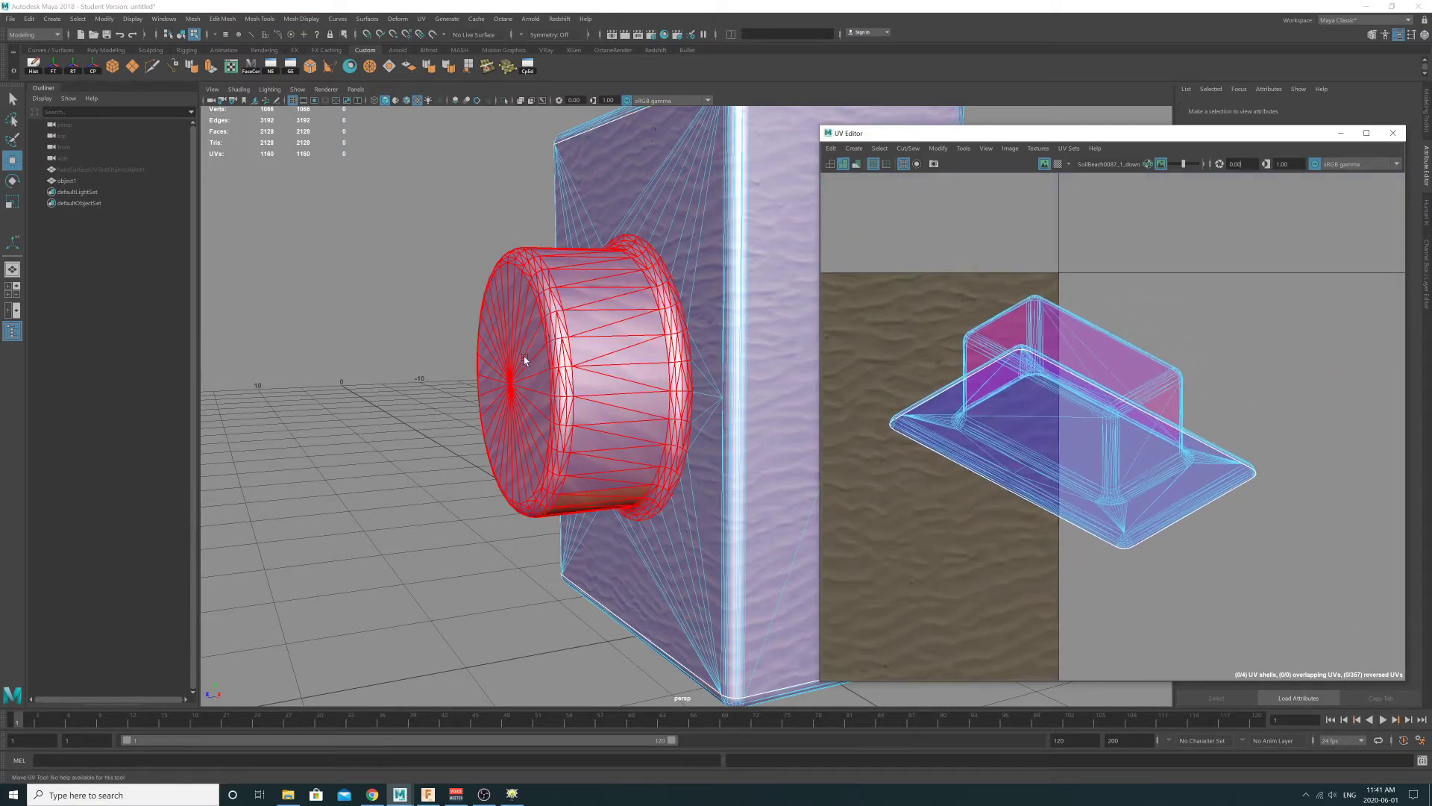
- Compare the knob's faces on the model with its UV shell to see how they overlap
{"action": "left_click_drag", "start_coordinate": [523, 356], "coordinate": [619, 336], "text": "alt"}
{"action": "middle_click_drag", "start_coordinate": [935, 432], "coordinate": [1096, 424], "text": "alt"}
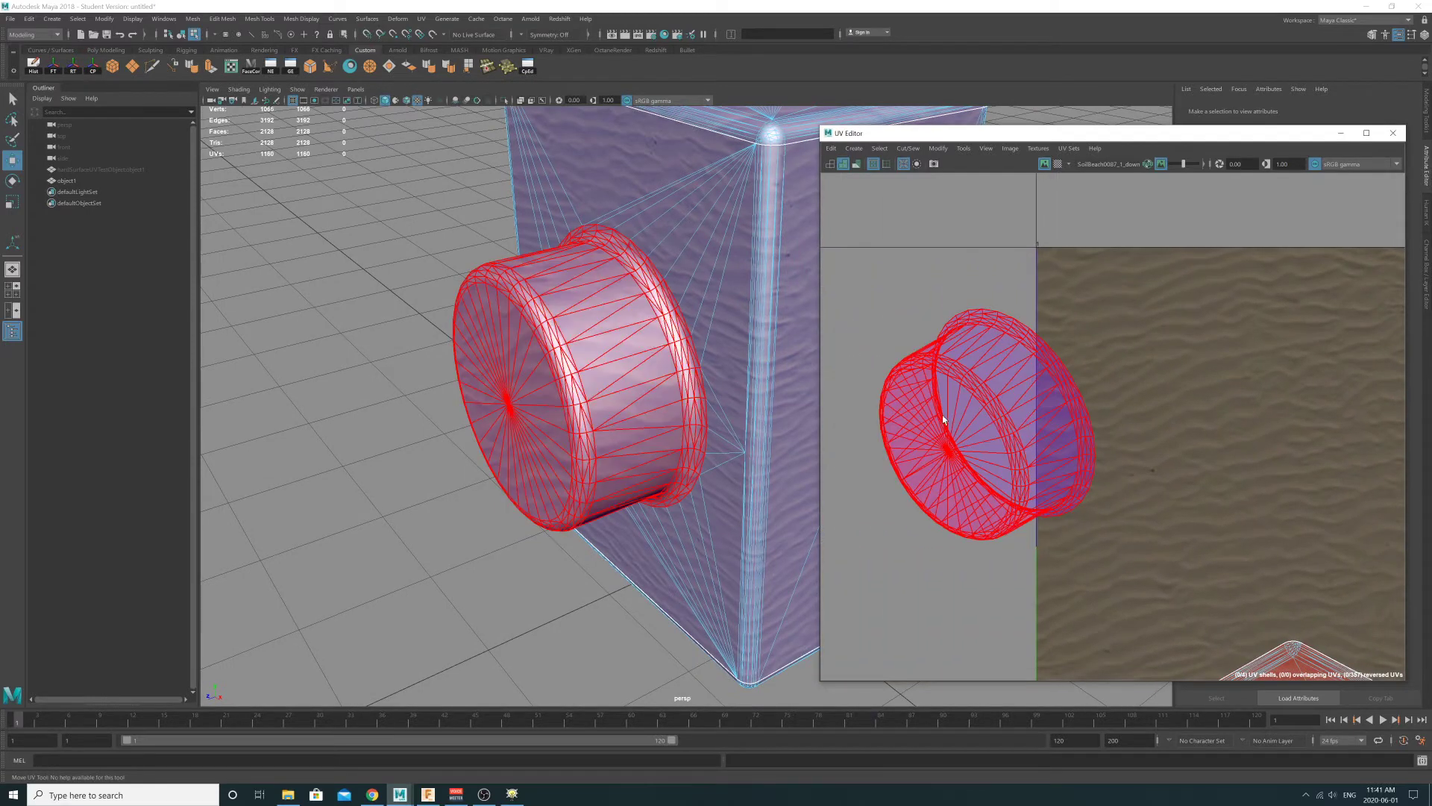
{"action": "right_click_drag", "start_coordinate": [953, 387], "coordinate": [898, 357], "text": "alt"}
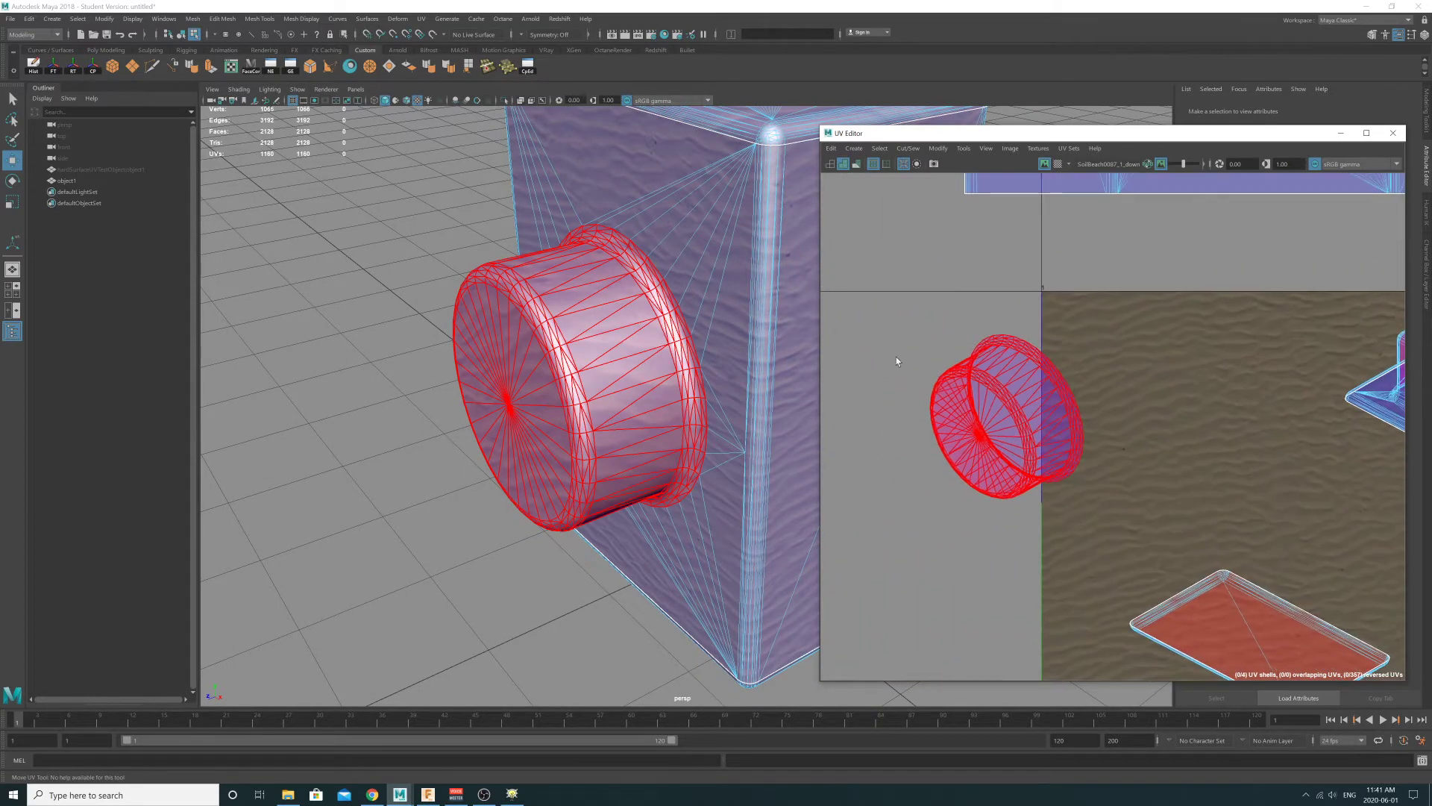
{"action": "right_click", "coordinate": [884, 349]}
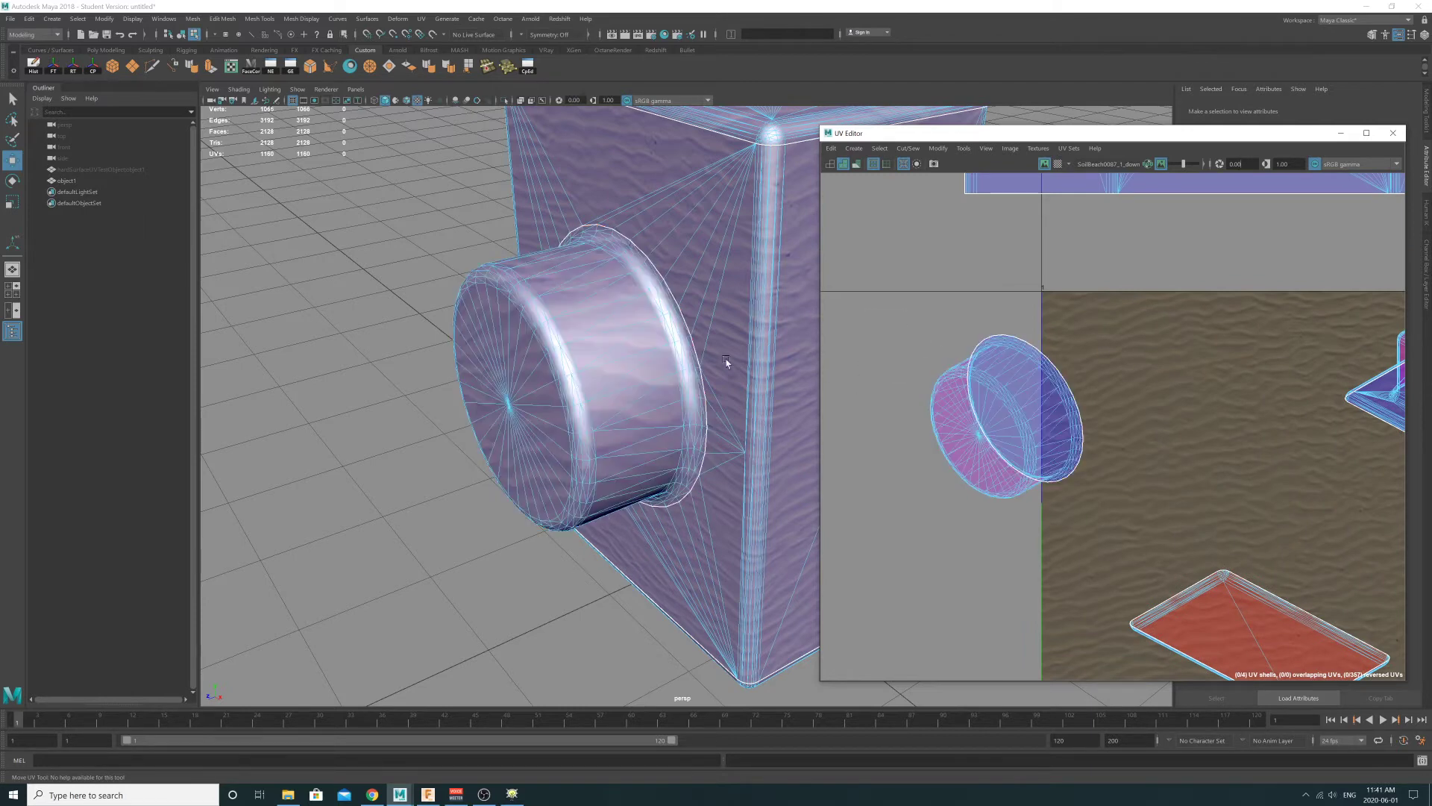
{"action": "left_click_drag", "start_coordinate": [725, 361], "coordinate": [574, 306], "text": "alt"}
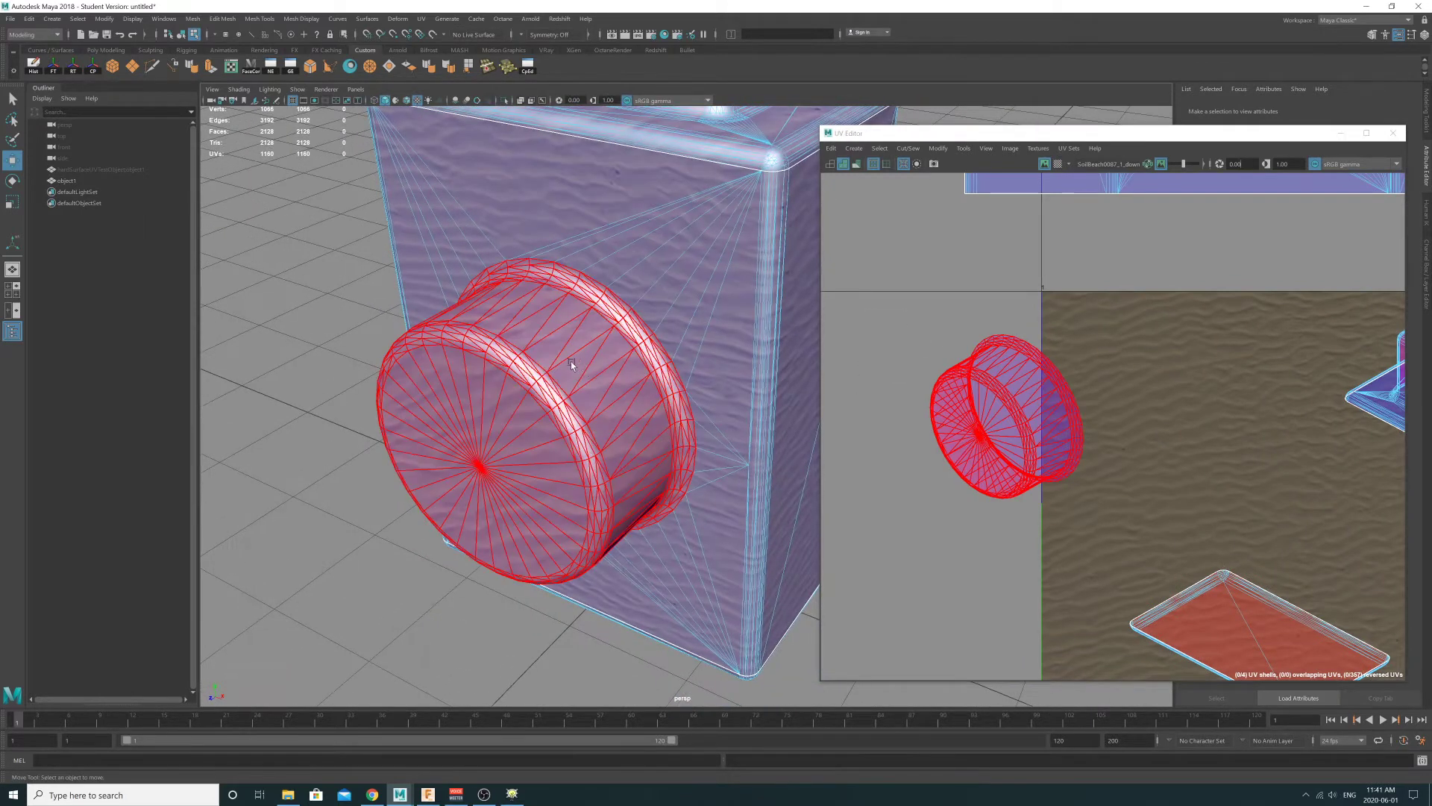
{"action": "left_click_drag", "start_coordinate": [575, 361], "coordinate": [366, 257], "text": "alt"}
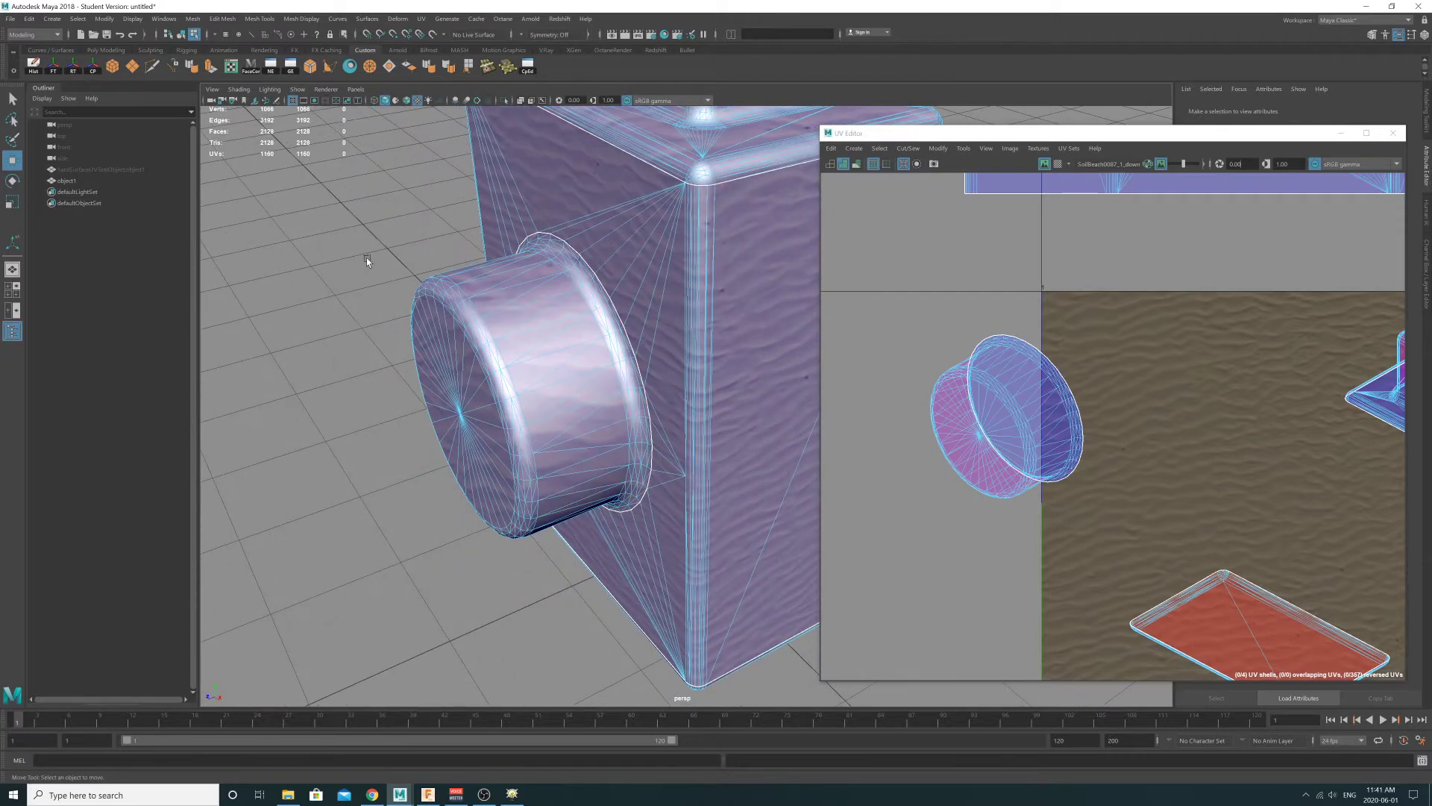
- Switch to object selection, deselect the model and inspect the sand texture around the knob's side for distortion
{"action": "left_click", "coordinate": [181, 35]}
{"action": "left_click", "coordinate": [289, 236]}
{"action": "left_click_drag", "start_coordinate": [565, 361], "coordinate": [679, 348], "text": "alt"}
{"action": "left_click_drag", "start_coordinate": [486, 450], "coordinate": [714, 347], "text": "alt"}
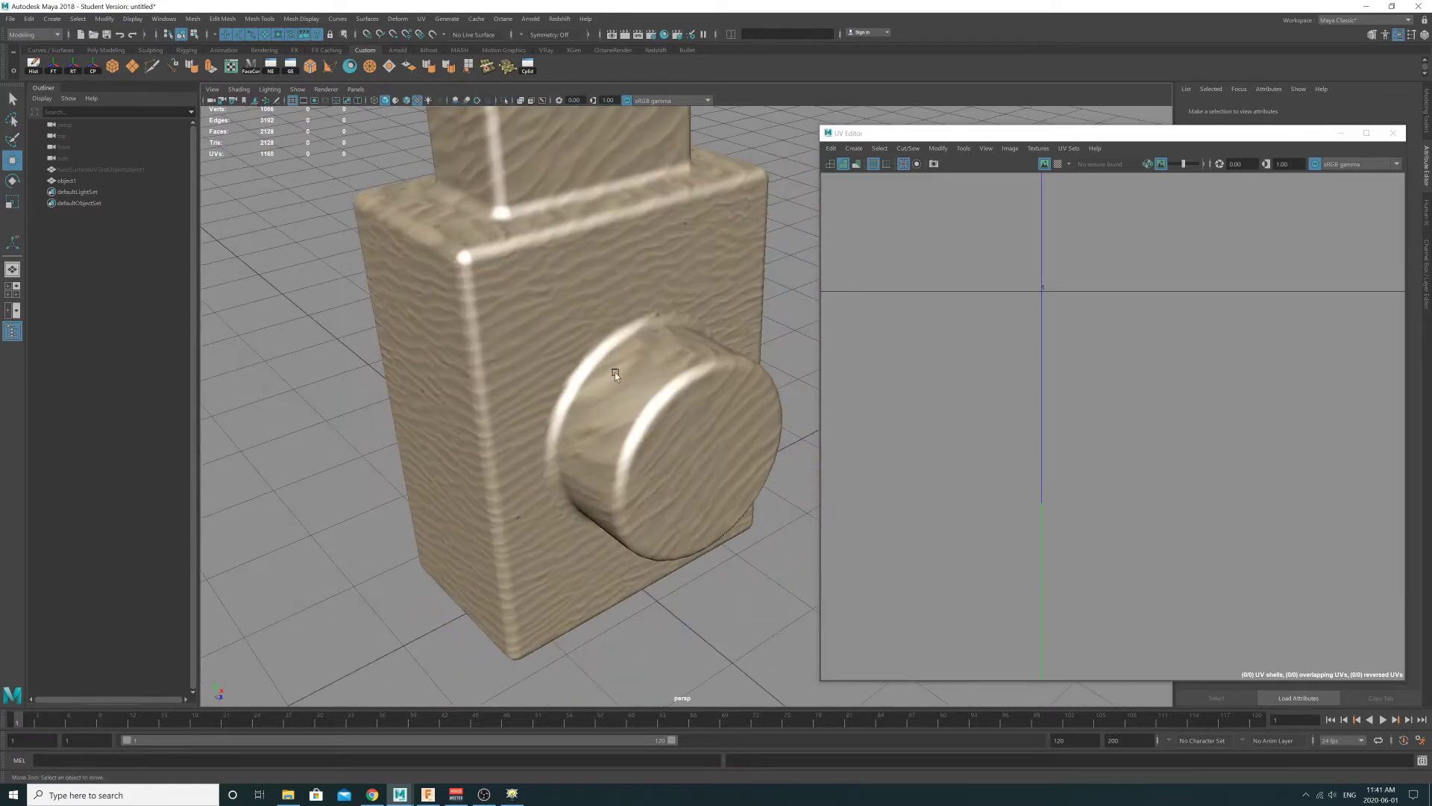
{"action": "left_click_drag", "start_coordinate": [653, 452], "coordinate": [629, 447], "text": "alt"}
- Select all UVs of the knob's shell and apply Unfold to flatten it
{"action": "left_click", "coordinate": [629, 448]}
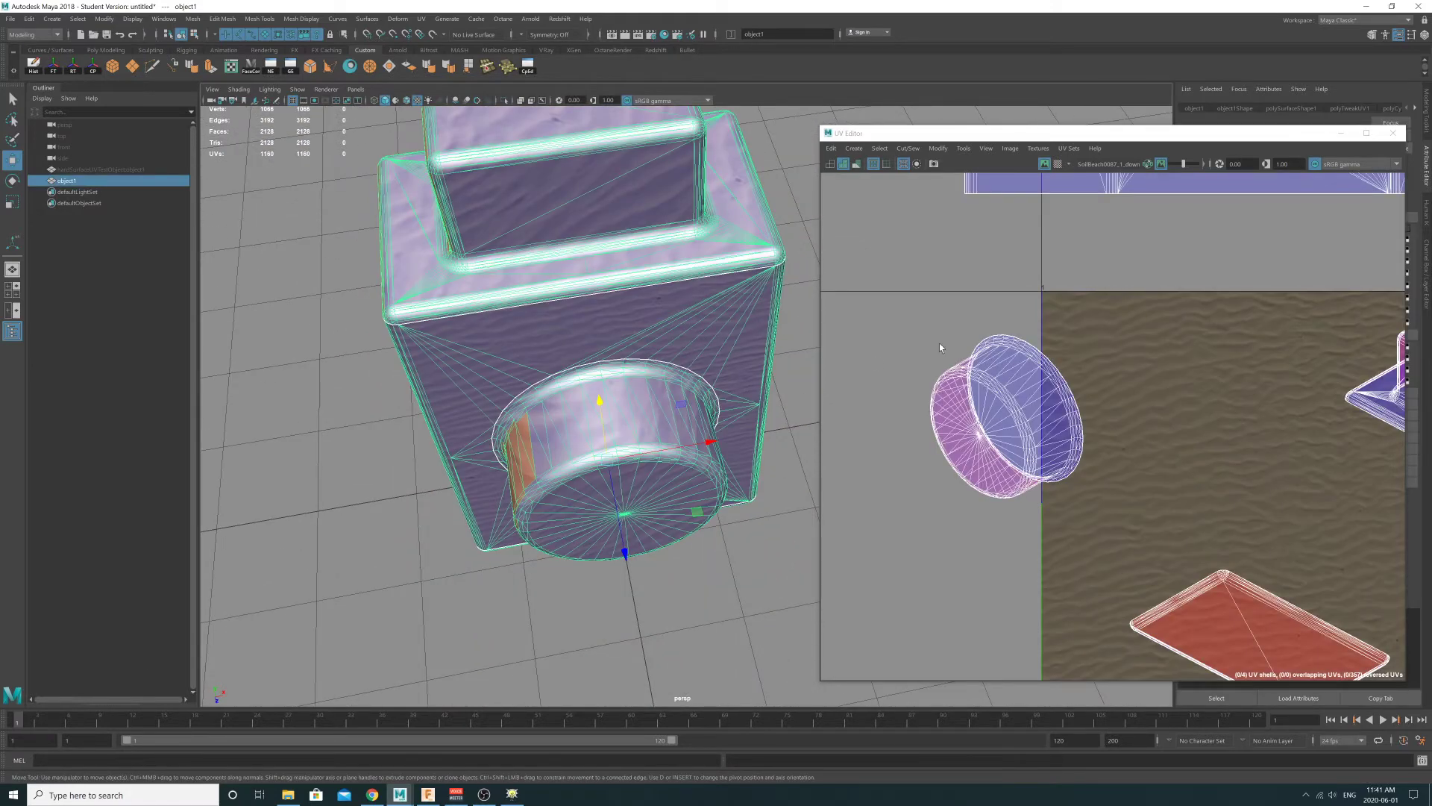
{"action": "right_click_drag", "start_coordinate": [910, 351], "coordinate": [888, 294]}
{"action": "left_click_drag", "start_coordinate": [886, 287], "coordinate": [1119, 530]}
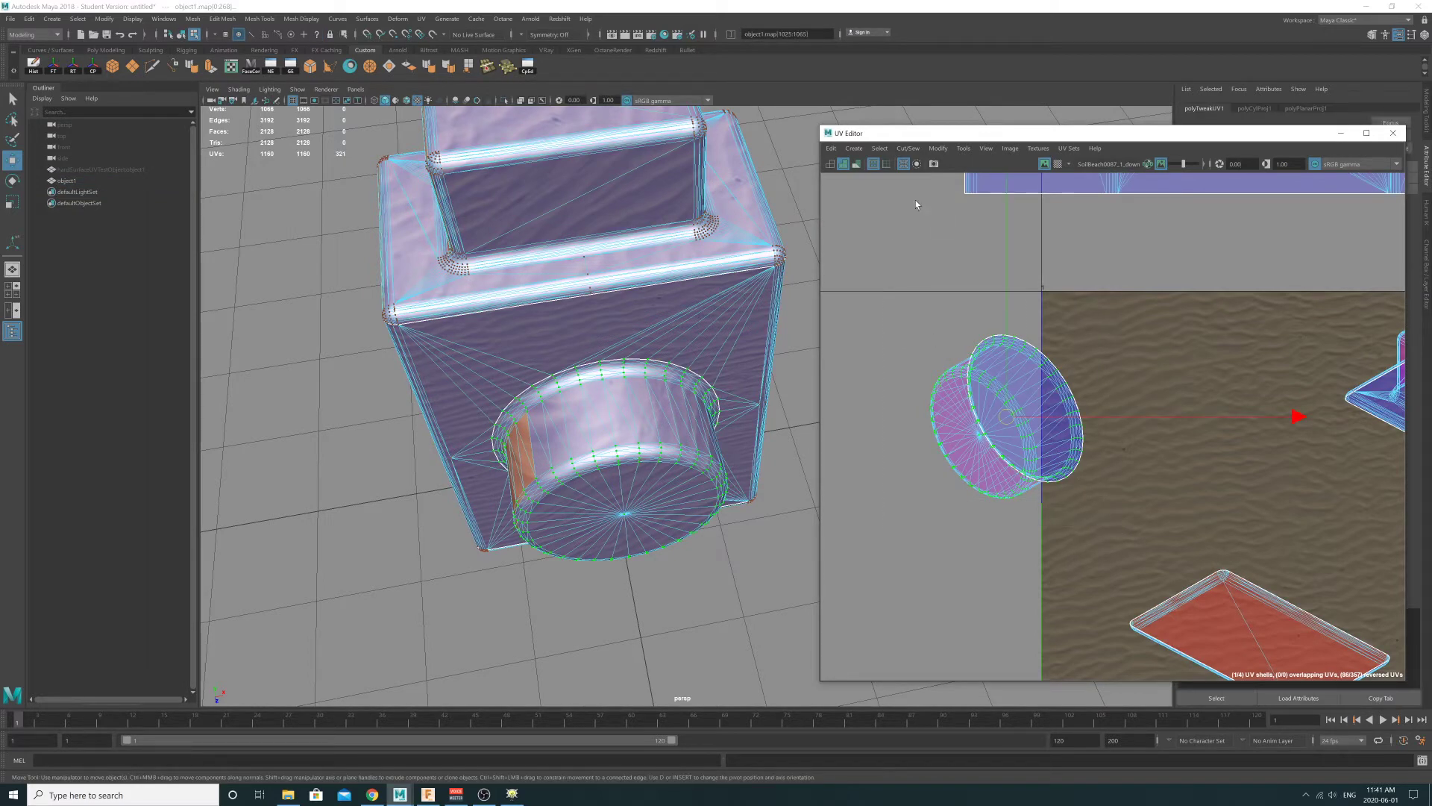
{"action": "left_click", "coordinate": [936, 148]}
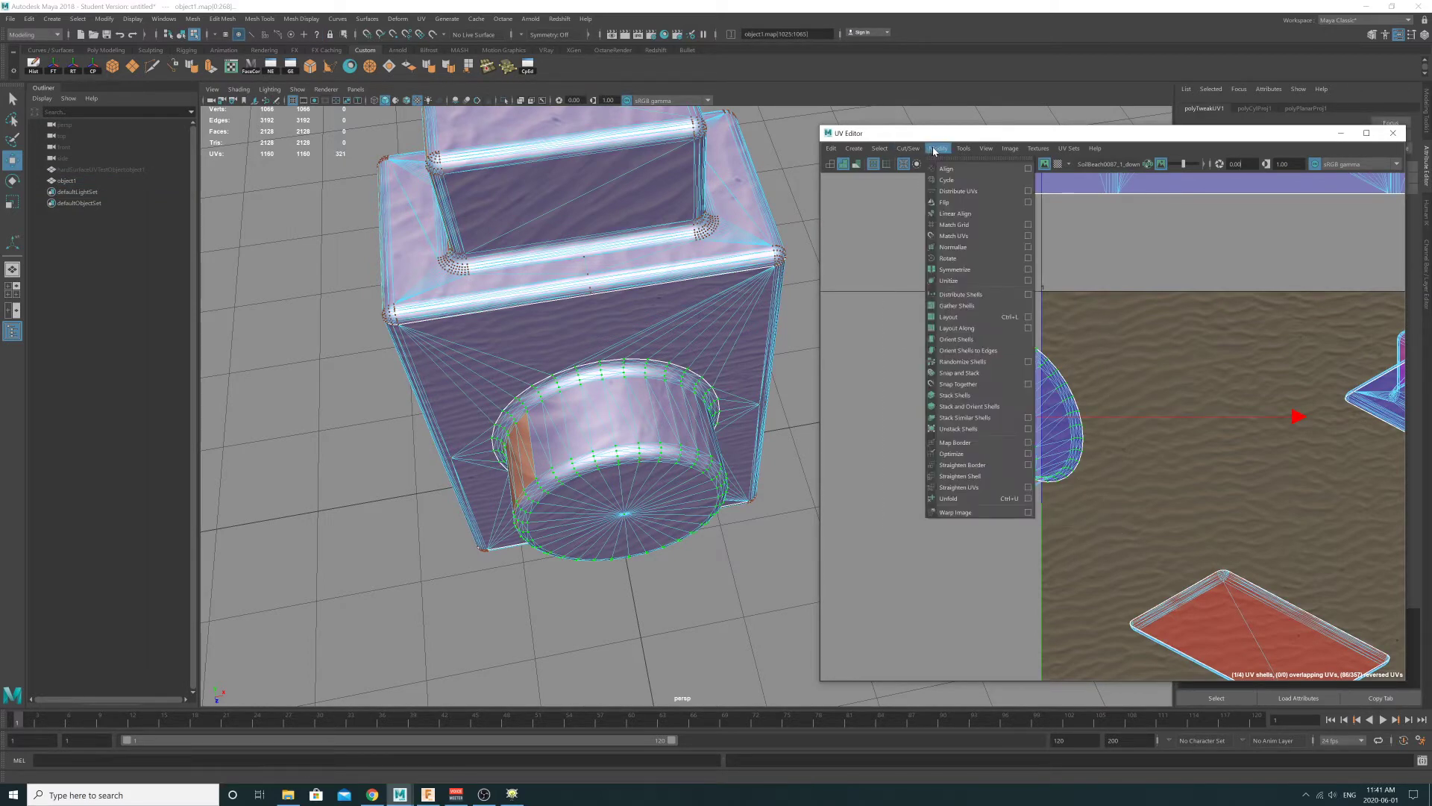
{"action": "left_click", "coordinate": [970, 498]}
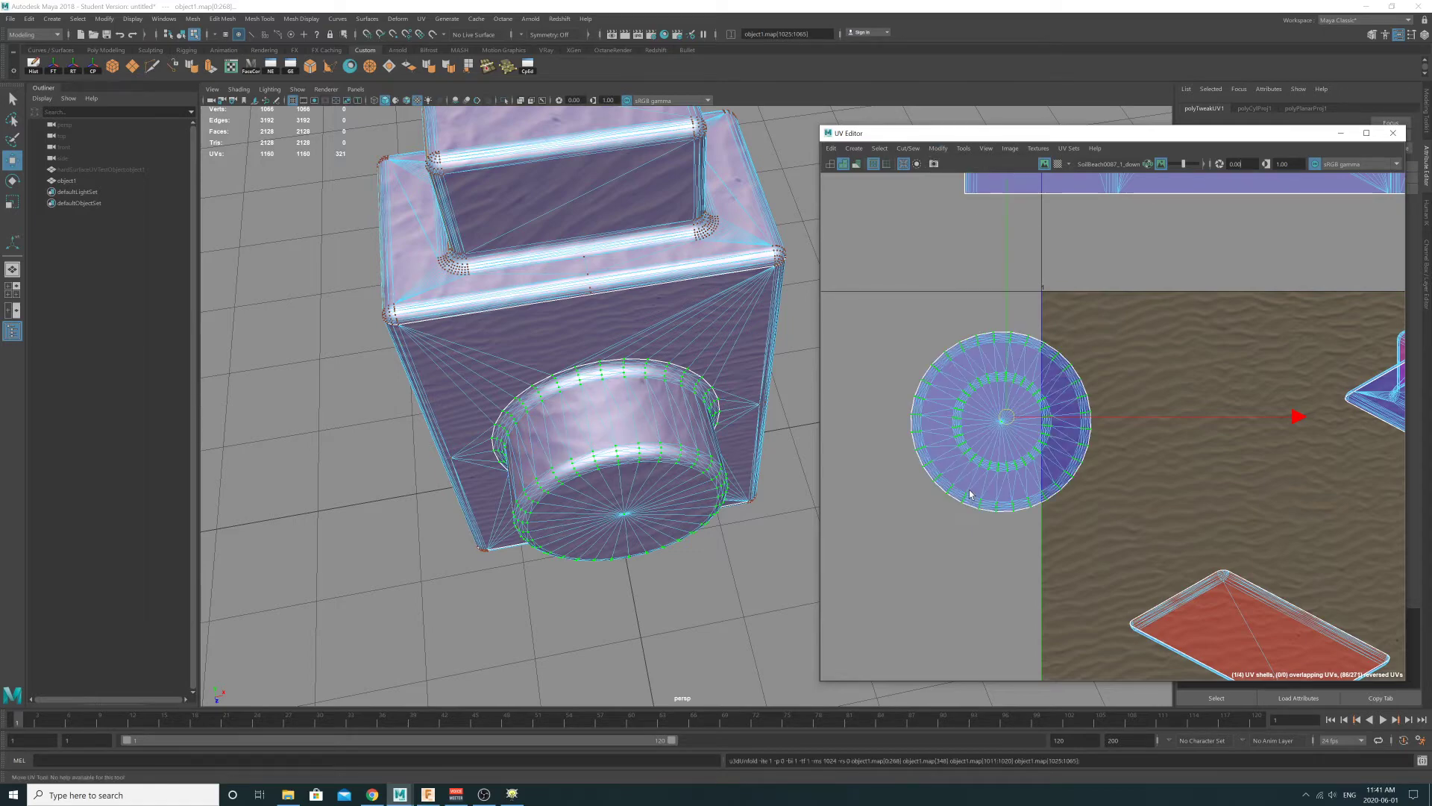
- Deselect the model and inspect the sand texture on the unfolded knob
{"action": "left_click_drag", "start_coordinate": [686, 458], "coordinate": [624, 306], "text": "alt"}
{"action": "left_click", "coordinate": [181, 35]}
{"action": "left_click", "coordinate": [358, 195]}
{"action": "left_click", "coordinate": [710, 377]}
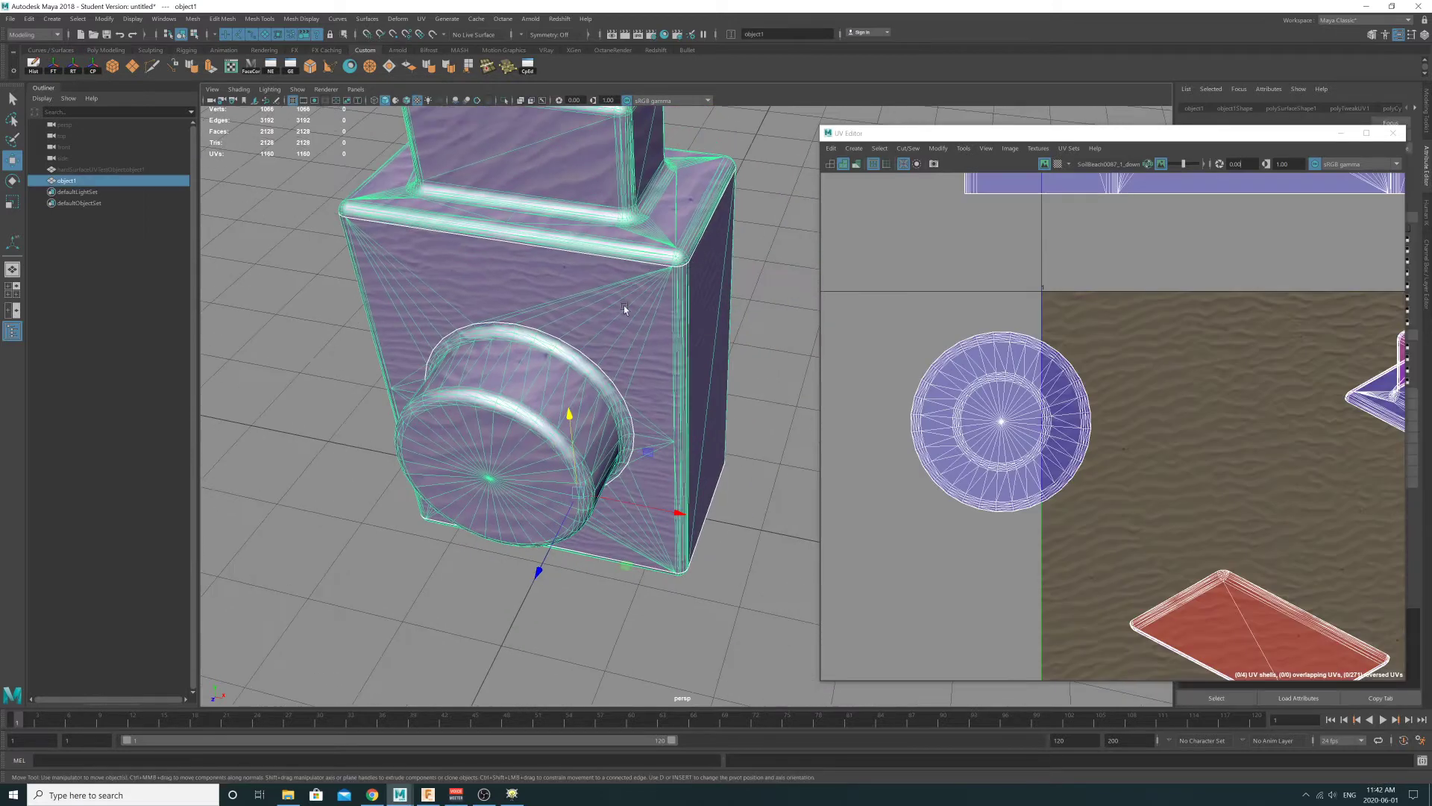
{"action": "left_click", "coordinate": [195, 34]}
{"action": "left_click", "coordinate": [181, 35]}
{"action": "left_click", "coordinate": [328, 176]}
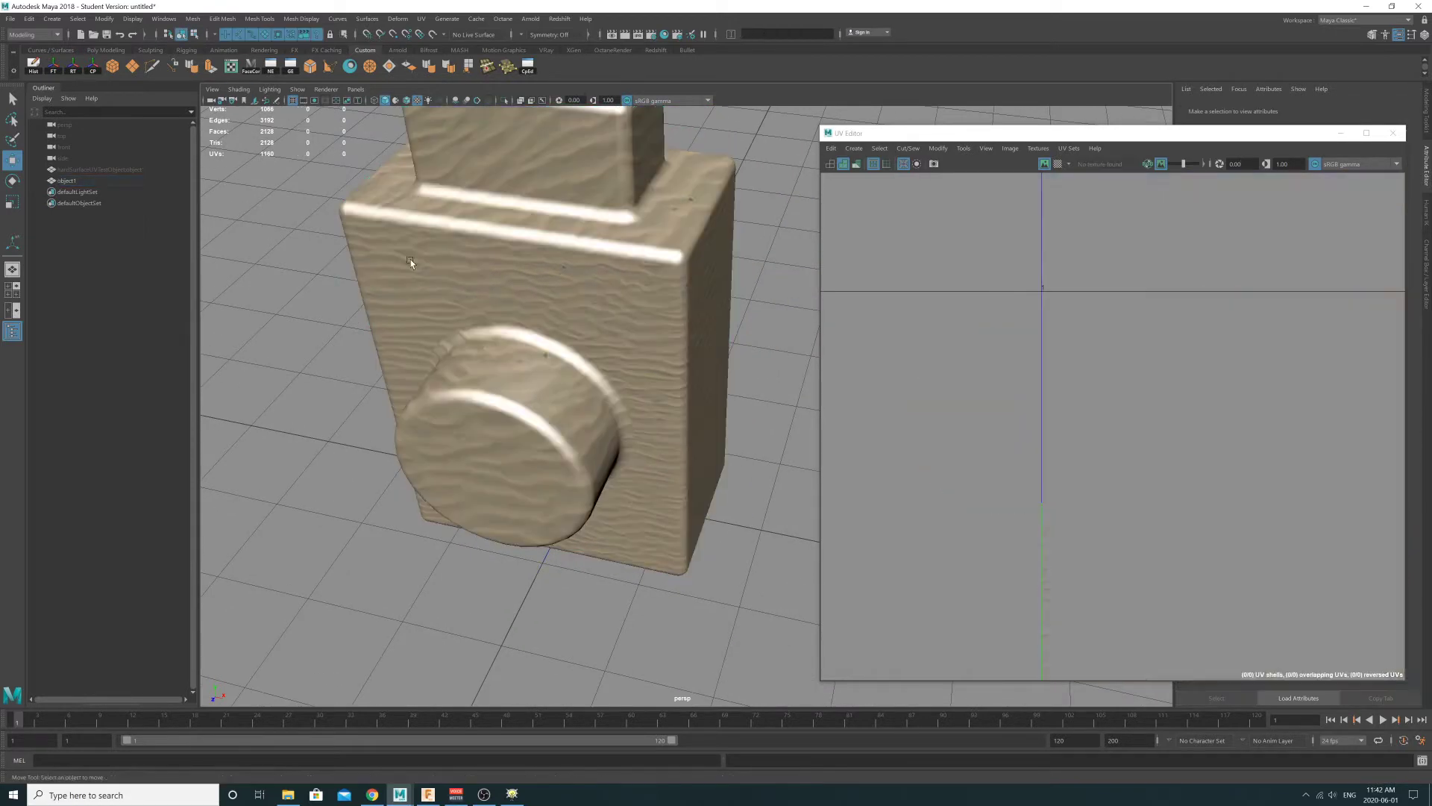
- Reselect the model, clear the UV Editor out of the way and open the 2D placement of the material's sand color texture
{"action": "left_click", "coordinate": [410, 258]}
{"action": "left_click_drag", "start_coordinate": [1070, 135], "coordinate": [942, 285]}
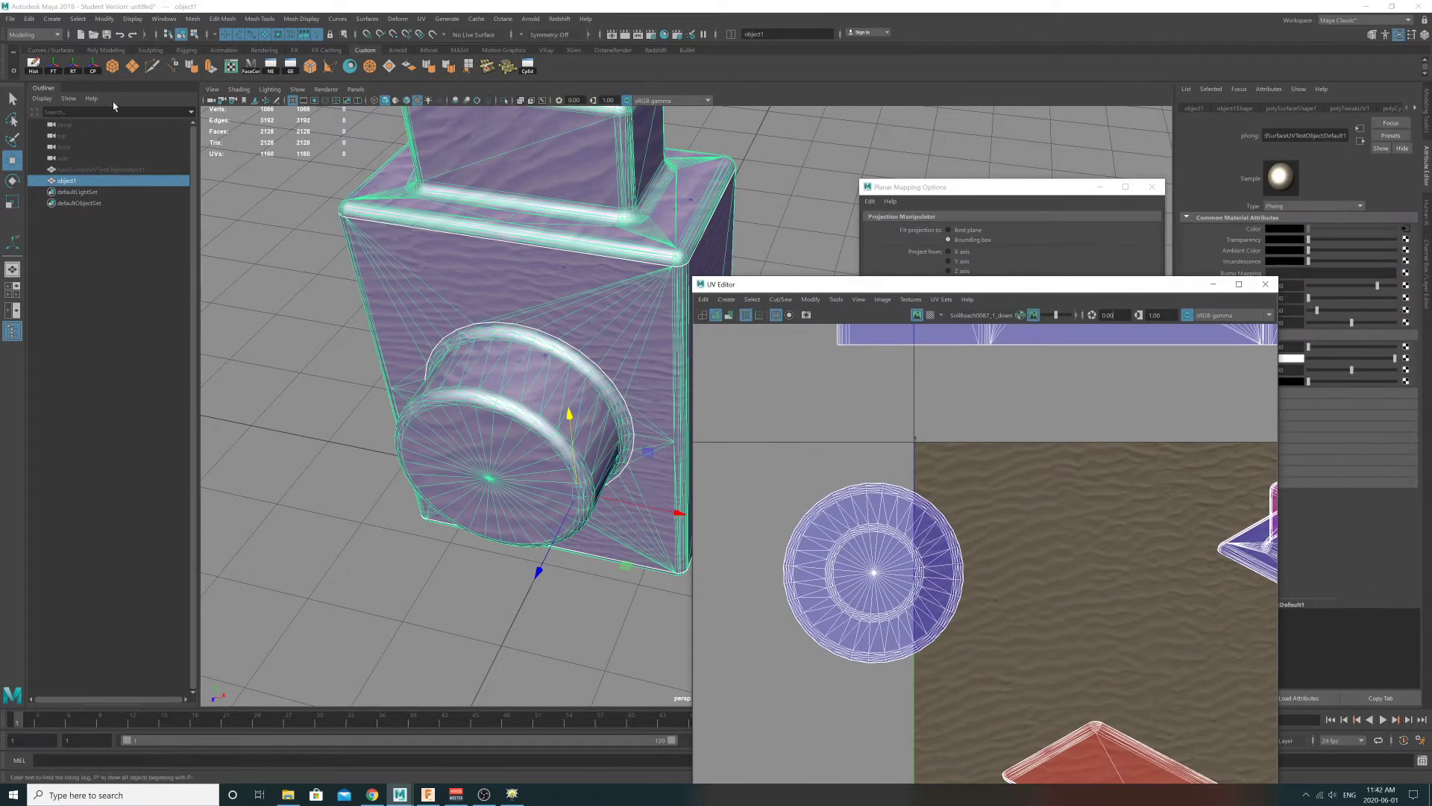
{"action": "left_click", "coordinate": [43, 74]}
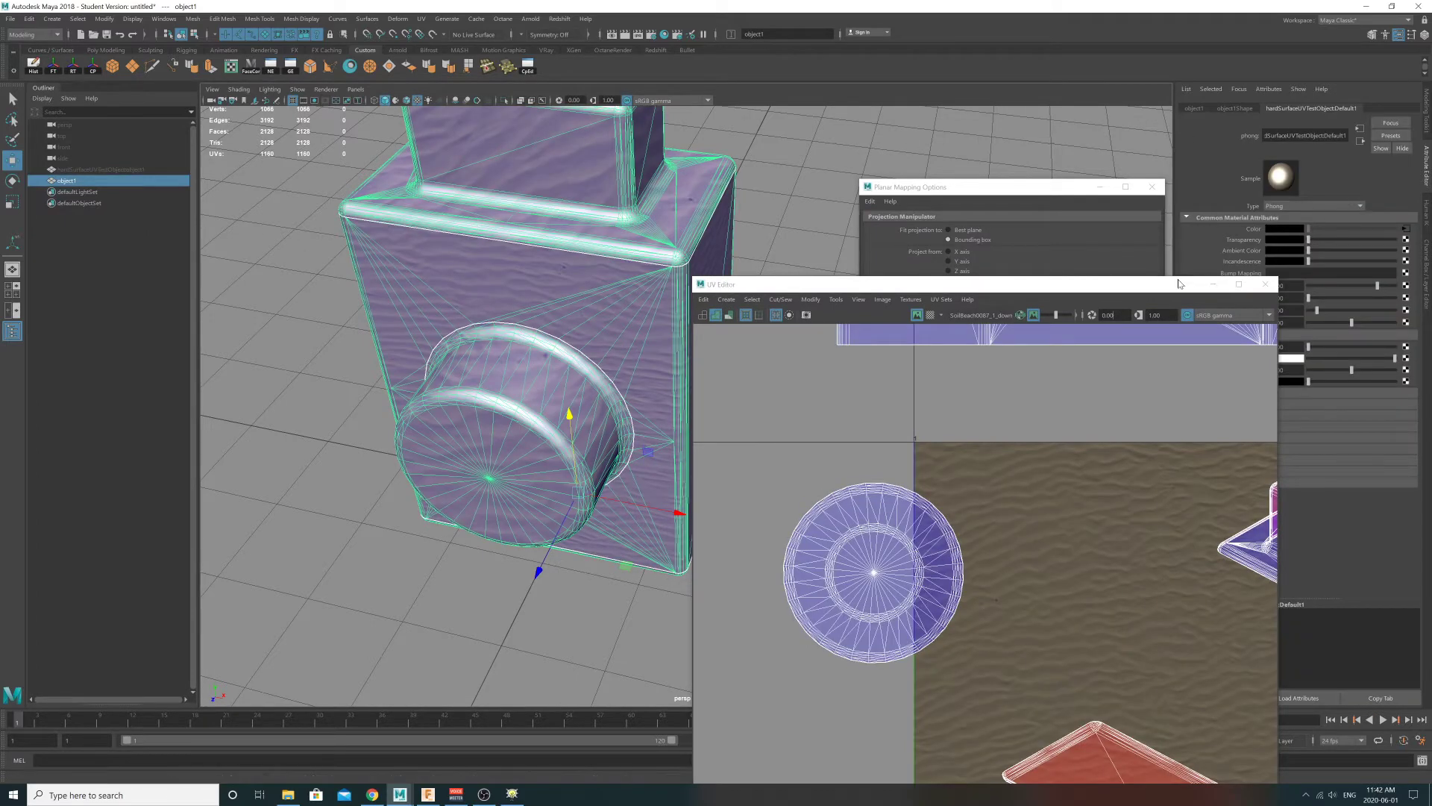
{"action": "left_click_drag", "start_coordinate": [1179, 283], "coordinate": [1003, 255]}
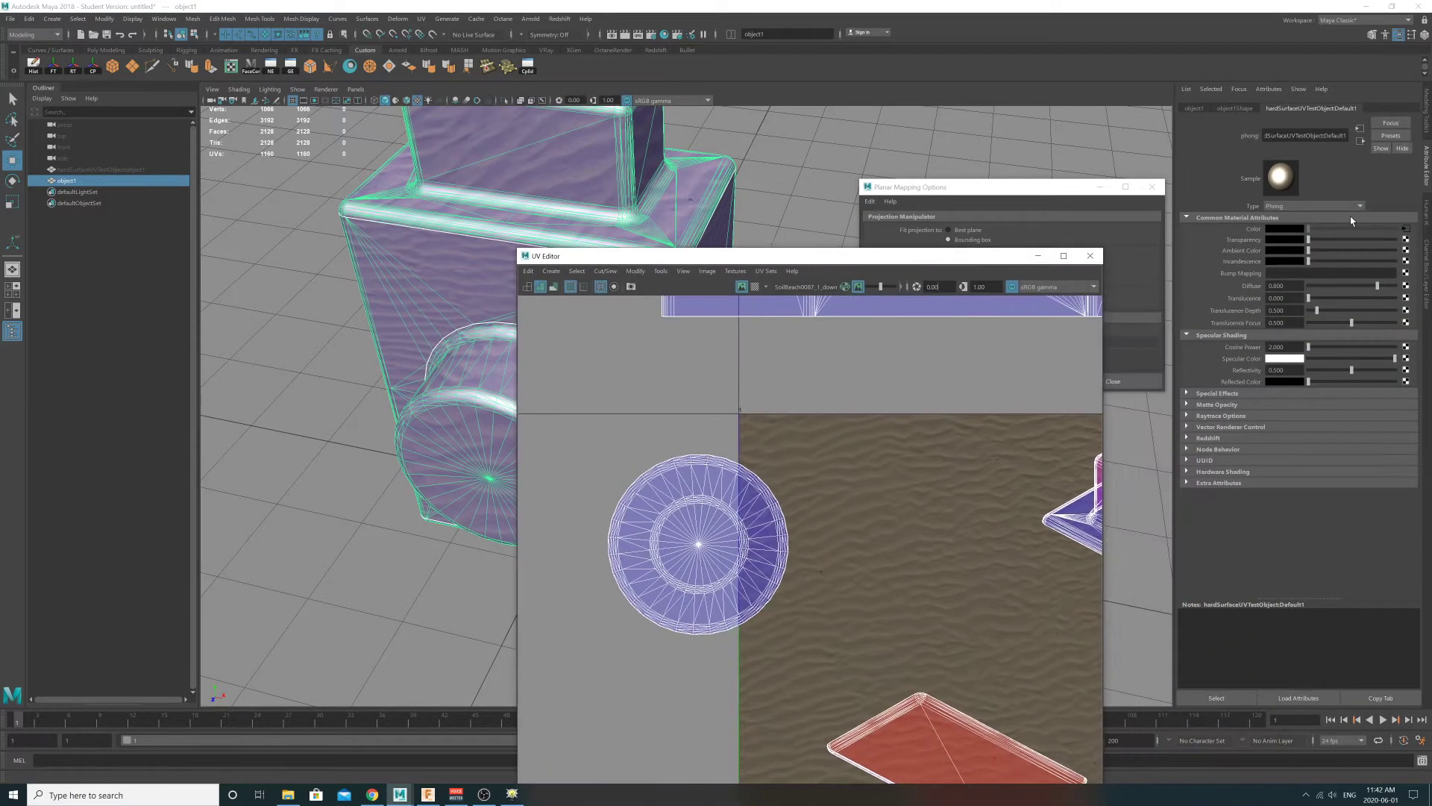
{"action": "left_click", "coordinate": [1406, 230]}
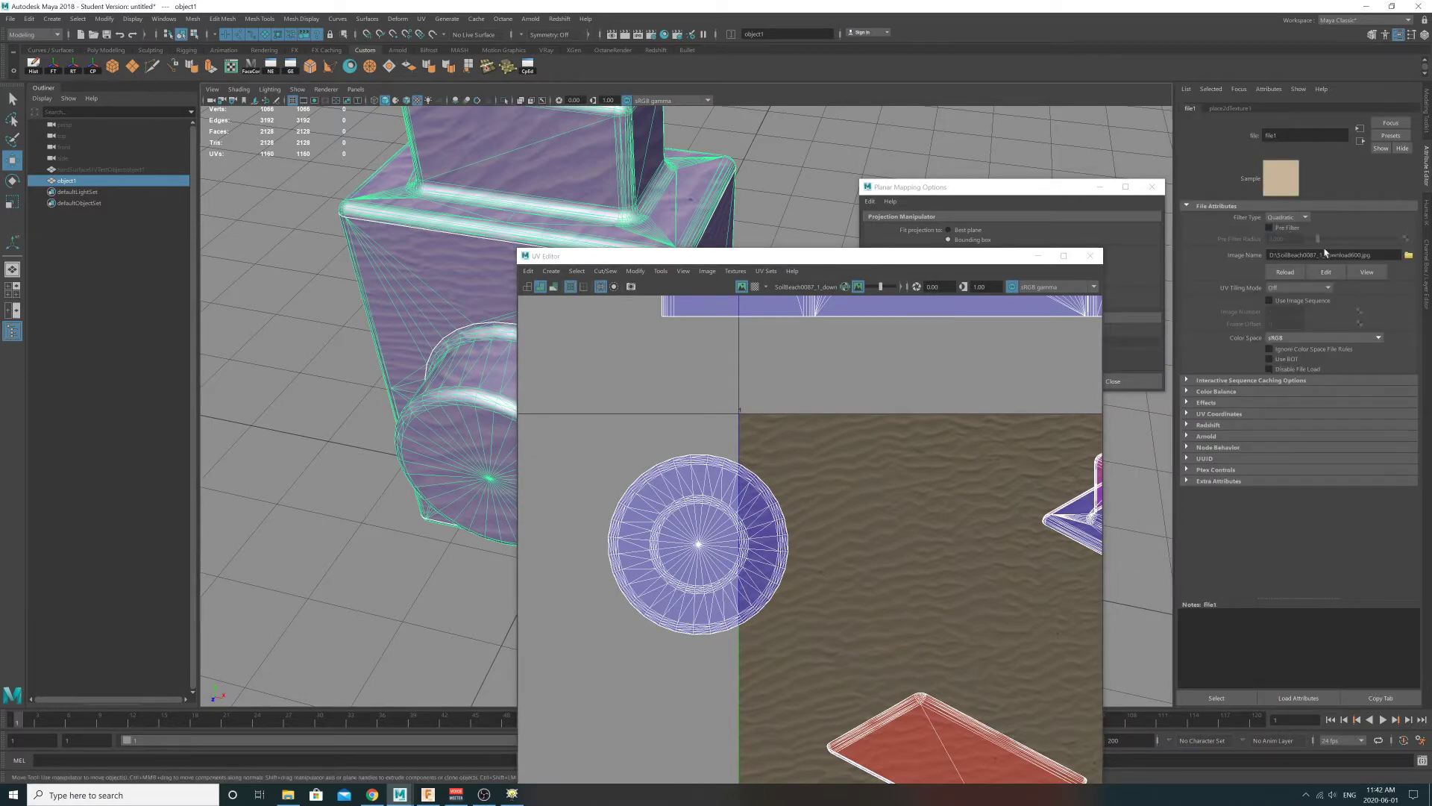
{"action": "left_click", "coordinate": [1223, 109]}
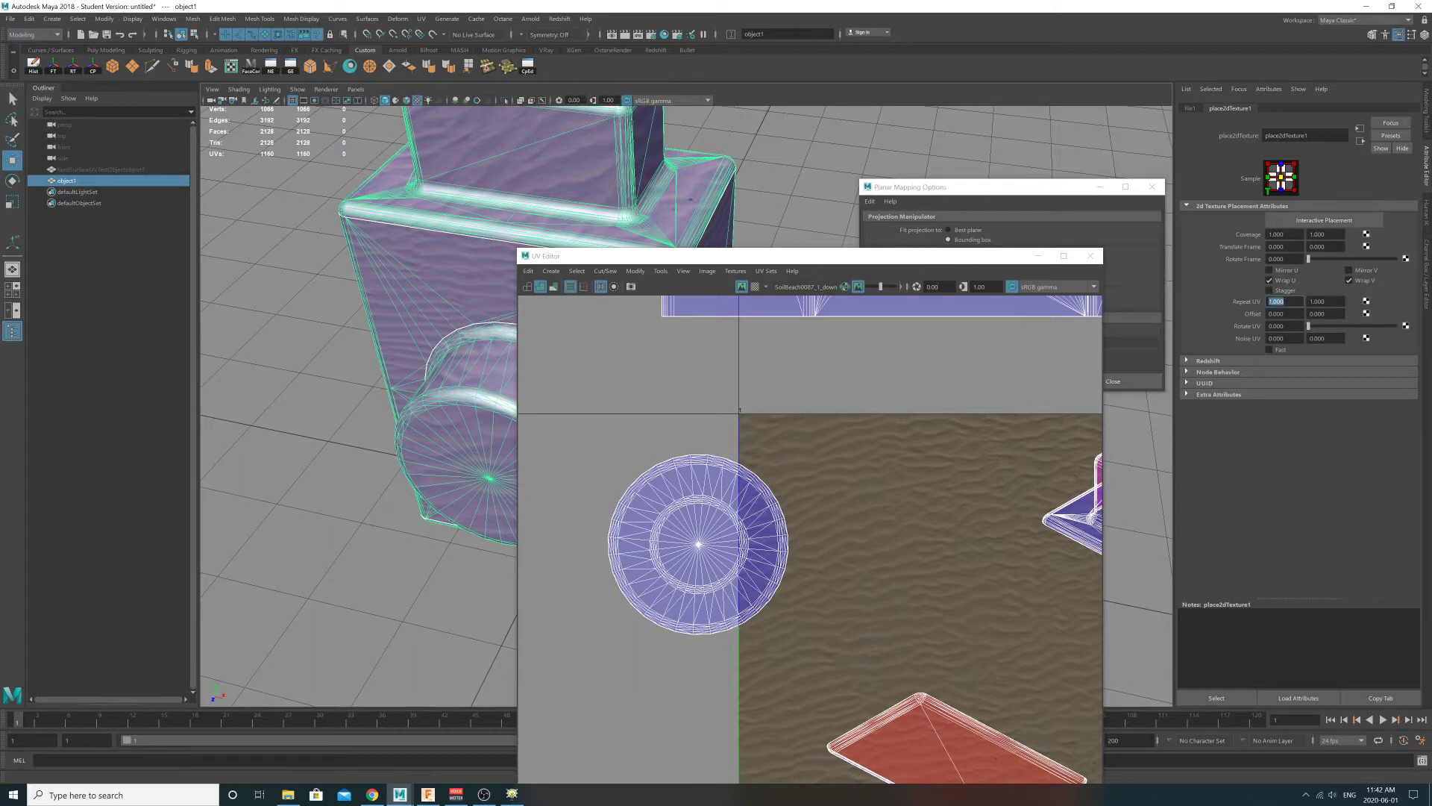
- Set the sand texture's Repeat UV to 4 by 4 and view the denser pattern on the model
{"action": "type", "text": "4"}
{"action": "key", "text": "Return"}
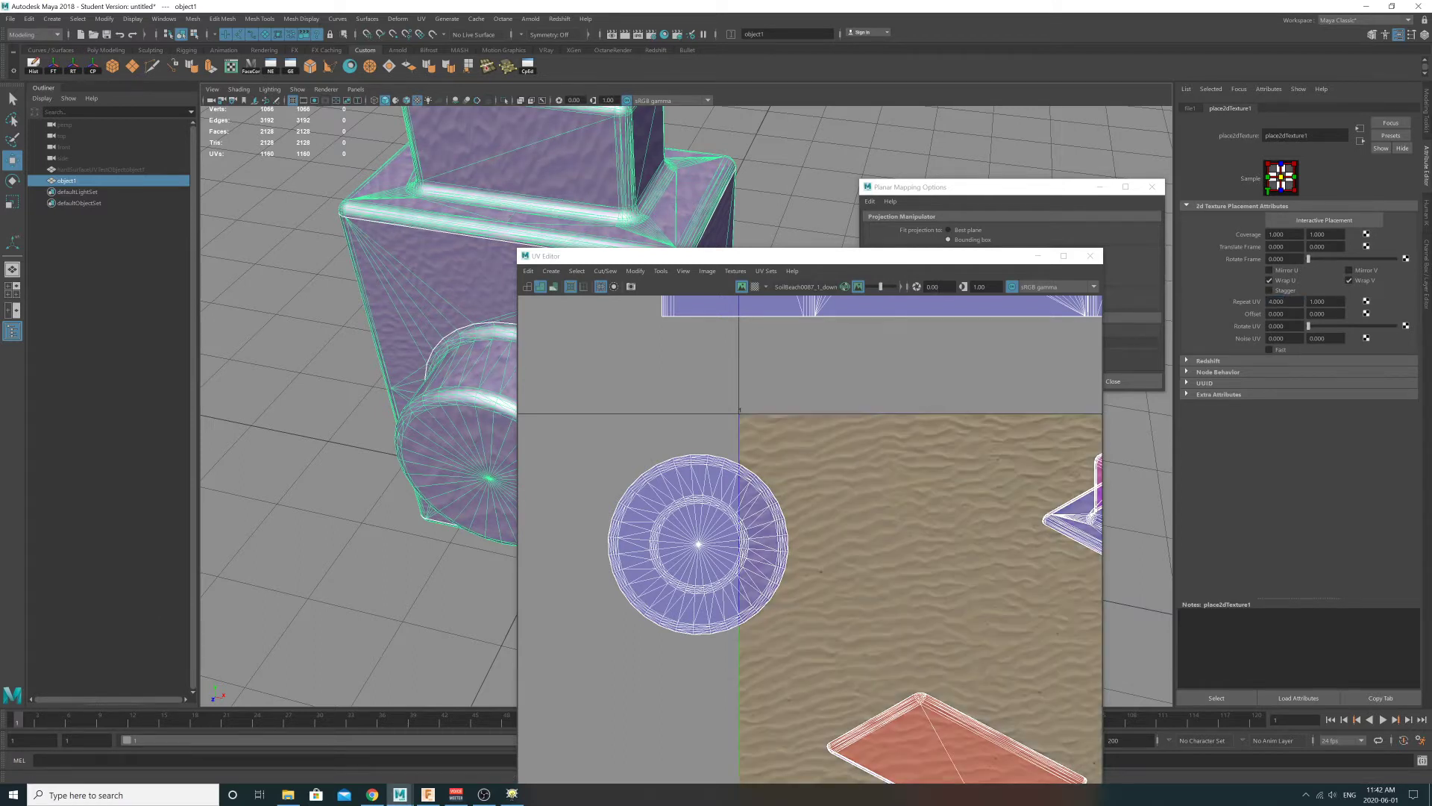
{"action": "key", "text": "Tab"}
{"action": "type", "text": "4"}
{"action": "key", "text": "Return"}
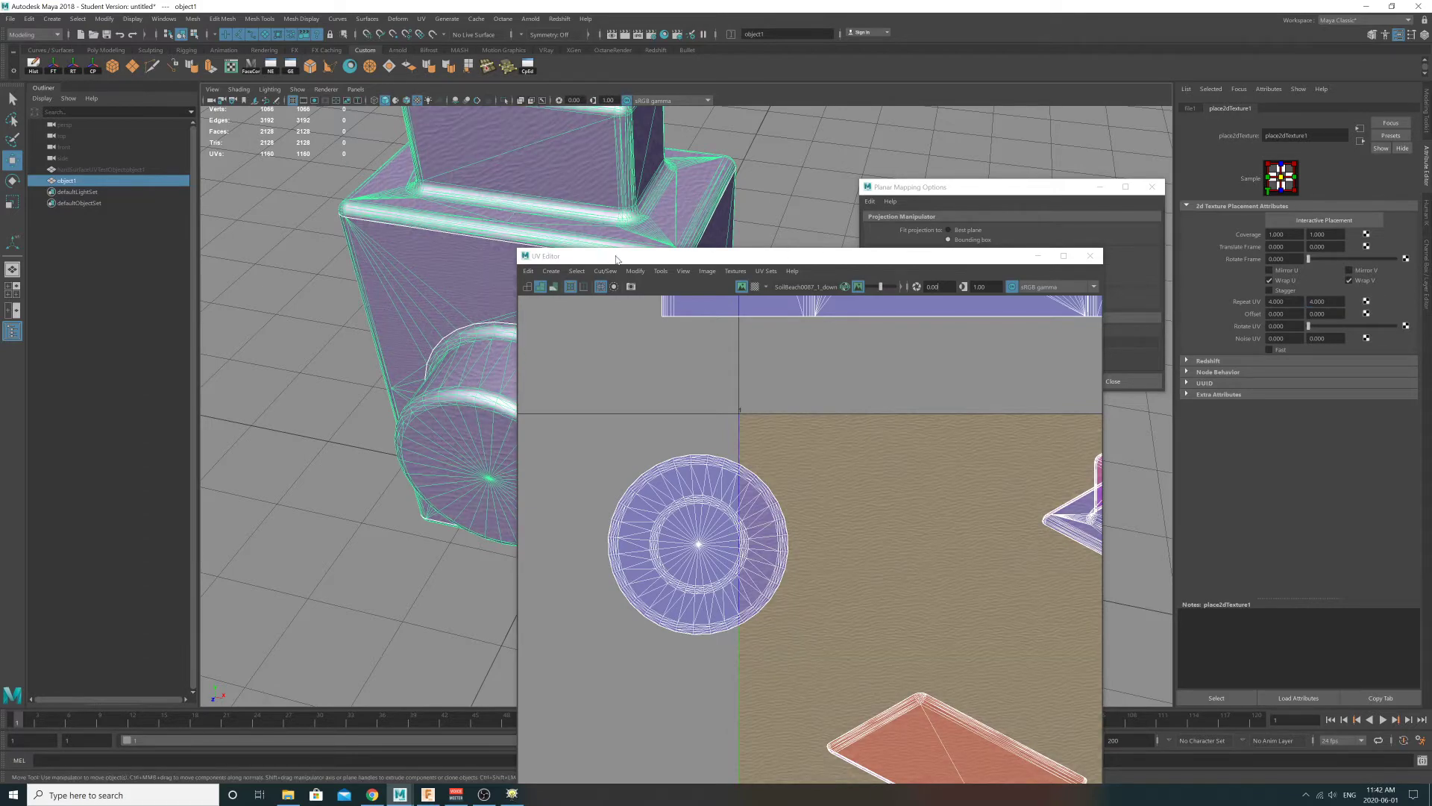
{"action": "left_click_drag", "start_coordinate": [616, 259], "coordinate": [954, 296]}
{"action": "left_click_drag", "start_coordinate": [434, 351], "coordinate": [604, 320], "text": "alt"}
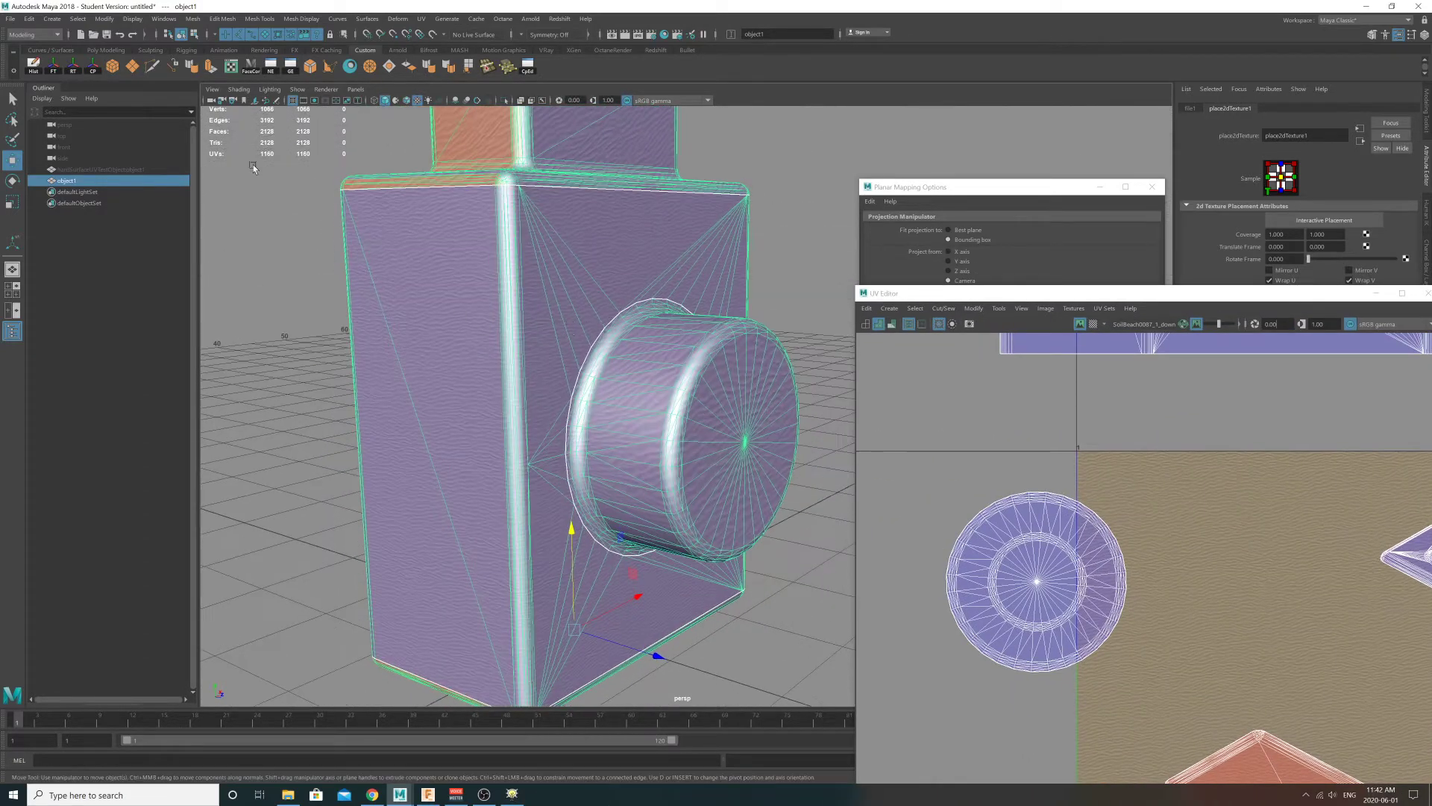
- Return to object selection, deselect the model and examine the sand texture on the body and around the knob
{"action": "left_click", "coordinate": [193, 35]}
{"action": "left_click", "coordinate": [180, 34]}
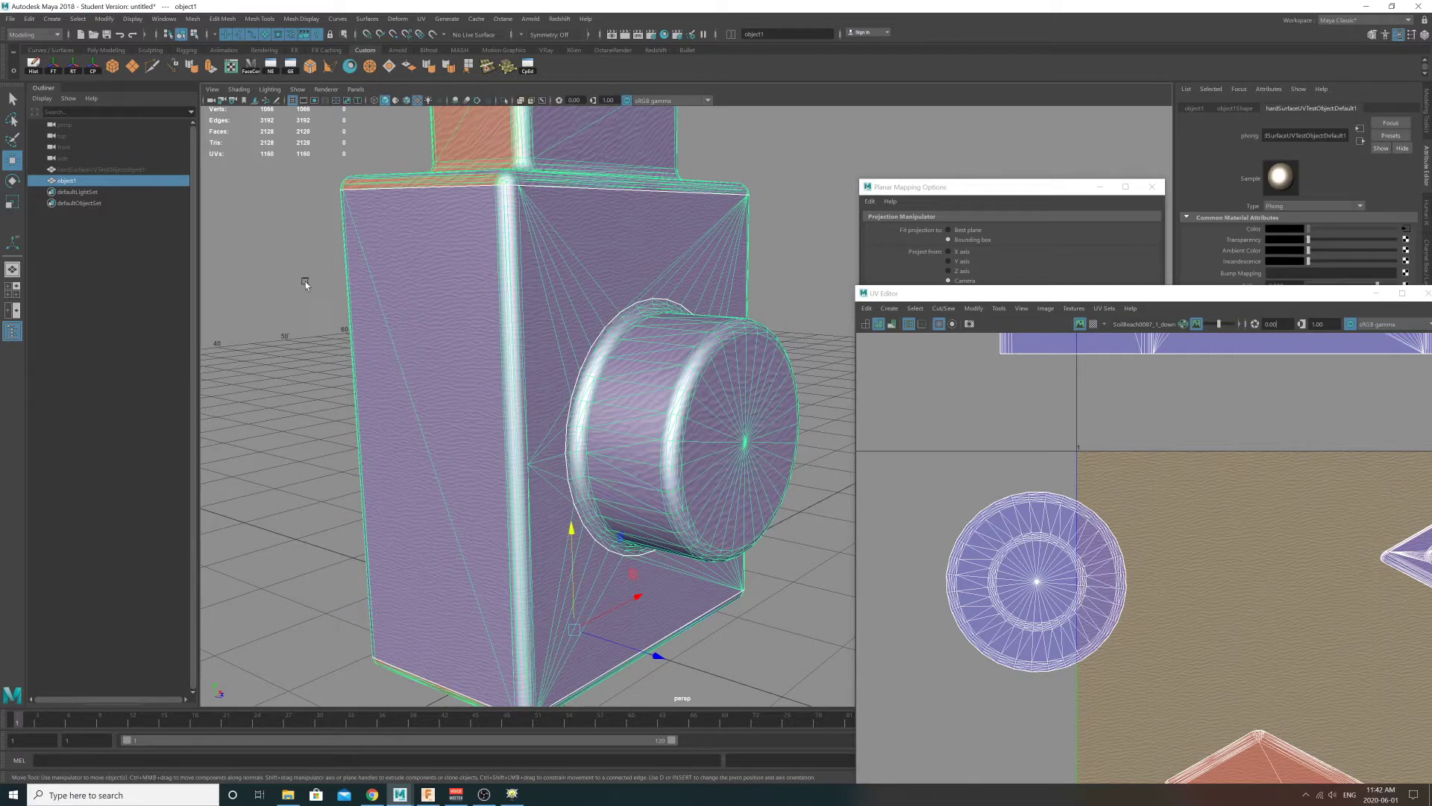
{"action": "left_click", "coordinate": [305, 284]}
{"action": "left_click_drag", "start_coordinate": [441, 310], "coordinate": [582, 318], "text": "alt"}
{"action": "left_click_drag", "start_coordinate": [546, 363], "coordinate": [604, 380], "text": "alt"}
{"action": "left_click_drag", "start_coordinate": [512, 352], "coordinate": [534, 272], "text": "alt"}
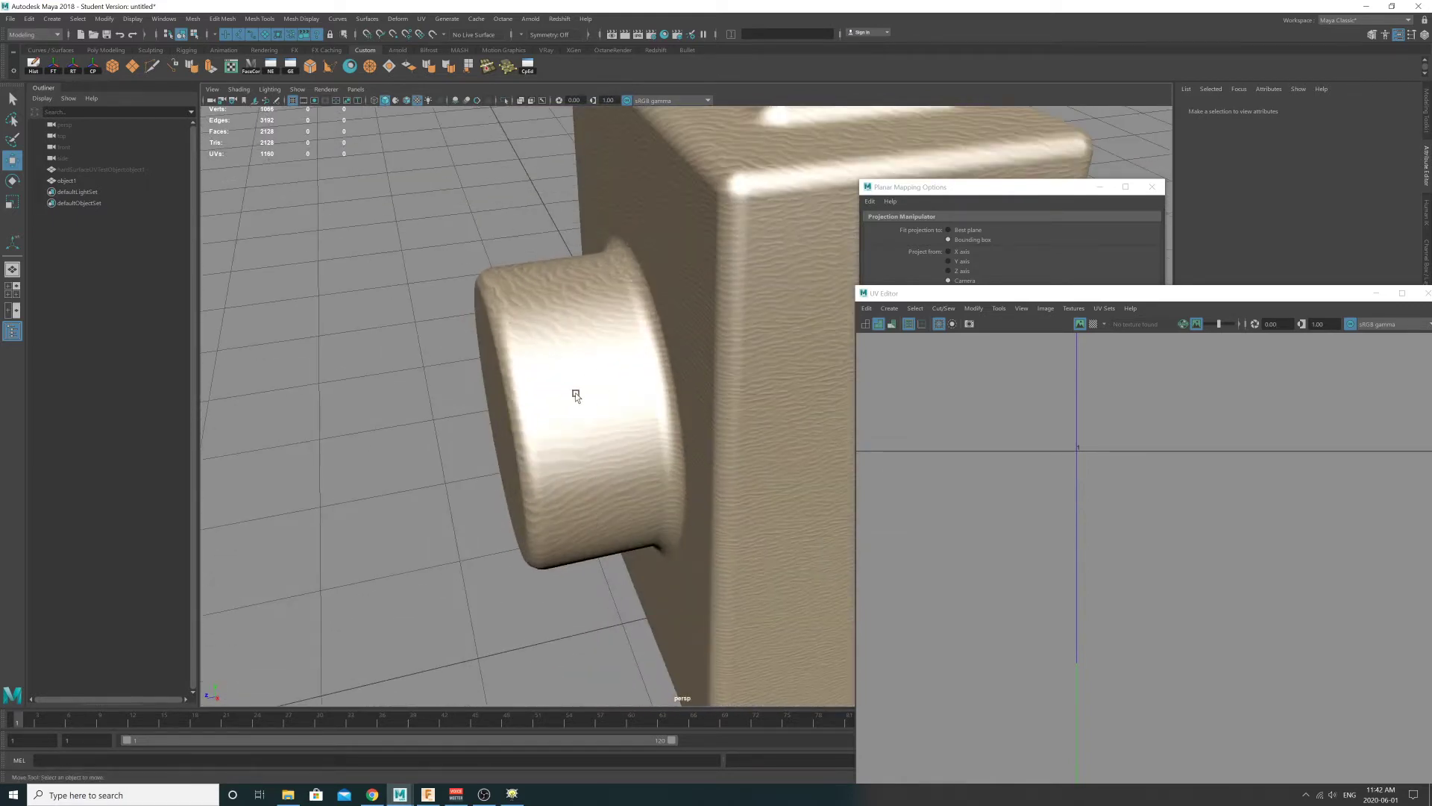
{"action": "left_click_drag", "start_coordinate": [575, 393], "coordinate": [603, 393], "text": "alt"}
- Reselect the model and examine the knob's wireframe alongside its UV shell from several angles
{"action": "left_click", "coordinate": [606, 391]}
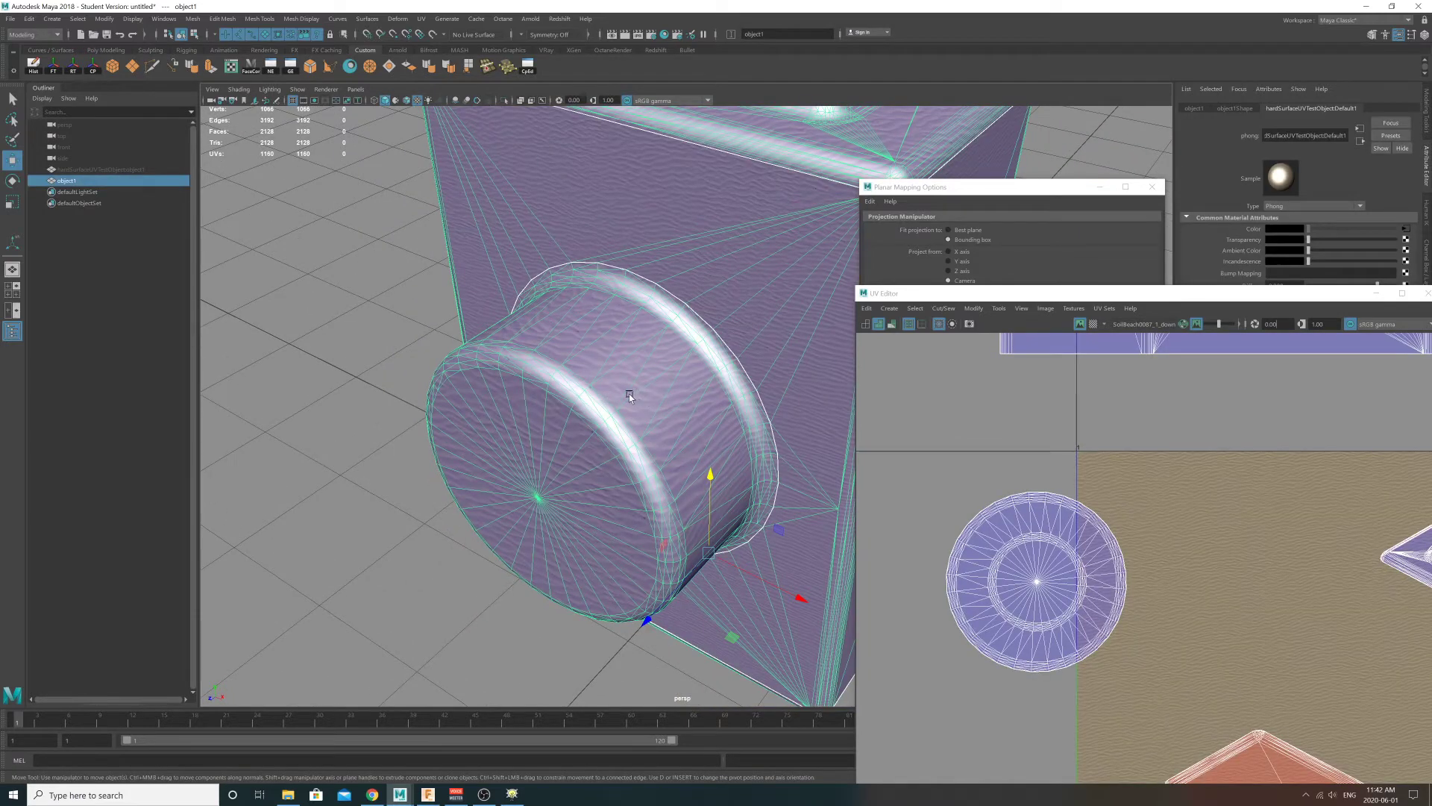
{"action": "left_click_drag", "start_coordinate": [677, 446], "coordinate": [628, 419], "text": "alt"}
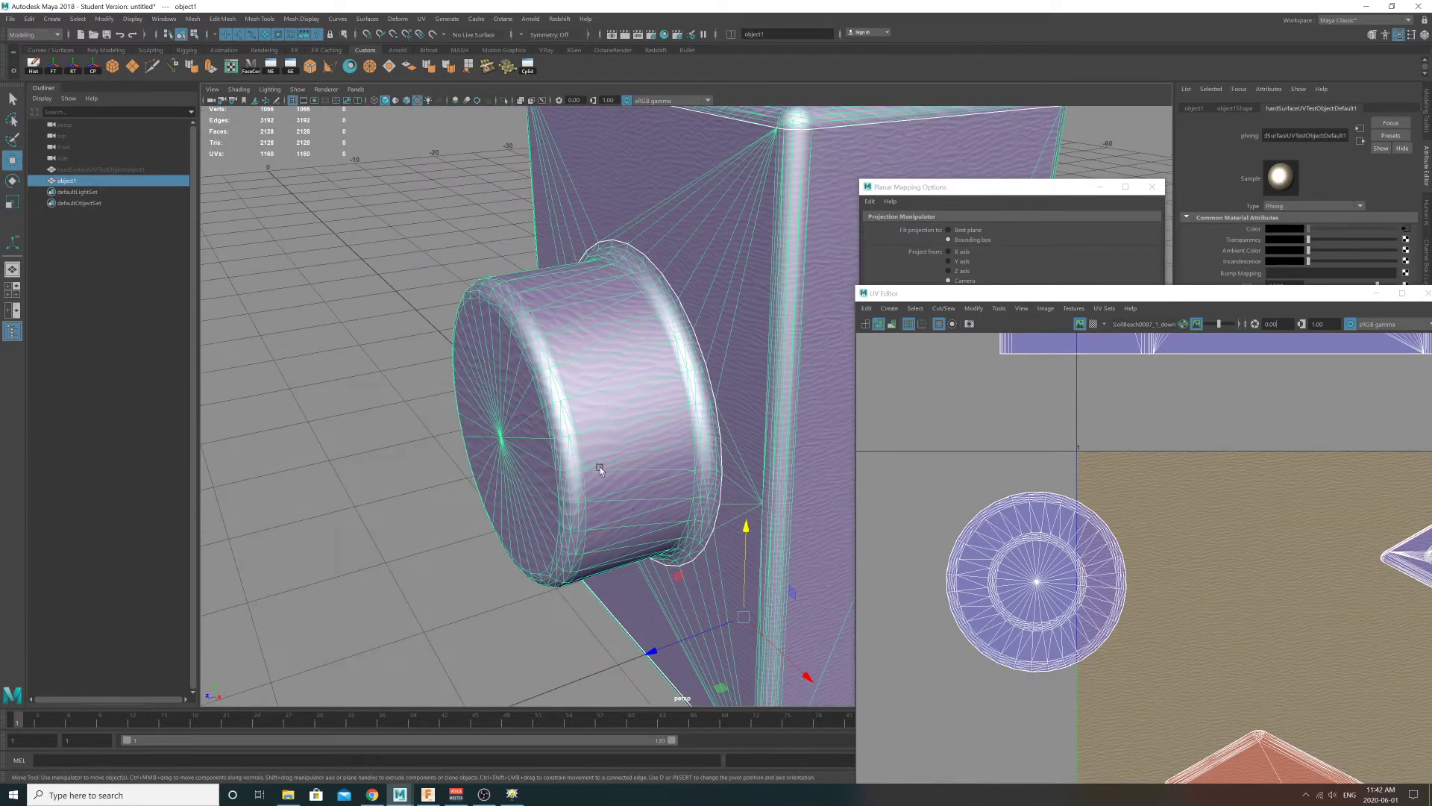
{"action": "scroll", "coordinate": [1220, 576], "scroll_direction": "up", "scroll_amount": 2}
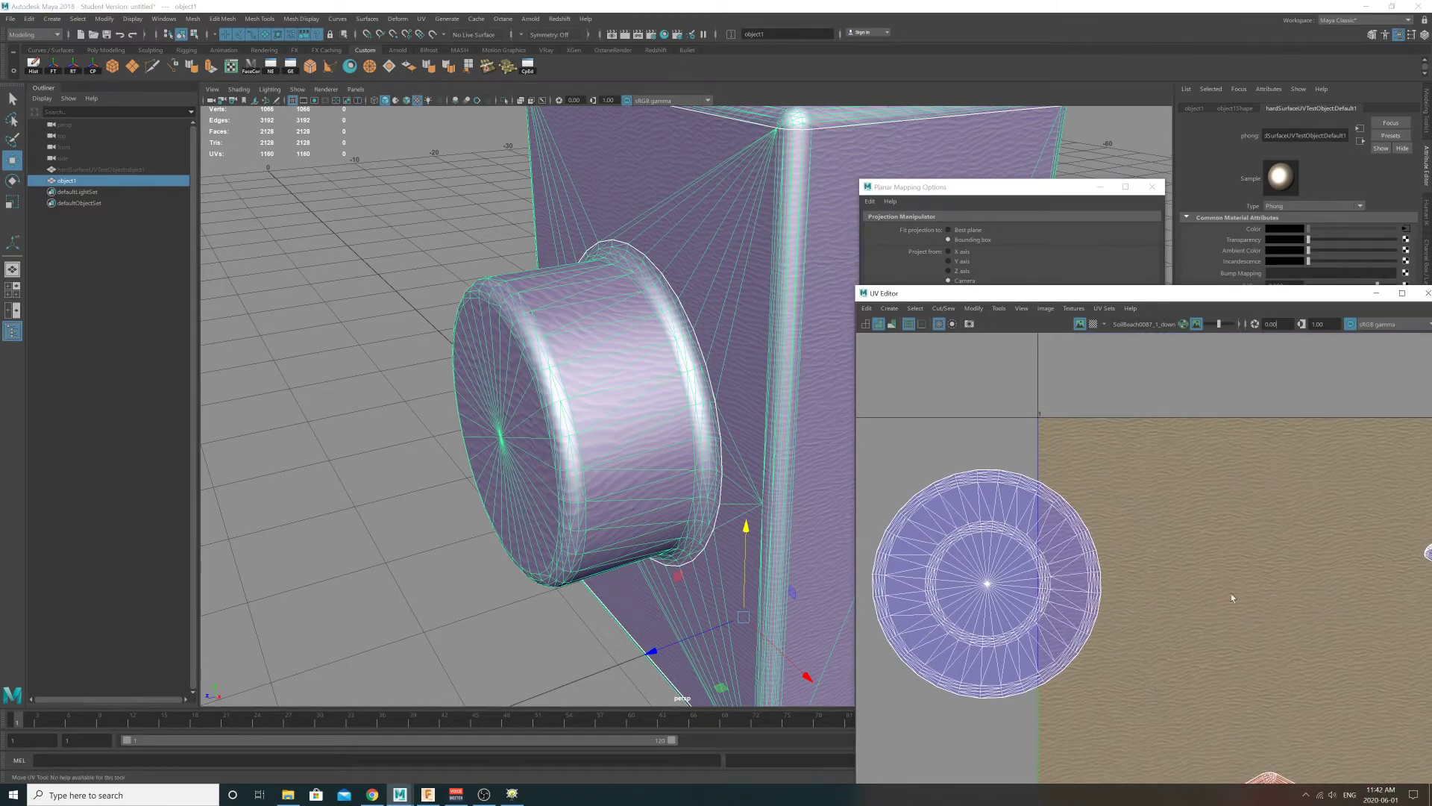
{"action": "right_click_drag", "start_coordinate": [703, 437], "coordinate": [861, 479], "text": "alt"}
{"action": "right_click_drag", "start_coordinate": [657, 407], "coordinate": [579, 390], "text": "alt"}
{"action": "left_click_drag", "start_coordinate": [552, 403], "coordinate": [512, 339], "text": "alt"}
{"action": "scroll", "coordinate": [593, 394], "scroll_direction": "down", "scroll_amount": 3}
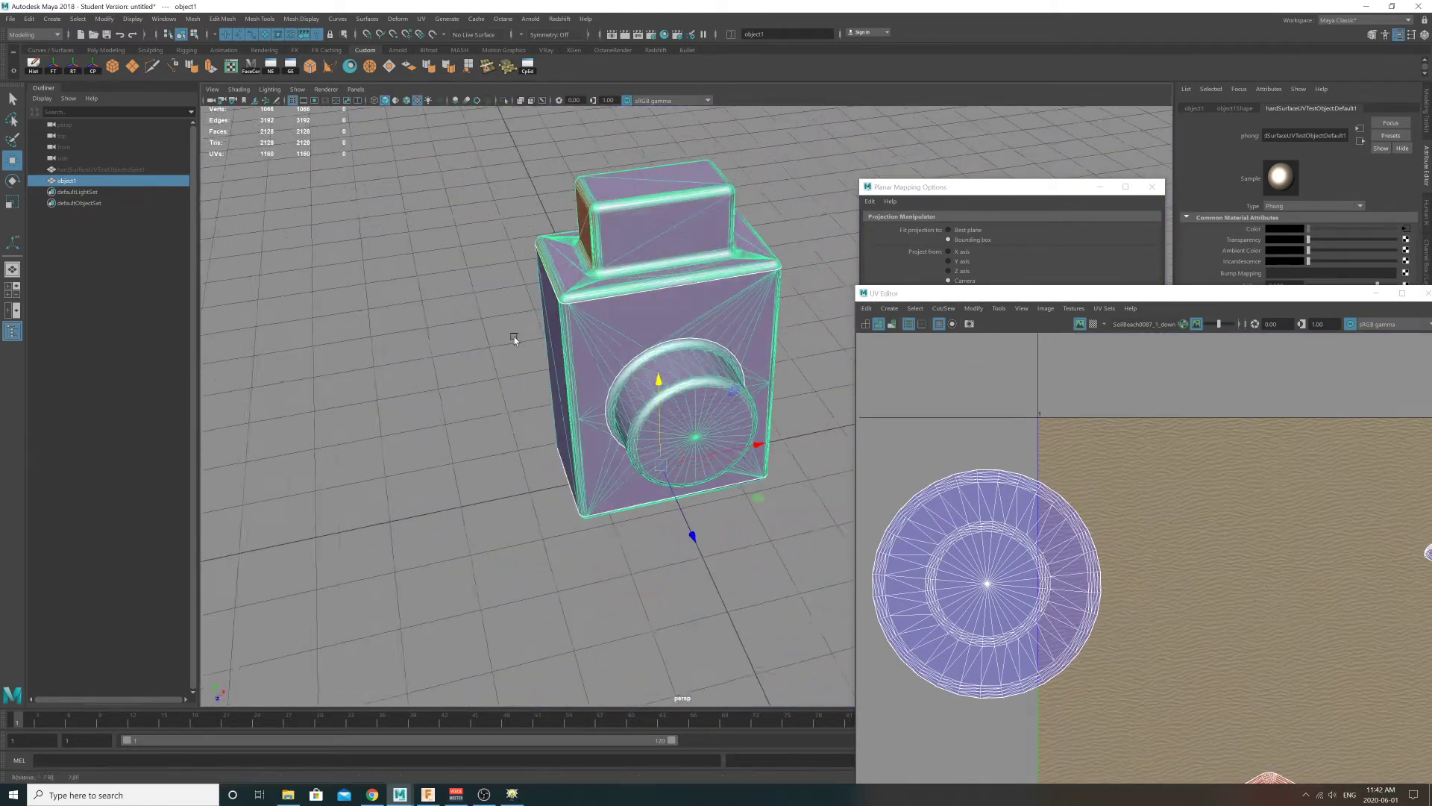
{"action": "scroll", "coordinate": [512, 339], "scroll_direction": "down", "scroll_amount": 1}
- Create a polygon cube, place it beside the model's body and scale it uniformly to about 9.51
{"action": "left_click", "coordinate": [112, 65]}
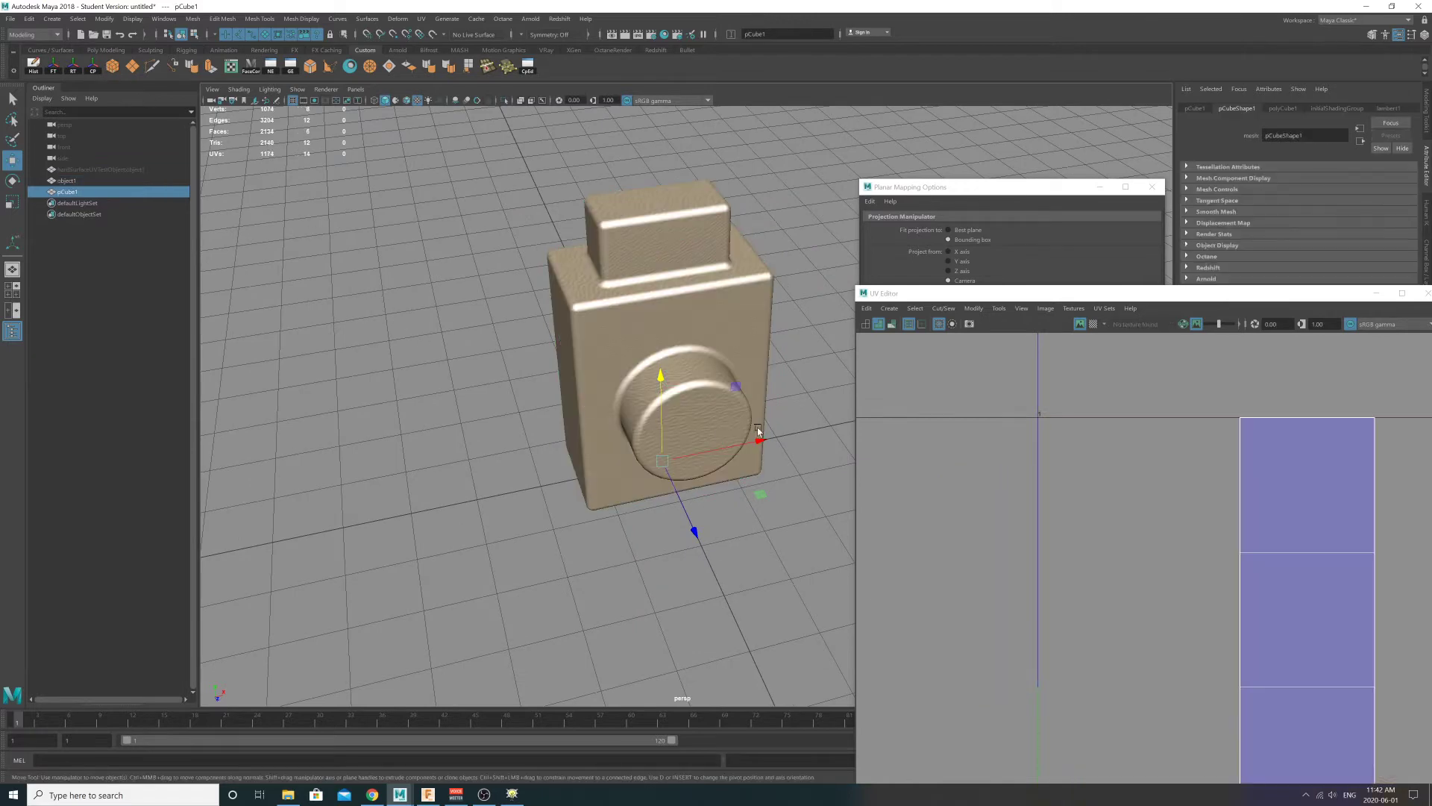
{"action": "key", "text": "r"}
{"action": "left_click_drag", "start_coordinate": [464, 414], "coordinate": [523, 412]}
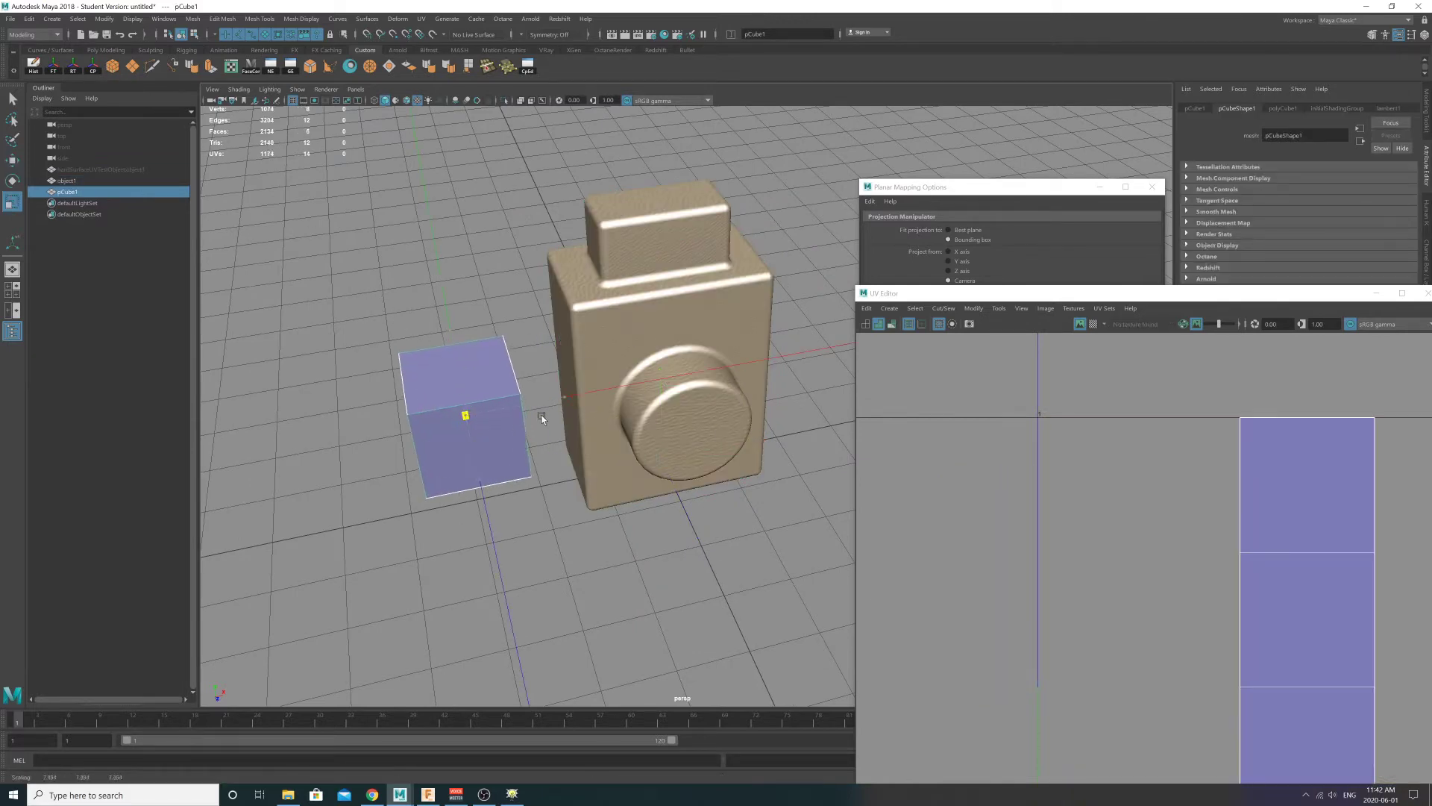
- Set the cube's subdivision width, height and depth to 7 each
{"action": "left_click", "coordinate": [1424, 270]}
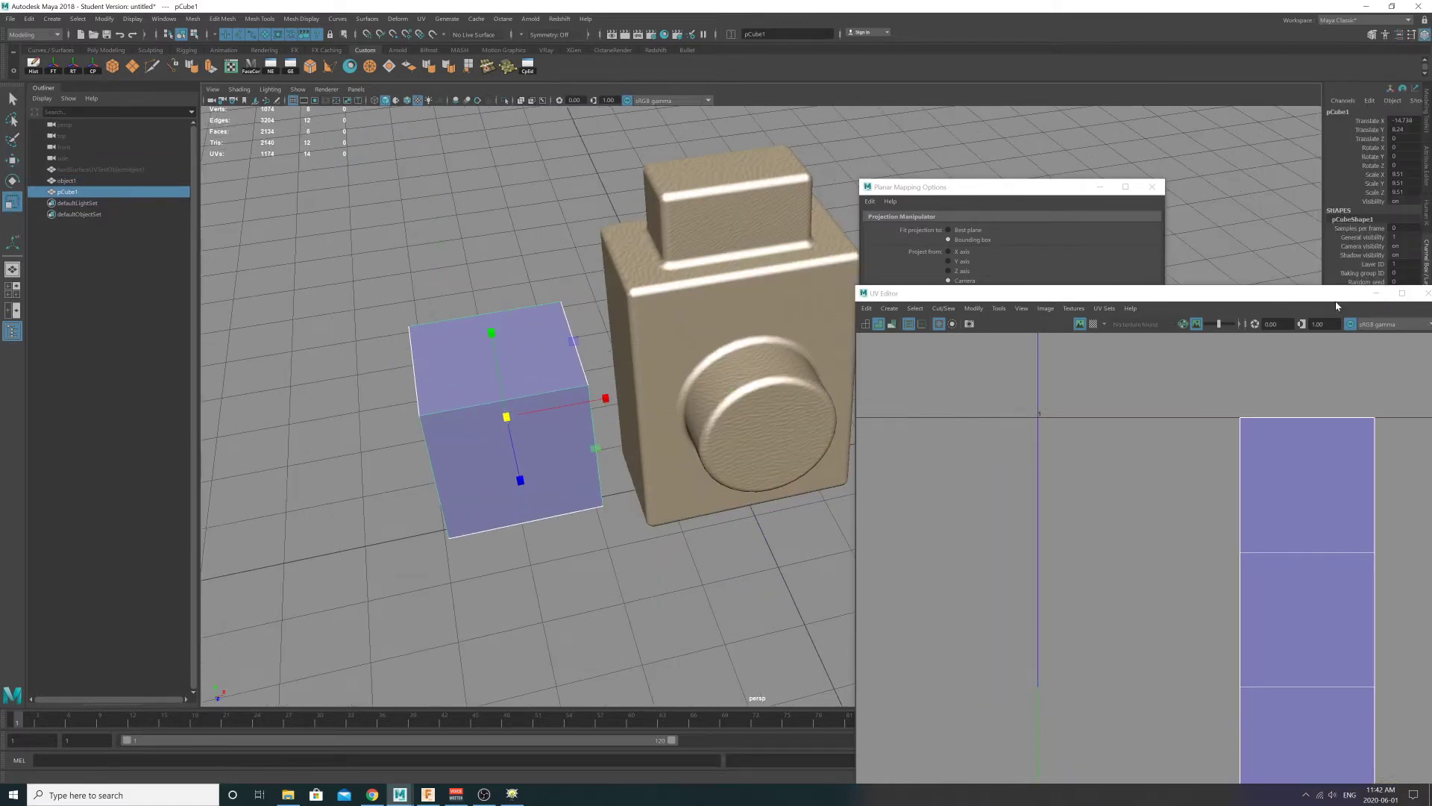
{"action": "left_click_drag", "start_coordinate": [1181, 360], "coordinate": [842, 356]}
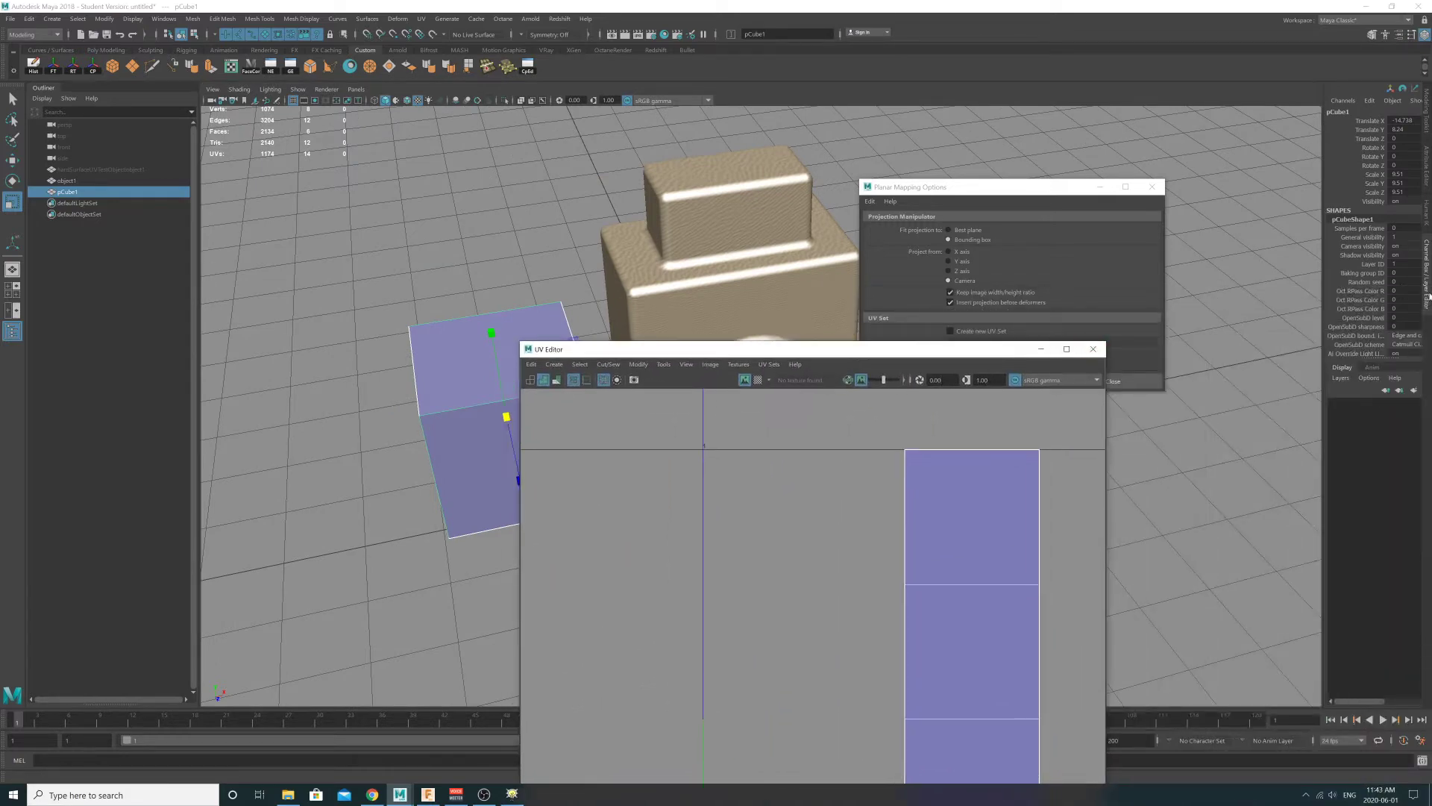
{"action": "left_click", "coordinate": [1426, 125]}
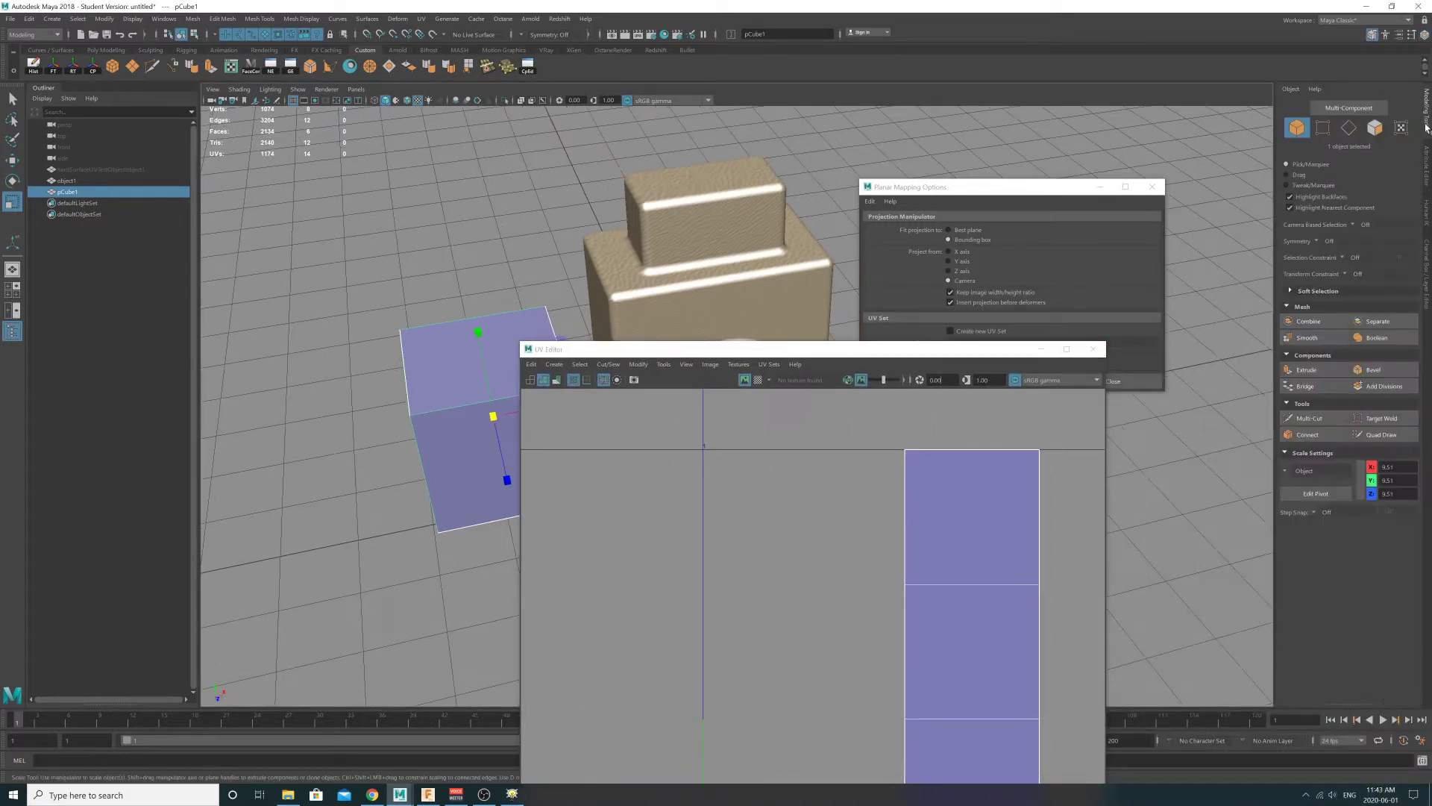
{"action": "left_click", "coordinate": [1425, 191]}
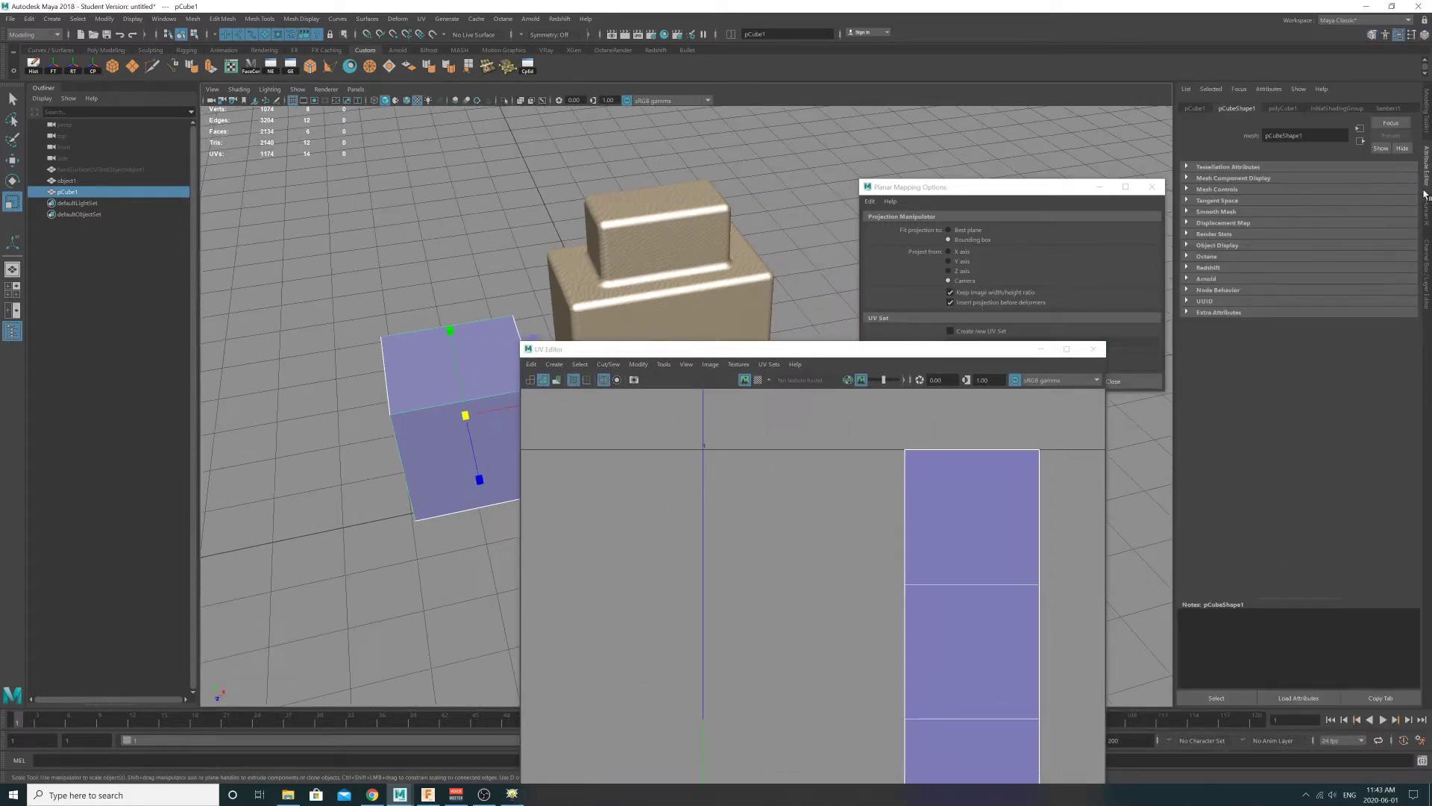
{"action": "left_click", "coordinate": [1426, 248]}
{"action": "left_click", "coordinate": [1358, 344]}
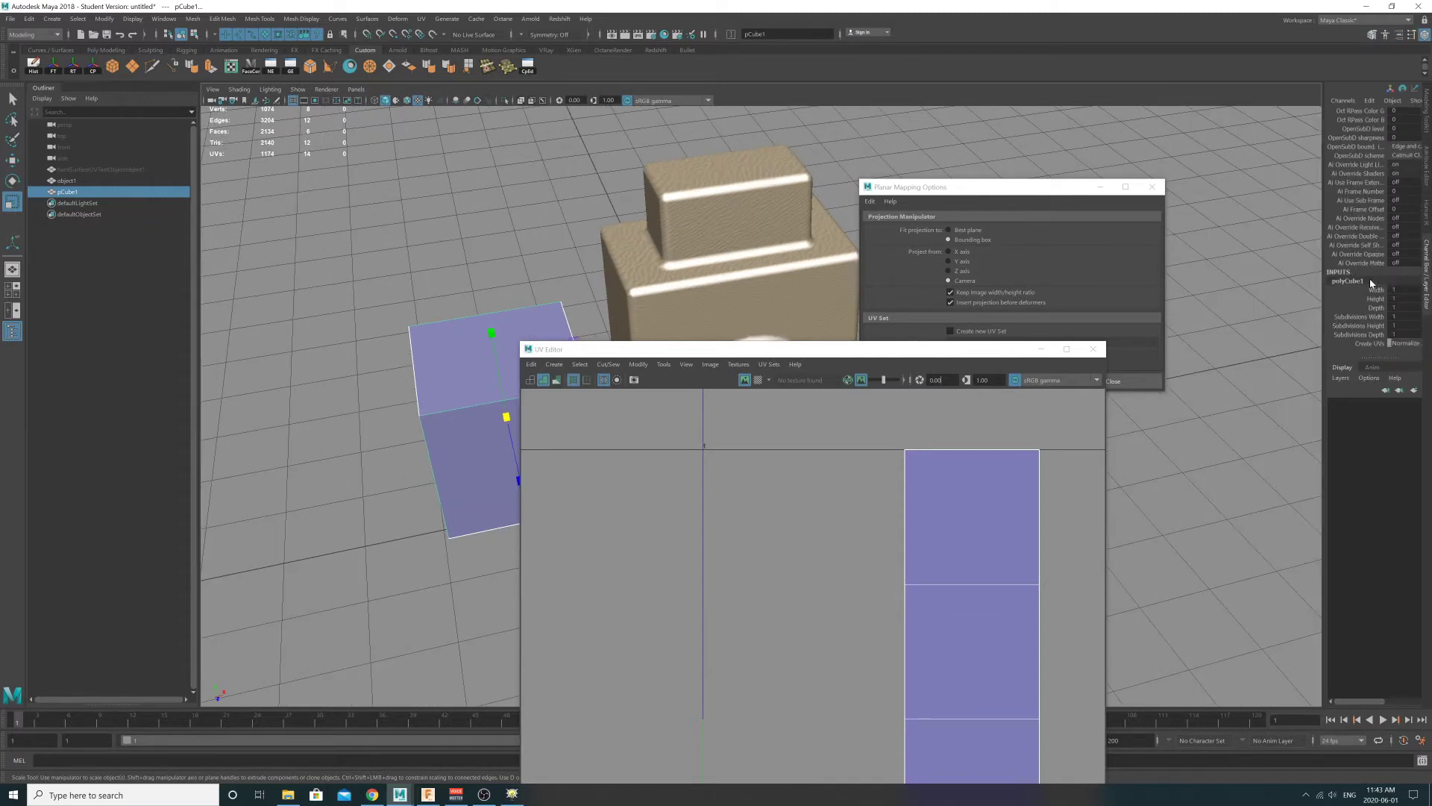
{"action": "left_click_drag", "start_coordinate": [1366, 319], "coordinate": [1360, 336]}
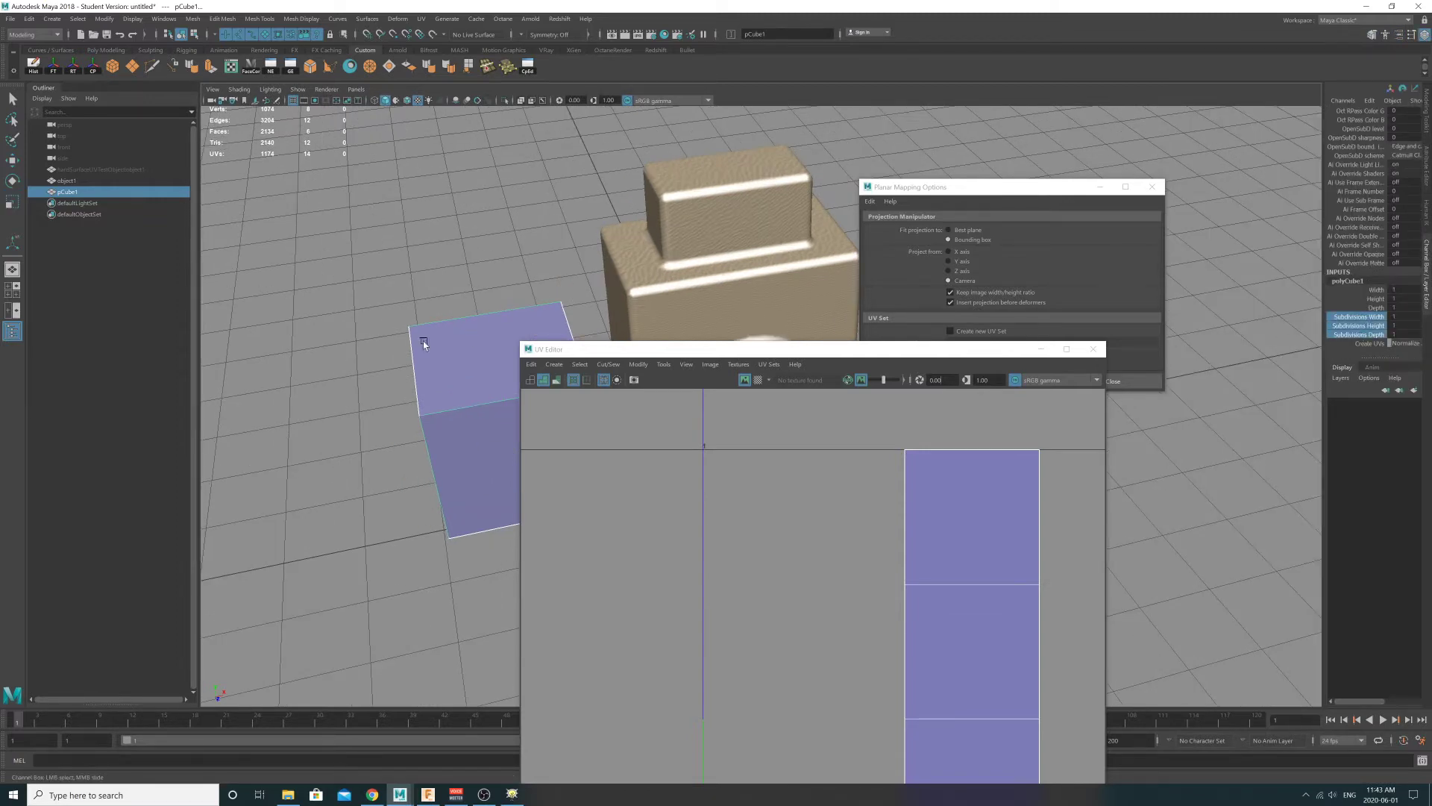
{"action": "middle_click_drag", "start_coordinate": [423, 344], "coordinate": [413, 309]}
- Switch the cube to edge selection and select a full horizontal edge loop around it
{"action": "left_click_drag", "start_coordinate": [632, 346], "coordinate": [865, 227]}
{"action": "middle_click_drag", "start_coordinate": [418, 348], "coordinate": [590, 351], "text": "alt"}
{"action": "right_click_drag", "start_coordinate": [589, 350], "coordinate": [598, 378], "text": "alt"}
{"action": "left_click_drag", "start_coordinate": [598, 376], "coordinate": [530, 445], "text": "alt"}
{"action": "right_click_drag", "start_coordinate": [530, 425], "coordinate": [529, 403]}
{"action": "left_click_drag", "start_coordinate": [529, 409], "coordinate": [526, 432], "text": "alt"}
{"action": "left_click", "coordinate": [526, 435]}
{"action": "key", "text": "r"}
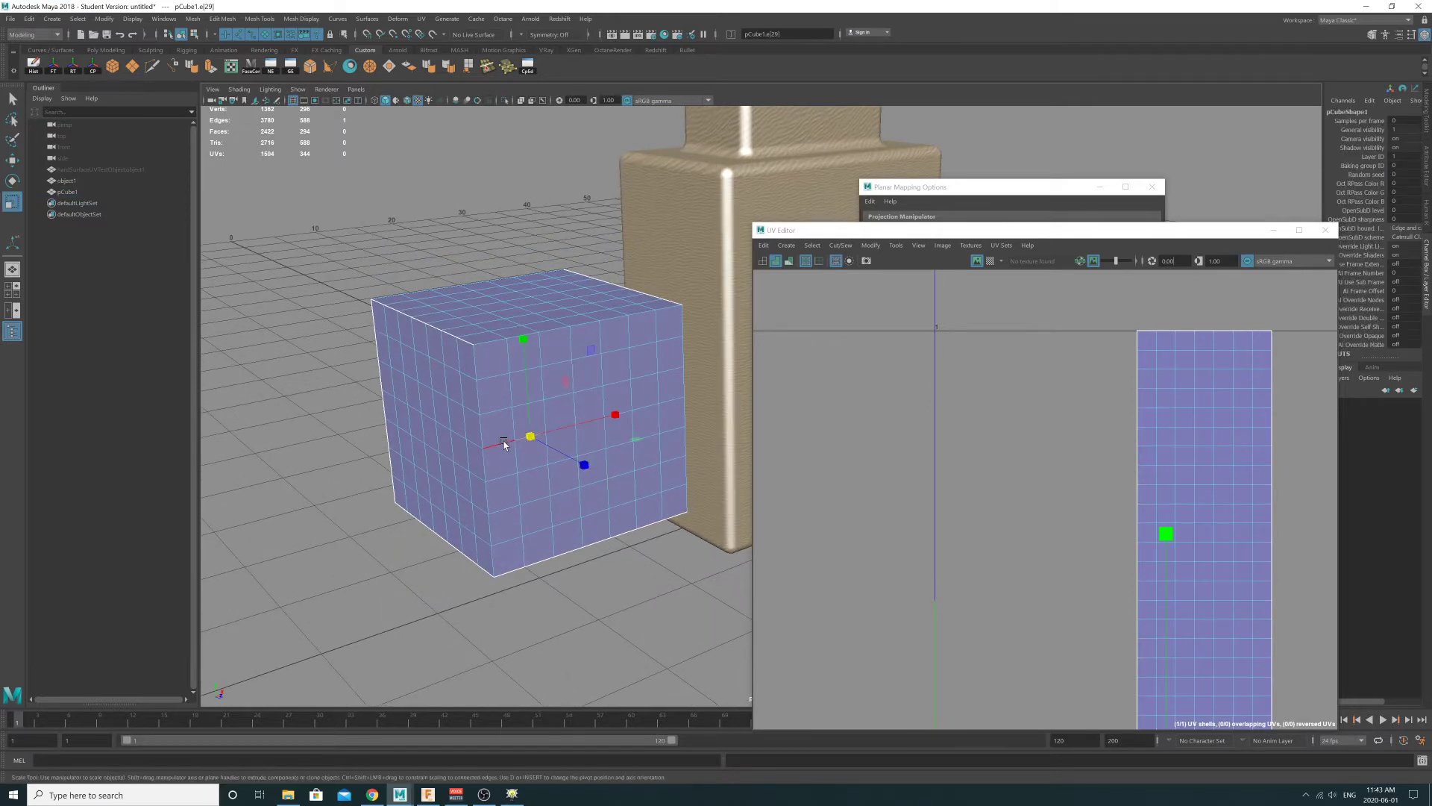
{"action": "double_click", "coordinate": [503, 444]}
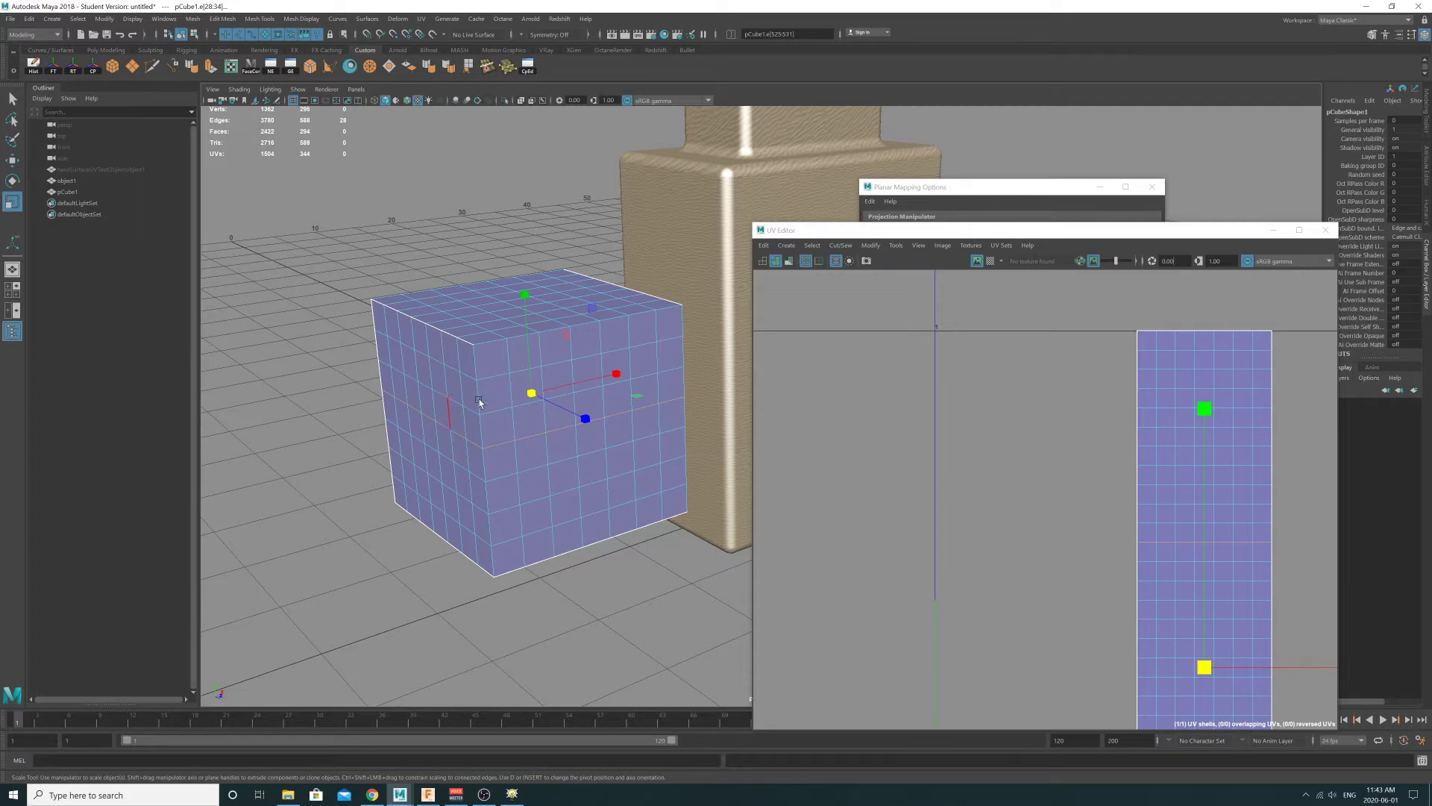
{"action": "left_click_drag", "start_coordinate": [479, 403], "coordinate": [618, 372], "text": "alt"}
- Select the textured model in edge mode and try to pick an edge loop on the knob's side
{"action": "left_click", "coordinate": [553, 385]}
{"action": "right_click", "coordinate": [585, 394]}
{"action": "left_click", "coordinate": [584, 361]}
{"action": "left_click", "coordinate": [588, 382]}
{"action": "scroll", "coordinate": [617, 371], "scroll_direction": "up", "scroll_amount": 2}
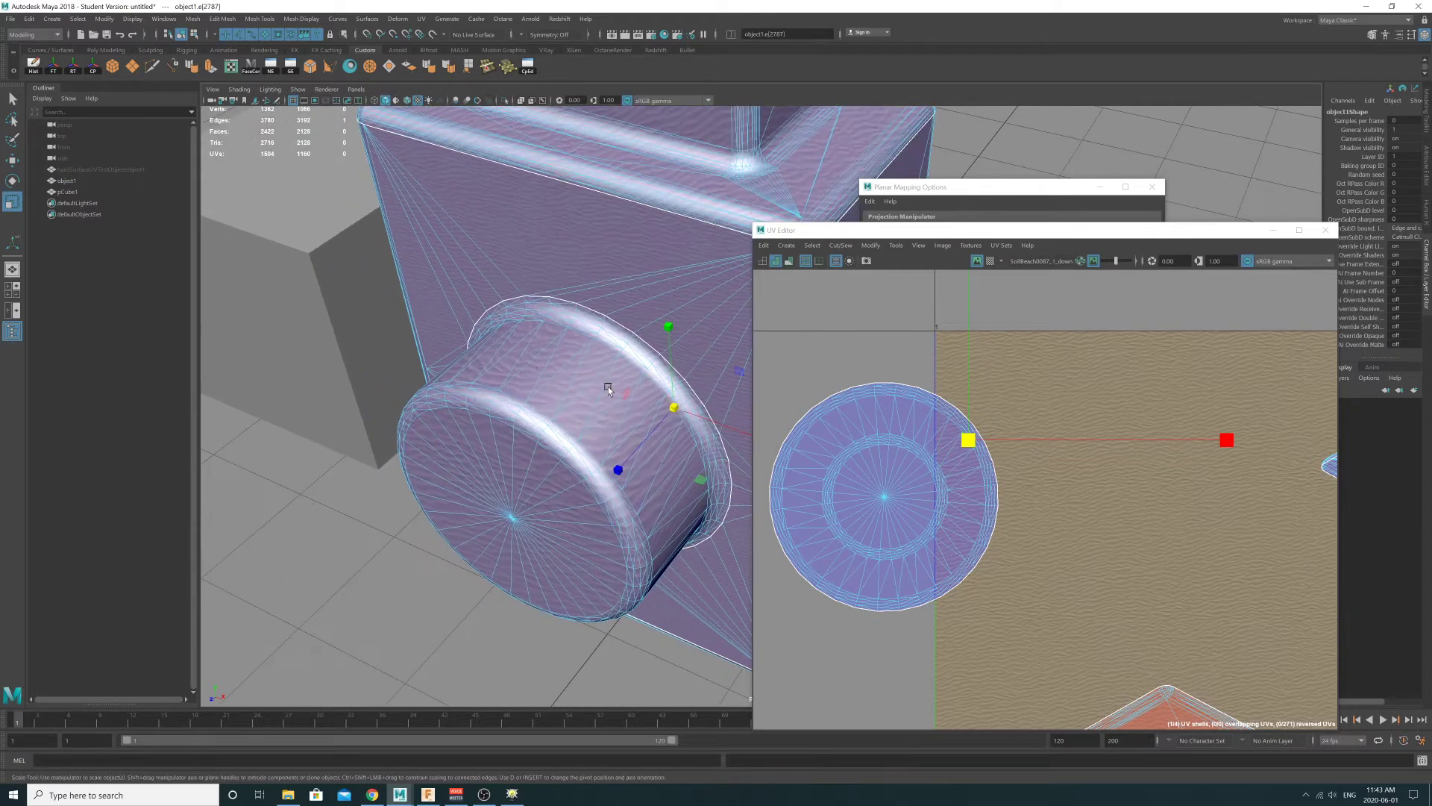
{"action": "left_click_drag", "start_coordinate": [534, 419], "coordinate": [502, 411], "text": "alt"}
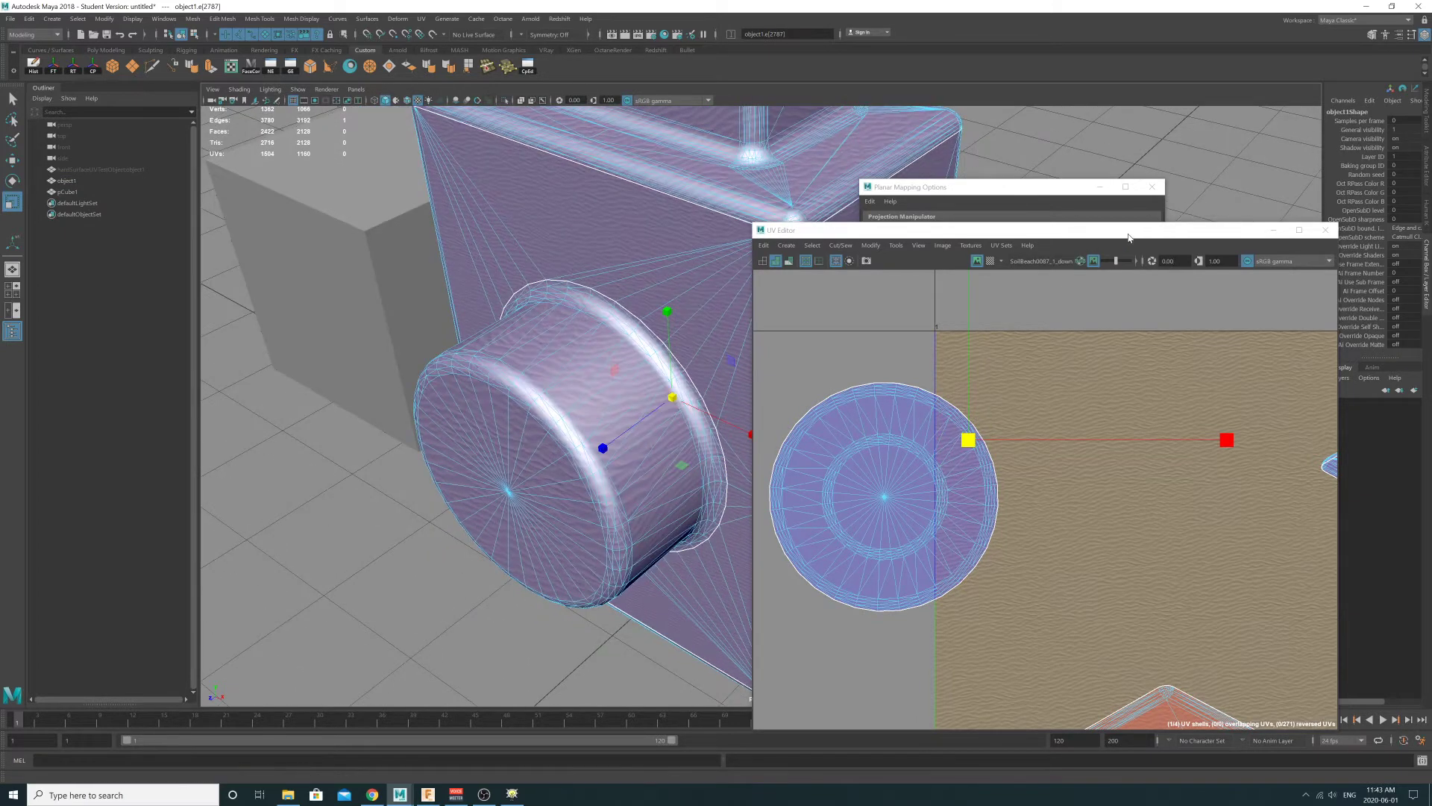
{"action": "left_click_drag", "start_coordinate": [1126, 234], "coordinate": [1179, 228]}
{"action": "left_click_drag", "start_coordinate": [711, 443], "coordinate": [609, 419], "text": "alt"}
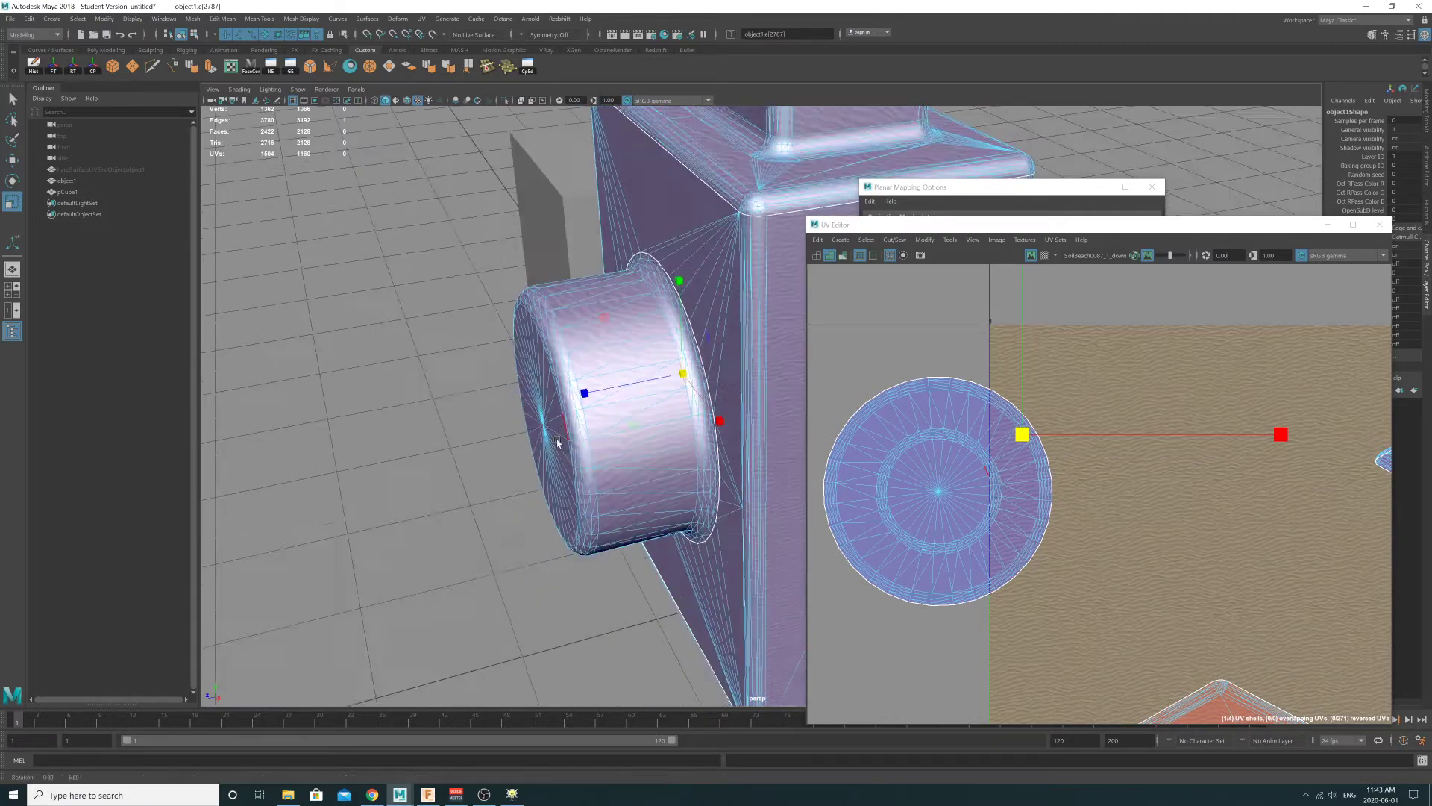
{"action": "middle_click_drag", "start_coordinate": [608, 418], "coordinate": [709, 450], "text": "alt"}
{"action": "scroll", "coordinate": [709, 449], "scroll_direction": "up", "scroll_amount": 2}
{"action": "left_click_drag", "start_coordinate": [710, 449], "coordinate": [626, 387], "text": "alt"}
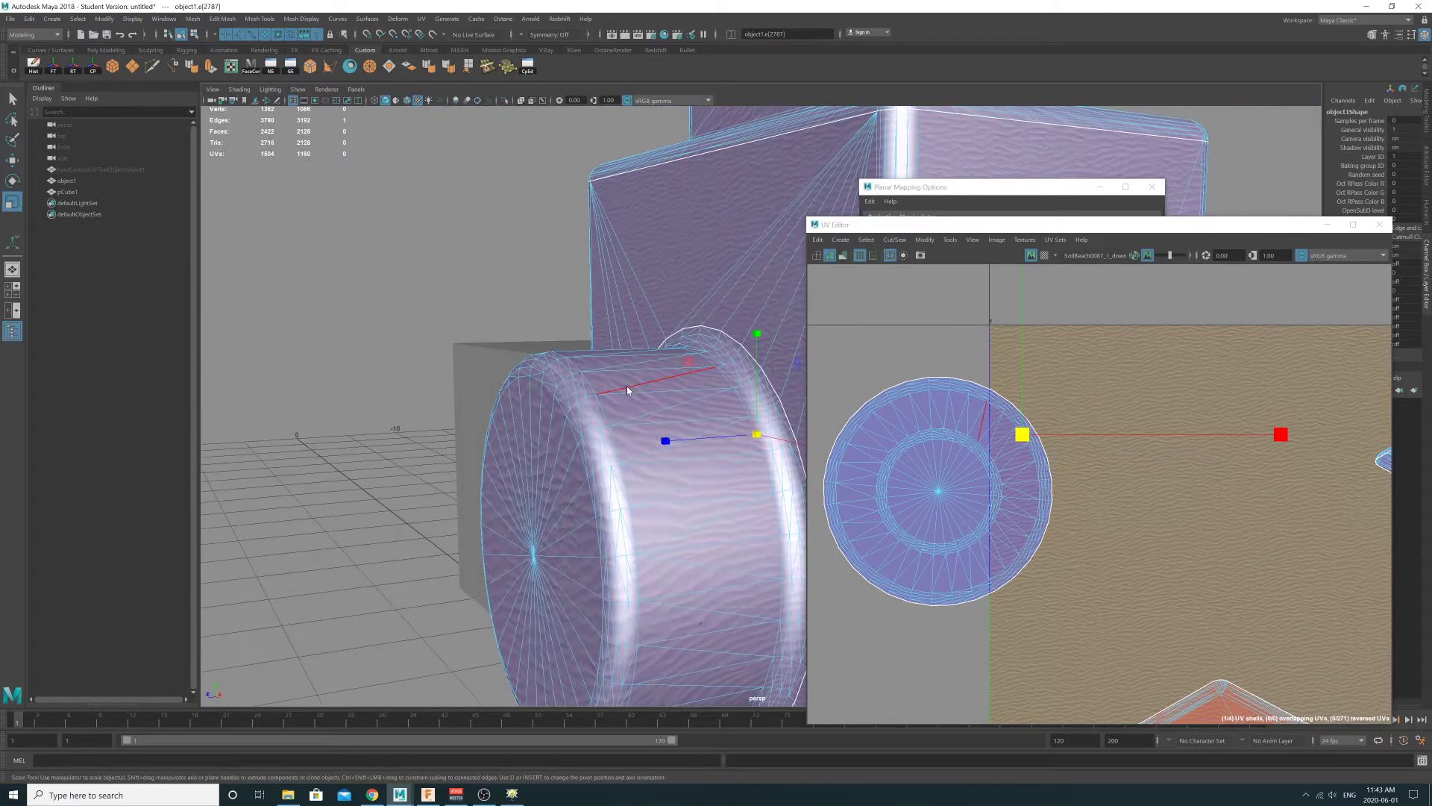
- Pick a vertex on the knob's front rim and activate the Shortest Edge Path Tool
{"action": "right_click_drag", "start_coordinate": [627, 387], "coordinate": [581, 384]}
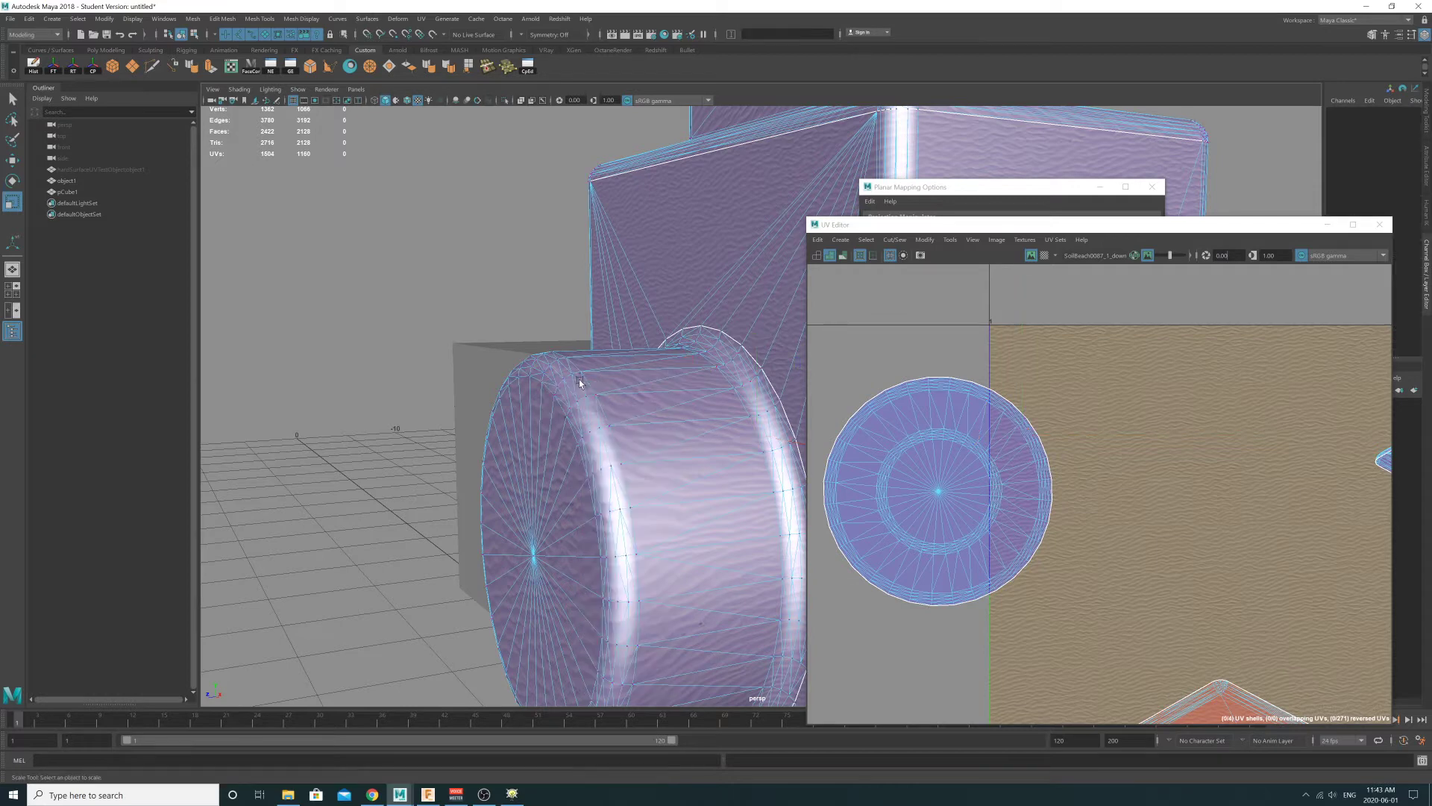
{"action": "left_click", "coordinate": [594, 396]}
{"action": "left_click_drag", "start_coordinate": [594, 396], "coordinate": [593, 362], "text": "alt"}
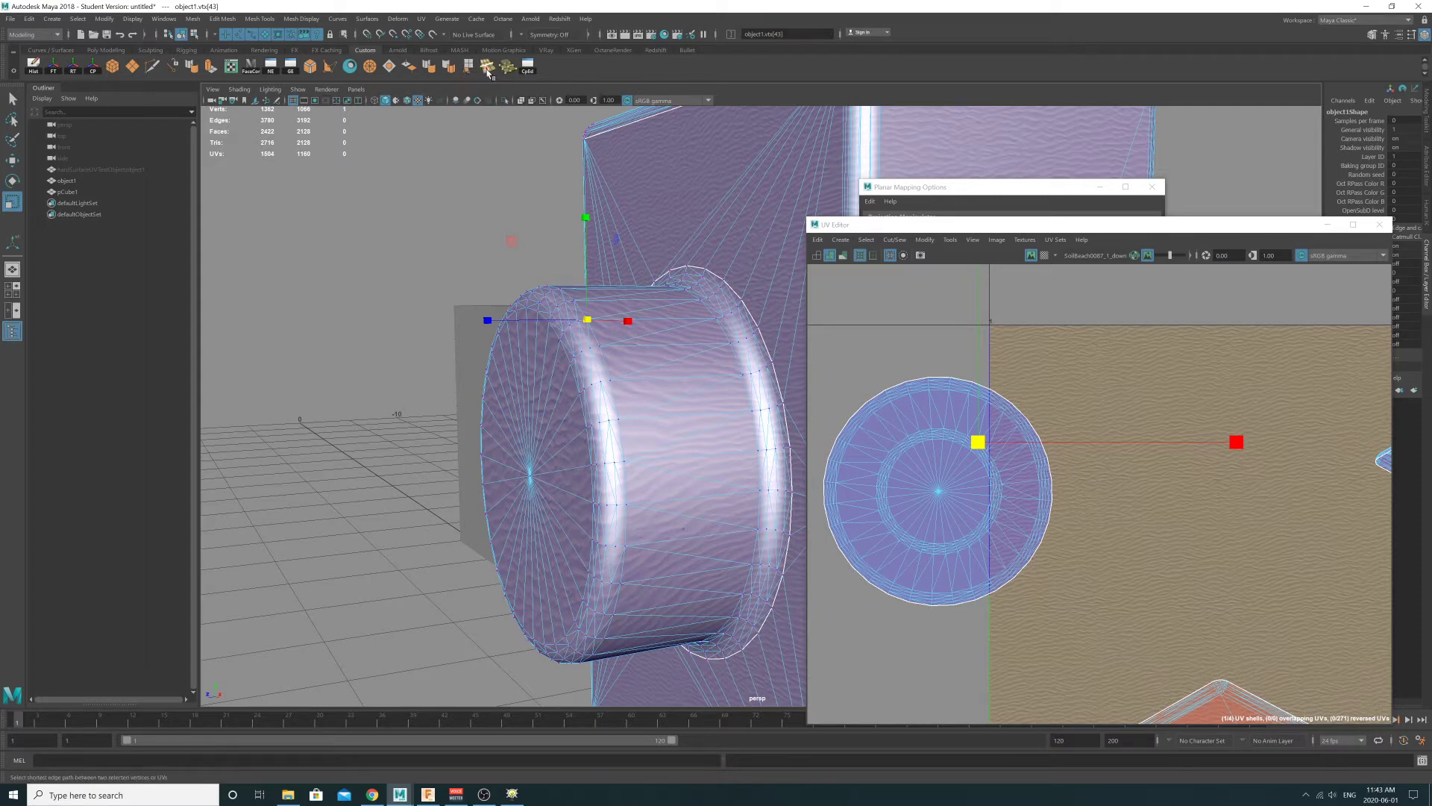
{"action": "left_click", "coordinate": [77, 20]}
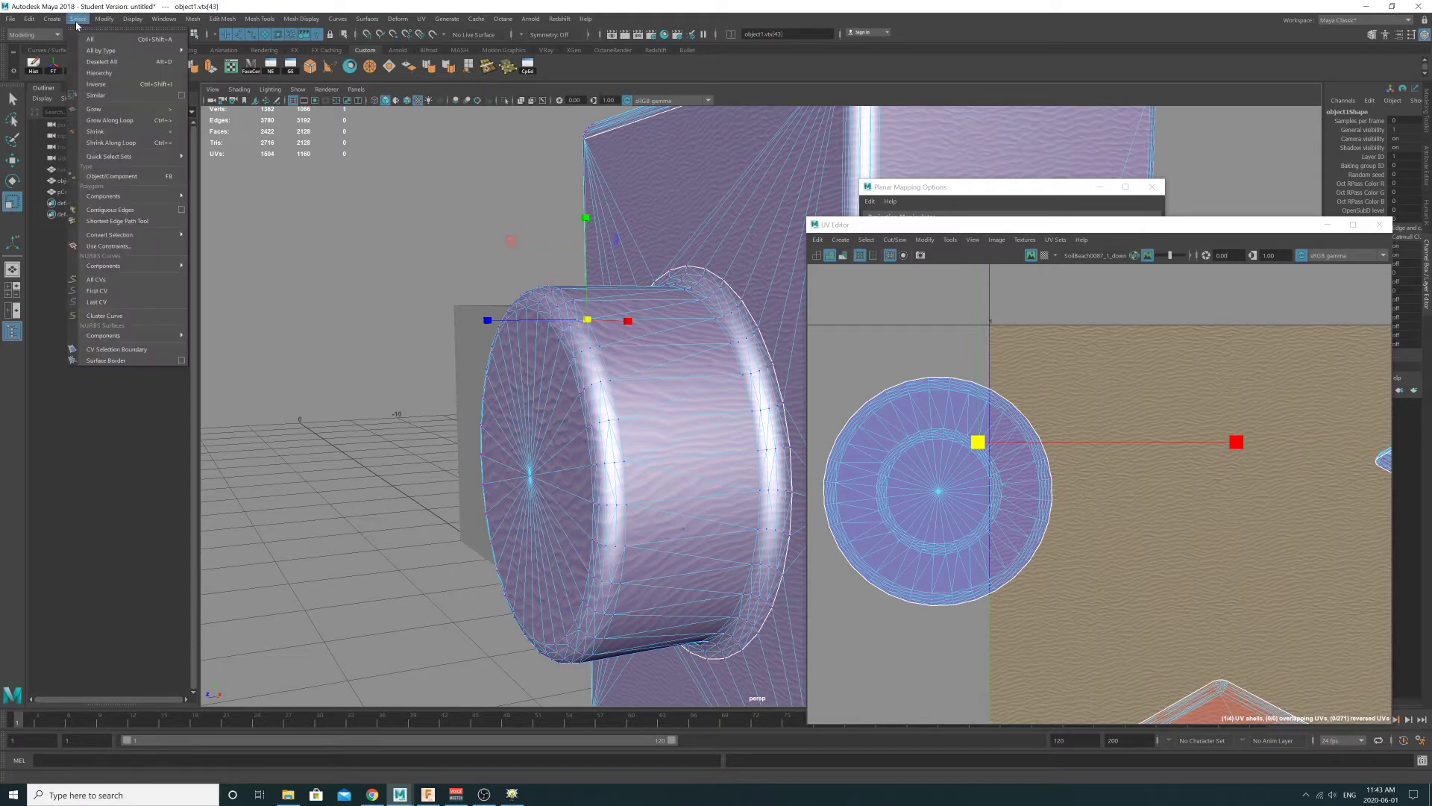
{"action": "left_click", "coordinate": [117, 222]}
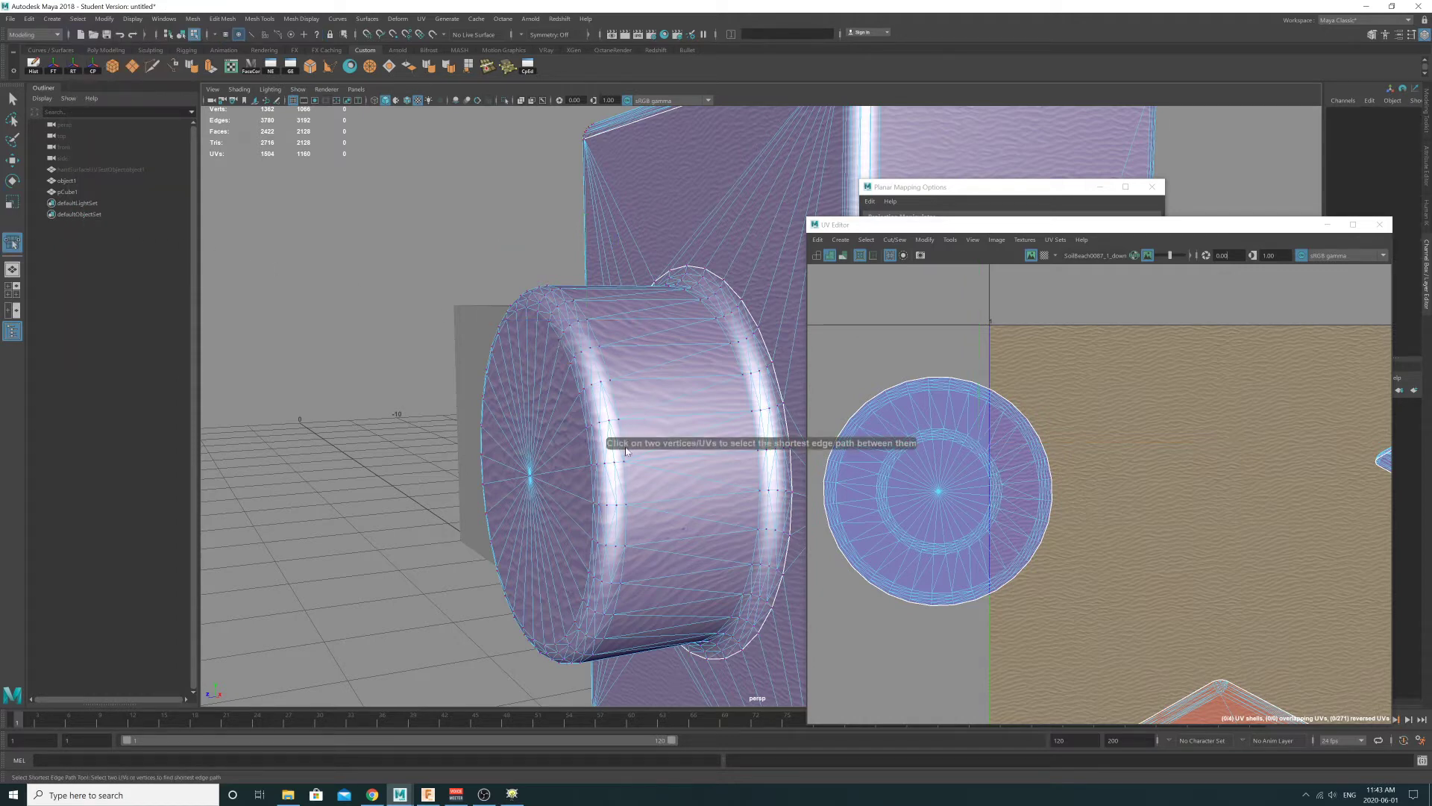
- Pick vertices around the knob's front rim to select a closed shortest edge path between its side and front bevel
{"action": "right_click", "coordinate": [591, 322]}
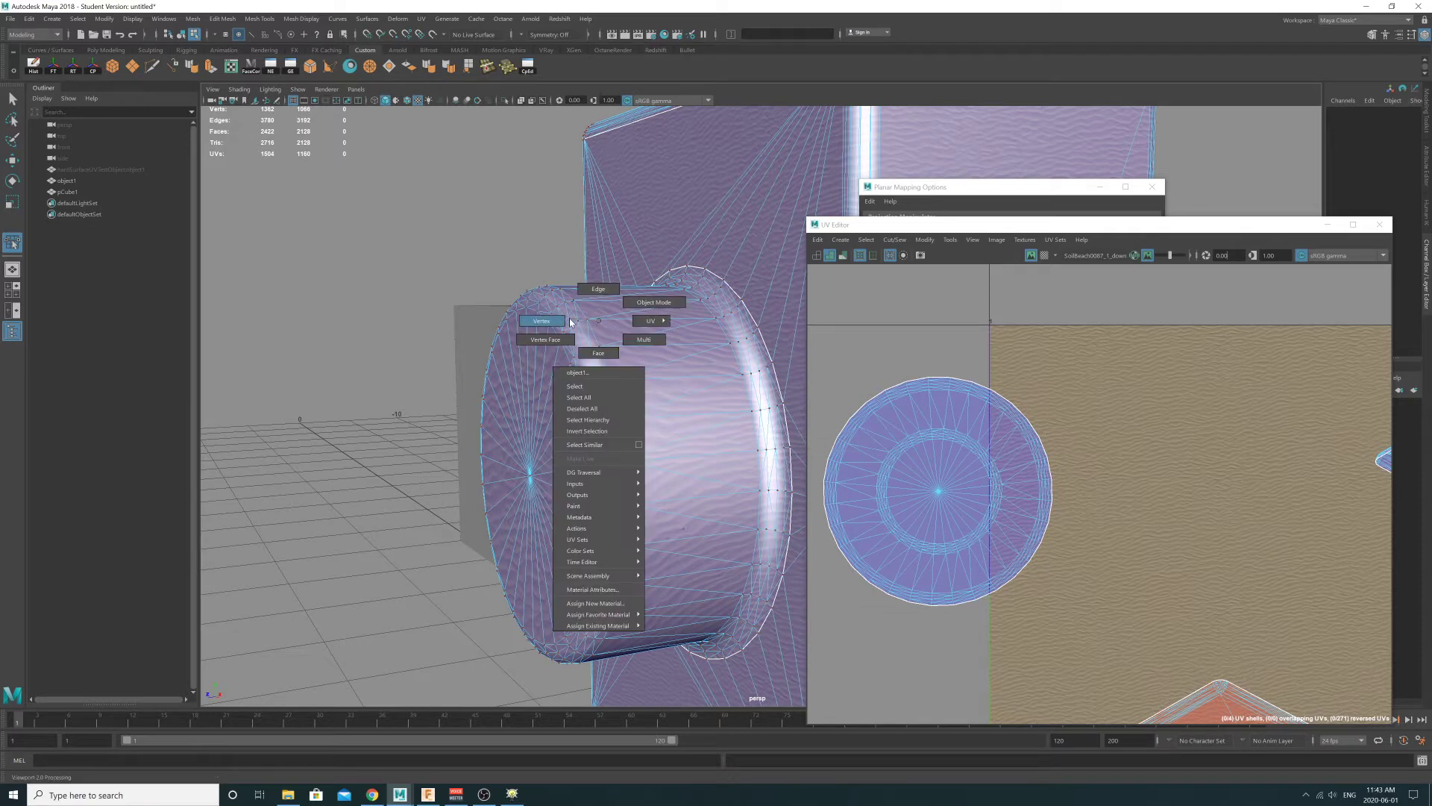
{"action": "left_click", "coordinate": [570, 322]}
{"action": "left_click", "coordinate": [589, 324]}
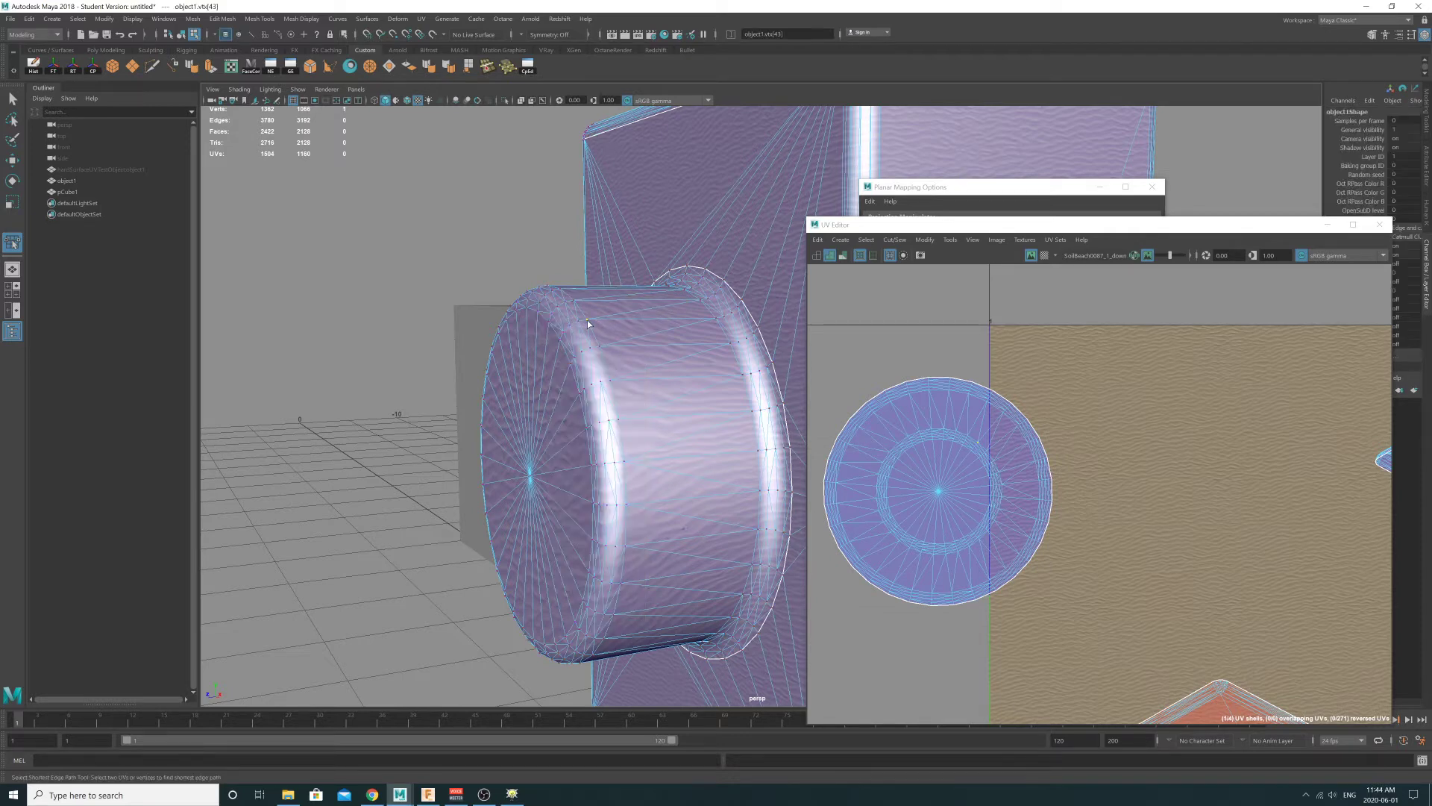
{"action": "left_click_drag", "start_coordinate": [589, 324], "coordinate": [620, 367], "text": "alt"}
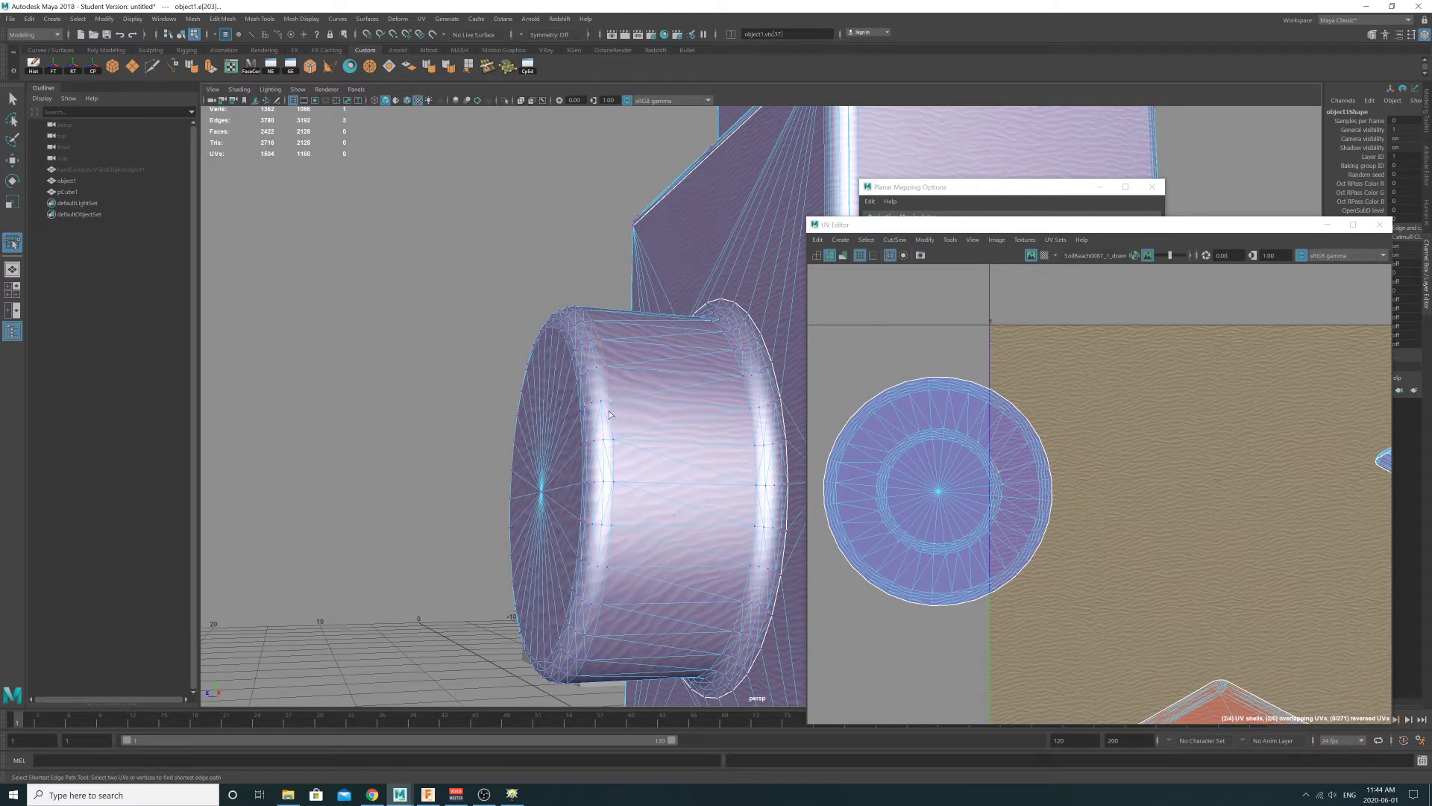
{"action": "left_click_drag", "start_coordinate": [625, 409], "coordinate": [644, 434], "text": "alt"}
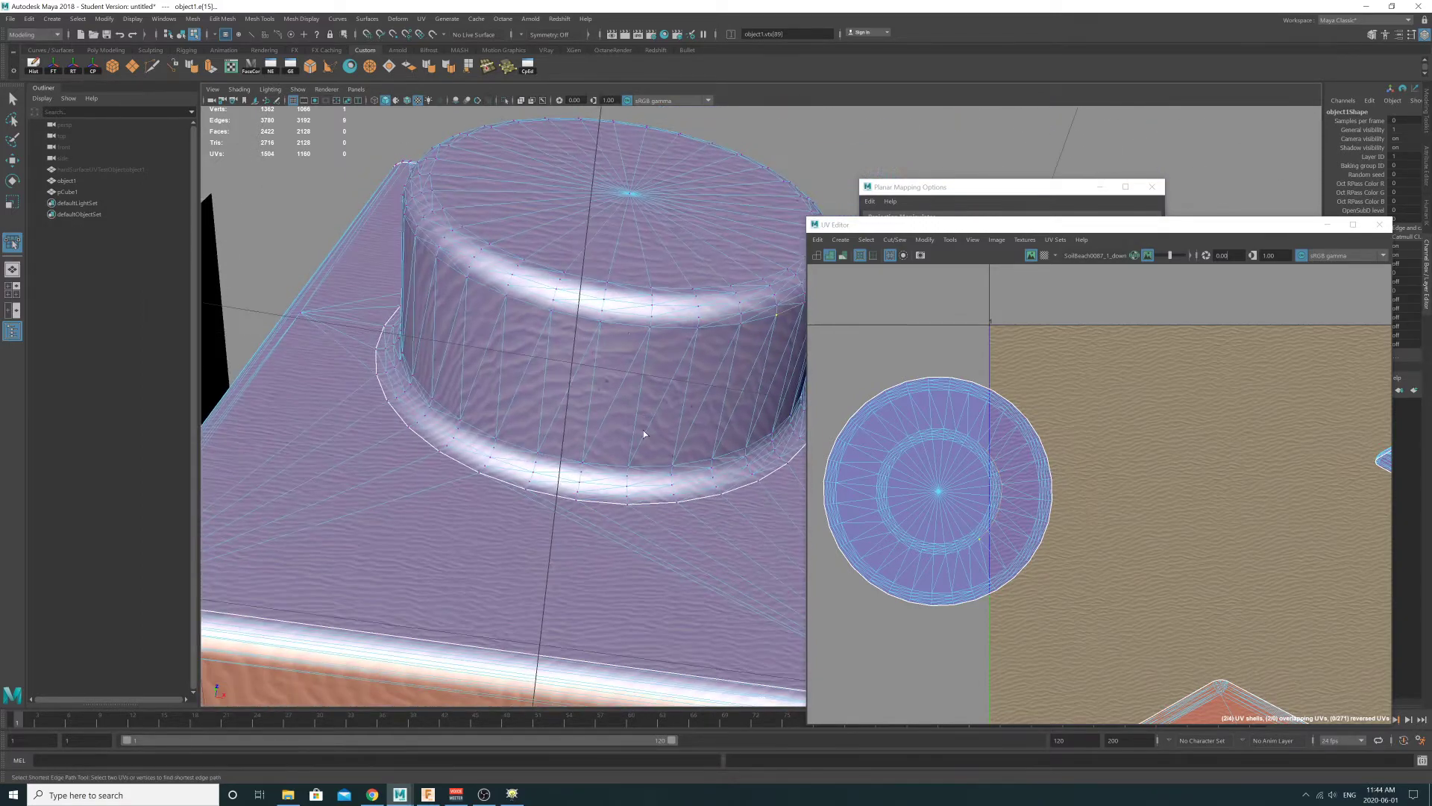
{"action": "left_click_drag", "start_coordinate": [540, 289], "coordinate": [704, 409], "text": "alt"}
{"action": "left_click", "coordinate": [683, 422]}
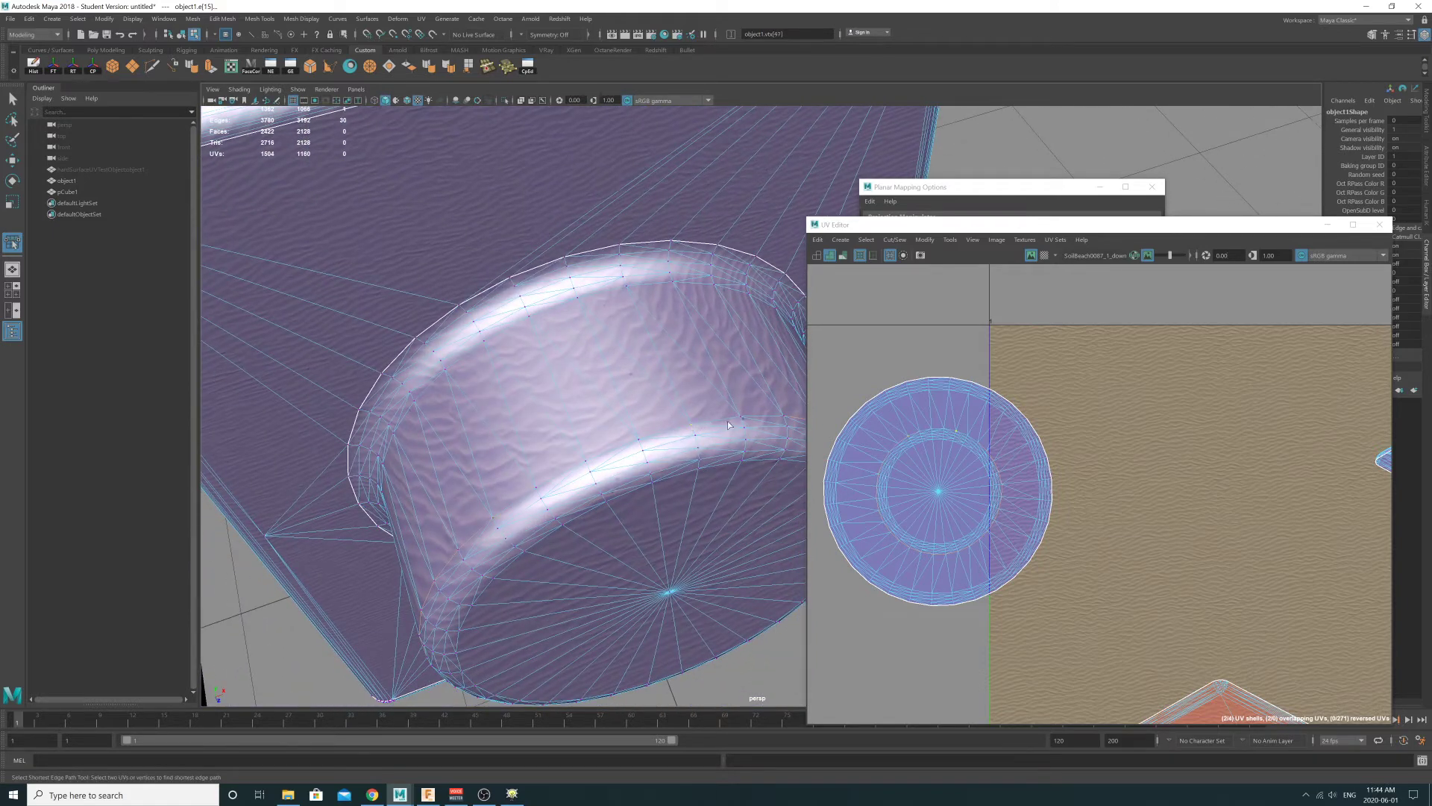
{"action": "left_click_drag", "start_coordinate": [761, 419], "coordinate": [567, 260], "text": "alt"}
{"action": "right_click_drag", "start_coordinate": [523, 346], "coordinate": [682, 392], "text": "alt"}
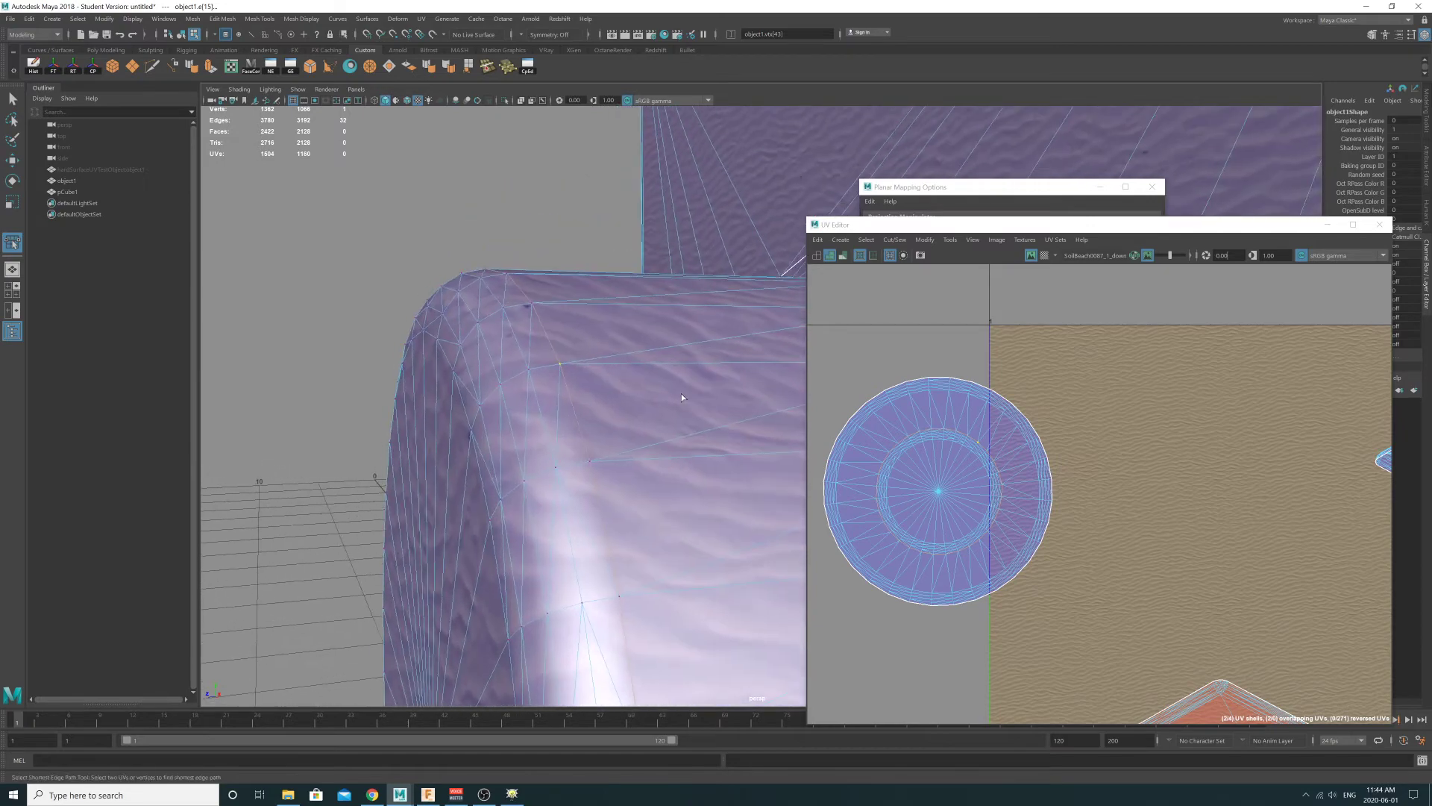
- Cut the UVs along the selected edge path around the knob's front rim
{"action": "middle_click_drag", "start_coordinate": [682, 392], "coordinate": [728, 306], "text": "alt"}
{"action": "right_click_drag", "start_coordinate": [660, 400], "coordinate": [454, 333], "text": "alt"}
{"action": "right_click_drag", "start_coordinate": [753, 358], "coordinate": [662, 328], "text": "alt"}
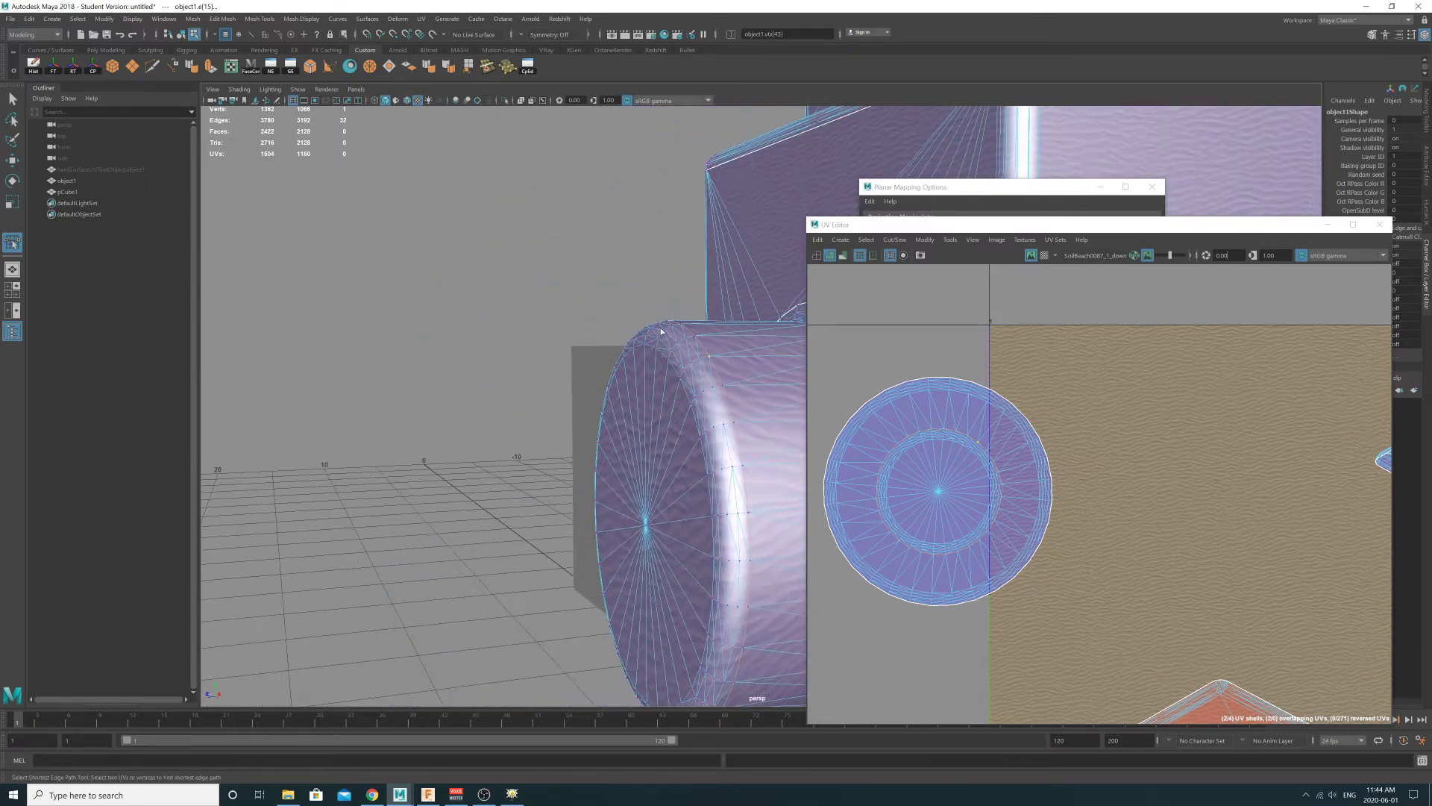
{"action": "middle_click_drag", "start_coordinate": [662, 329], "coordinate": [511, 237], "text": "alt"}
{"action": "right_click_drag", "start_coordinate": [914, 440], "coordinate": [1262, 516], "text": "alt"}
{"action": "middle_click_drag", "start_coordinate": [1262, 516], "coordinate": [1404, 421], "text": "alt"}
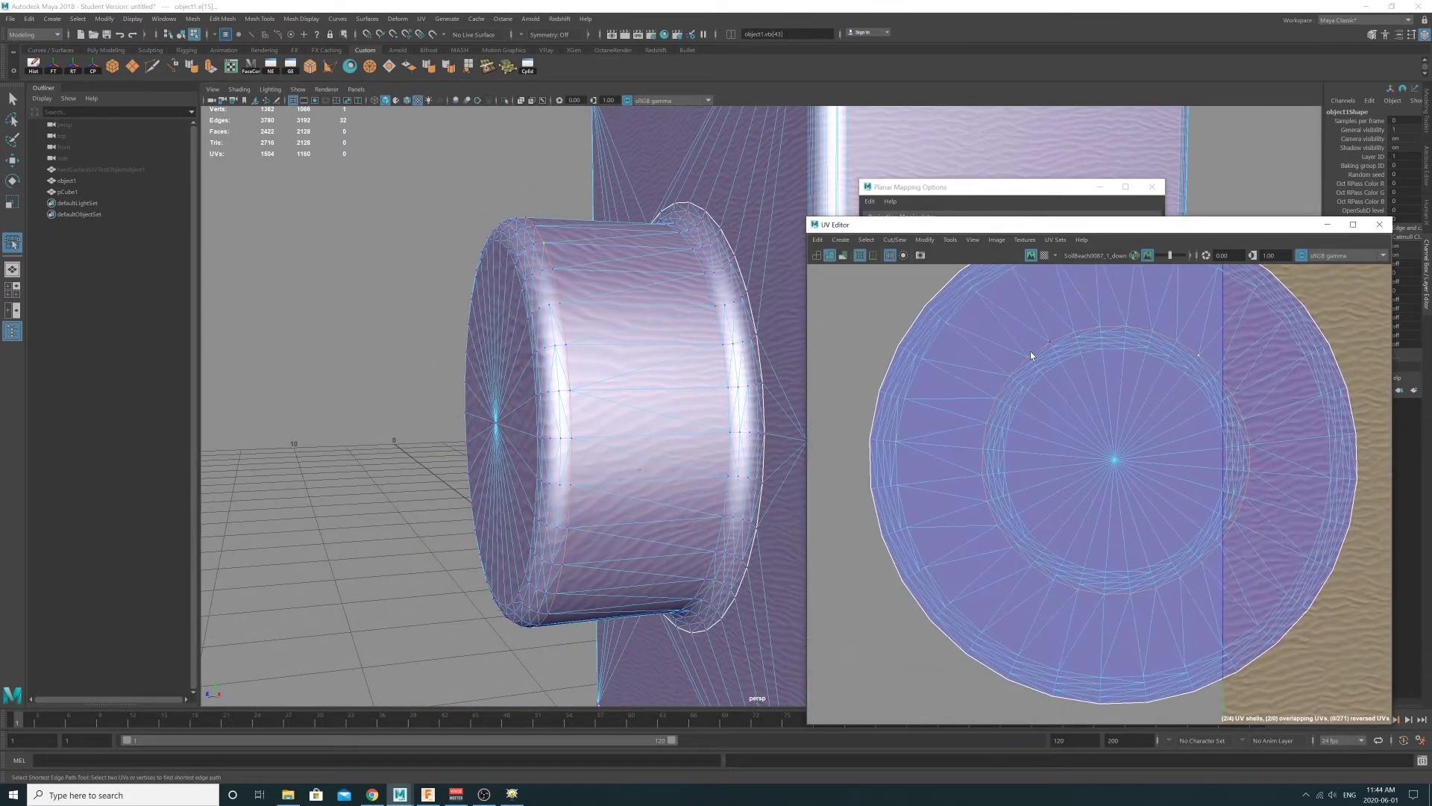
{"action": "scroll", "coordinate": [1188, 430], "scroll_direction": "down", "scroll_amount": 2}
{"action": "middle_click_drag", "start_coordinate": [1188, 430], "coordinate": [1138, 498], "text": "alt"}
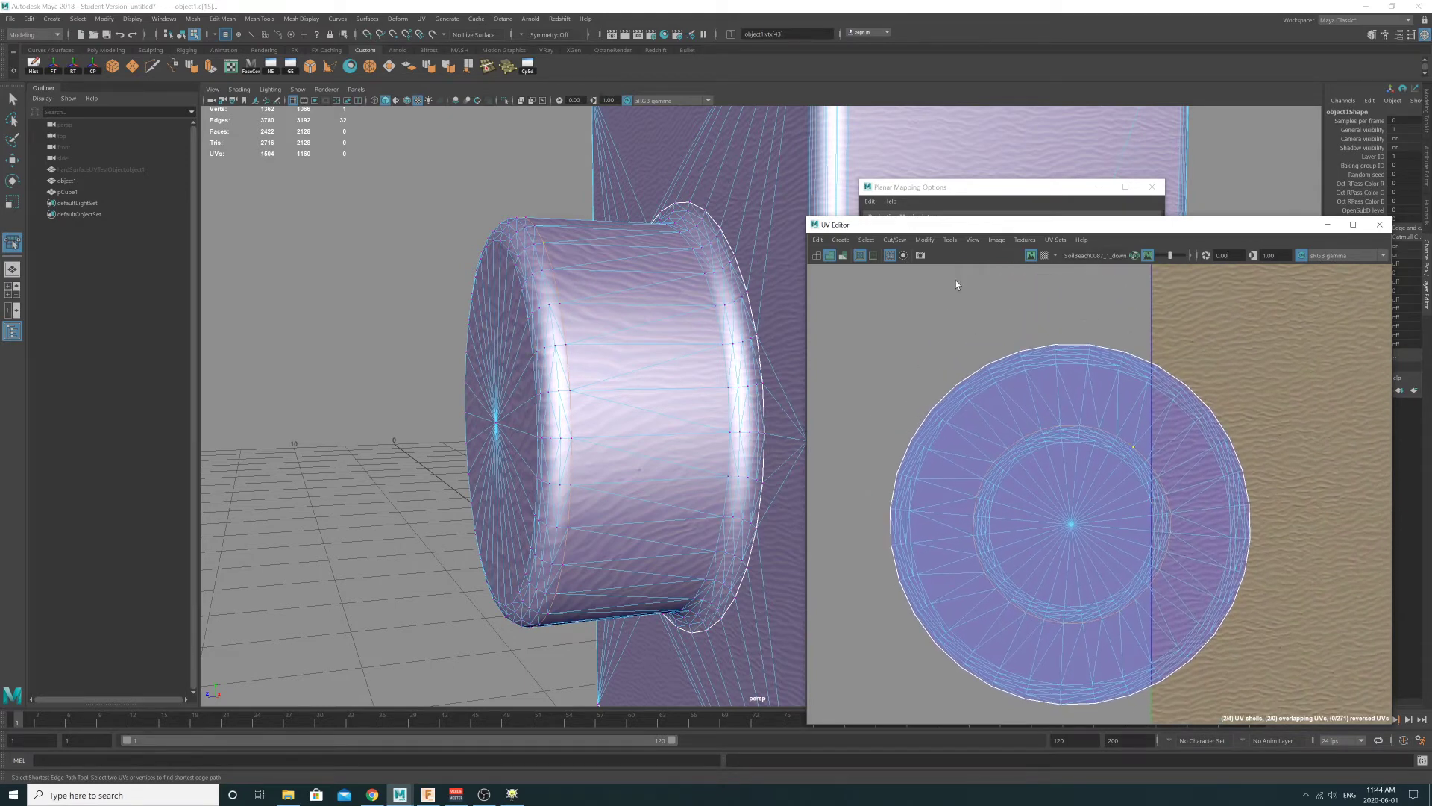
{"action": "left_click", "coordinate": [893, 240]}
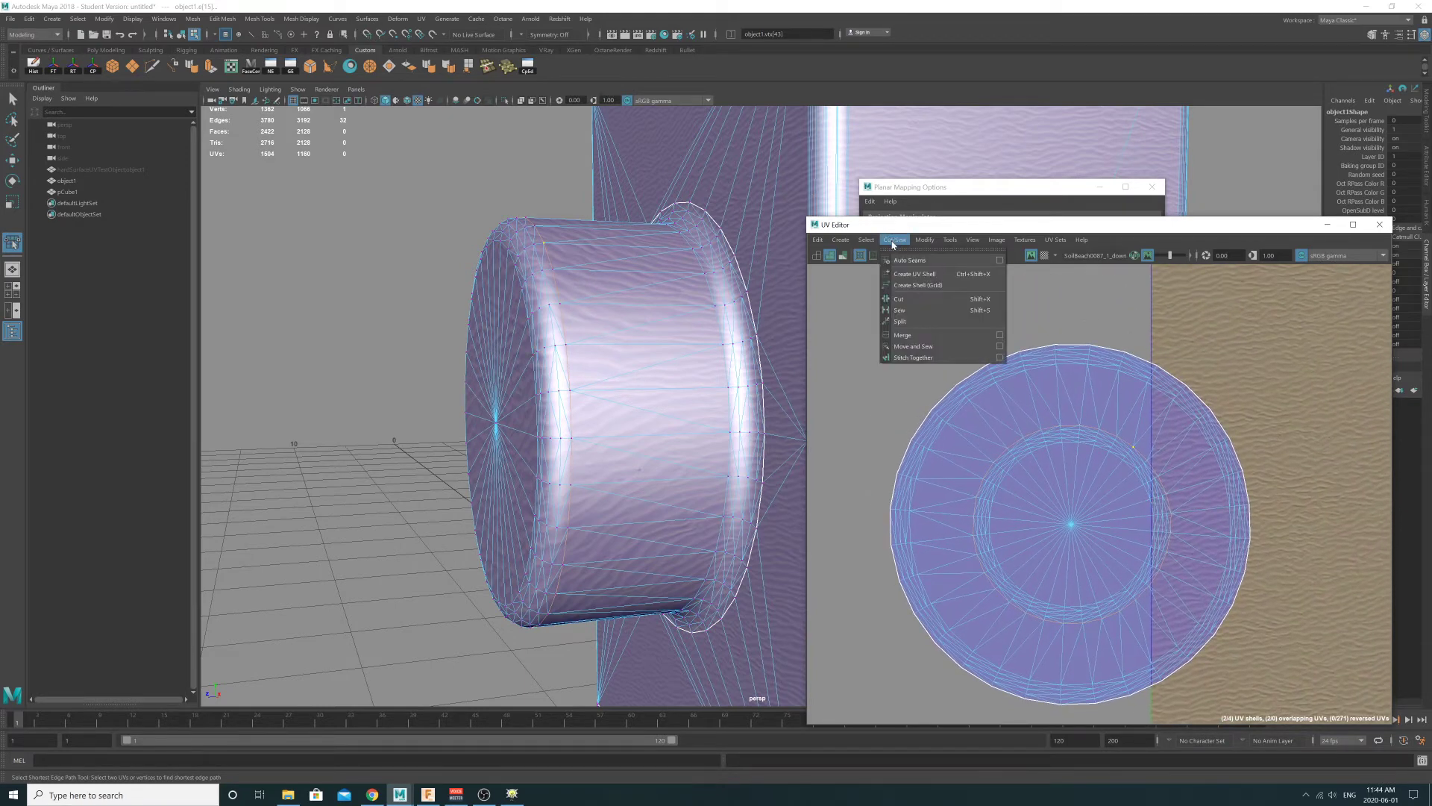
{"action": "left_click", "coordinate": [904, 299]}
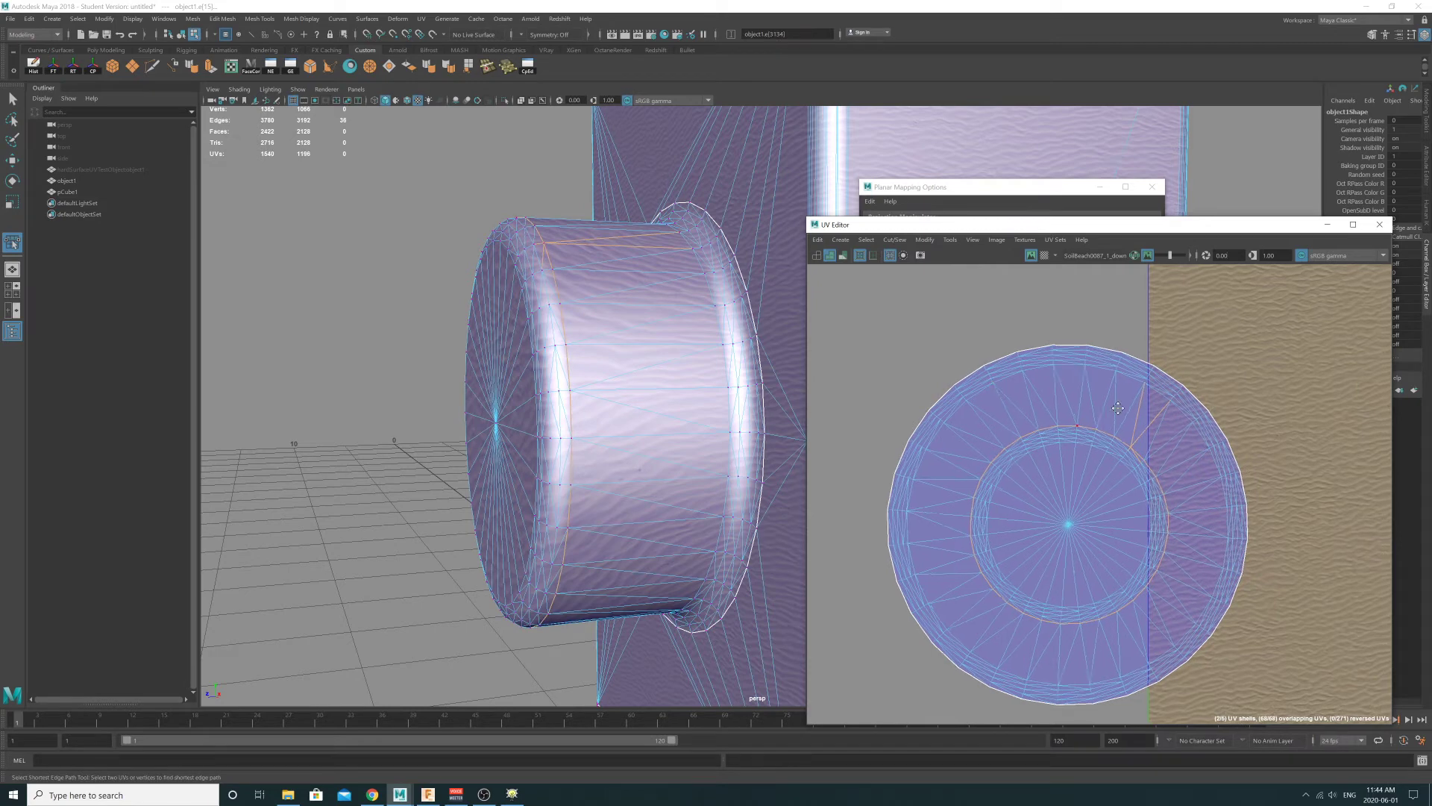
- Try to select and clean up the stray cut edges beside the knob's front rim in the UV layout
{"action": "scroll", "coordinate": [1164, 455], "scroll_direction": "up", "scroll_amount": 3}
{"action": "right_click_drag", "start_coordinate": [1133, 433], "coordinate": [1127, 414]}
{"action": "left_click_drag", "start_coordinate": [1089, 407], "coordinate": [1220, 445]}
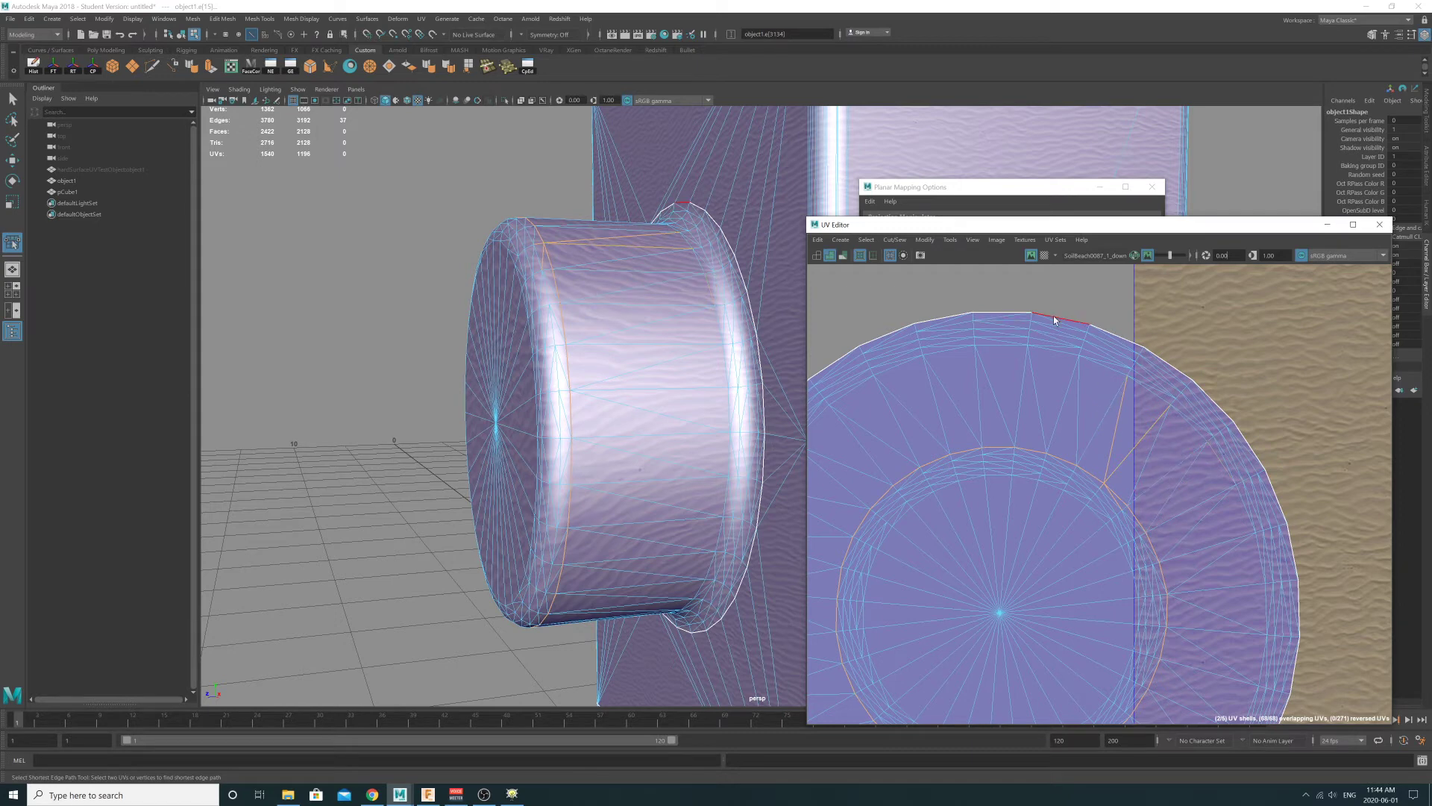
{"action": "left_click", "coordinate": [1068, 301]}
{"action": "right_click_drag", "start_coordinate": [1169, 435], "coordinate": [1163, 397]}
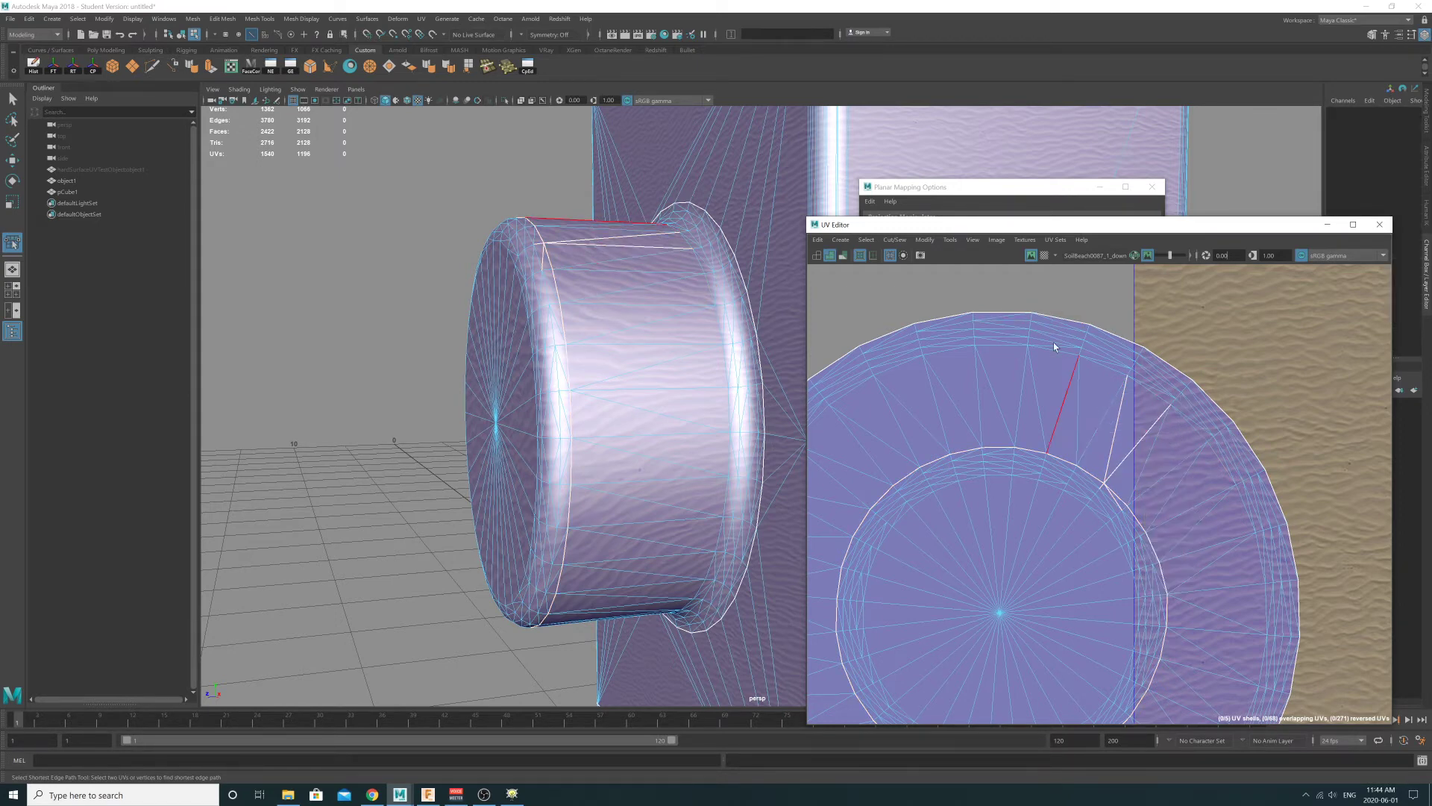
{"action": "left_click_drag", "start_coordinate": [1110, 433], "coordinate": [1122, 441]}
{"action": "key", "text": "ctrl+x"}
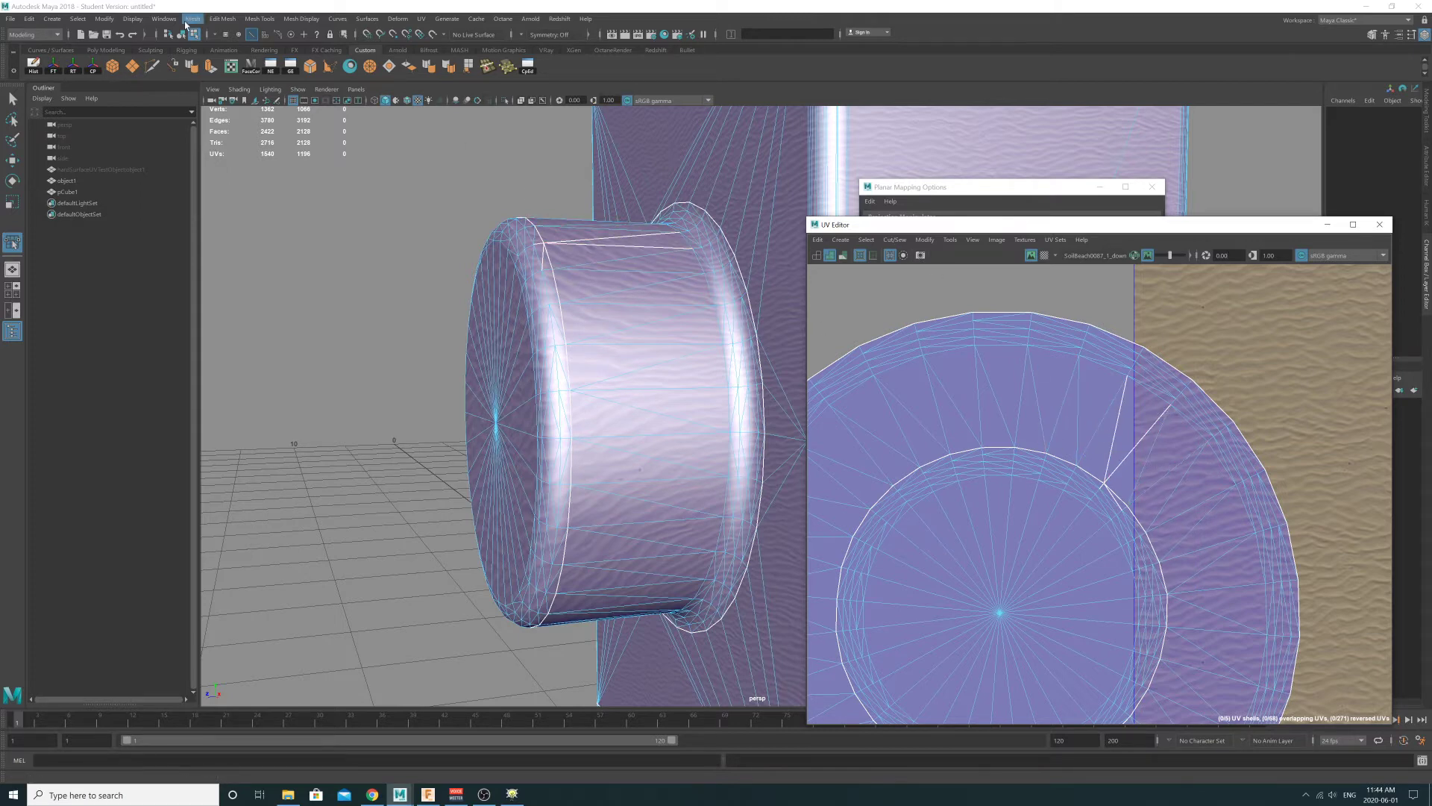
{"action": "key", "text": "F8"}
{"action": "right_click_drag", "start_coordinate": [1140, 415], "coordinate": [1127, 386]}
{"action": "left_click", "coordinate": [1117, 395]}
{"action": "key", "text": "ctrl+x"}
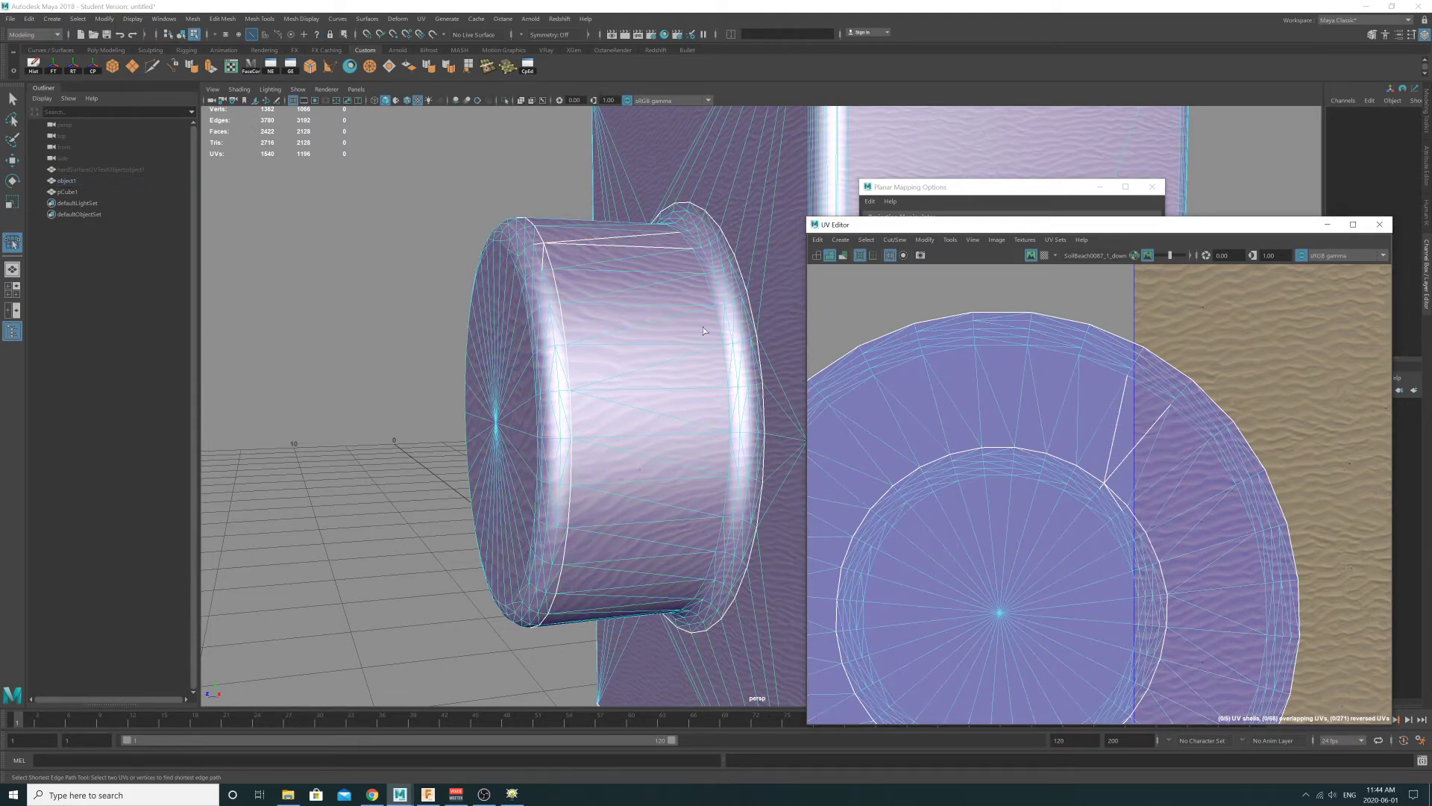
- Sew the stray UV cuts just inside the seam around the knob's front rim
{"action": "left_click_drag", "start_coordinate": [668, 253], "coordinate": [675, 288], "text": "alt"}
{"action": "right_click_drag", "start_coordinate": [687, 284], "coordinate": [625, 281]}
{"action": "right_click_drag", "start_coordinate": [1145, 387], "coordinate": [1184, 379]}
{"action": "left_click_drag", "start_coordinate": [1186, 426], "coordinate": [1186, 427]}
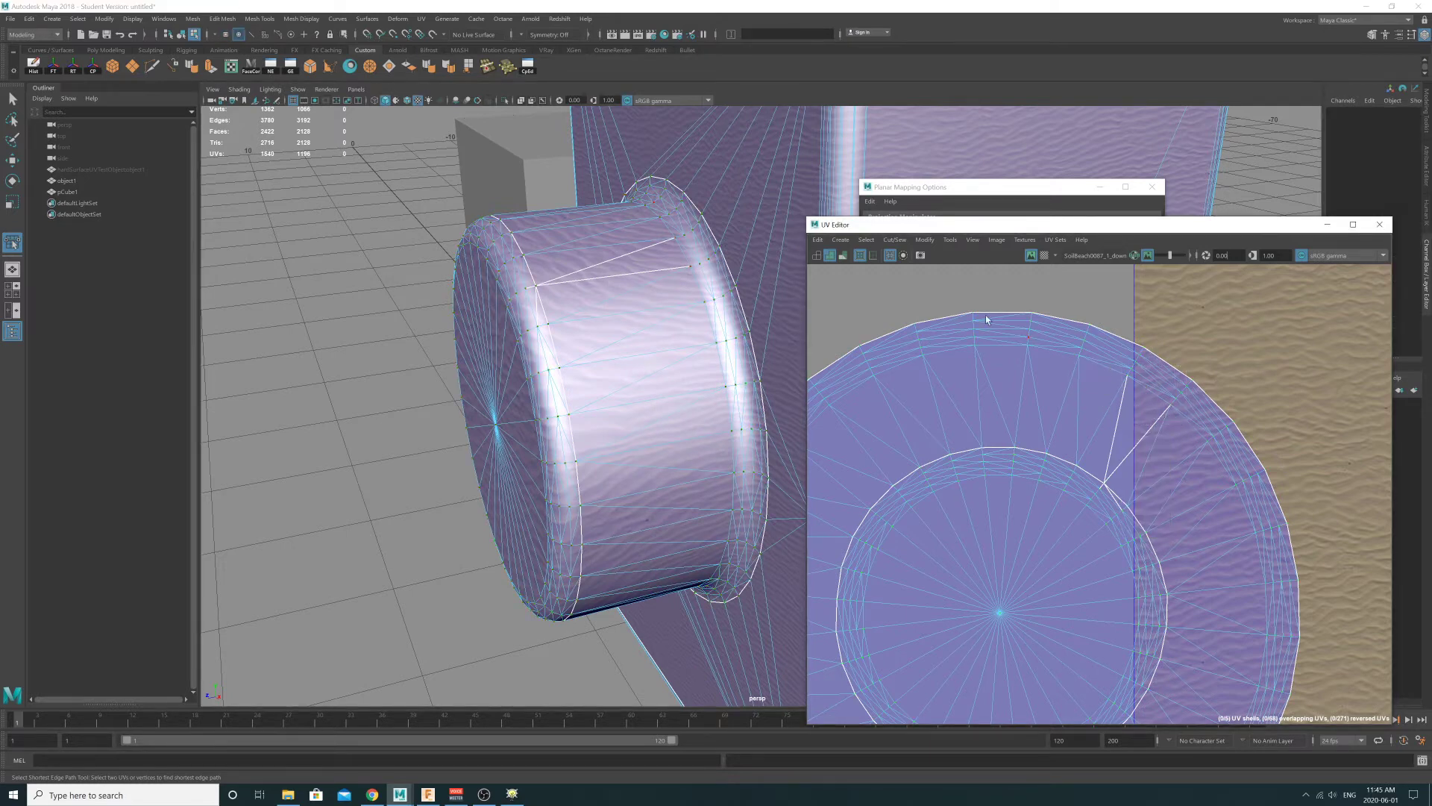
{"action": "left_click", "coordinate": [894, 239]}
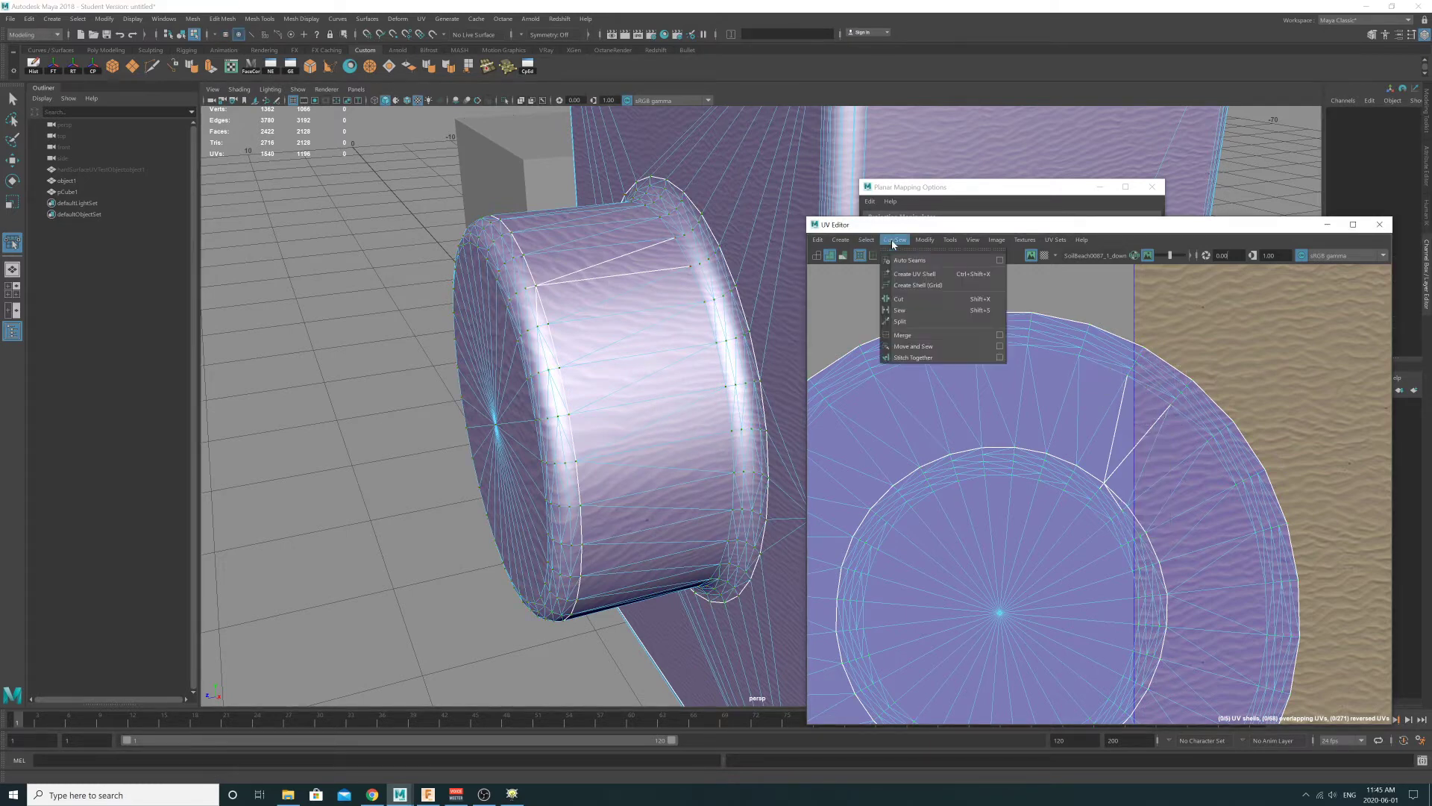
{"action": "left_click", "coordinate": [917, 309]}
{"action": "right_click_drag", "start_coordinate": [1054, 436], "coordinate": [1148, 493], "text": "alt"}
{"action": "left_click", "coordinate": [1077, 513]}
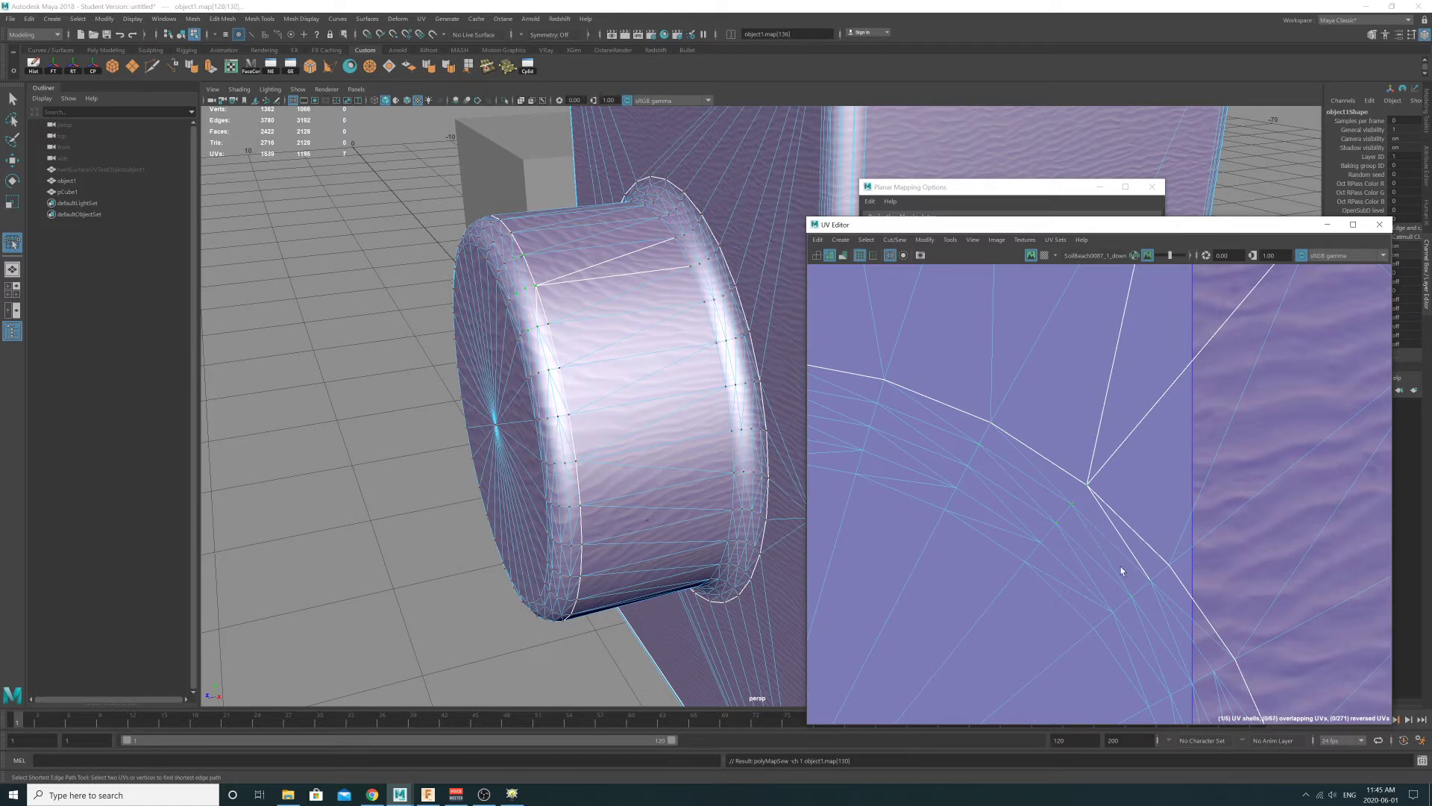
{"action": "left_click", "coordinate": [1152, 587]}
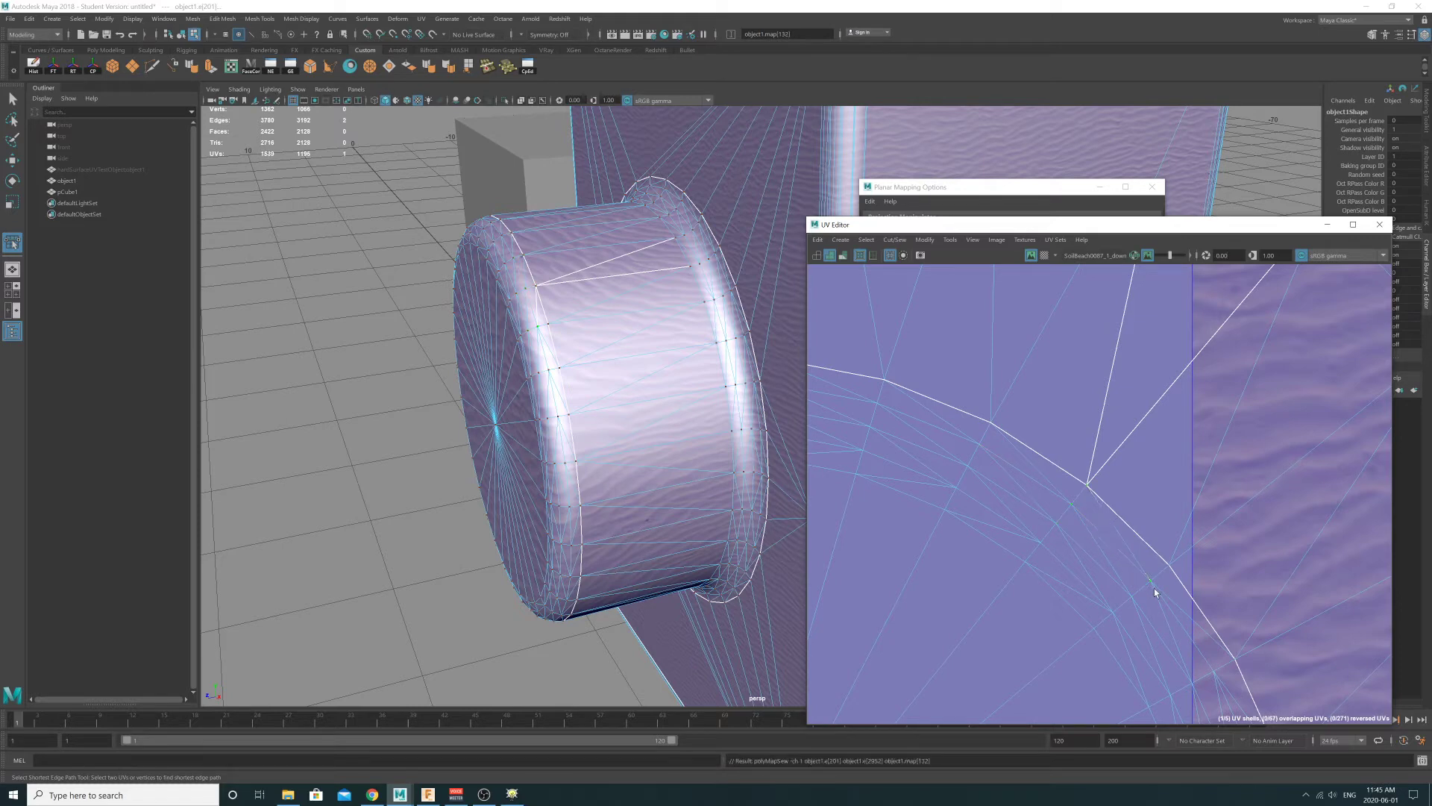
{"action": "left_click", "coordinate": [1097, 475]}
{"action": "right_click_drag", "start_coordinate": [1292, 476], "coordinate": [1016, 365], "text": "alt"}
{"action": "middle_click_drag", "start_coordinate": [1016, 365], "coordinate": [892, 335], "text": "alt"}
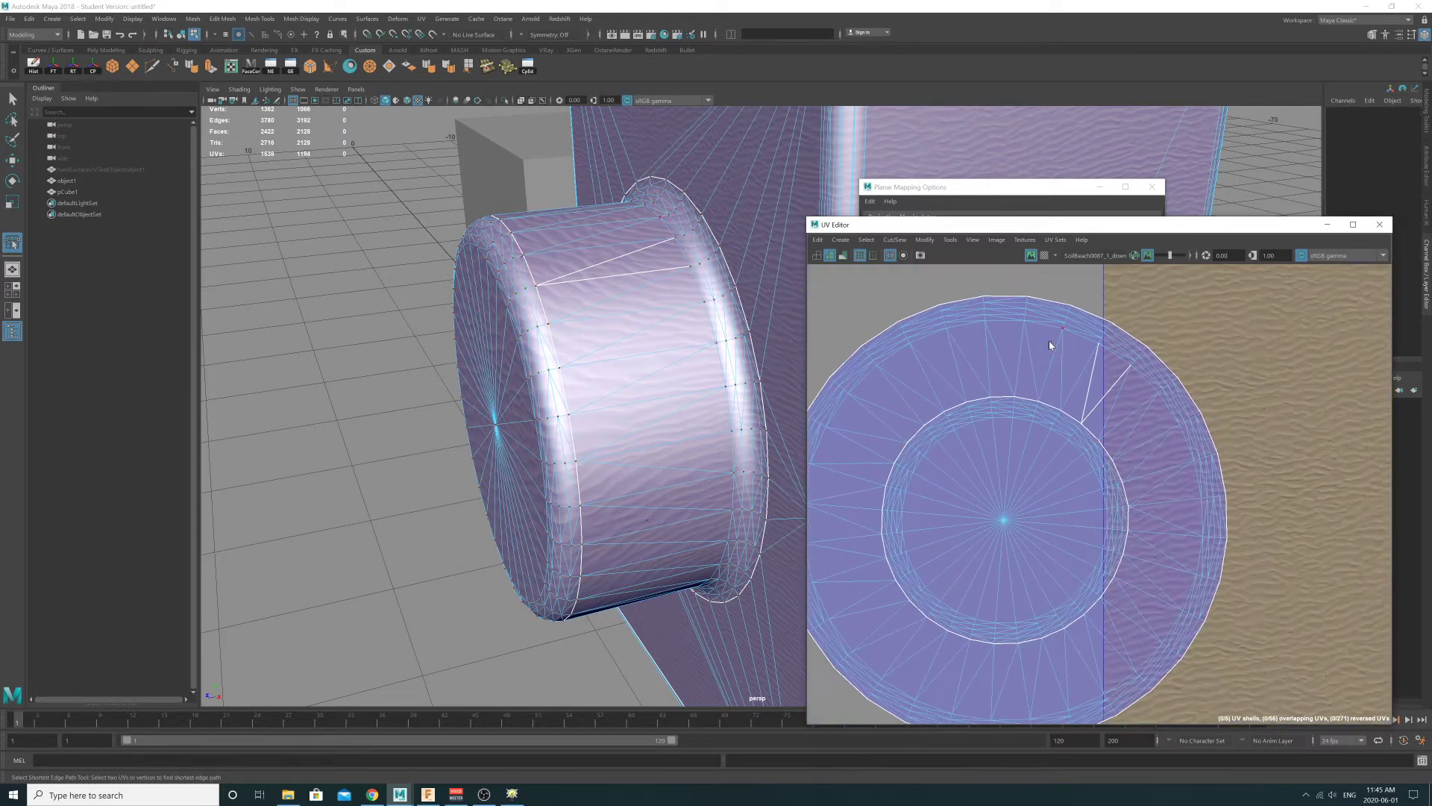
- Separate the knob's front cap UV shell from its ring-shaped side shell and shift the side shell up slightly
{"action": "right_click_drag", "start_coordinate": [1049, 346], "coordinate": [965, 288]}
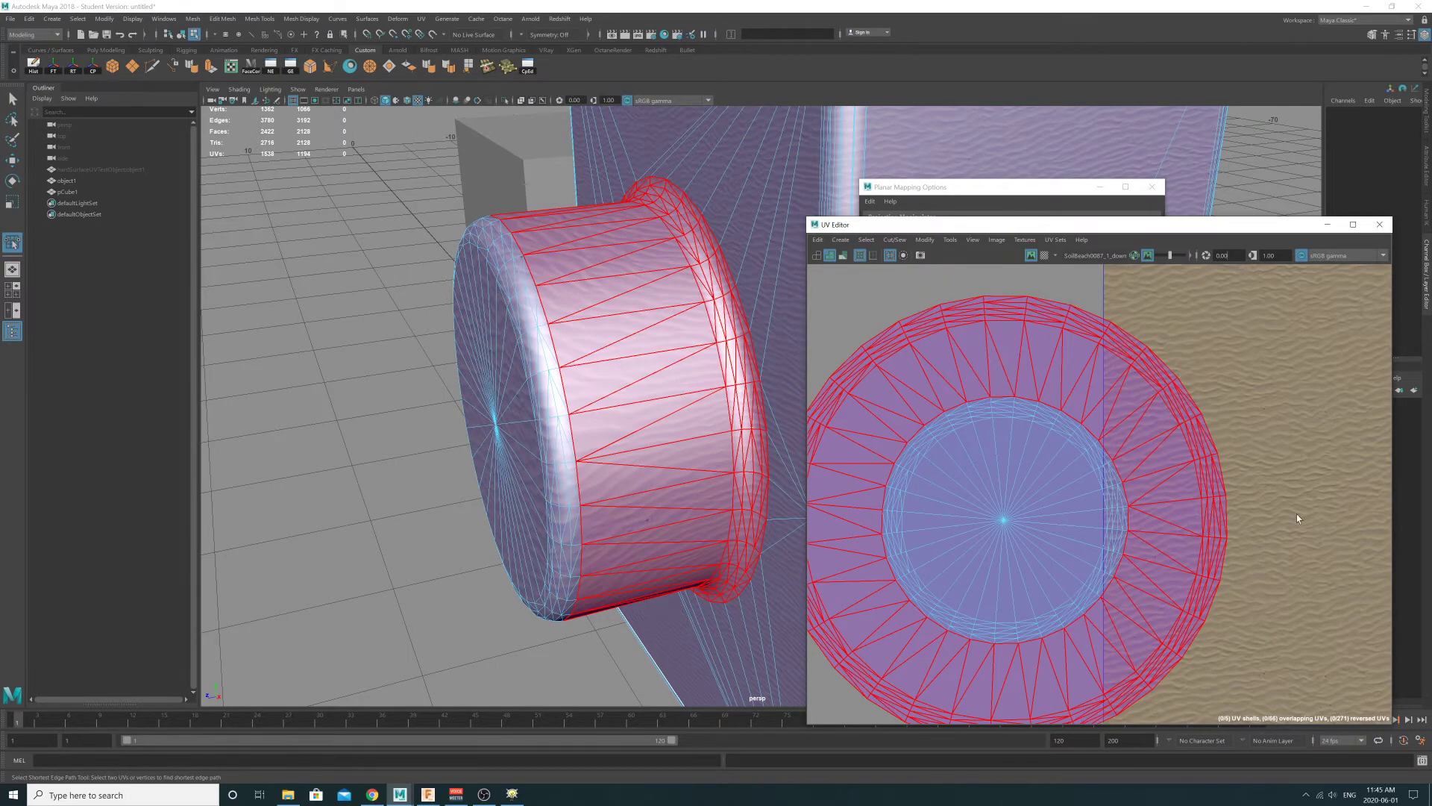
{"action": "scroll", "coordinate": [1296, 517], "scroll_direction": "down", "scroll_amount": 4}
{"action": "key", "text": "w"}
{"action": "left_click", "coordinate": [1151, 511]}
{"action": "middle_click_drag", "start_coordinate": [1150, 512], "coordinate": [921, 475]}
{"action": "left_click", "coordinate": [1048, 477]}
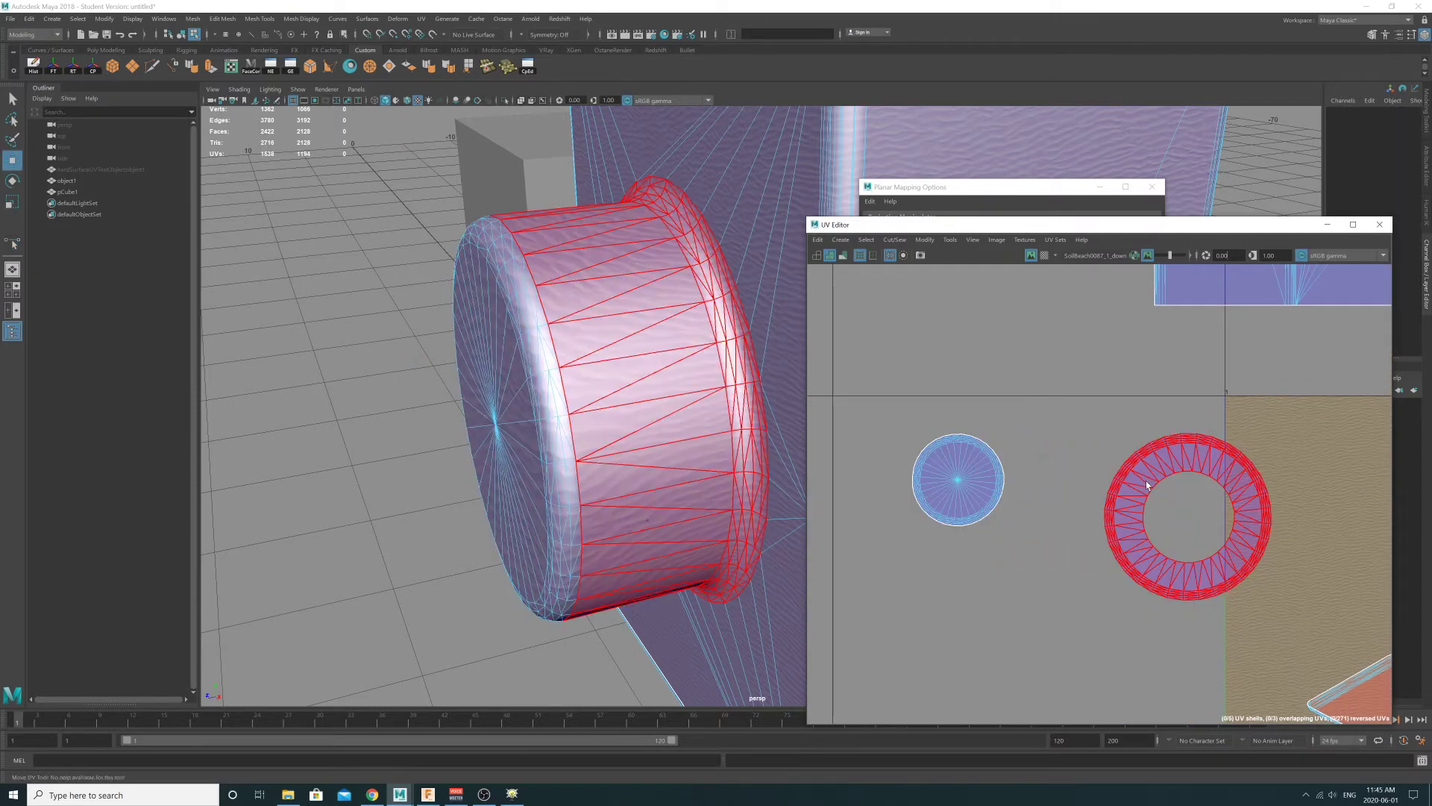
{"action": "left_click", "coordinate": [1146, 480]}
{"action": "left_click_drag", "start_coordinate": [1123, 494], "coordinate": [1086, 434]}
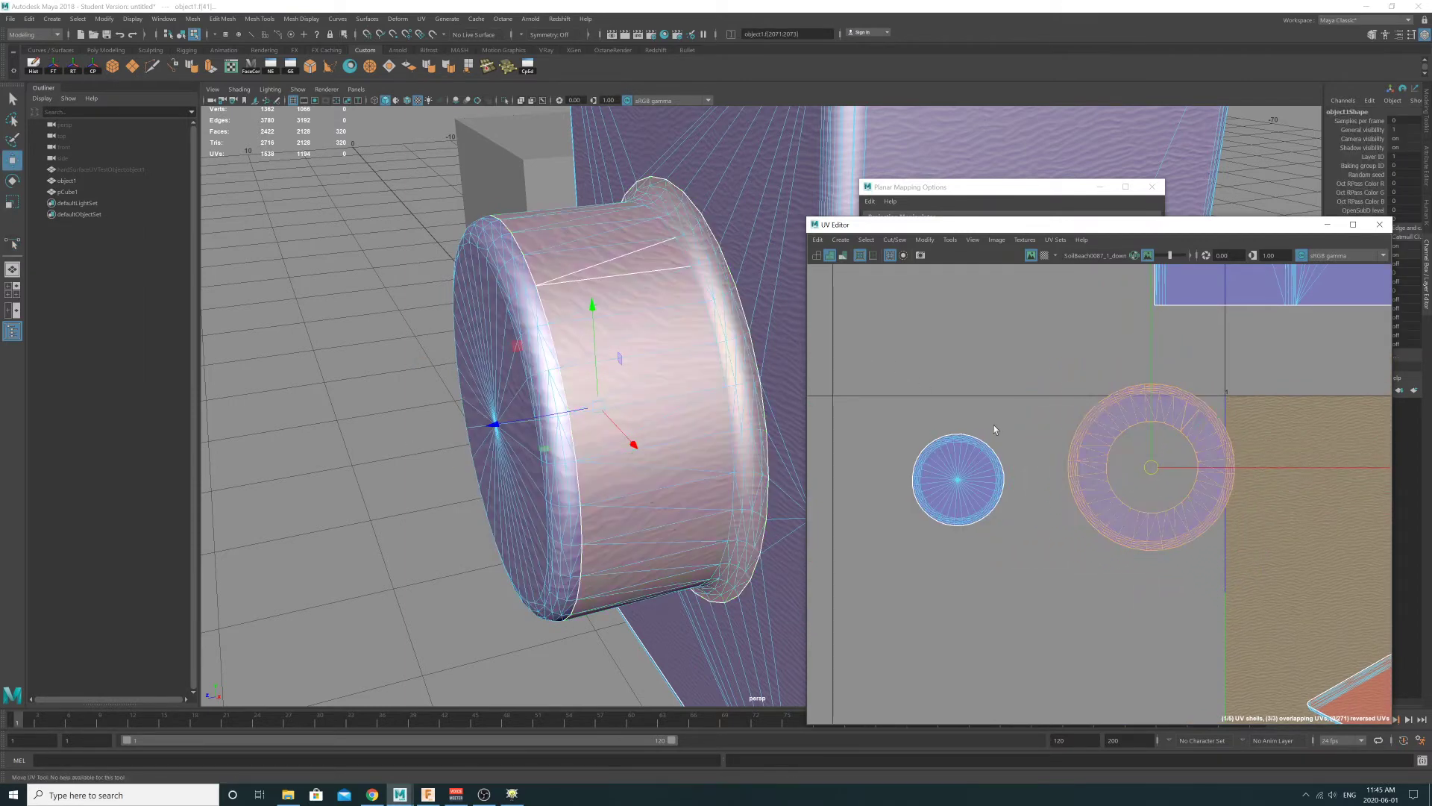
- Apply a cylindrical UV projection to the selected faces of the knob's side
{"action": "left_click_drag", "start_coordinate": [762, 381], "coordinate": [606, 326], "text": "alt"}
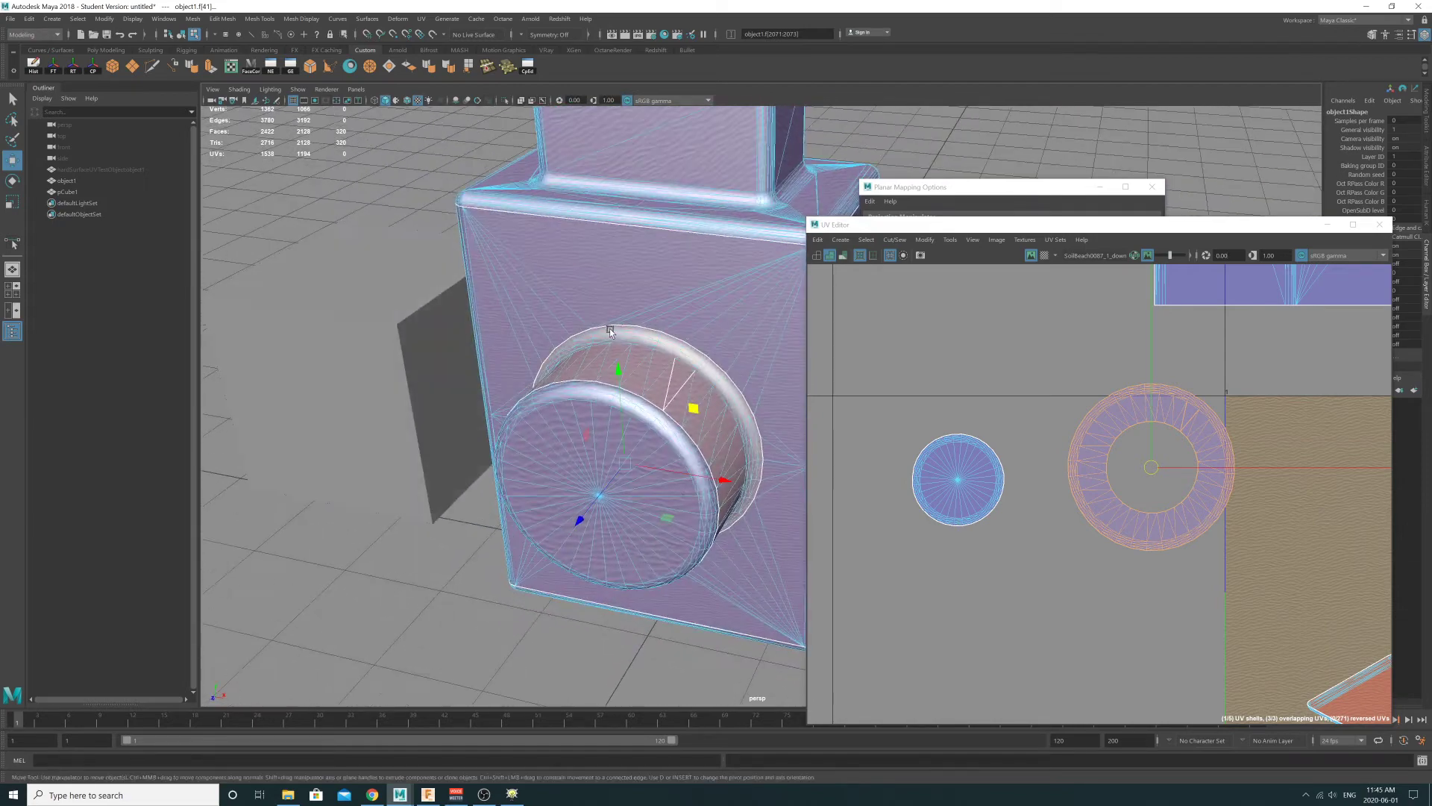
{"action": "middle_click_drag", "start_coordinate": [597, 319], "coordinate": [562, 281], "text": "alt"}
{"action": "left_click_drag", "start_coordinate": [563, 283], "coordinate": [488, 292], "text": "alt"}
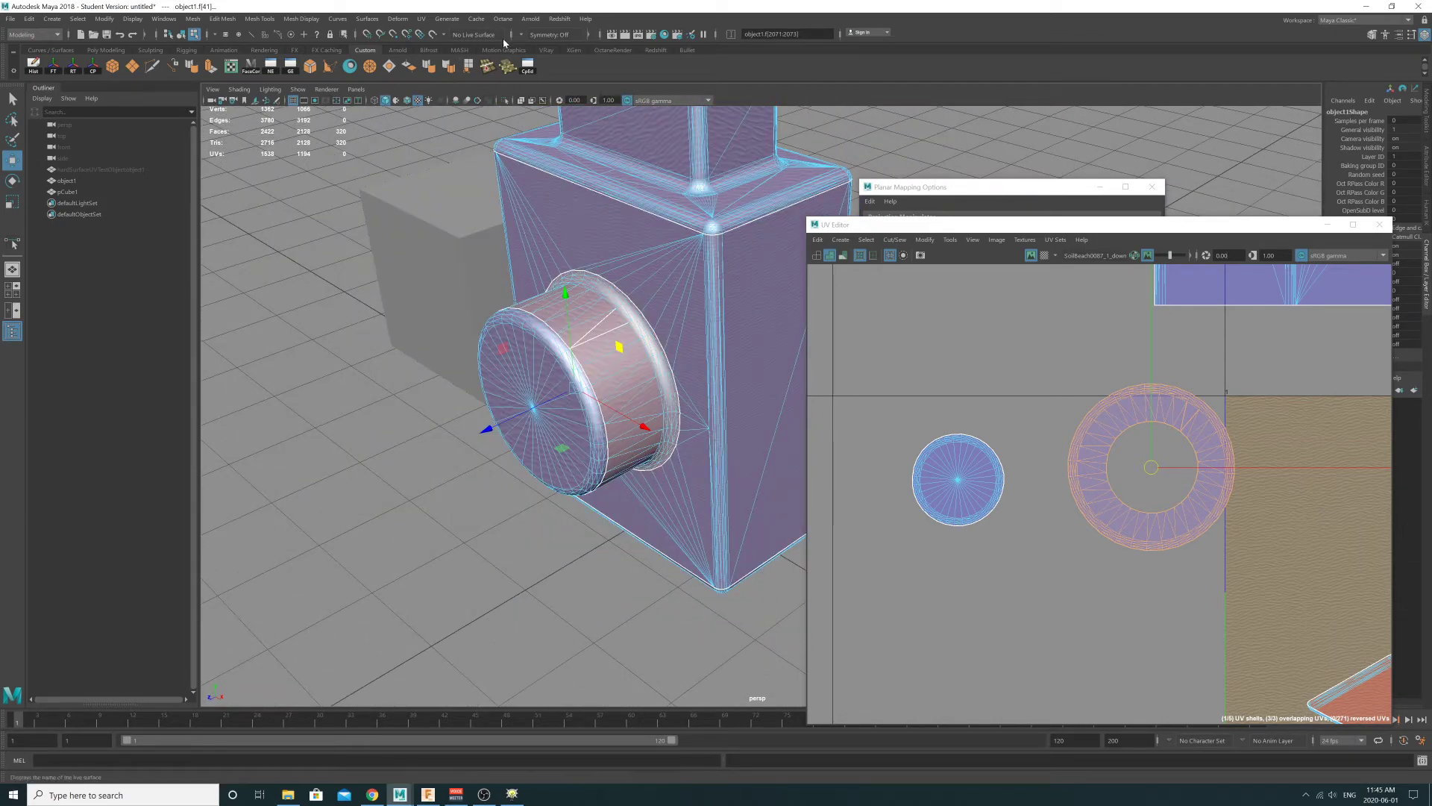
{"action": "left_click", "coordinate": [422, 18]}
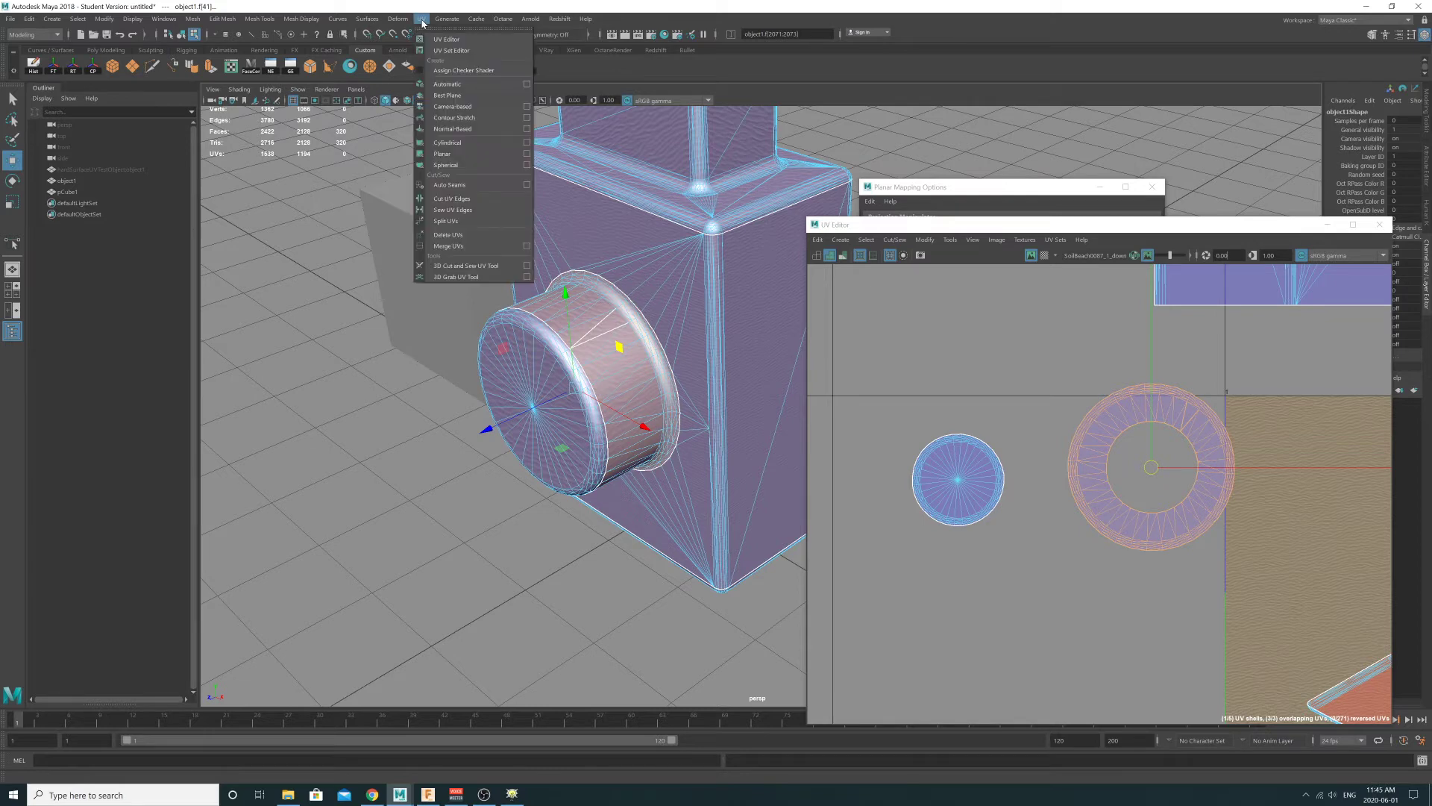
{"action": "left_click", "coordinate": [499, 142]}
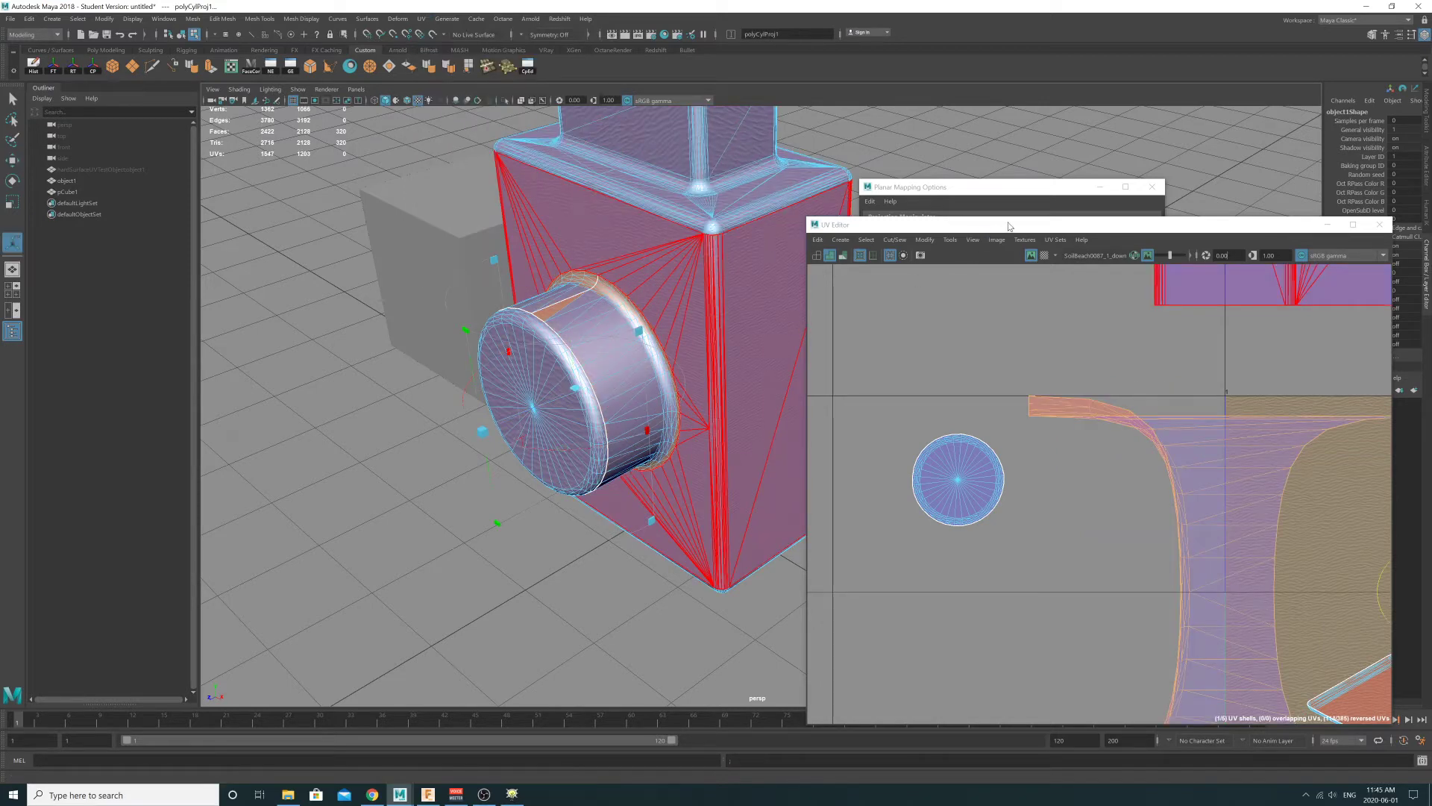
{"action": "right_click_drag", "start_coordinate": [1289, 442], "coordinate": [1122, 400], "text": "alt"}
{"action": "middle_click_drag", "start_coordinate": [1122, 399], "coordinate": [868, 355], "text": "alt"}
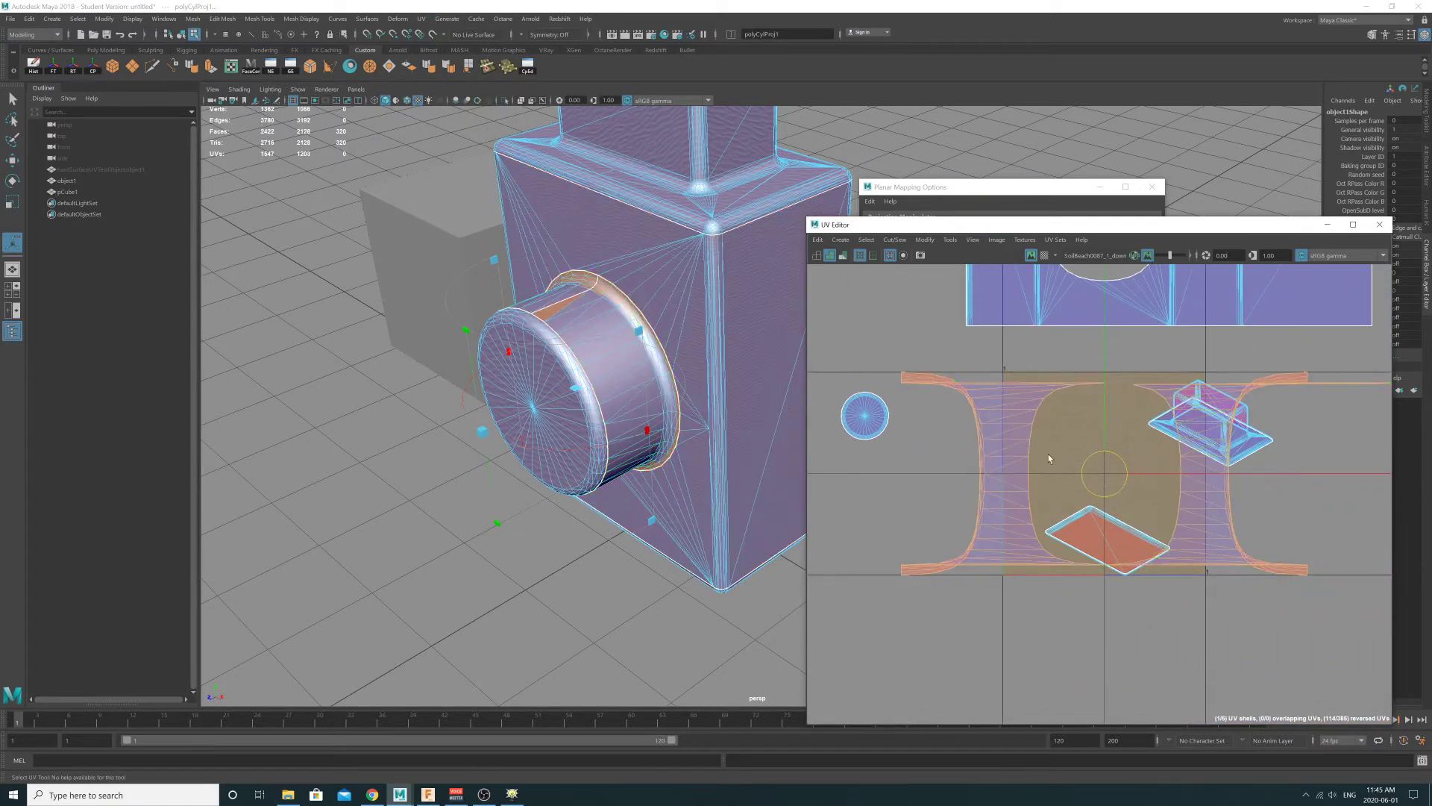
- Bring up the cylindrical projection's rotation attributes, with the UV Editor moved clear of the model
{"action": "left_click_drag", "start_coordinate": [454, 306], "coordinate": [672, 260], "text": "alt"}
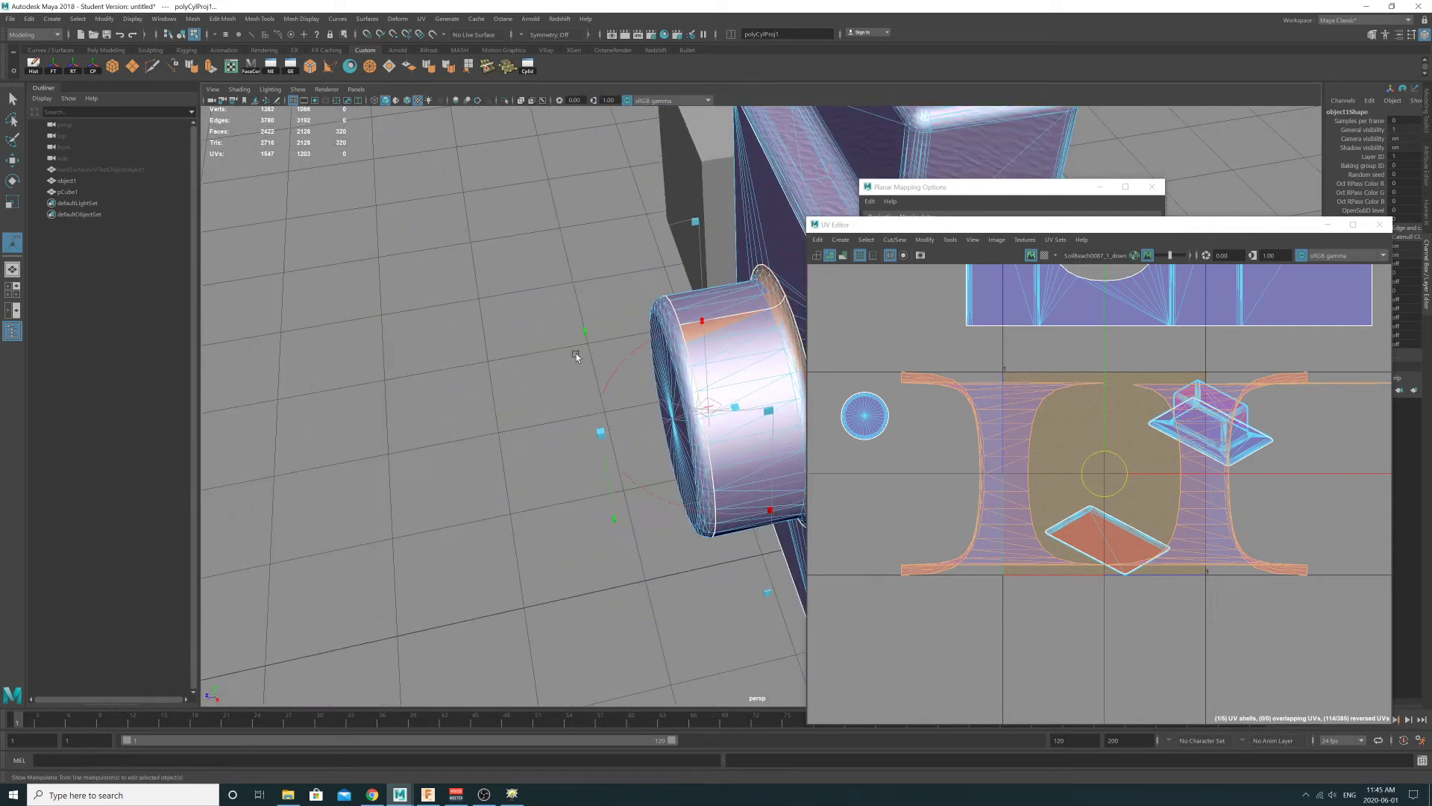
{"action": "left_click_drag", "start_coordinate": [594, 328], "coordinate": [464, 265], "text": "alt"}
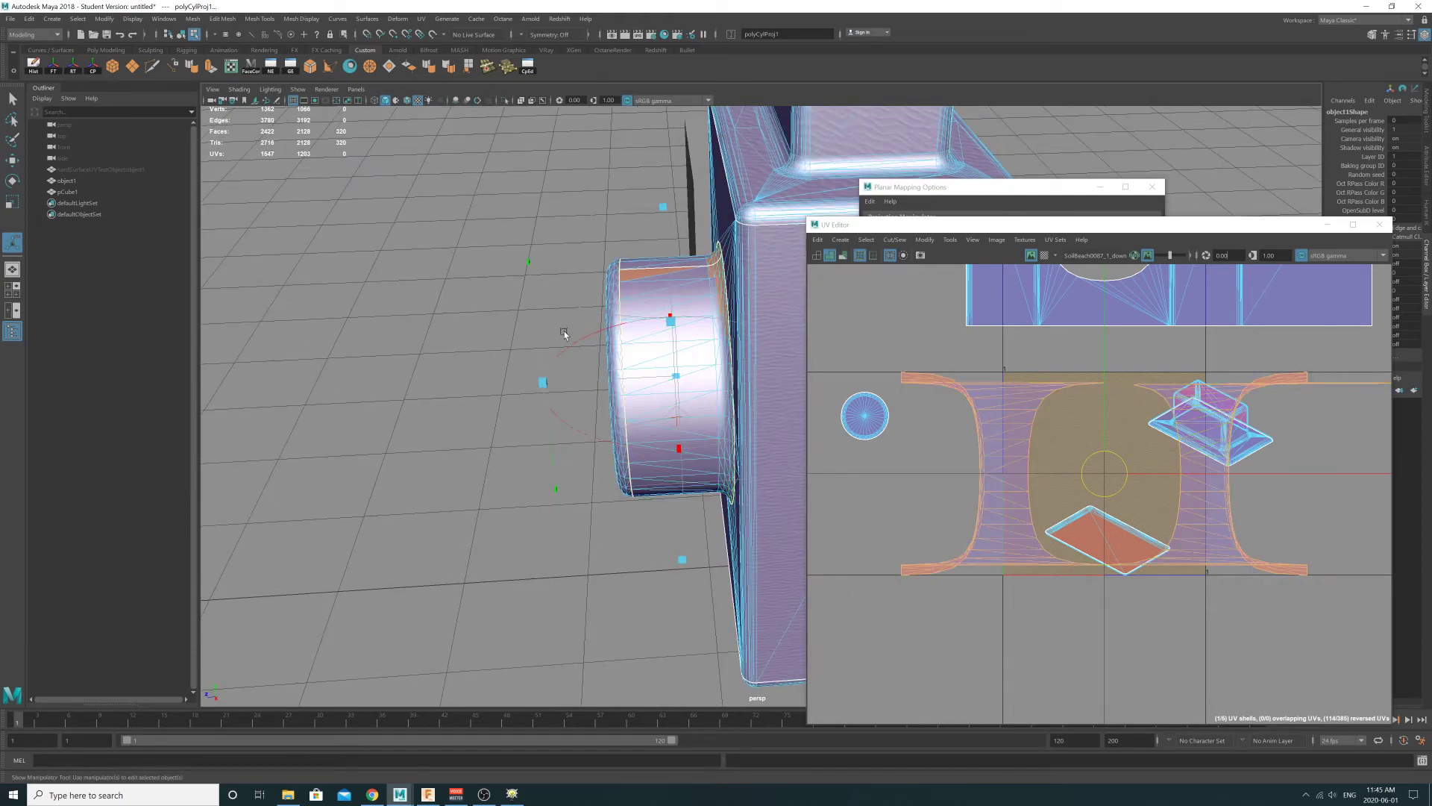
{"action": "left_click_drag", "start_coordinate": [546, 365], "coordinate": [575, 361], "text": "alt"}
{"action": "left_click_drag", "start_coordinate": [1212, 224], "coordinate": [1150, 434]}
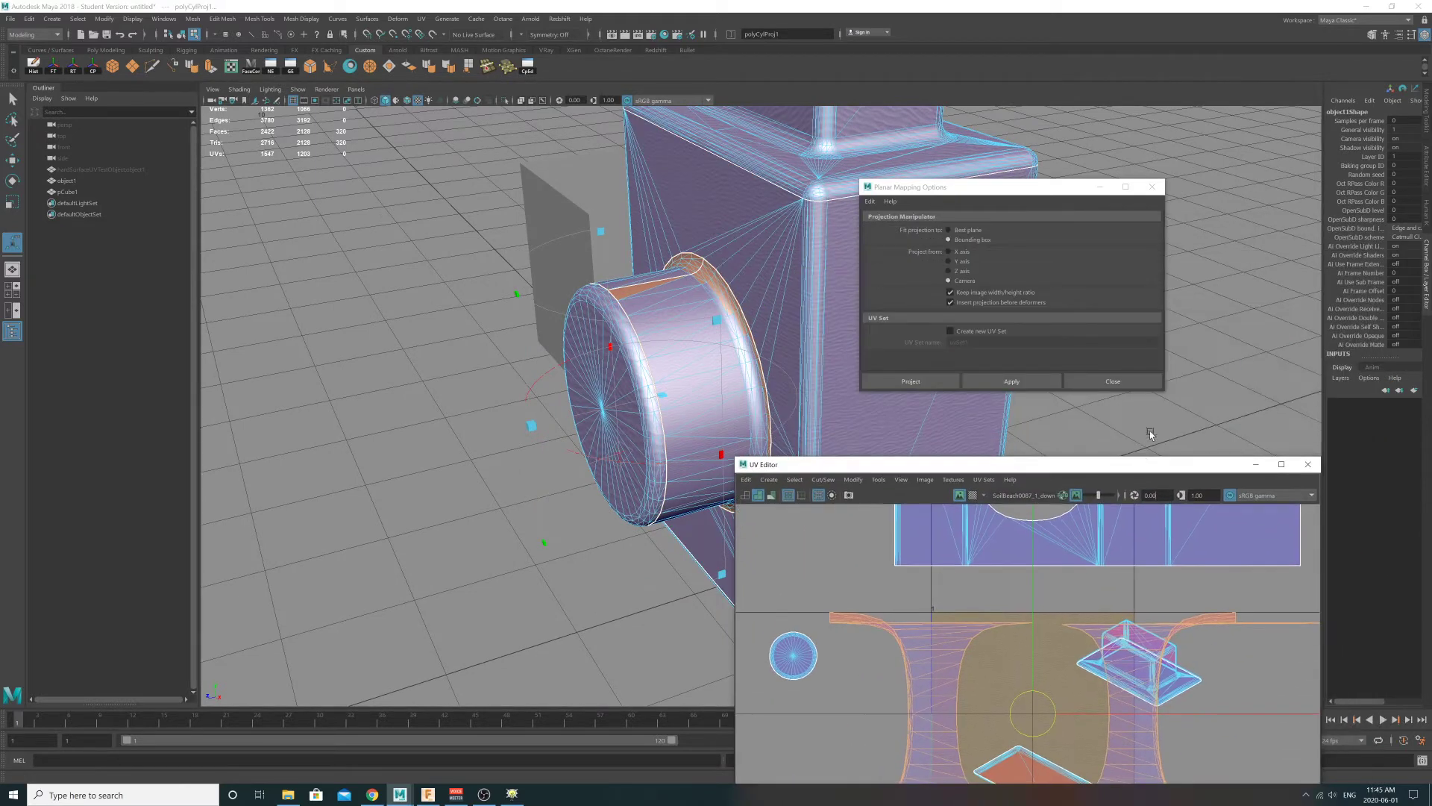
{"action": "scroll", "coordinate": [1347, 216], "scroll_direction": "down", "scroll_amount": 5}
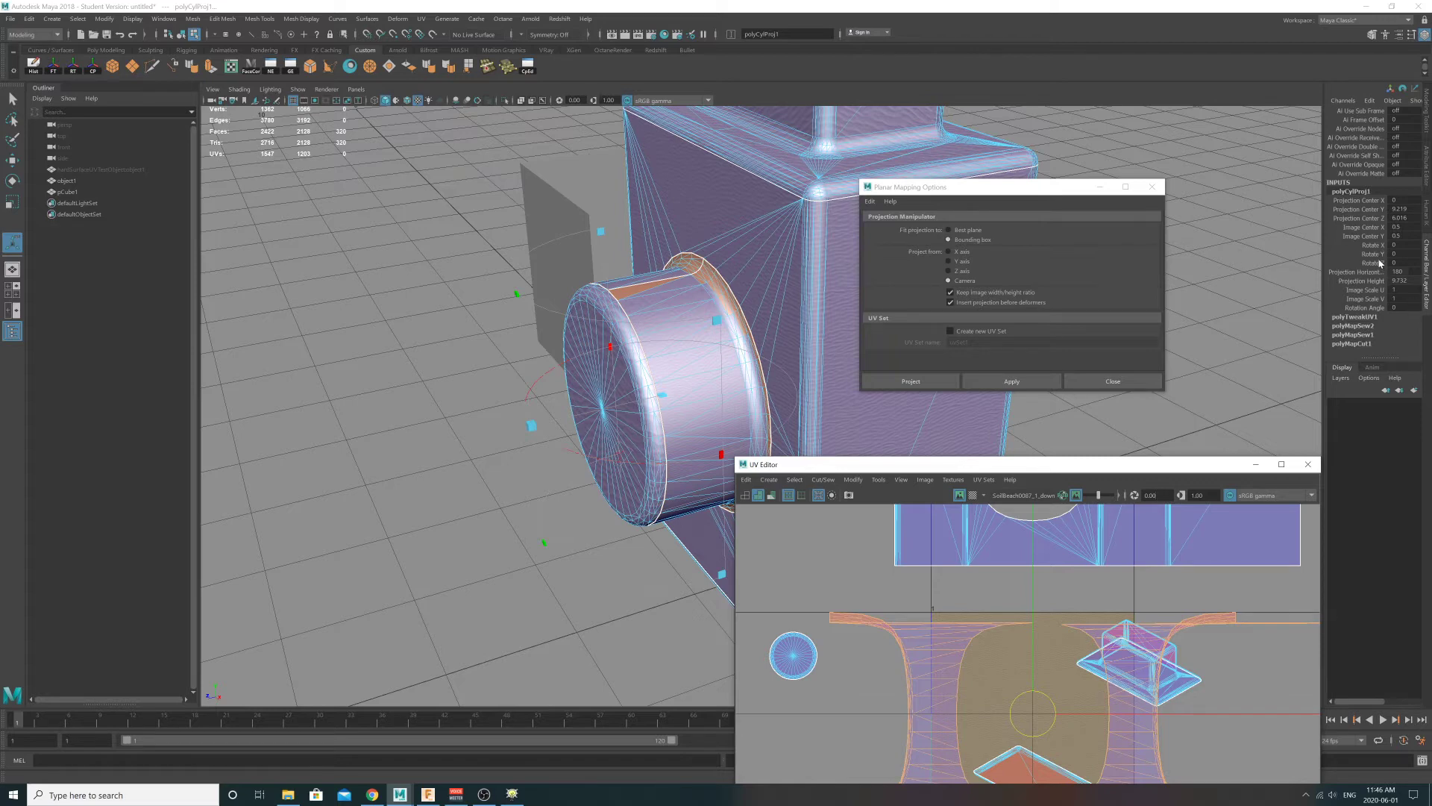
- Try rotating the cylindrical projection 90 degrees about the Y axis
{"action": "left_click", "coordinate": [1374, 256]}
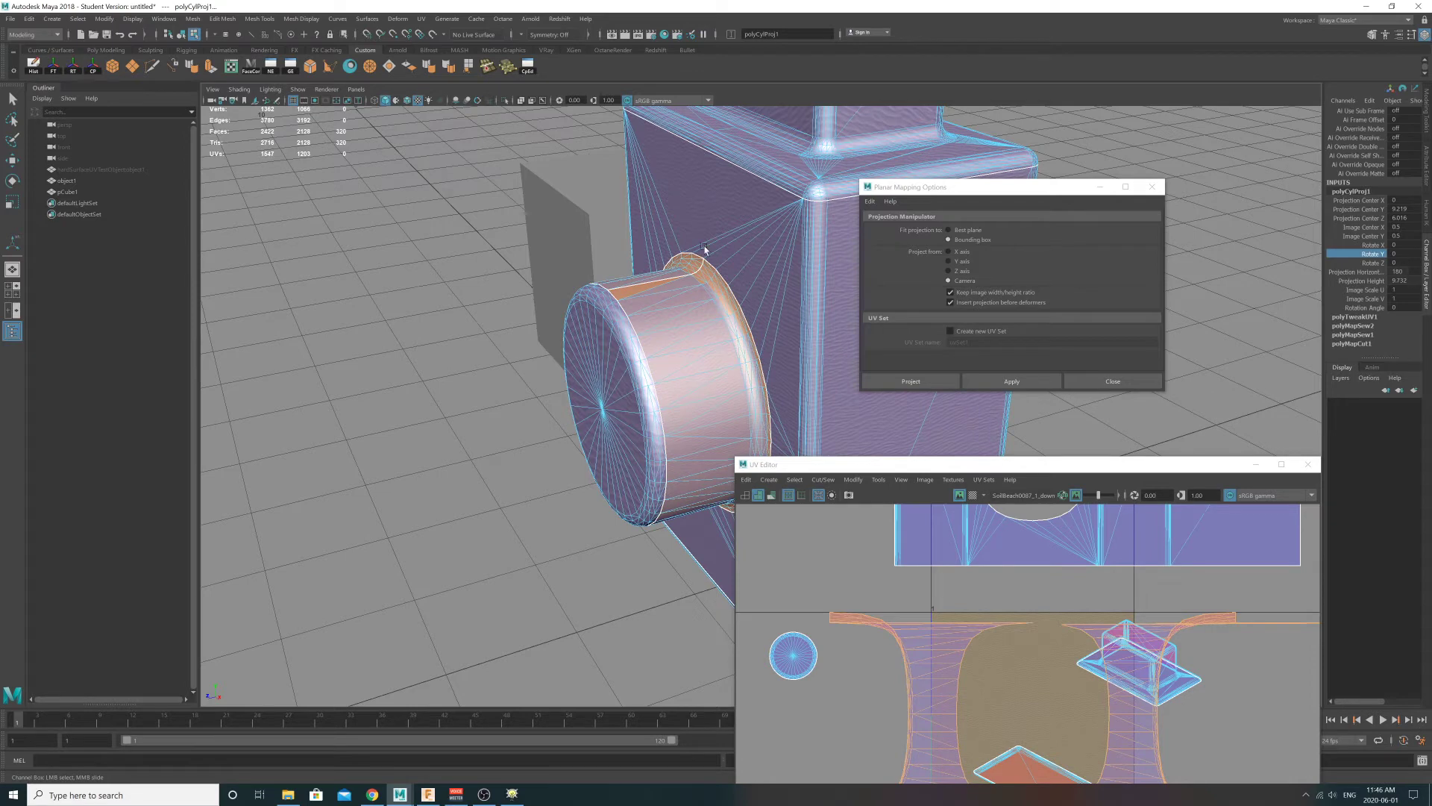
{"action": "left_click_drag", "start_coordinate": [704, 249], "coordinate": [665, 230], "text": "alt"}
{"action": "middle_click_drag", "start_coordinate": [664, 230], "coordinate": [582, 212], "text": "alt"}
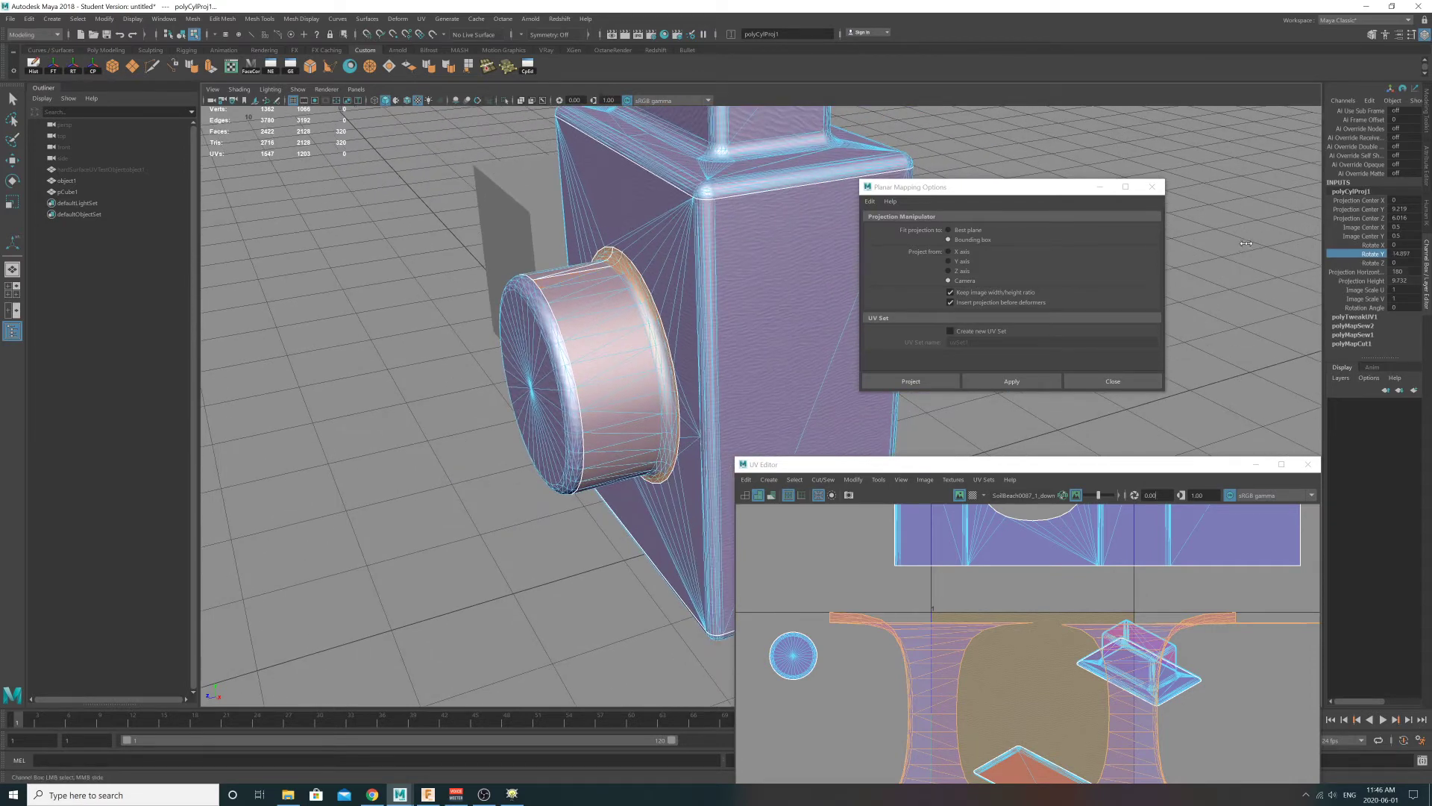
{"action": "mouse_move", "coordinate": [1238, 239]}
{"action": "middle_mouse_down"}
{"action": "mouse_move", "coordinate": [1298, 242]}
{"action": "mouse_move", "coordinate": [1255, 244]}
{"action": "middle_mouse_up"}
{"action": "double_click", "coordinate": [1400, 253]}
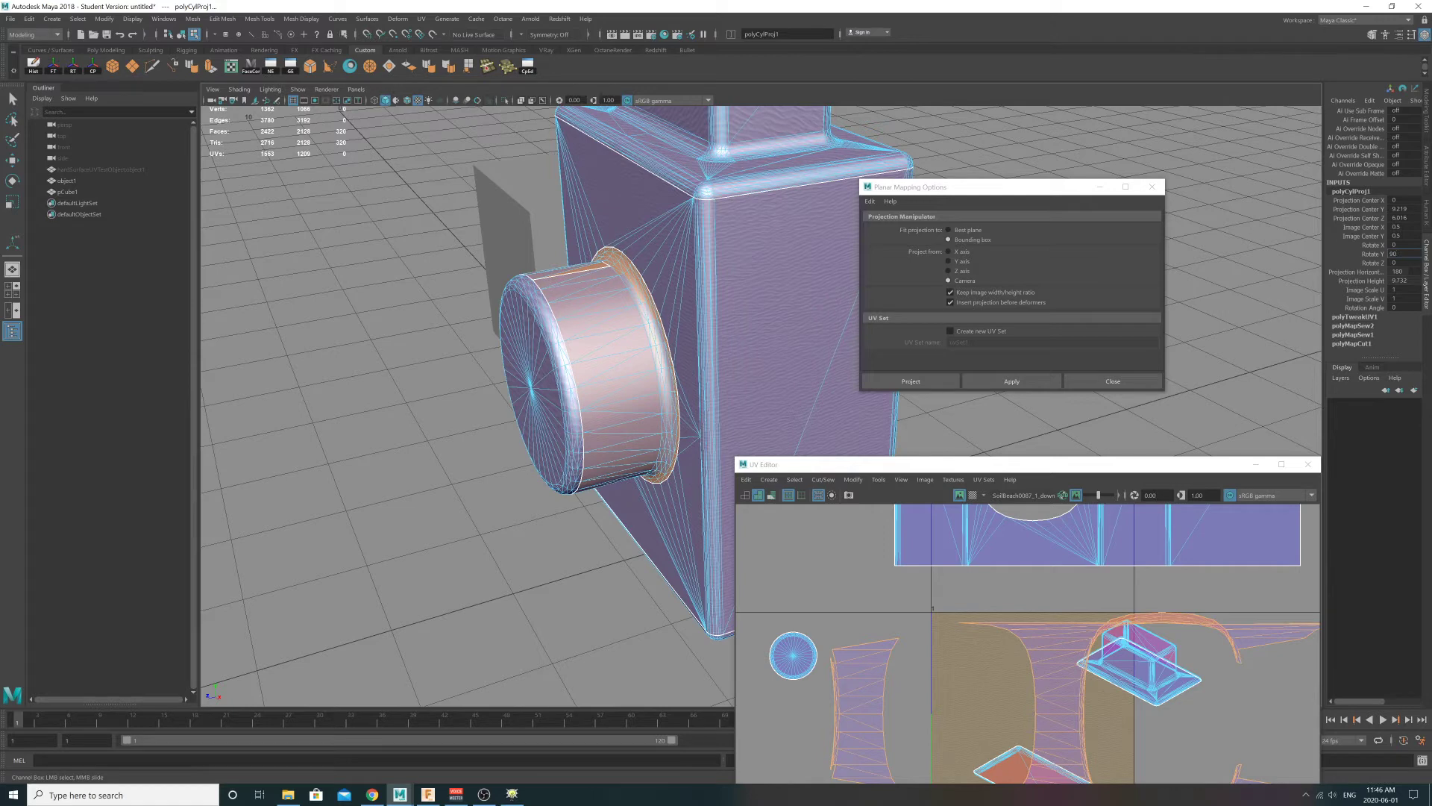
- Set the cylindrical projection's Rotate X to 90 and Rotate Y to 0
{"action": "left_click", "coordinate": [1400, 245]}
{"action": "type", "text": "90"}
{"action": "key", "text": "Return"}
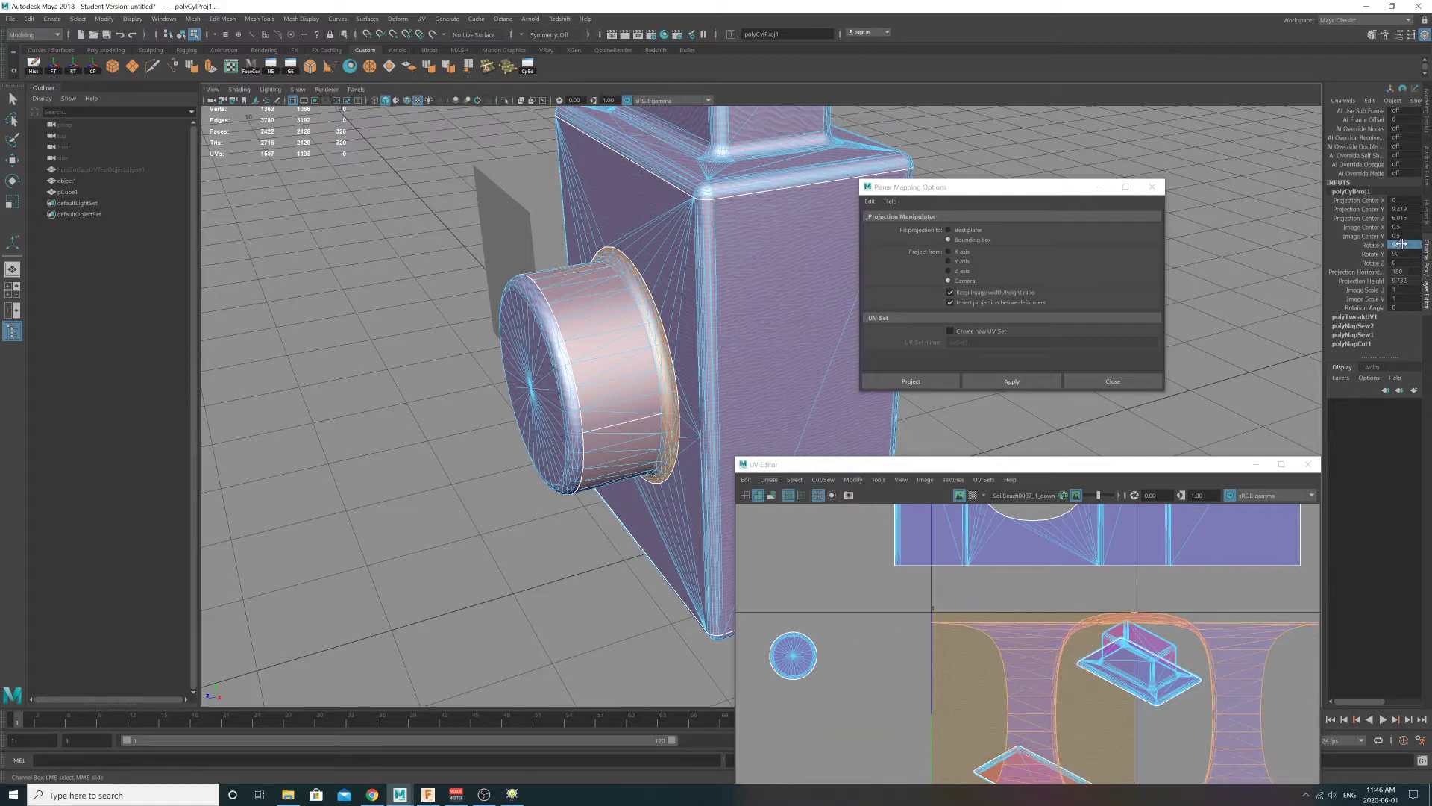
{"action": "double_click", "coordinate": [1403, 253]}
{"action": "type", "text": "0"}
{"action": "key", "text": "Return"}
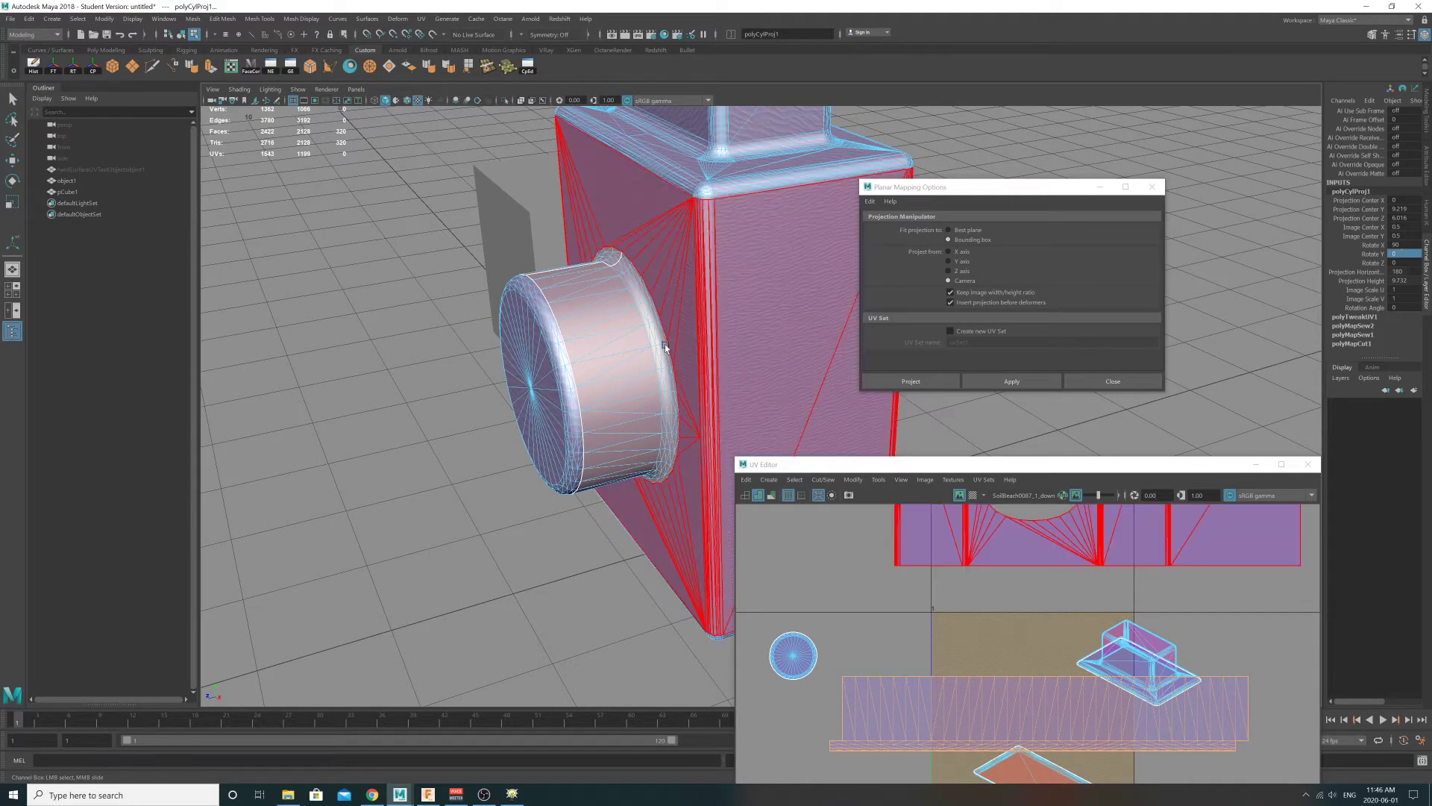
- Move the knob side's unrolled UV shell out of the texture tile, above the block's large UV shell
{"action": "middle_click_drag", "start_coordinate": [572, 317], "coordinate": [672, 335], "text": "alt"}
{"action": "right_click_drag", "start_coordinate": [672, 336], "coordinate": [795, 345], "text": "alt"}
{"action": "left_click", "coordinate": [640, 246]}
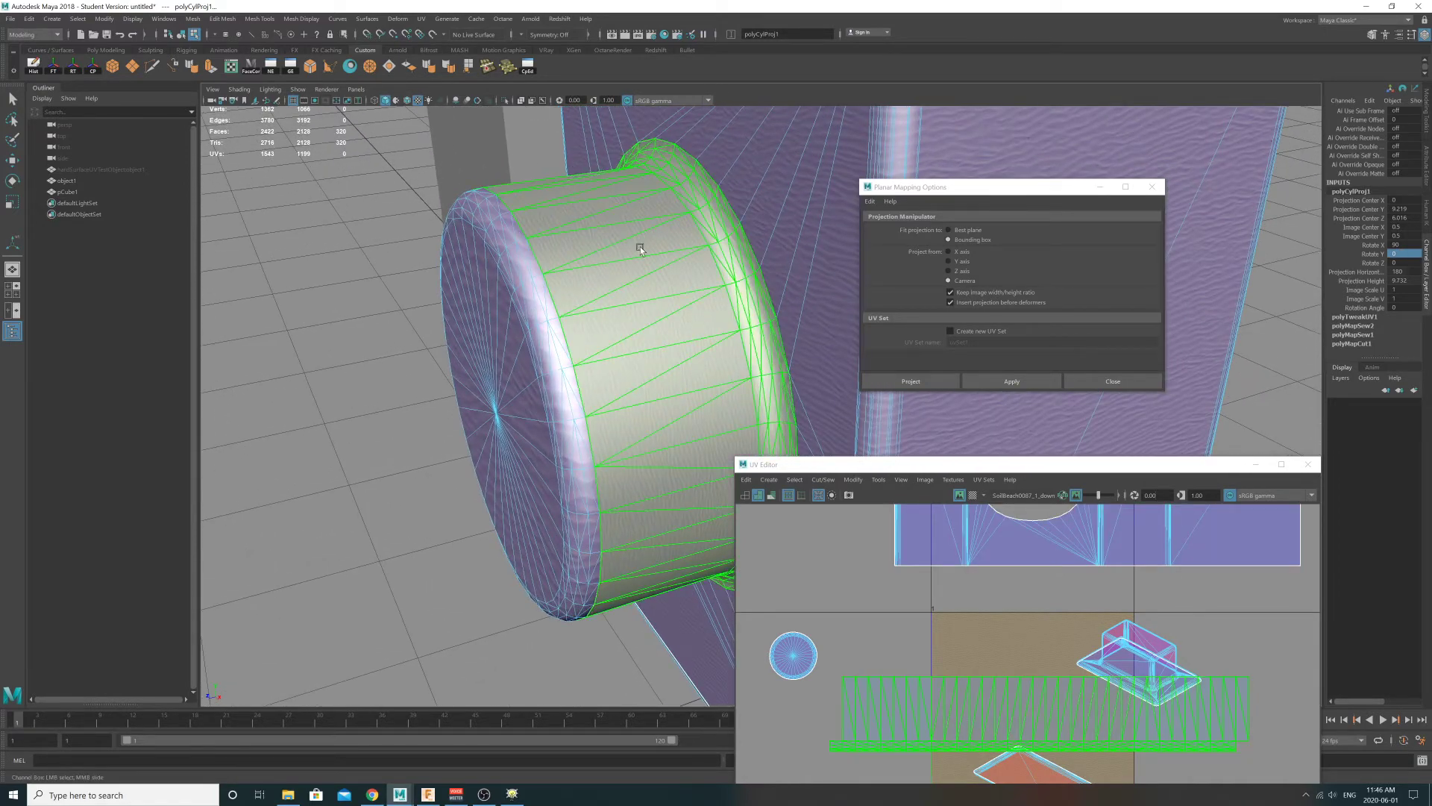
{"action": "left_click_drag", "start_coordinate": [640, 247], "coordinate": [619, 199], "text": "alt"}
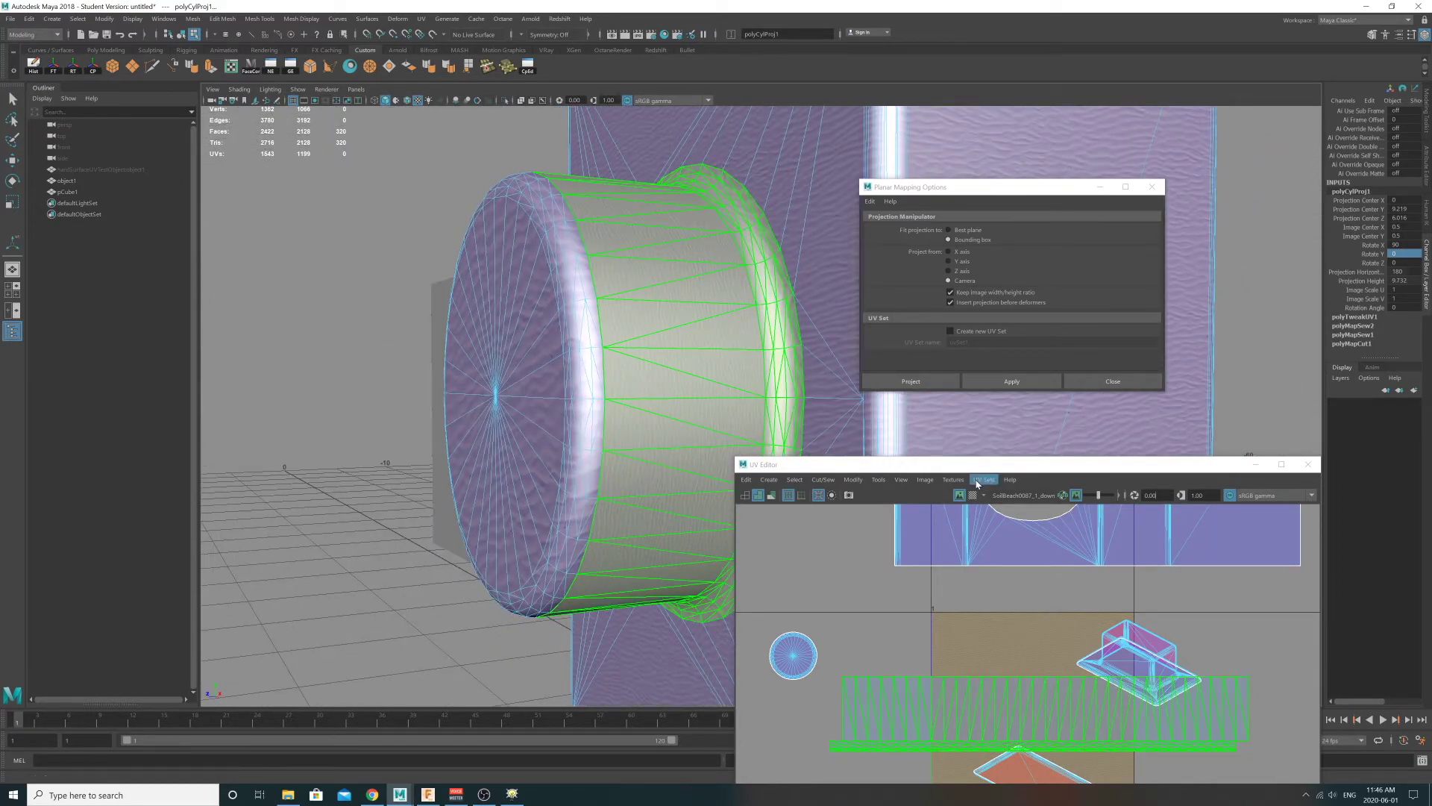
{"action": "left_click_drag", "start_coordinate": [980, 462], "coordinate": [908, 217]}
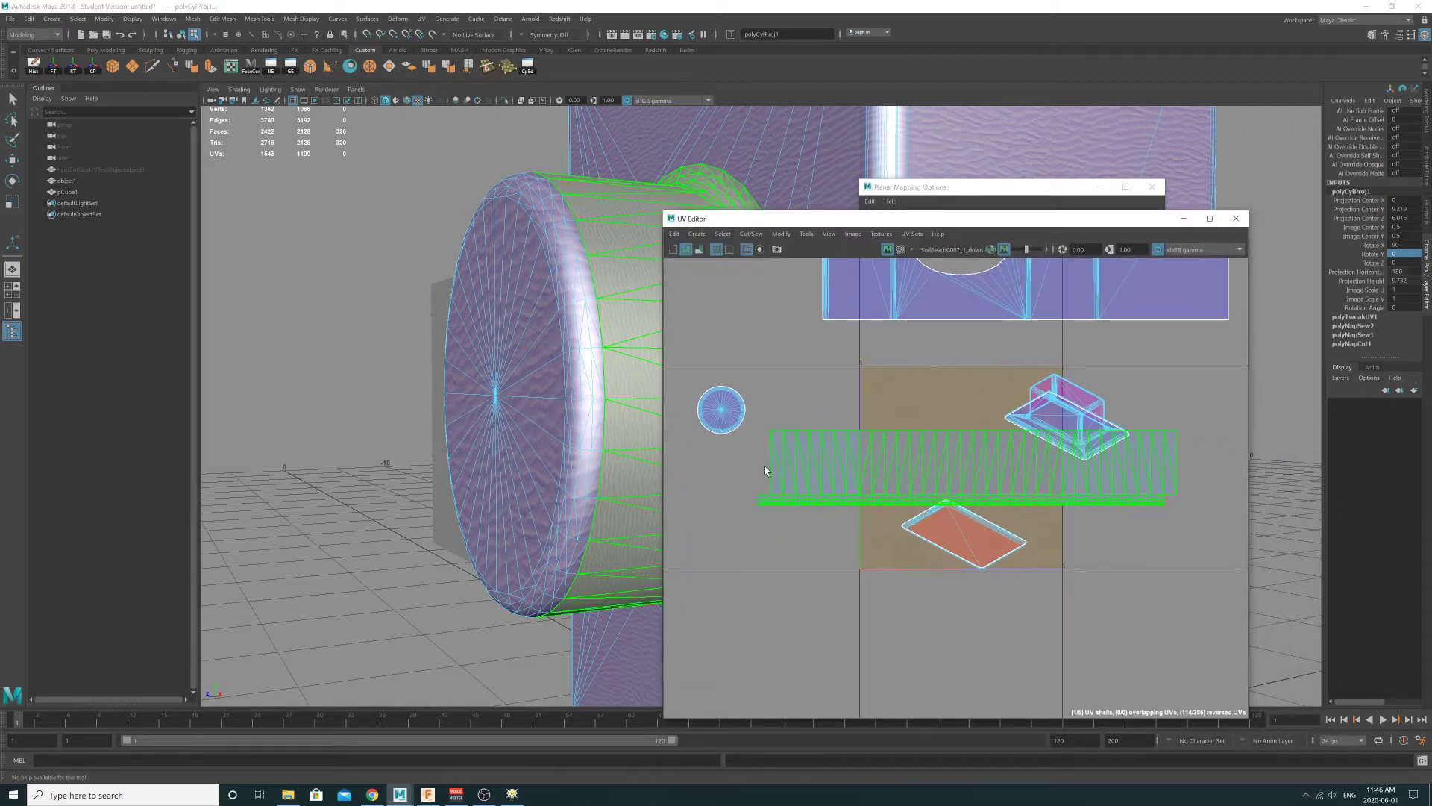
{"action": "right_click_drag", "start_coordinate": [1049, 501], "coordinate": [938, 476], "text": "alt"}
{"action": "key", "text": "w"}
{"action": "middle_click_drag", "start_coordinate": [1048, 425], "coordinate": [983, 502], "text": "alt"}
{"action": "left_click_drag", "start_coordinate": [996, 553], "coordinate": [985, 305]}
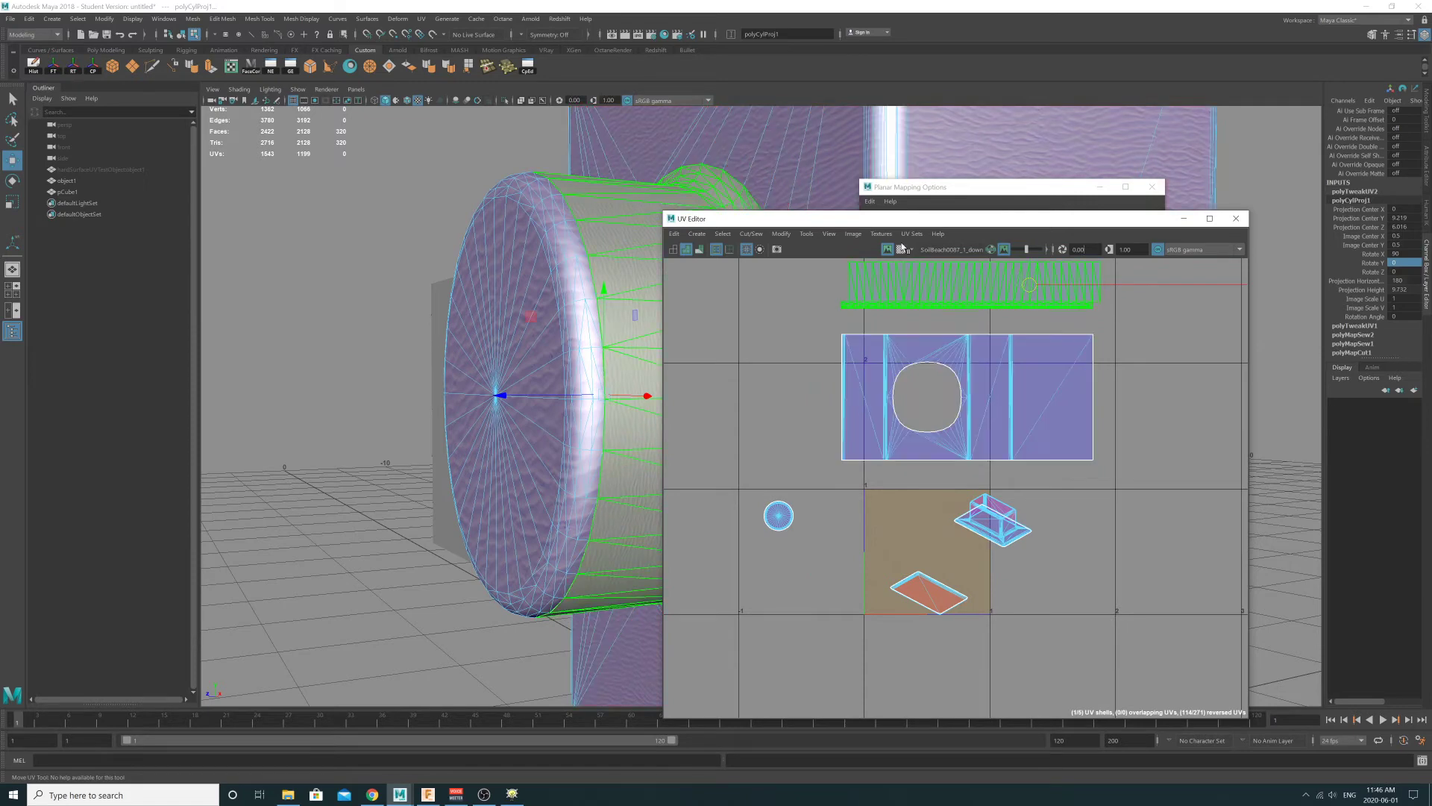
- Examine the sand texture on the knob's front cap and side alongside the cap's circular UV shell
{"action": "left_click_drag", "start_coordinate": [907, 229], "coordinate": [1124, 303]}
{"action": "left_click", "coordinate": [677, 344]}
{"action": "middle_click_drag", "start_coordinate": [1045, 575], "coordinate": [1199, 499], "text": "alt"}
{"action": "right_click_drag", "start_coordinate": [1199, 499], "coordinate": [1313, 634], "text": "alt"}
{"action": "right_click_drag", "start_coordinate": [1011, 578], "coordinate": [1295, 639], "text": "alt"}
{"action": "left_click_drag", "start_coordinate": [414, 379], "coordinate": [526, 434], "text": "alt"}
{"action": "left_click", "coordinate": [526, 436]}
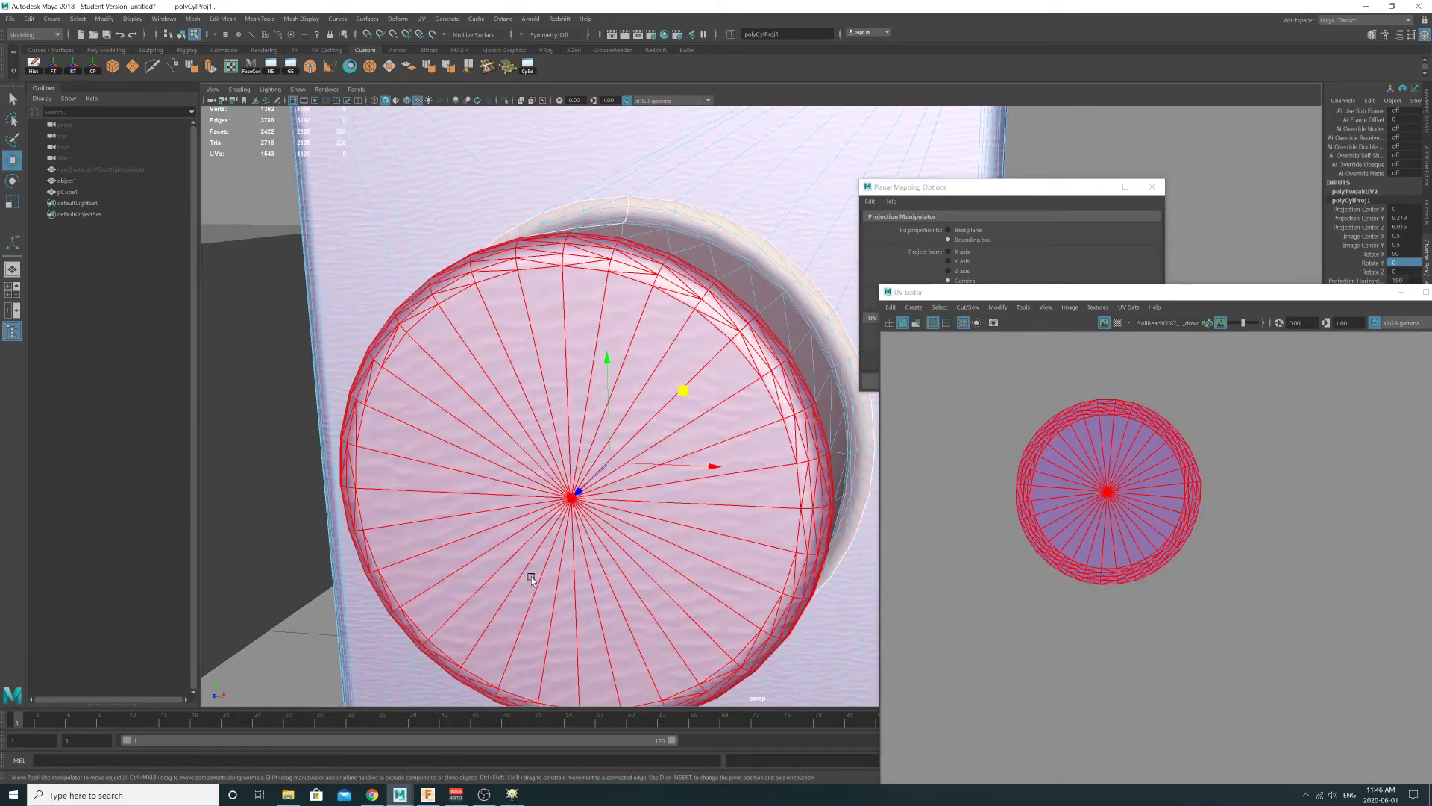
{"action": "right_click_drag", "start_coordinate": [692, 485], "coordinate": [583, 449], "text": "alt"}
{"action": "right_click_drag", "start_coordinate": [1046, 480], "coordinate": [997, 461]}
{"action": "left_click_drag", "start_coordinate": [996, 467], "coordinate": [791, 446], "text": "alt"}
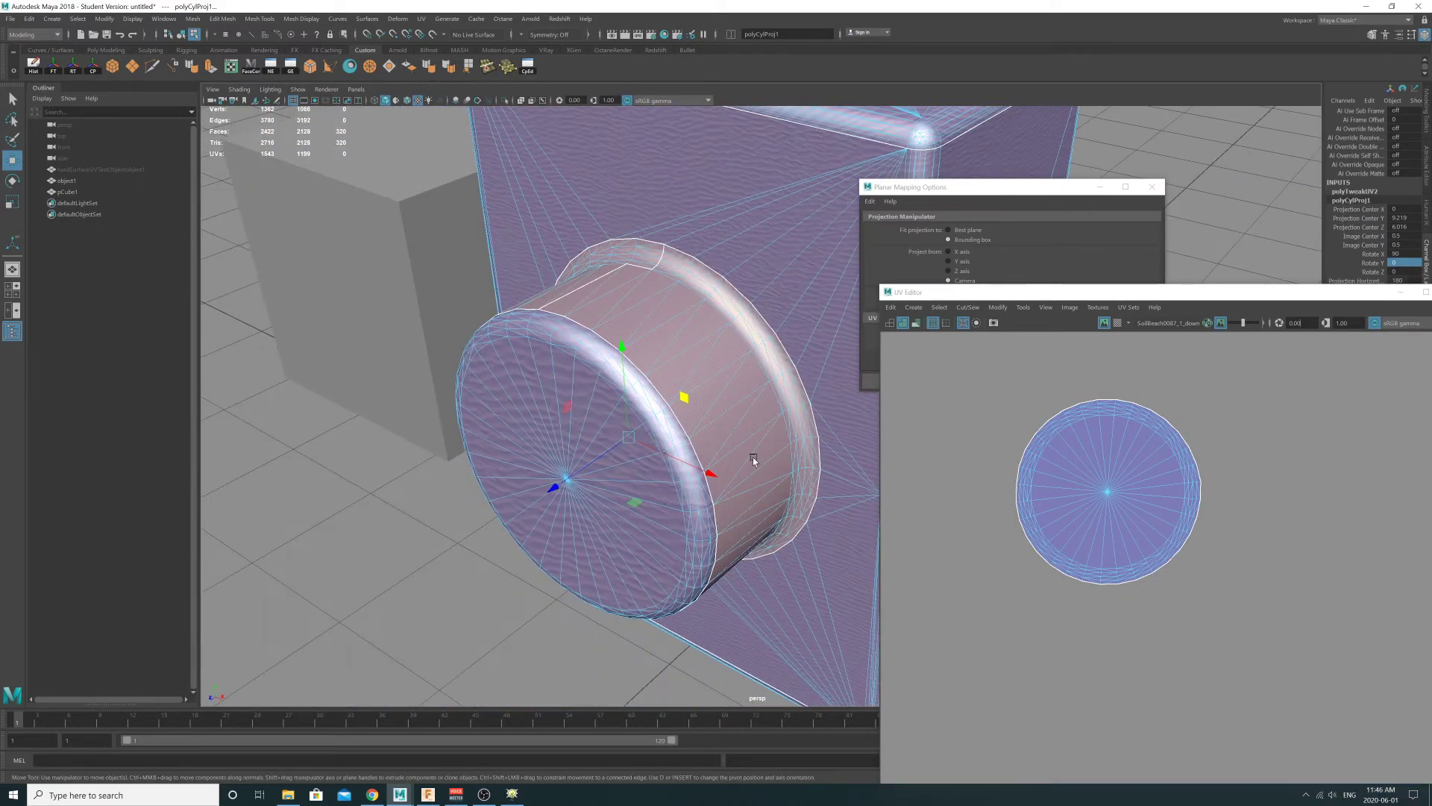
- Select the front cap's circular UV shell and move it to the upper-left corner of the texture tile
{"action": "left_click", "coordinate": [990, 436]}
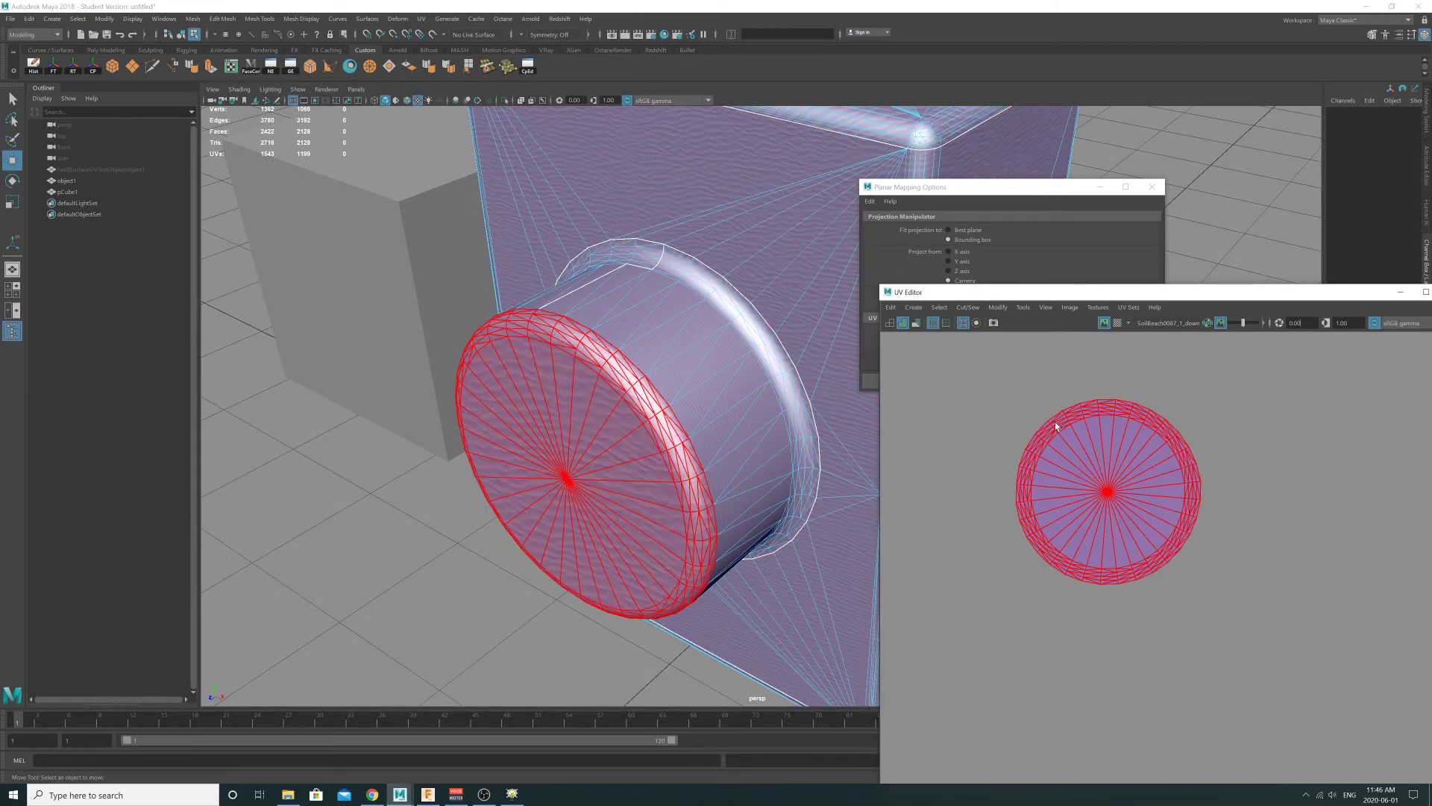
{"action": "right_click_drag", "start_coordinate": [1077, 464], "coordinate": [1079, 567]}
{"action": "left_click", "coordinate": [1059, 450]}
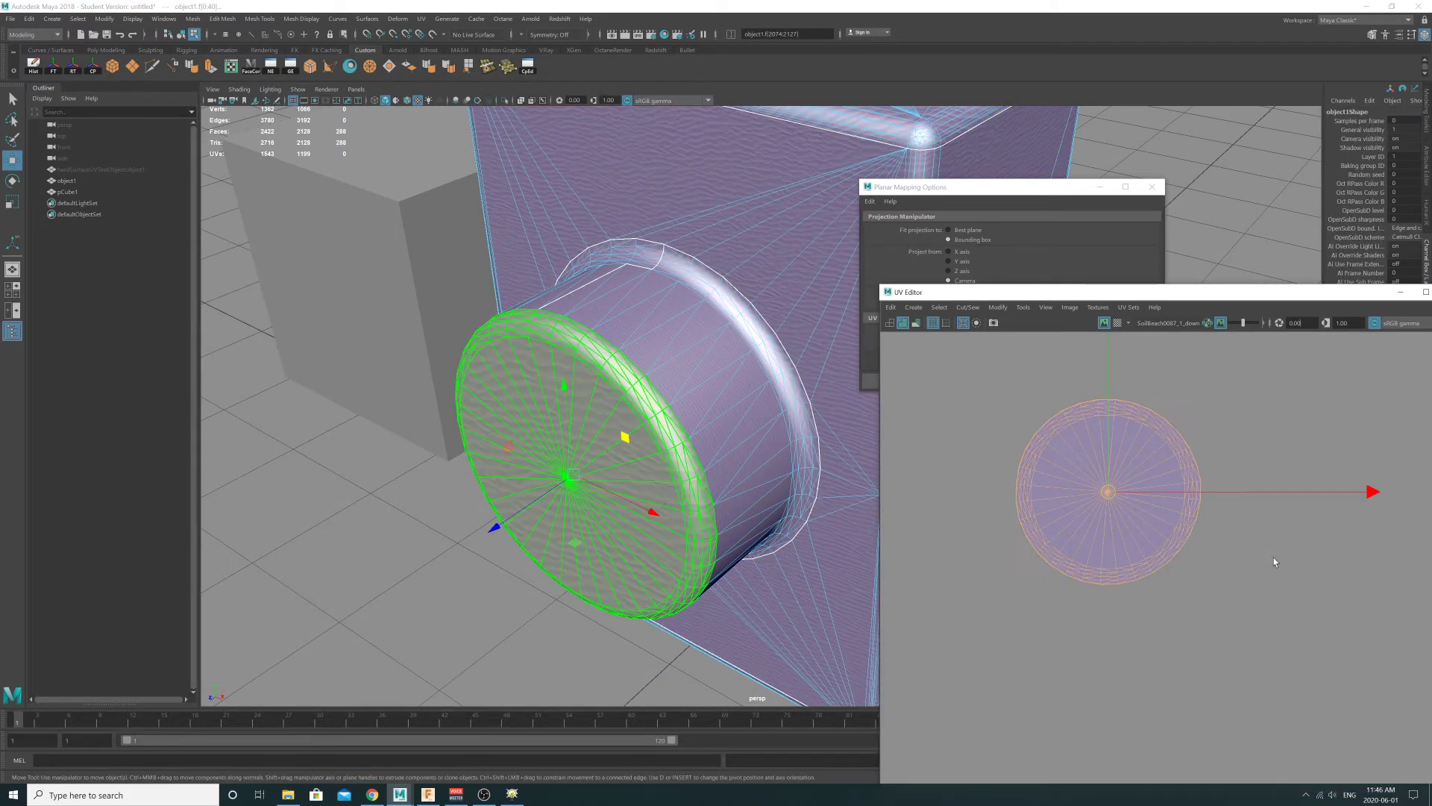
{"action": "right_click_drag", "start_coordinate": [1276, 562], "coordinate": [1189, 503], "text": "alt"}
{"action": "middle_click_drag", "start_coordinate": [1189, 503], "coordinate": [917, 474], "text": "alt"}
{"action": "middle_click_drag", "start_coordinate": [1015, 549], "coordinate": [1299, 504]}
{"action": "right_click_drag", "start_coordinate": [1299, 504], "coordinate": [1212, 506], "text": "alt"}
{"action": "middle_click_drag", "start_coordinate": [1216, 508], "coordinate": [1098, 537], "text": "alt"}
{"action": "left_click", "coordinate": [1098, 540]}
{"action": "scroll", "coordinate": [1018, 582], "scroll_direction": "down", "scroll_amount": 3}
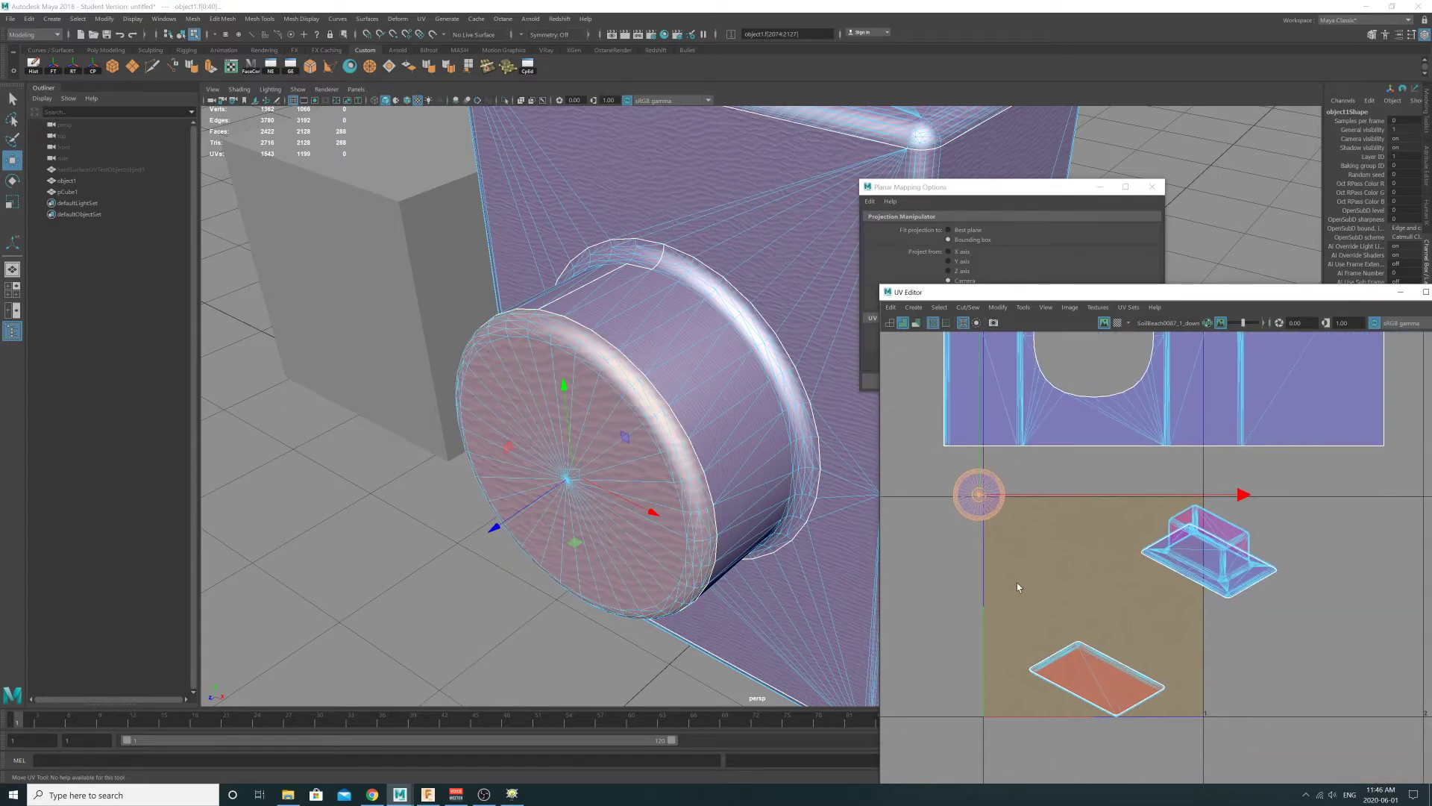
- Select the faces of the slanted rectangular UV shell in the texture tile and face the block's underside straight on
{"action": "scroll", "coordinate": [697, 495], "scroll_direction": "down", "scroll_amount": 5}
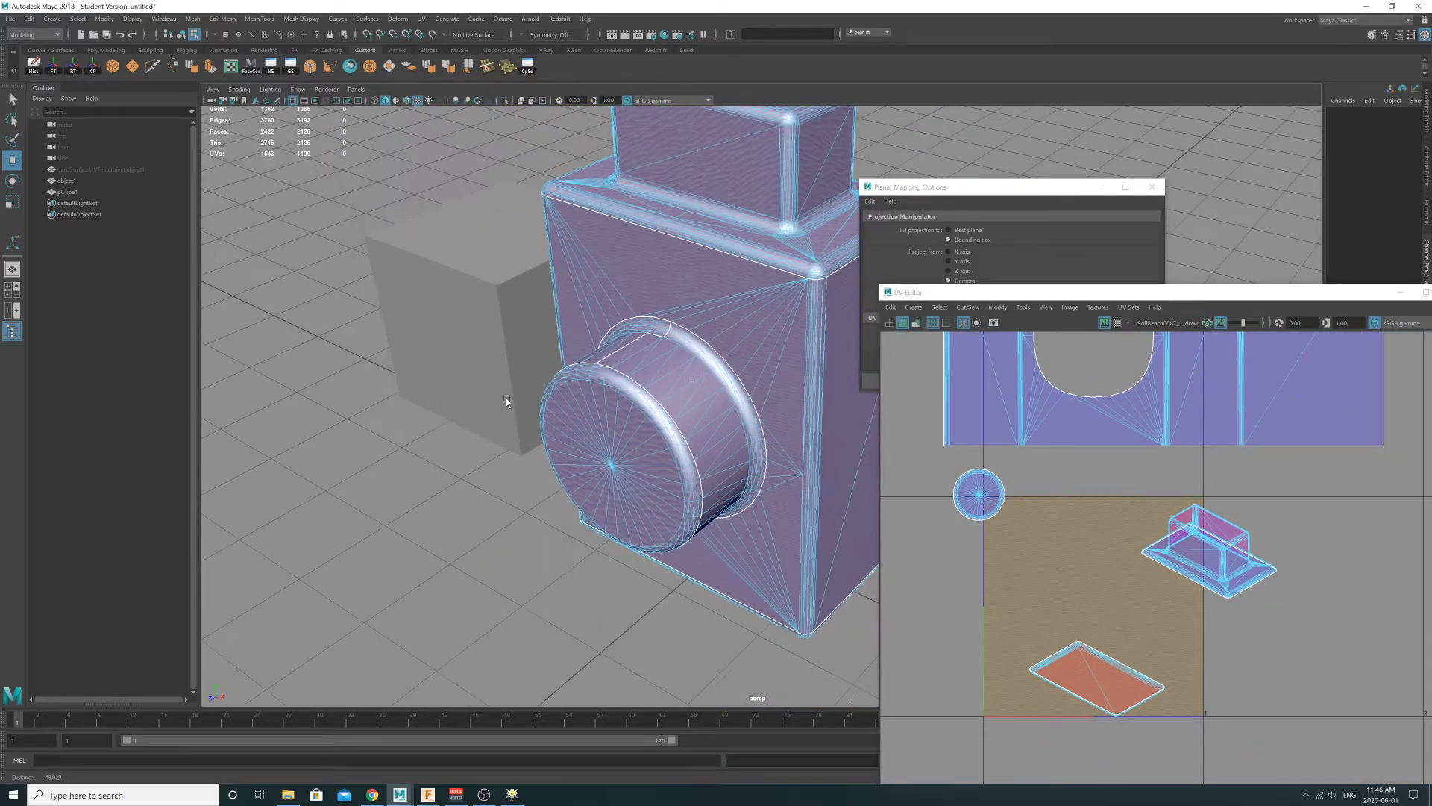
{"action": "left_click_drag", "start_coordinate": [682, 402], "coordinate": [678, 365], "text": "alt"}
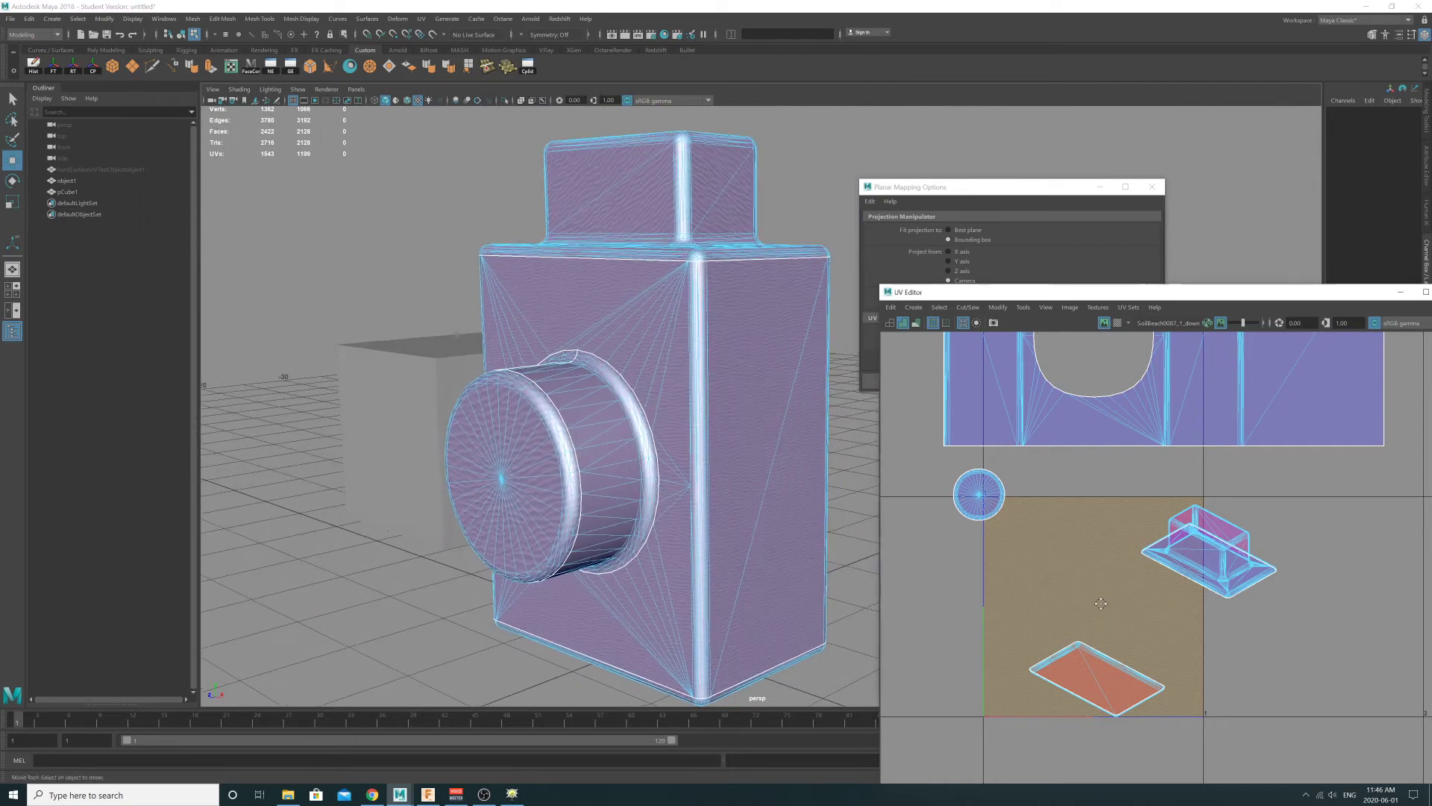
{"action": "scroll", "coordinate": [1180, 582], "scroll_direction": "up", "scroll_amount": 3}
{"action": "right_click_drag", "start_coordinate": [1017, 478], "coordinate": [1021, 493]}
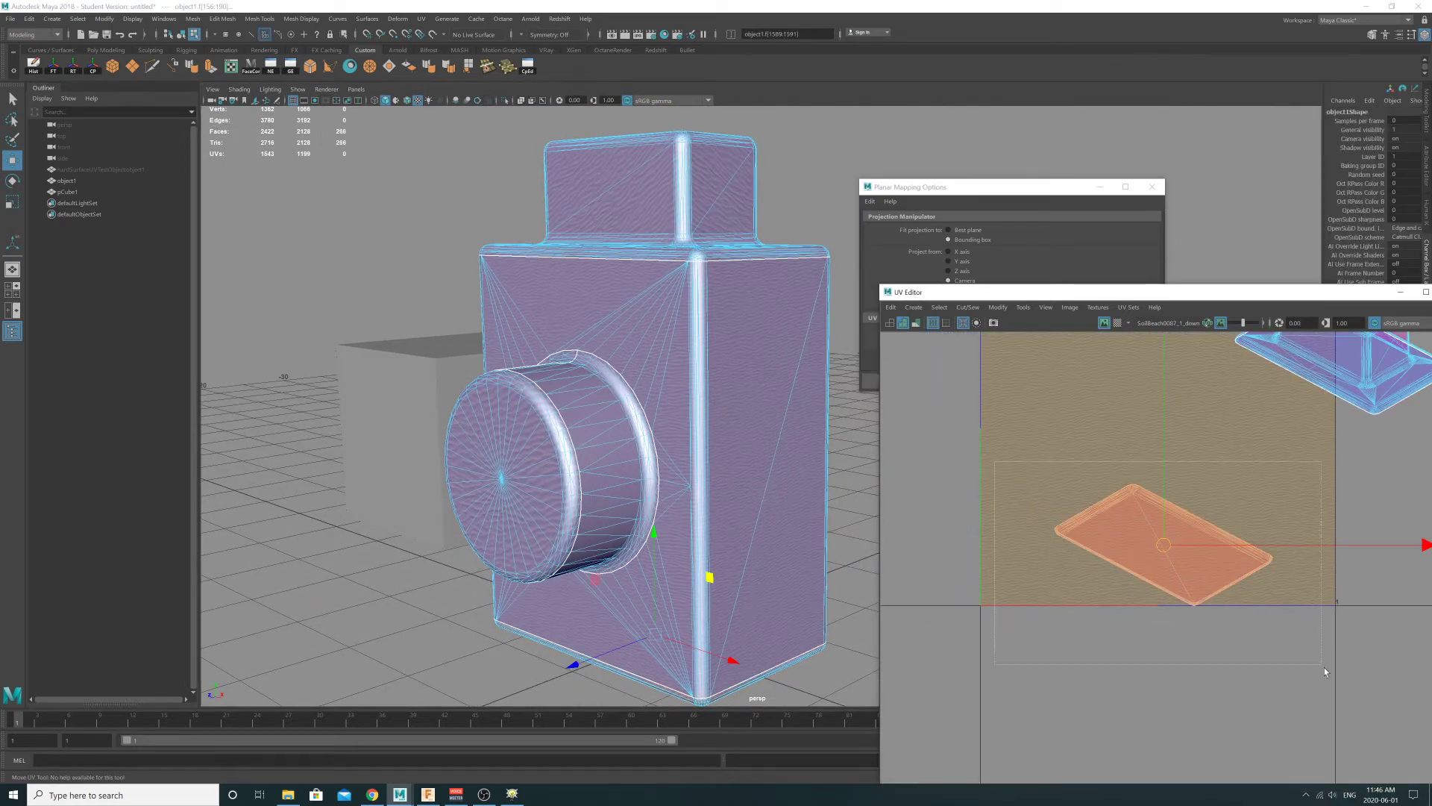
{"action": "left_click_drag", "start_coordinate": [1324, 667], "coordinate": [1324, 667]}
{"action": "left_click_drag", "start_coordinate": [752, 522], "coordinate": [694, 377], "text": "alt"}
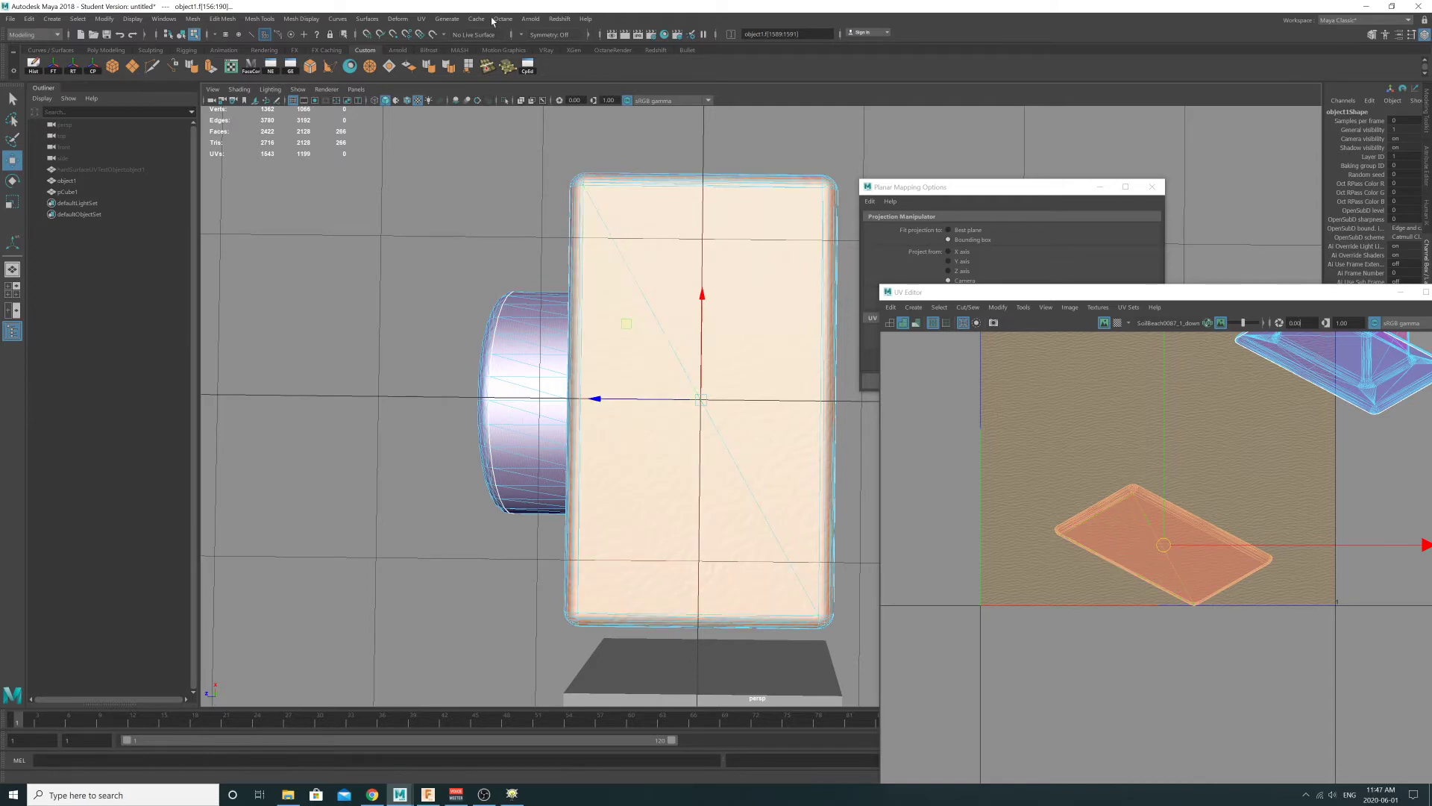
- Apply a planar projection to the block's underside and move its UV shell out to the left of the texture tile
{"action": "left_click", "coordinate": [421, 18]}
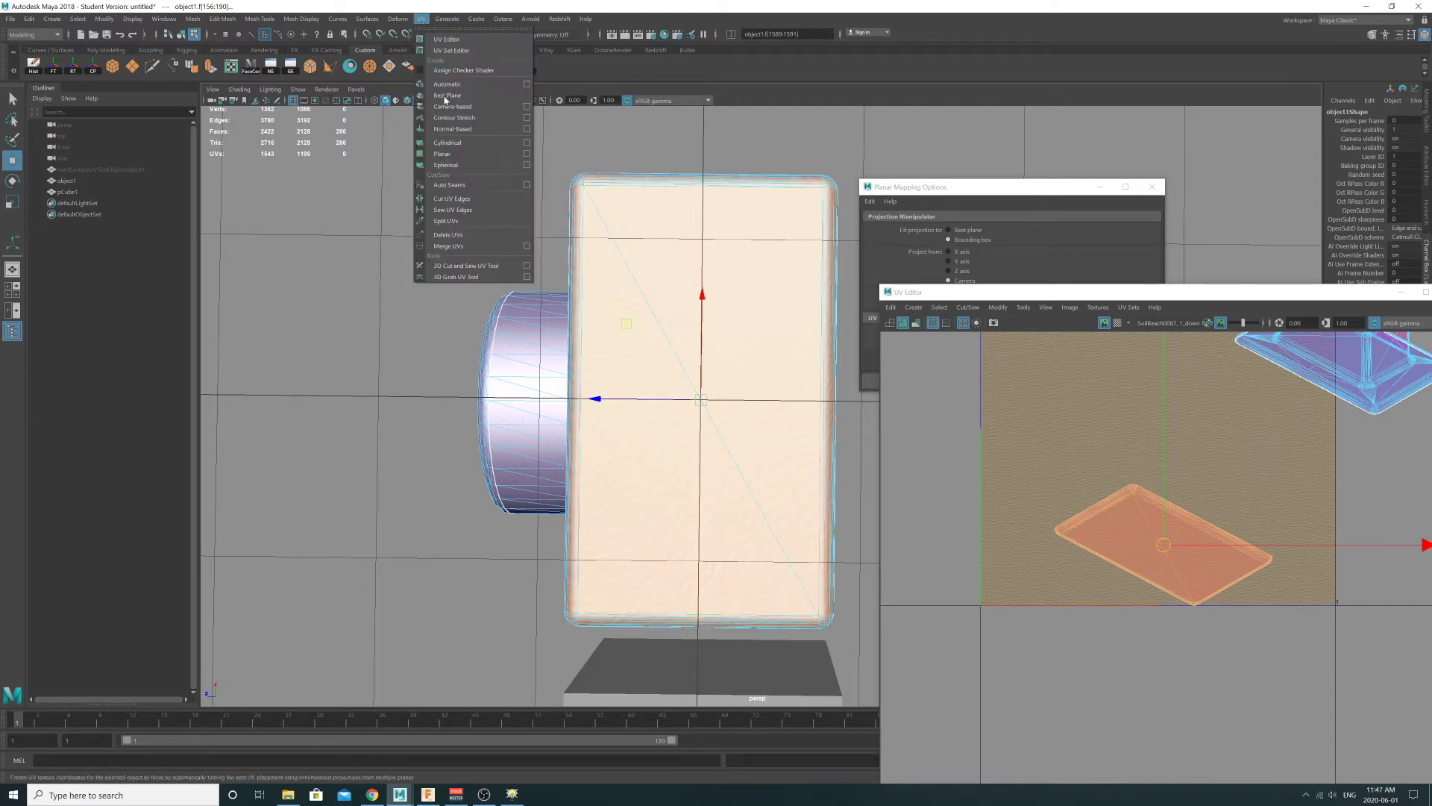
{"action": "left_click", "coordinate": [455, 158]}
{"action": "scroll", "coordinate": [1171, 485], "scroll_direction": "down", "scroll_amount": 2}
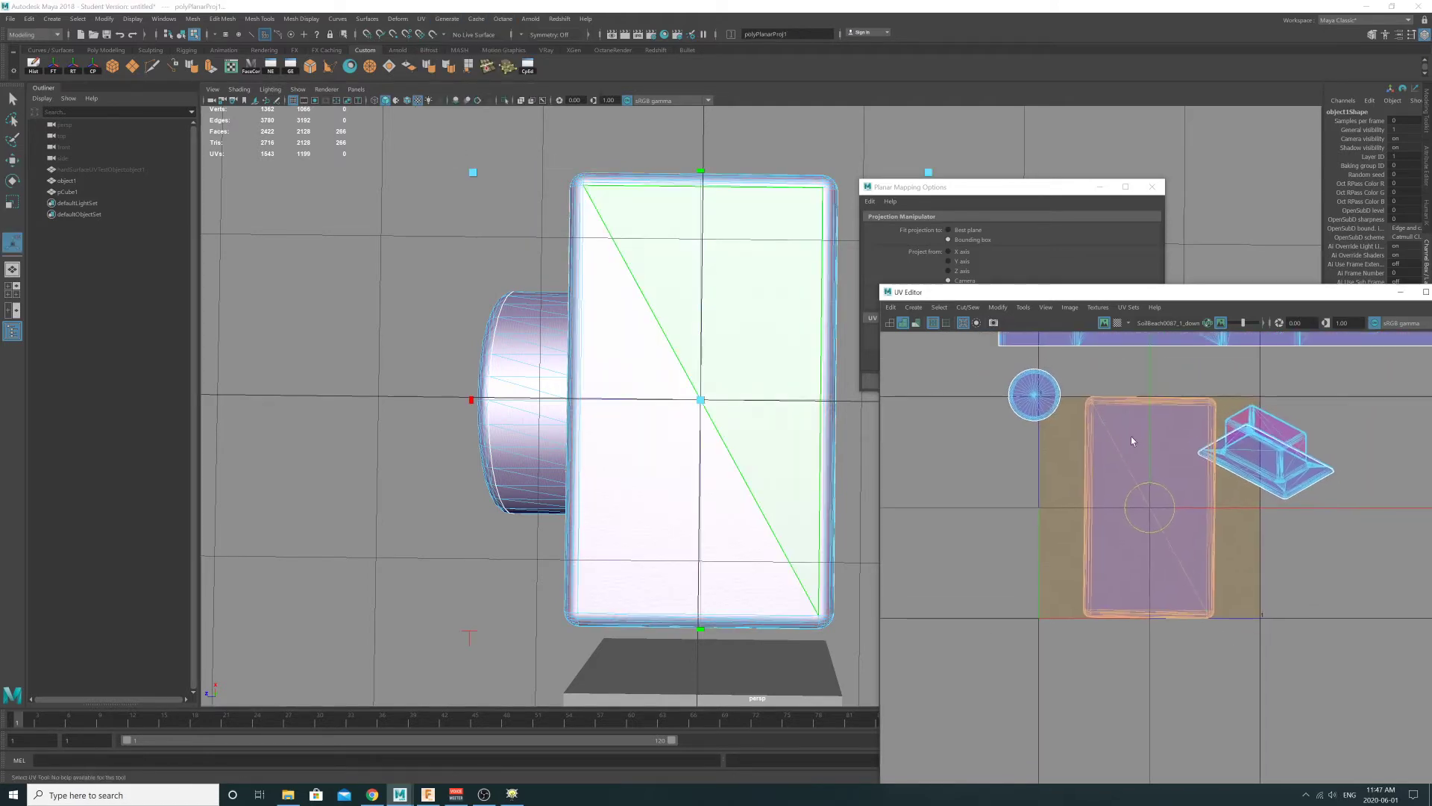
{"action": "middle_click_drag", "start_coordinate": [1093, 532], "coordinate": [1199, 521], "text": "alt"}
{"action": "middle_click_drag", "start_coordinate": [1199, 521], "coordinate": [990, 595]}
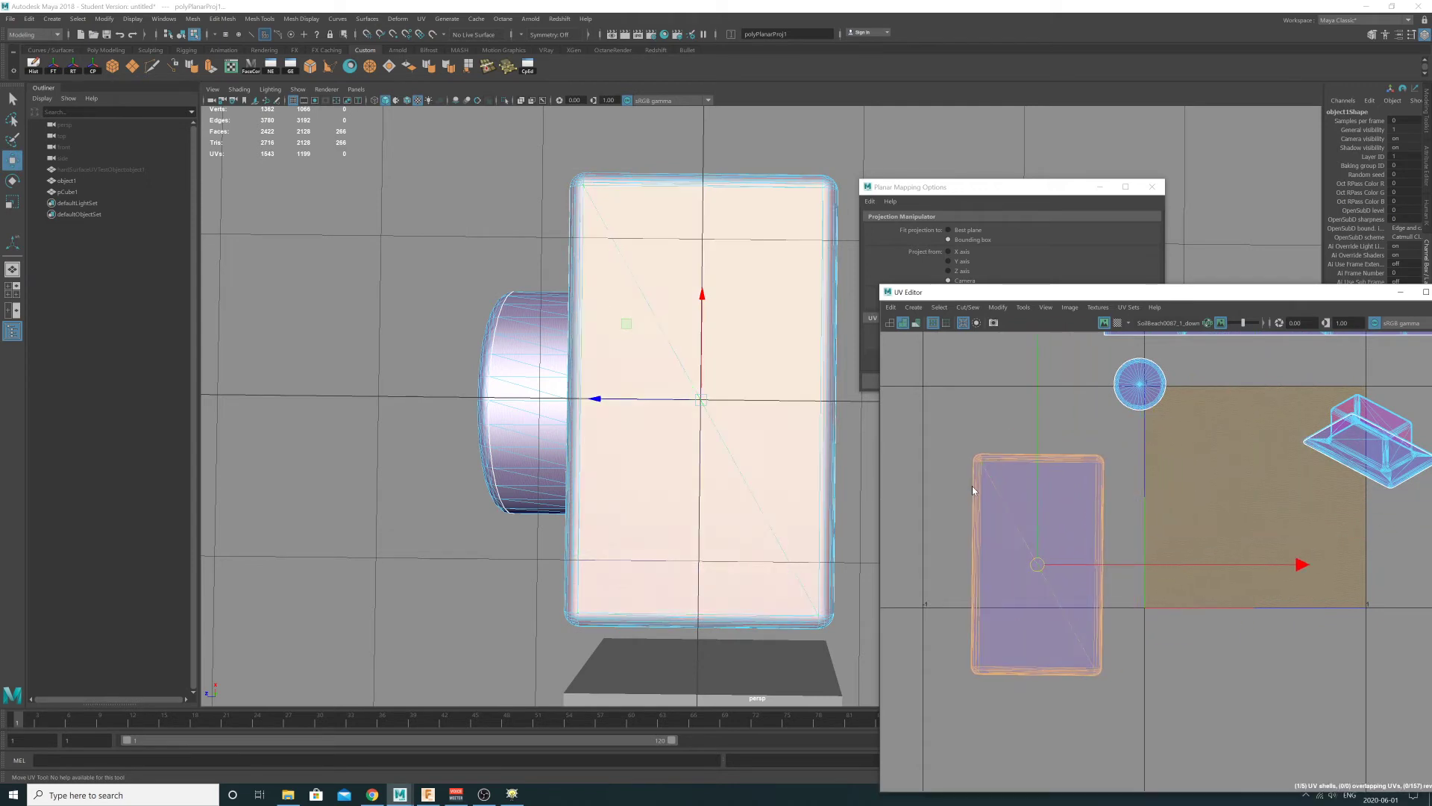
- Unfold the UVs of the underside's rectangular shell and open the Unfold UVs options
{"action": "right_click_drag", "start_coordinate": [973, 486], "coordinate": [1030, 496]}
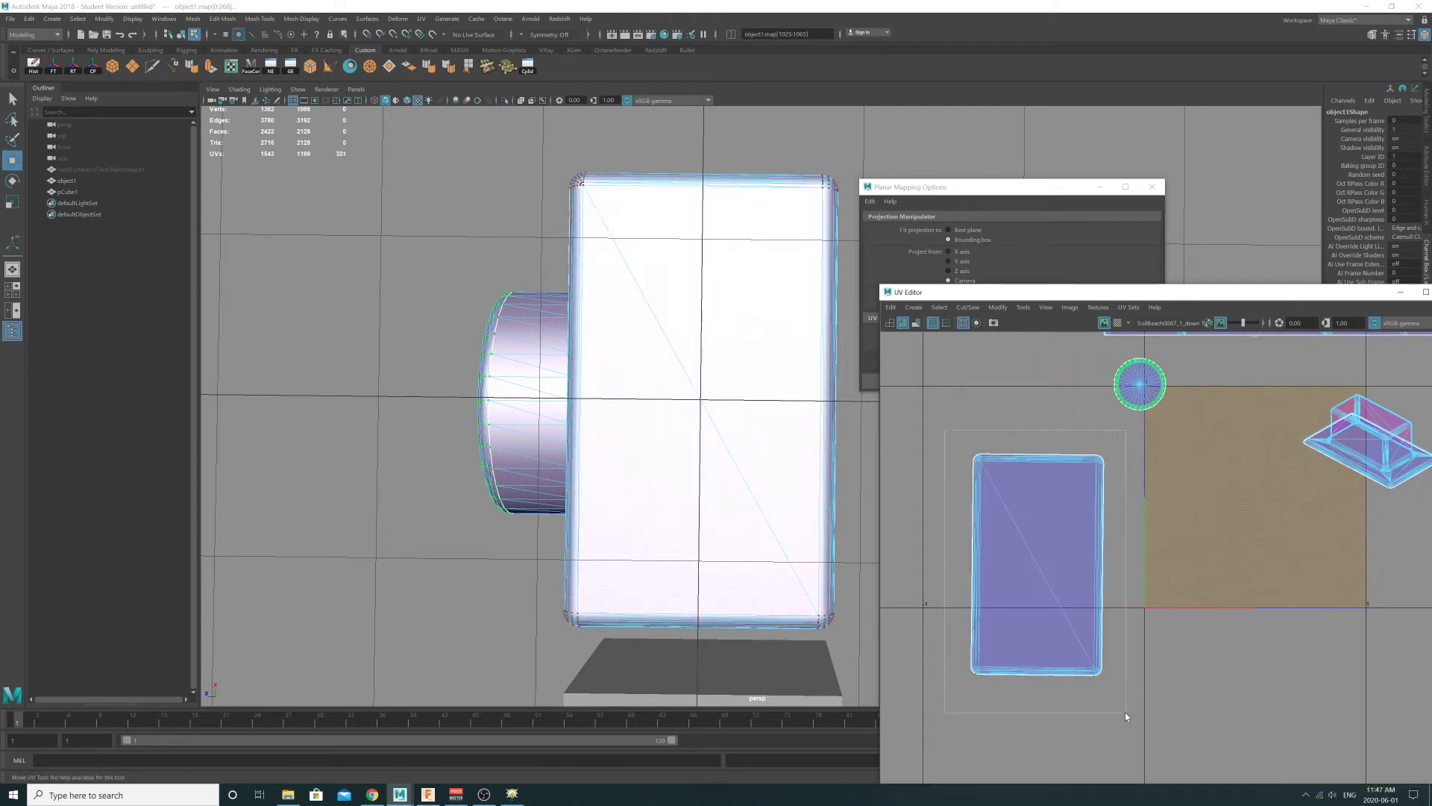
{"action": "left_click", "coordinate": [997, 307]}
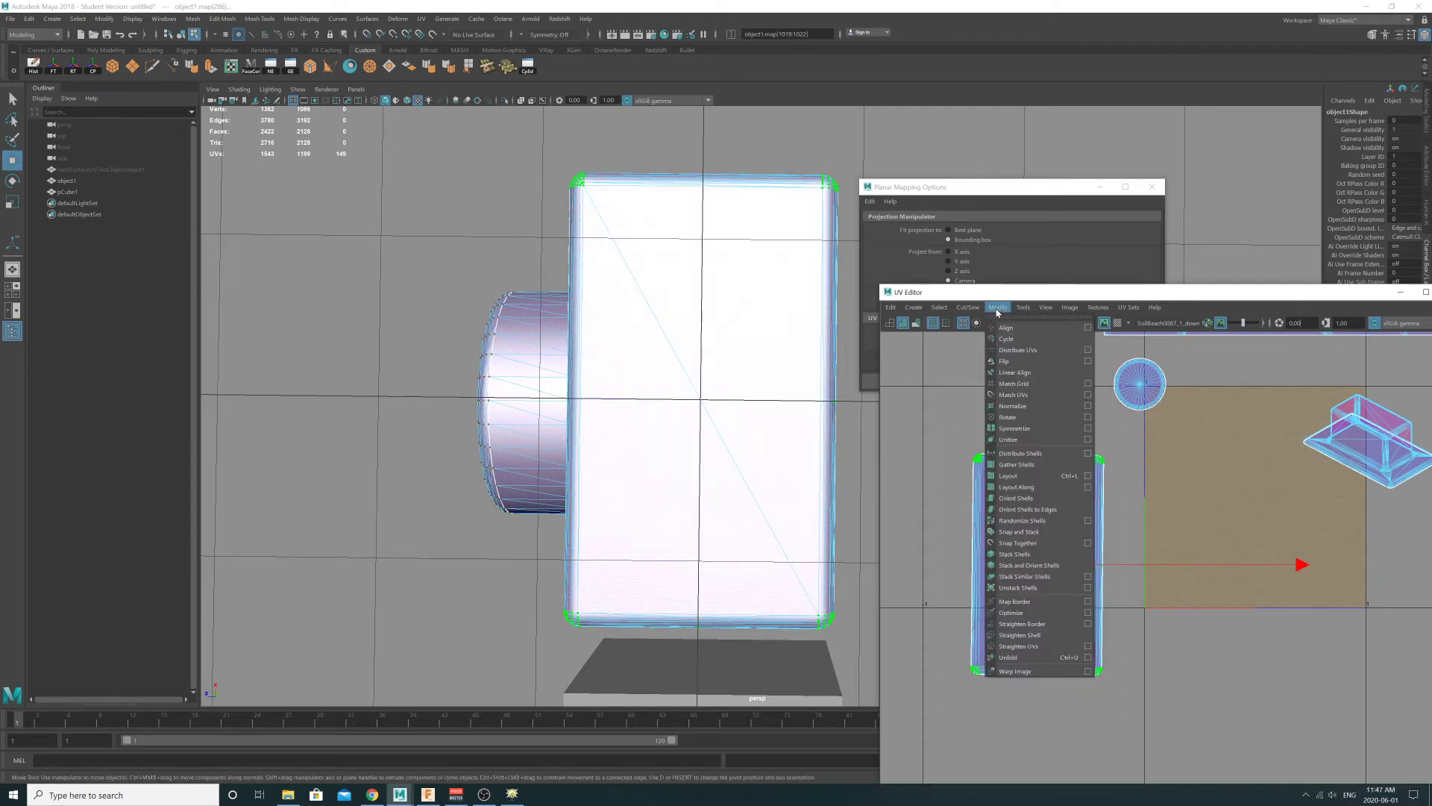
{"action": "left_click", "coordinate": [1031, 656]}
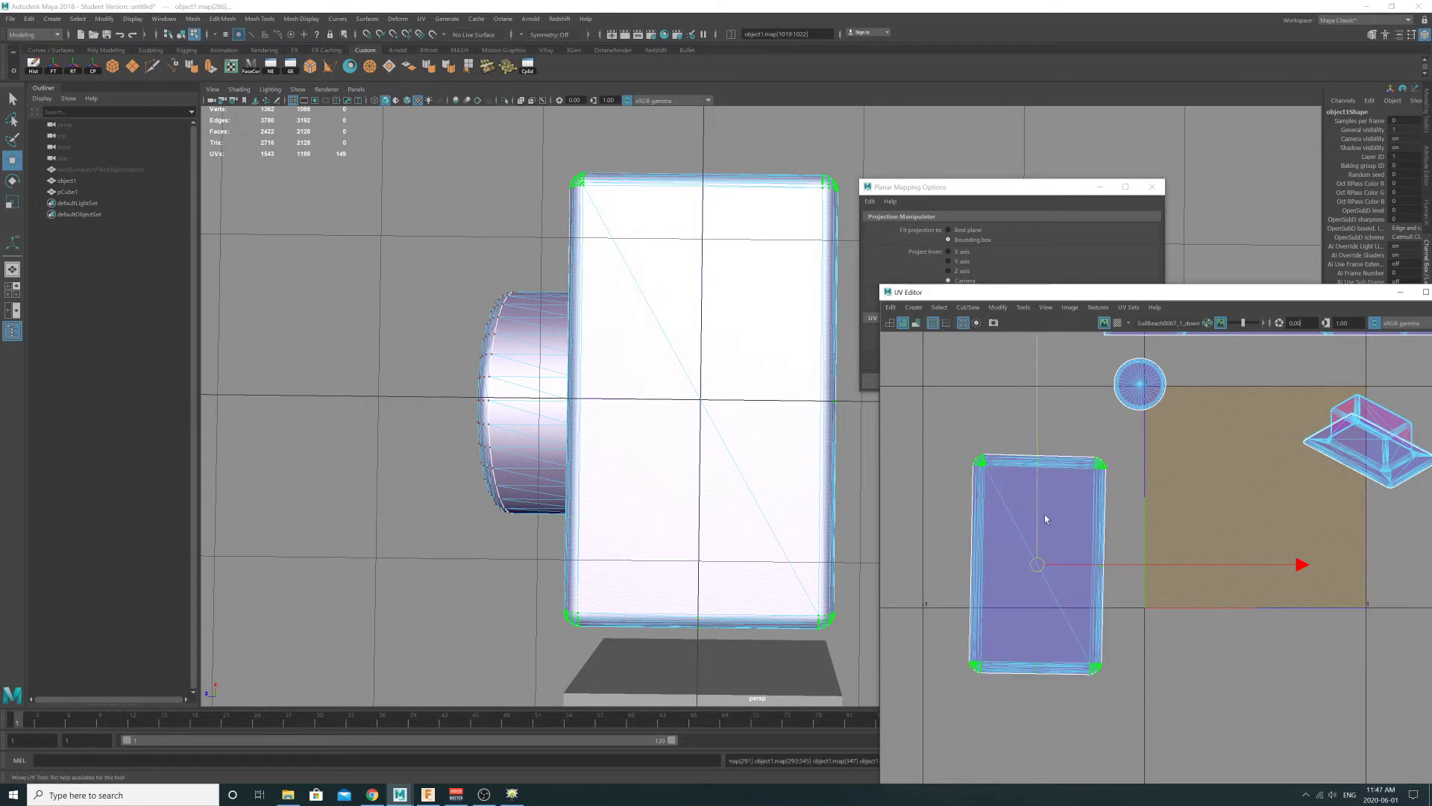
{"action": "left_click", "coordinate": [1001, 308]}
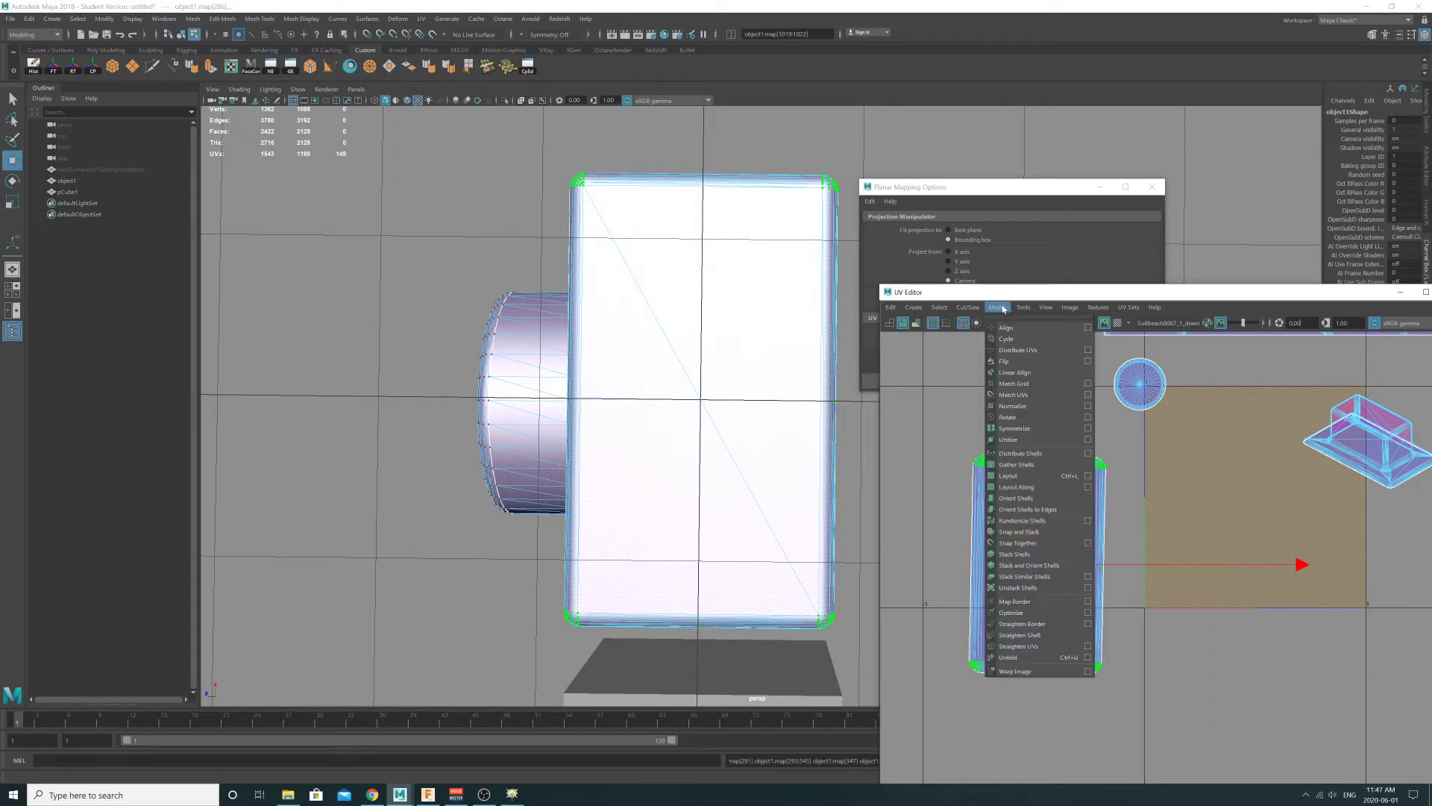
{"action": "left_click", "coordinate": [1087, 658]}
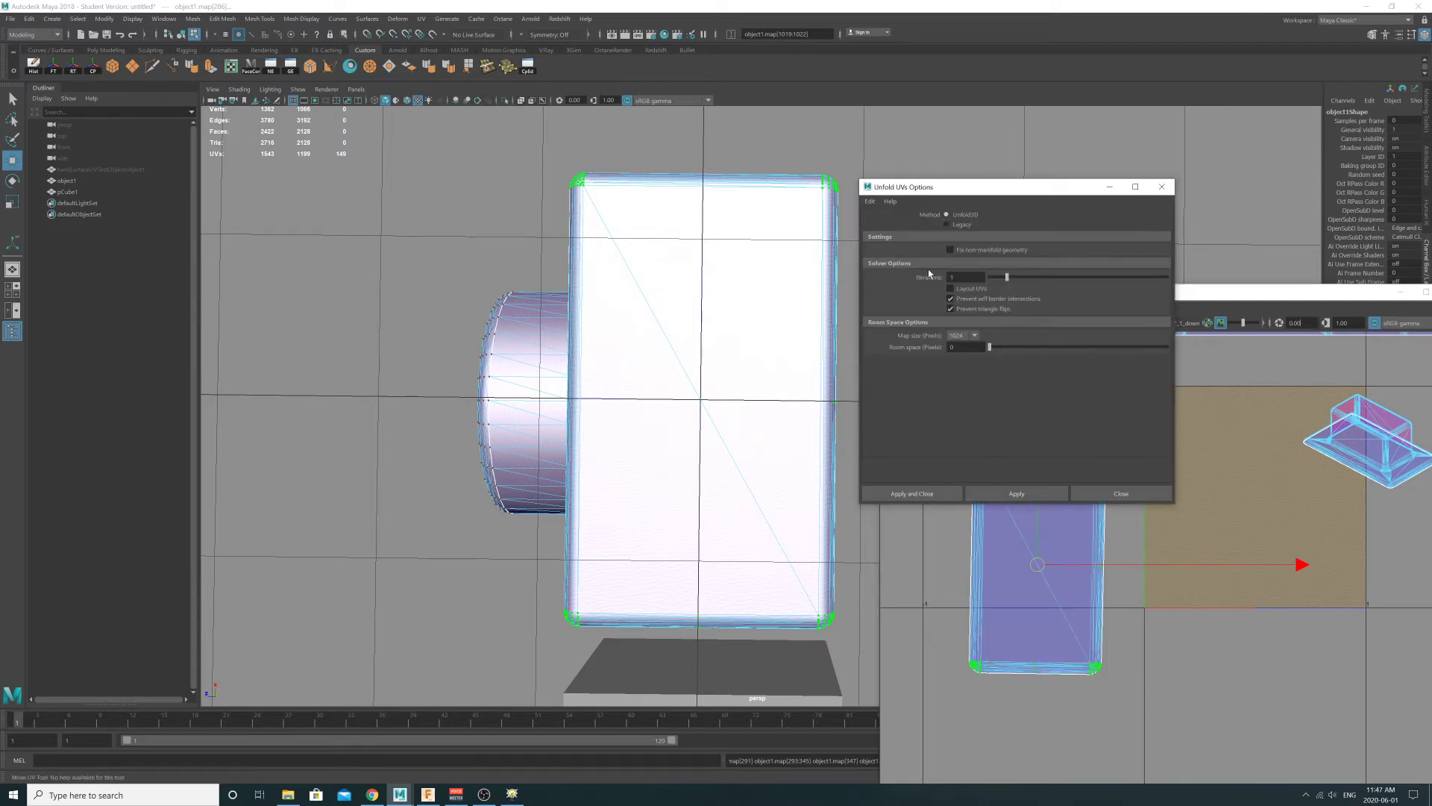
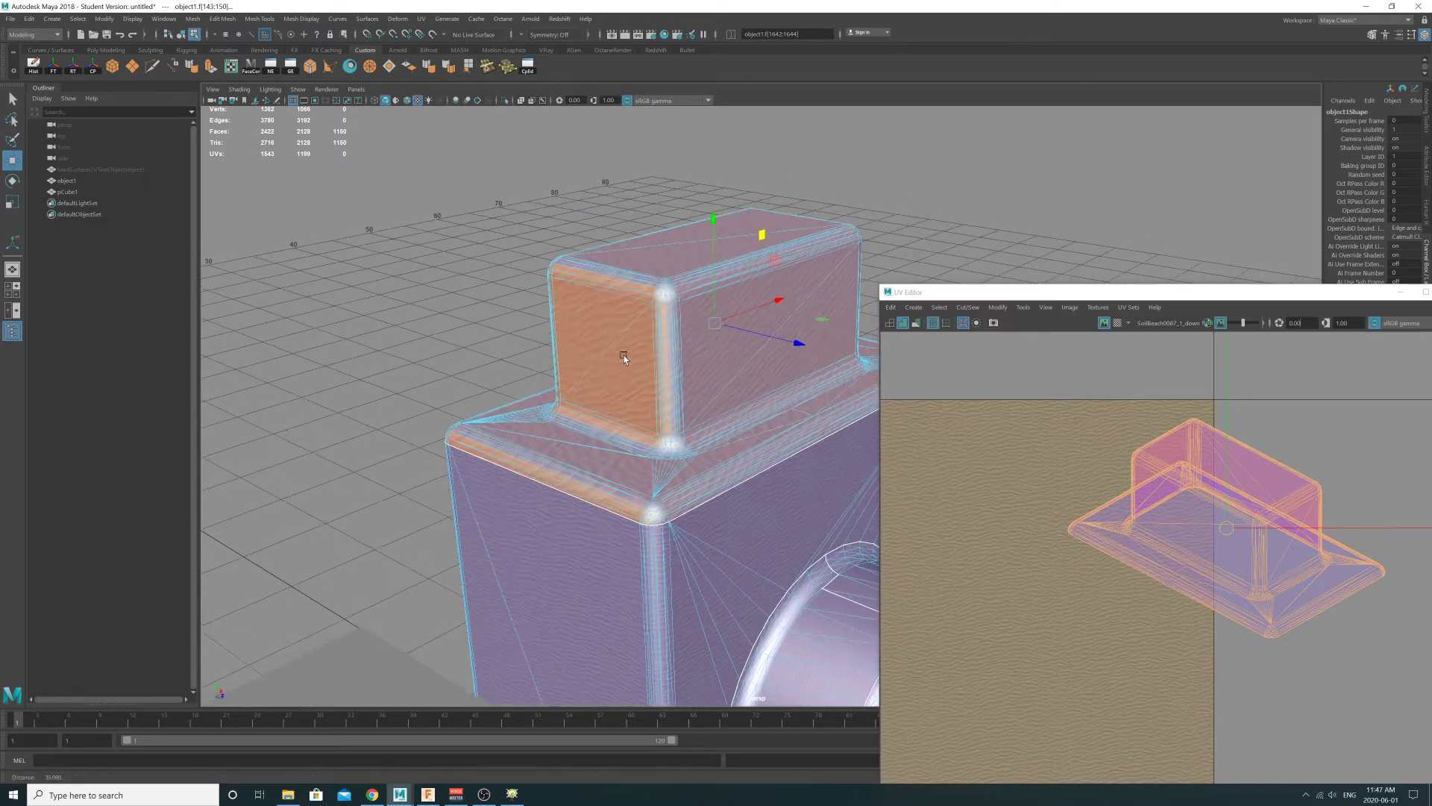
- Inspect the upper block's faces, clear the face selection and close the UV Editor
{"action": "left_click_drag", "start_coordinate": [552, 269], "coordinate": [545, 265], "text": "alt"}
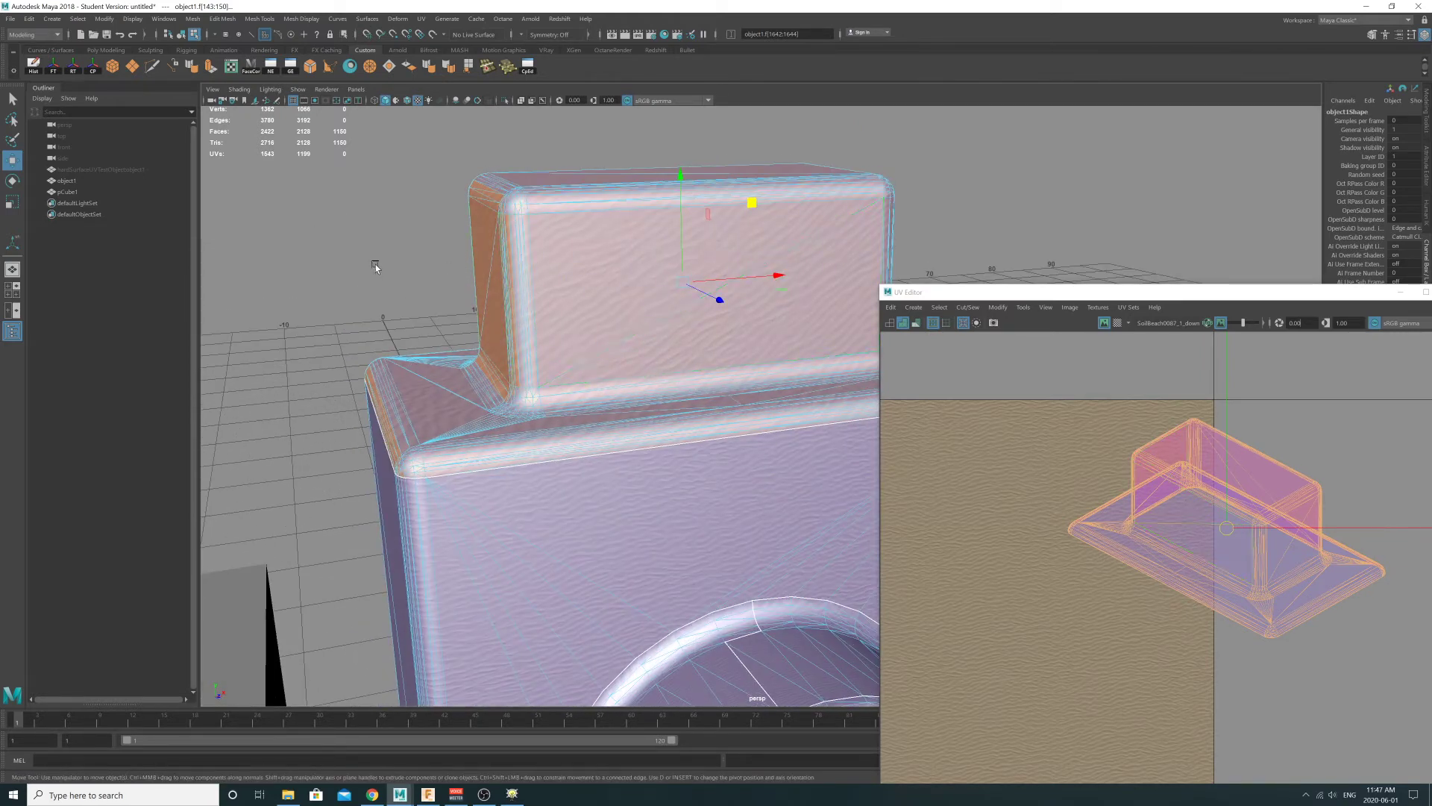
{"action": "left_click_drag", "start_coordinate": [493, 312], "coordinate": [671, 295], "text": "alt"}
{"action": "left_click", "coordinate": [850, 189]}
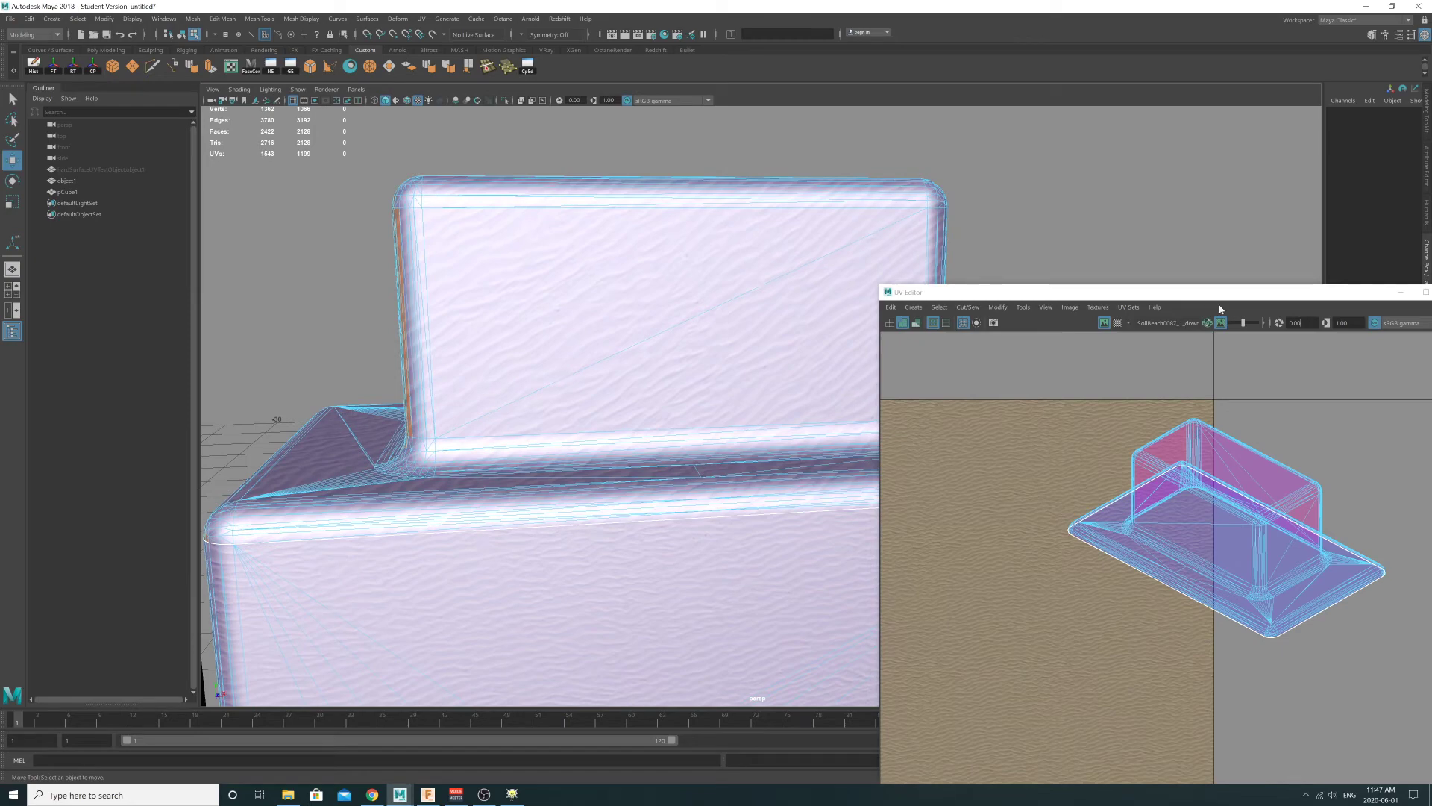
{"action": "left_click_drag", "start_coordinate": [1221, 309], "coordinate": [976, 274]}
{"action": "left_click", "coordinate": [1055, 262]}
{"action": "scroll", "coordinate": [1003, 264], "scroll_direction": "down", "scroll_amount": 6}
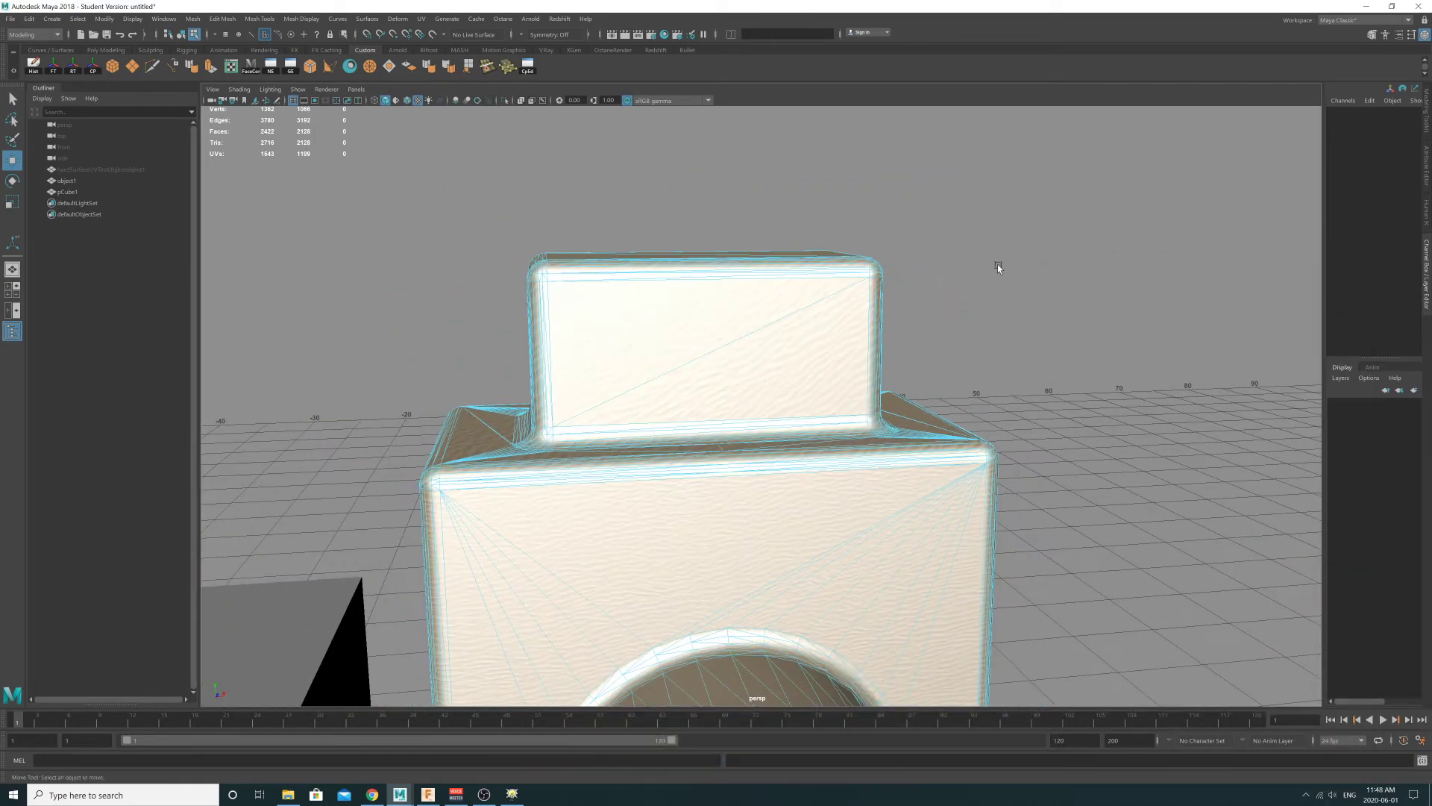
- Select the faces around the upper block's sides in the wireframe front view, leaving out its top face and the lower block
{"action": "middle_click_drag", "start_coordinate": [996, 264], "coordinate": [946, 194], "text": "alt"}
{"action": "key", "text": "space"}
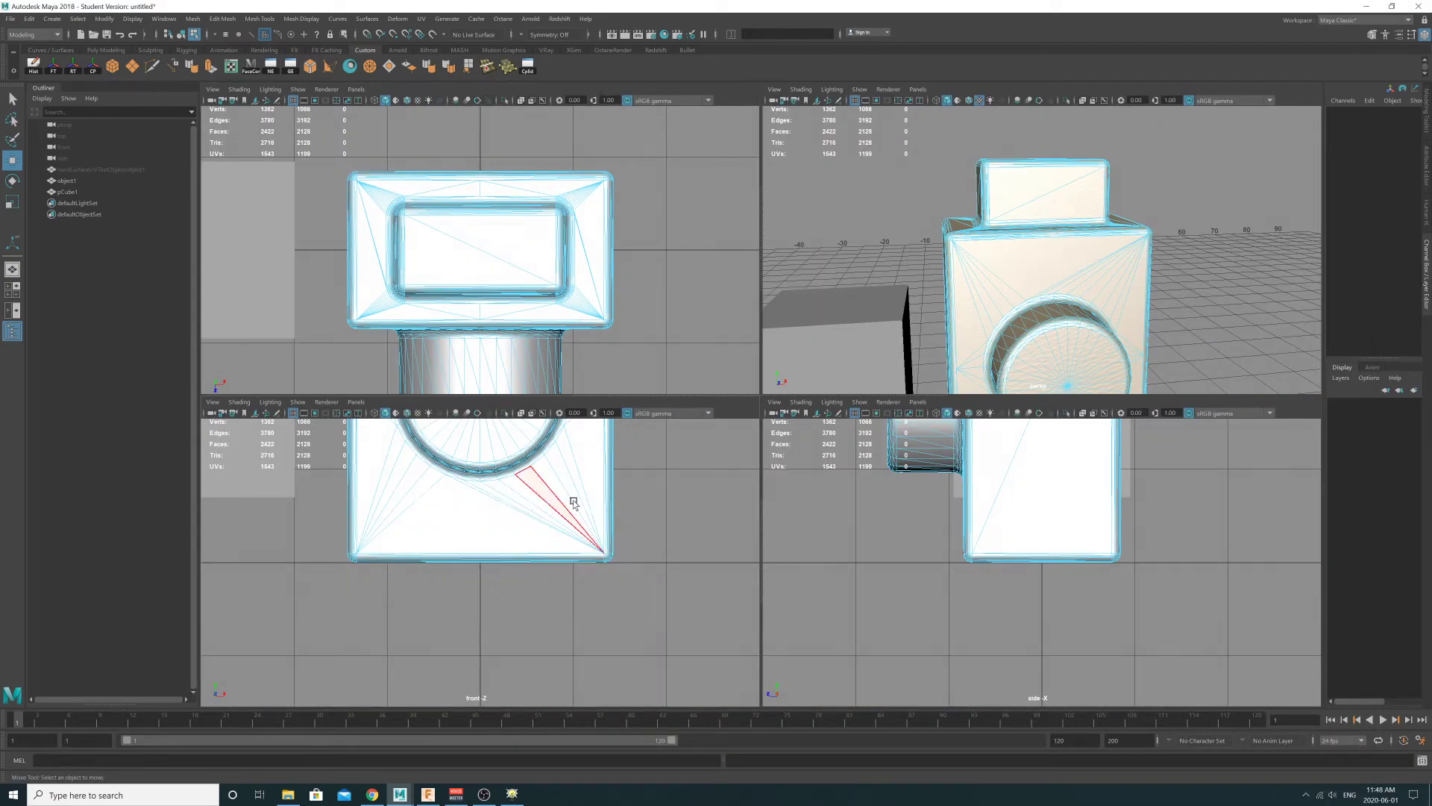
{"action": "key", "text": "space"}
{"action": "middle_click_drag", "start_coordinate": [665, 374], "coordinate": [642, 558], "text": "alt"}
{"action": "scroll", "coordinate": [754, 490], "scroll_direction": "up", "scroll_amount": 2}
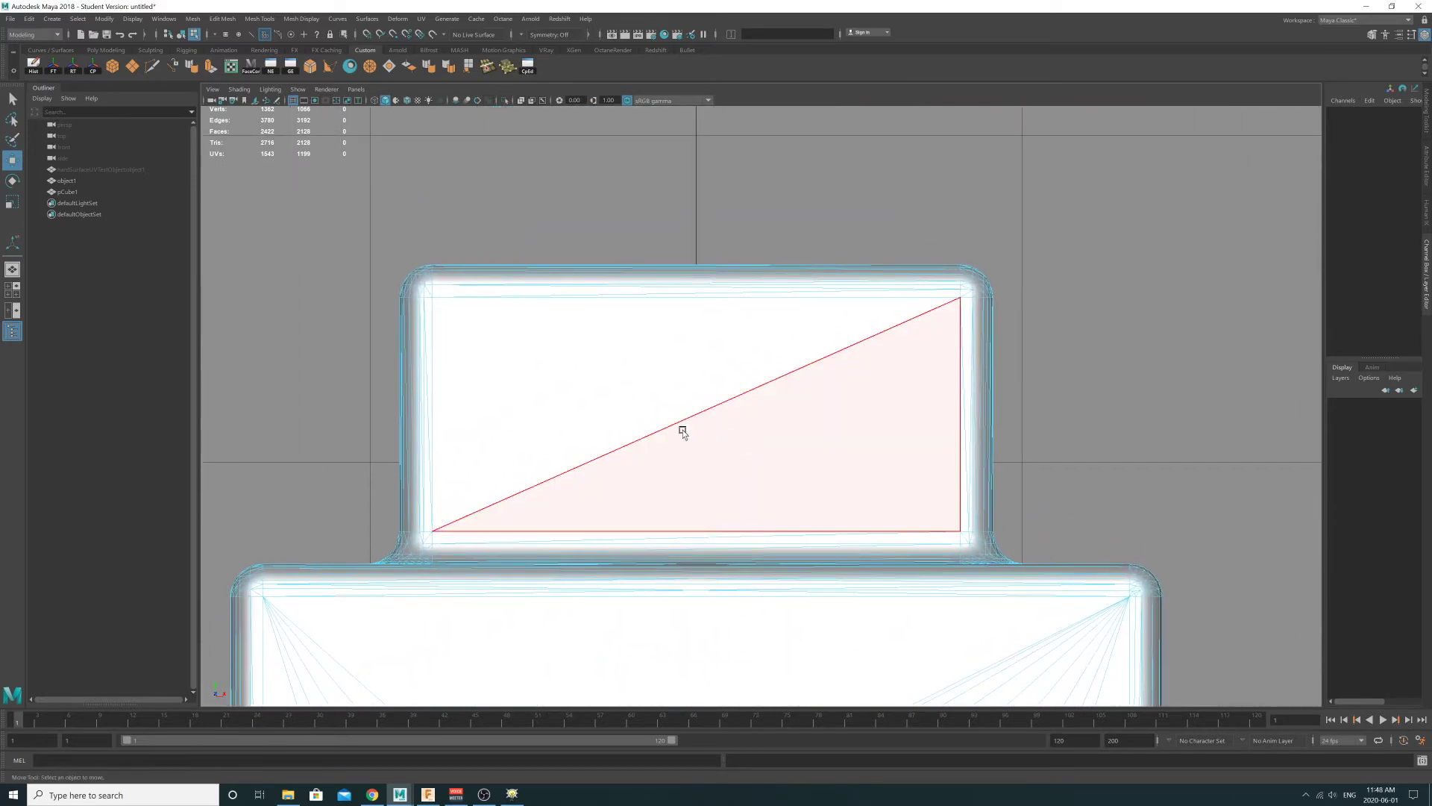
{"action": "key", "text": "4"}
{"action": "right_click_drag", "start_coordinate": [372, 306], "coordinate": [375, 304]}
{"action": "left_click_drag", "start_coordinate": [390, 280], "coordinate": [663, 376]}
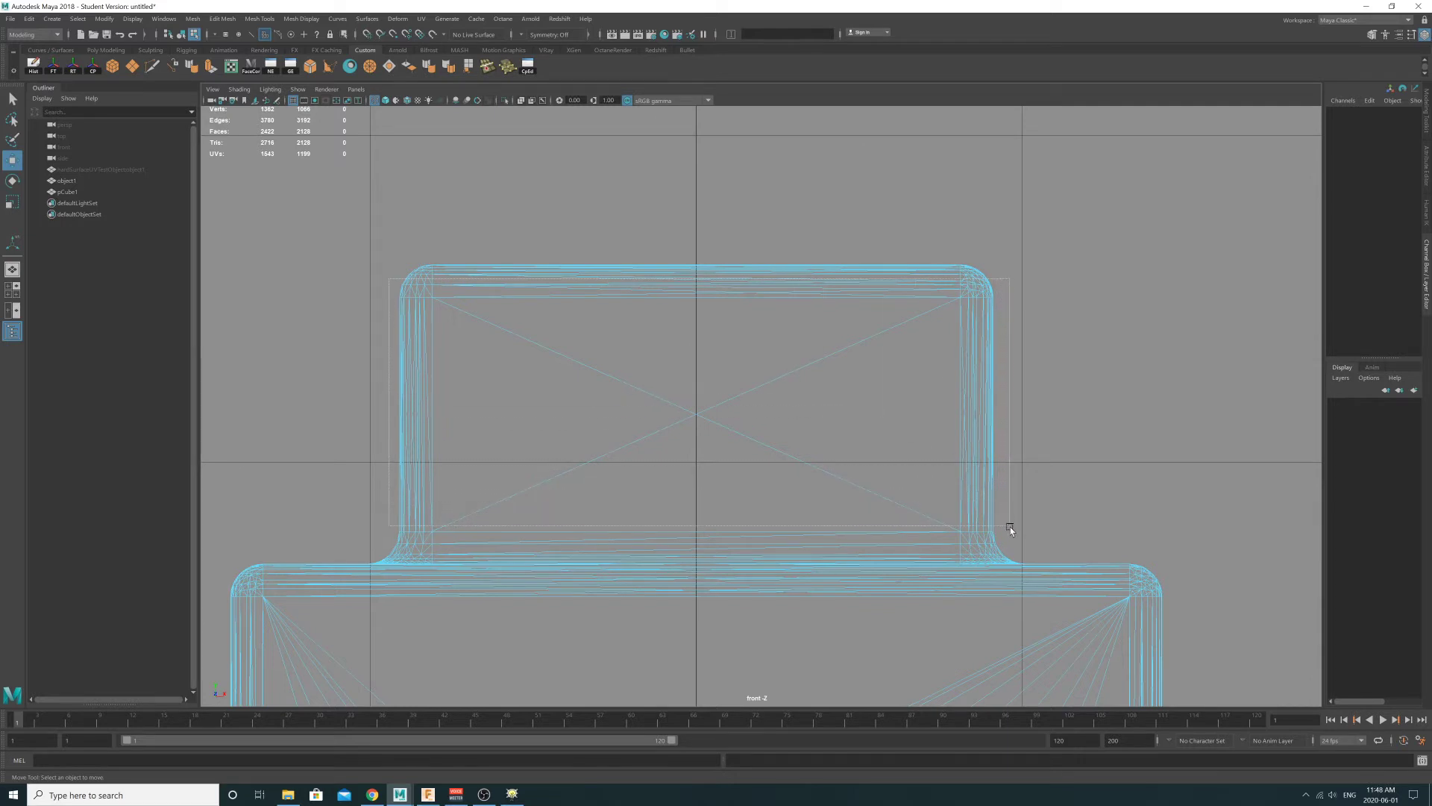
{"action": "left_click_drag", "start_coordinate": [1016, 549], "coordinate": [1016, 548]}
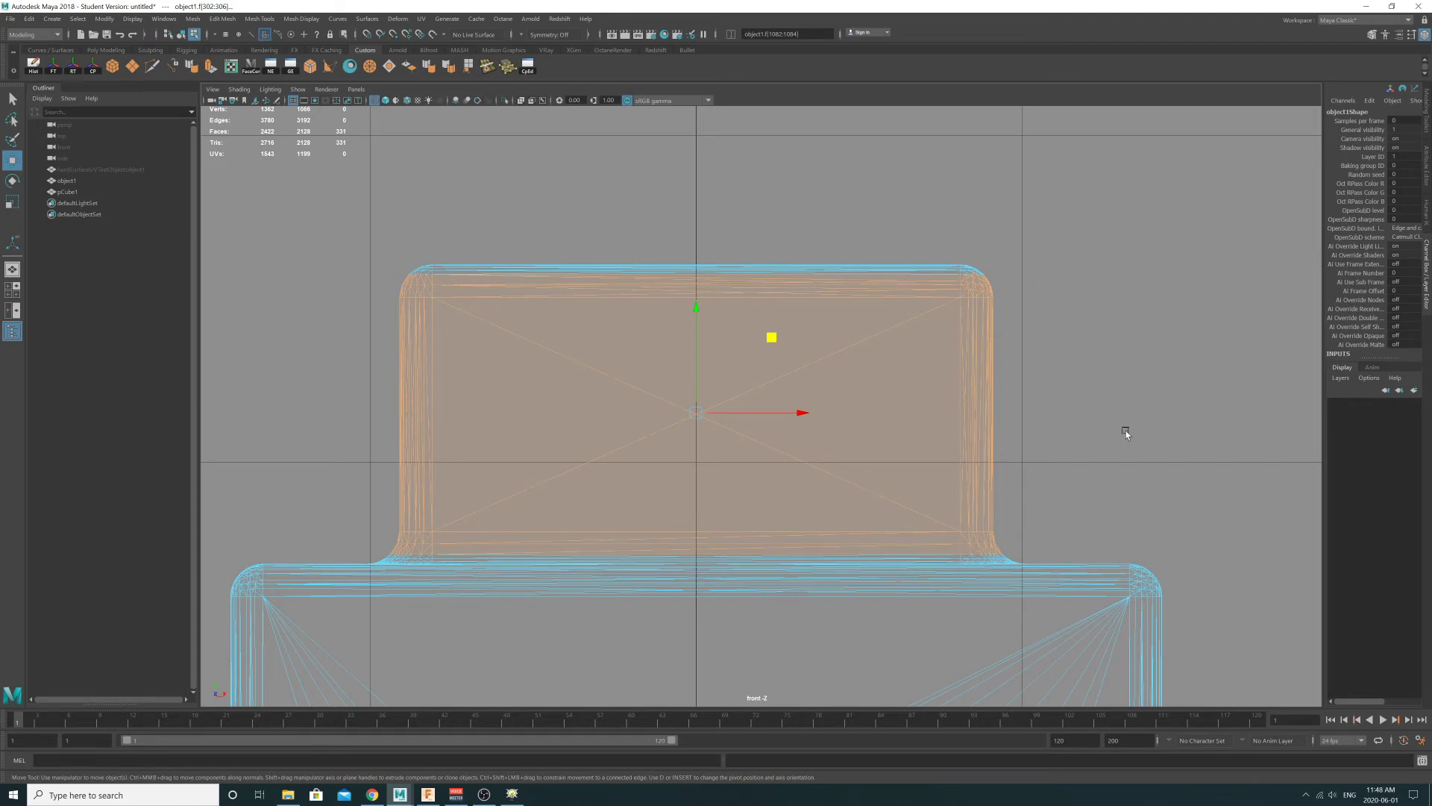
- Examine the selected faces around the upper block and its rounded corners in the front and perspective views
{"action": "right_click_drag", "start_coordinate": [1094, 401], "coordinate": [973, 338], "text": "alt"}
{"action": "middle_click_drag", "start_coordinate": [877, 460], "coordinate": [881, 277], "text": "alt"}
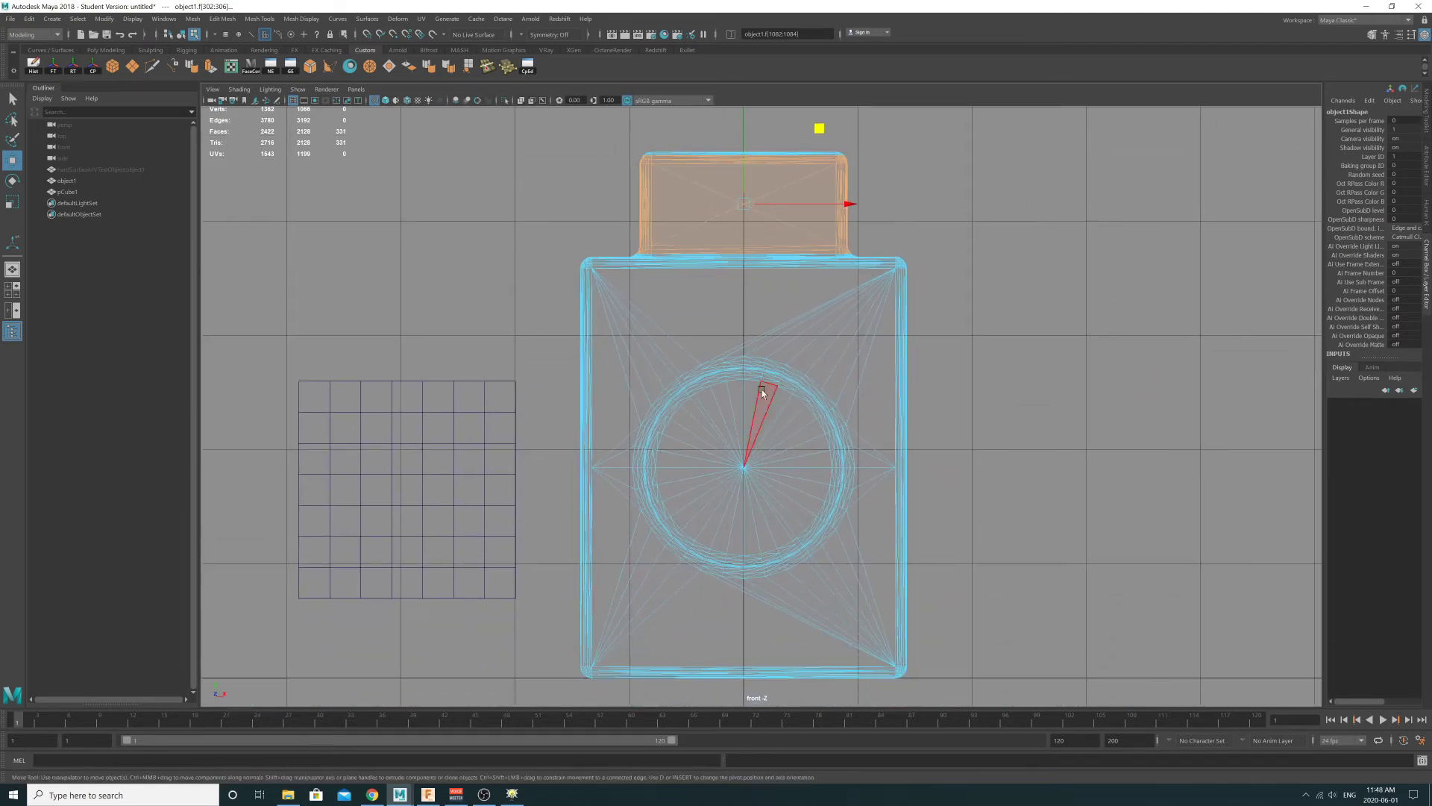
{"action": "middle_click_drag", "start_coordinate": [718, 319], "coordinate": [703, 422], "text": "alt"}
{"action": "right_click_drag", "start_coordinate": [703, 422], "coordinate": [768, 320], "text": "alt"}
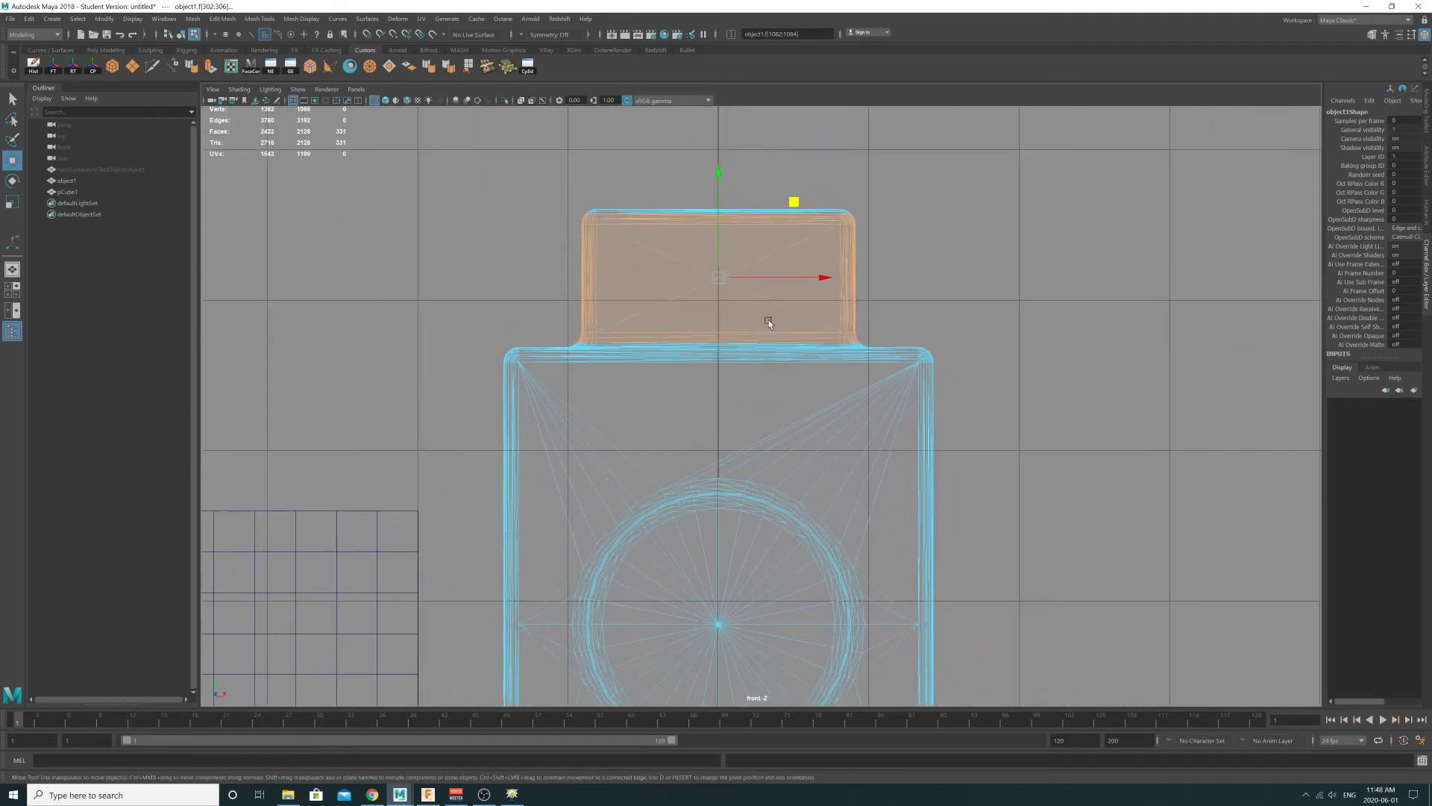
{"action": "middle_click_drag", "start_coordinate": [716, 298], "coordinate": [711, 400], "text": "alt"}
{"action": "right_click_drag", "start_coordinate": [712, 399], "coordinate": [648, 303], "text": "alt"}
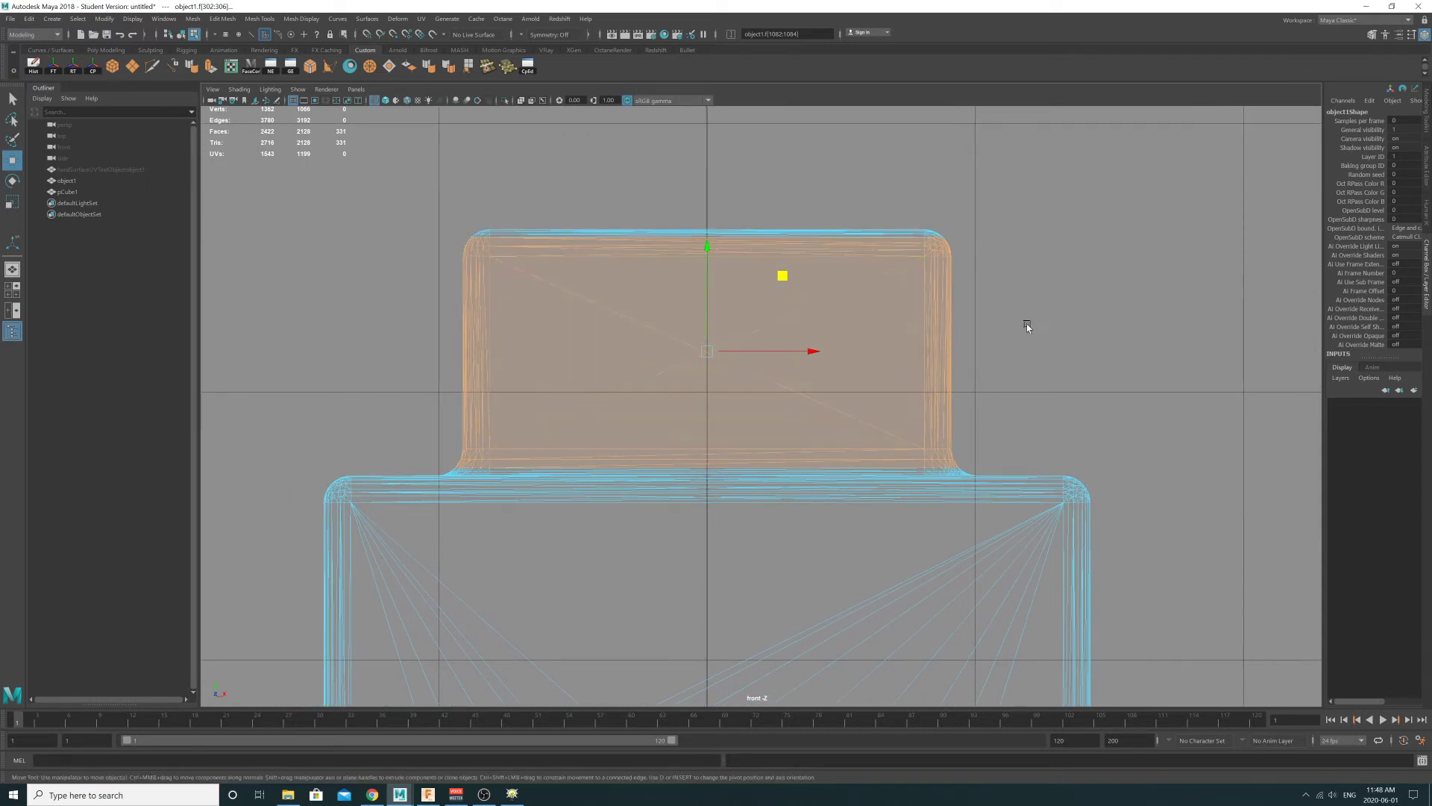
{"action": "key", "text": "space"}
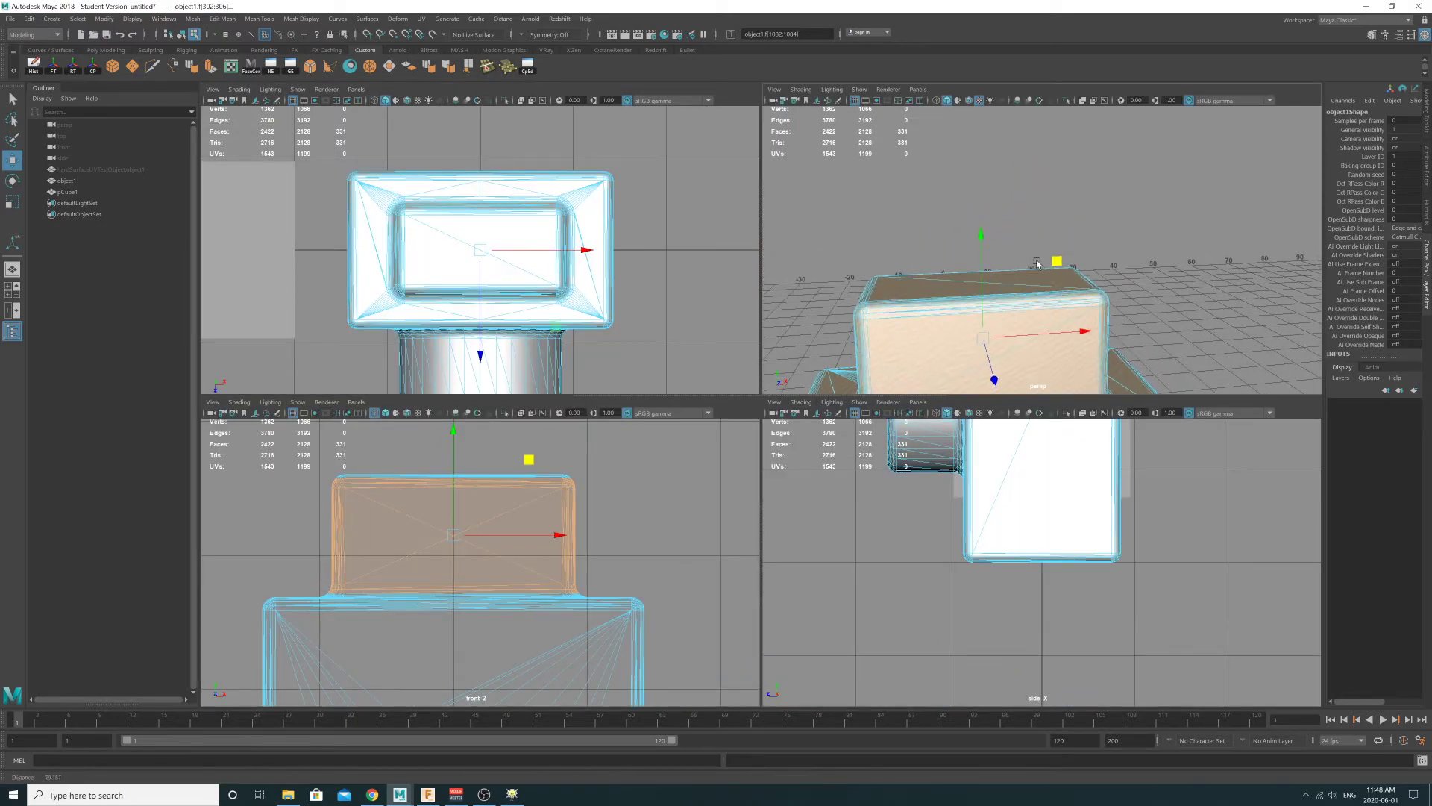
{"action": "left_click_drag", "start_coordinate": [1037, 262], "coordinate": [970, 291], "text": "alt"}
{"action": "key", "text": "space"}
{"action": "middle_click_drag", "start_coordinate": [969, 290], "coordinate": [965, 144], "text": "alt"}
{"action": "right_click_drag", "start_coordinate": [966, 144], "coordinate": [1075, 302], "text": "alt"}
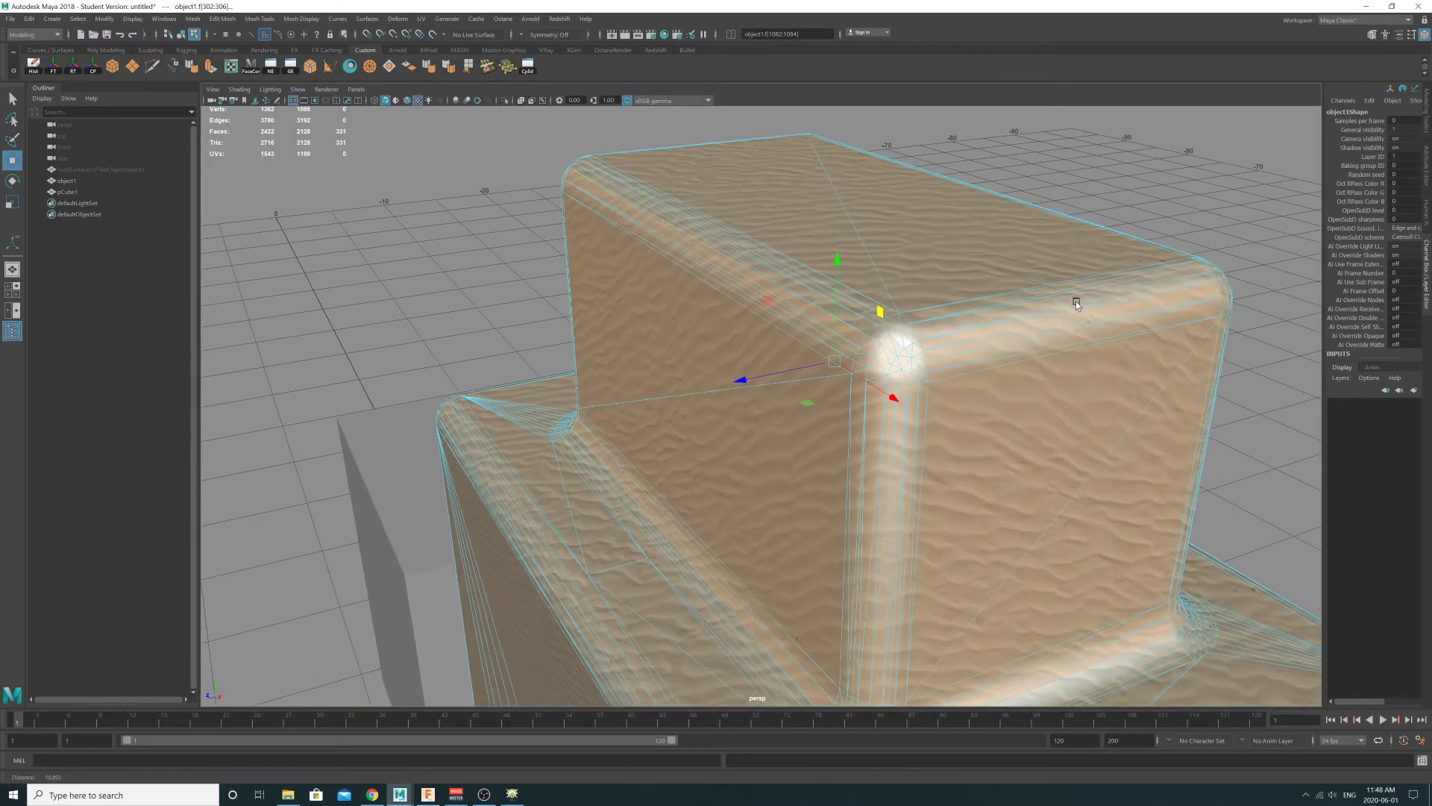
{"action": "left_click_drag", "start_coordinate": [1076, 302], "coordinate": [943, 280], "text": "alt"}
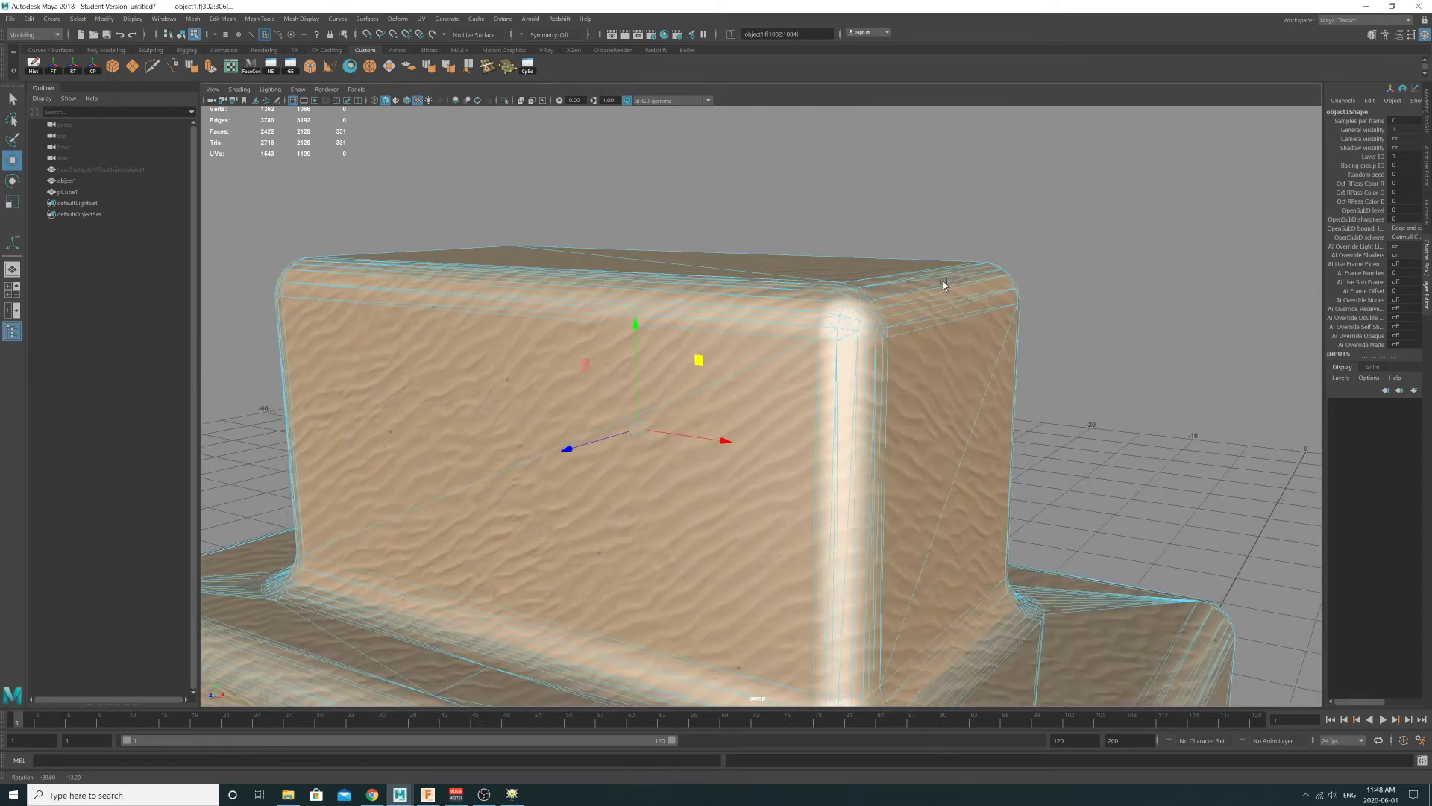
{"action": "right_click_drag", "start_coordinate": [942, 280], "coordinate": [990, 307], "text": "alt"}
{"action": "middle_click_drag", "start_coordinate": [957, 273], "coordinate": [901, 327], "text": "alt"}
{"action": "right_click_drag", "start_coordinate": [901, 326], "coordinate": [1082, 352], "text": "alt"}
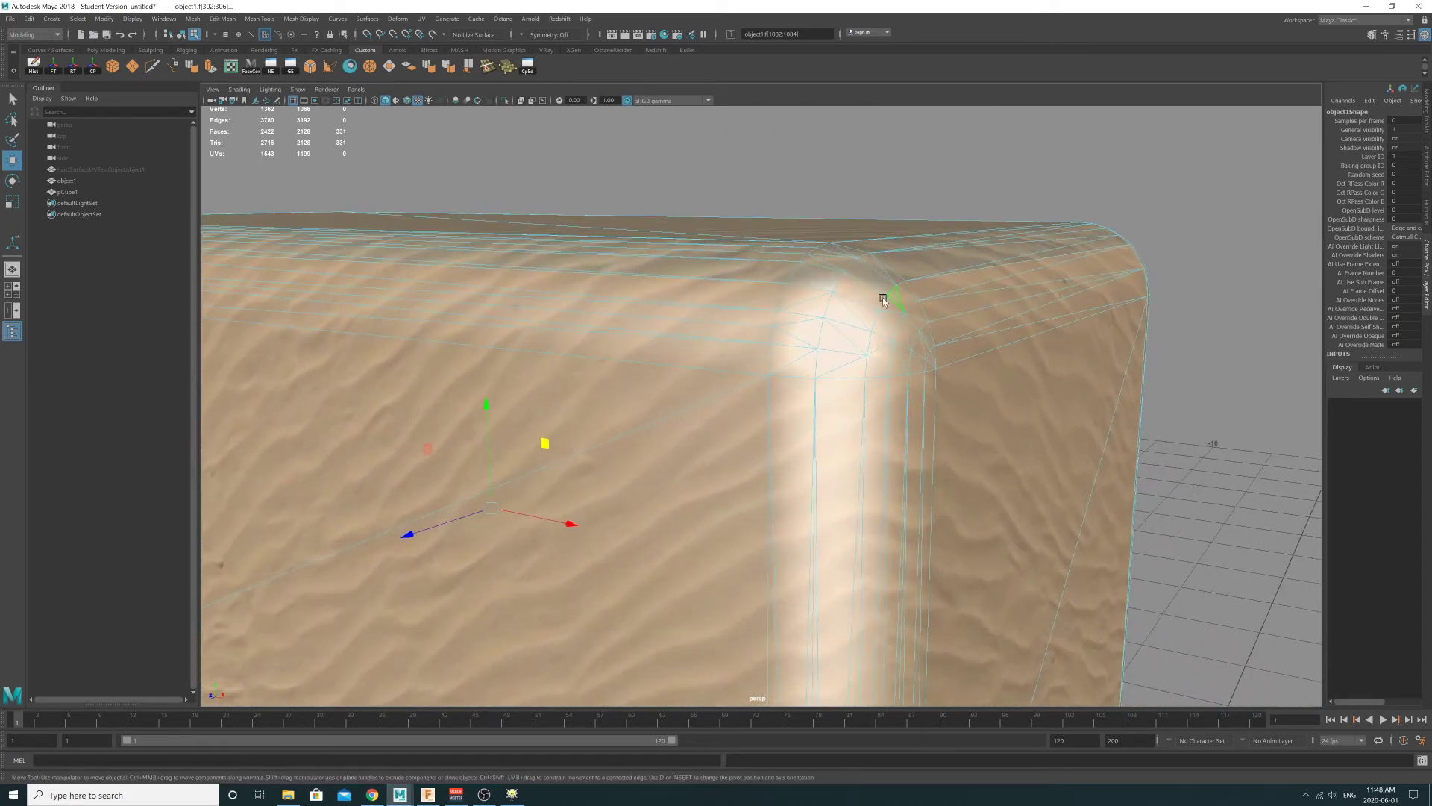
- Adjust the face selection at the upper block's rounded corner by removing and adding small triangles in shaded display
{"action": "left_click", "coordinate": [853, 294], "text": "ctrl"}
{"action": "left_click", "coordinate": [872, 294], "text": "ctrl"}
{"action": "scroll", "coordinate": [922, 321], "scroll_direction": "down", "scroll_amount": 3}
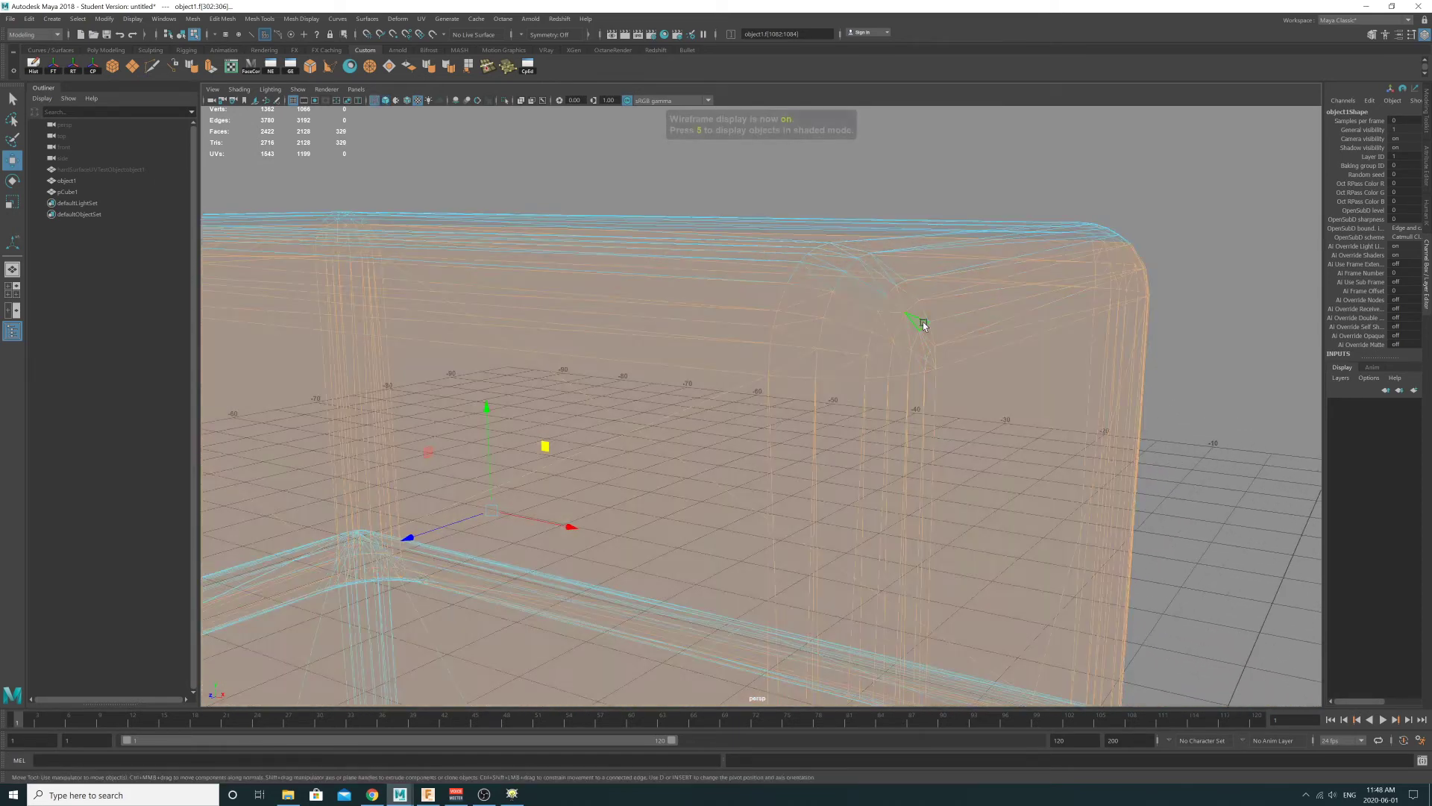
{"action": "key", "text": "5"}
{"action": "mouse_move", "coordinate": [985, 320]}
{"action": "left_mouse_down", "text": "alt"}
{"action": "mouse_move", "coordinate": [952, 294]}
{"action": "mouse_move", "coordinate": [888, 303]}
{"action": "mouse_move", "coordinate": [997, 320]}
{"action": "mouse_move", "coordinate": [686, 352]}
{"action": "left_mouse_up", "text": "alt"}
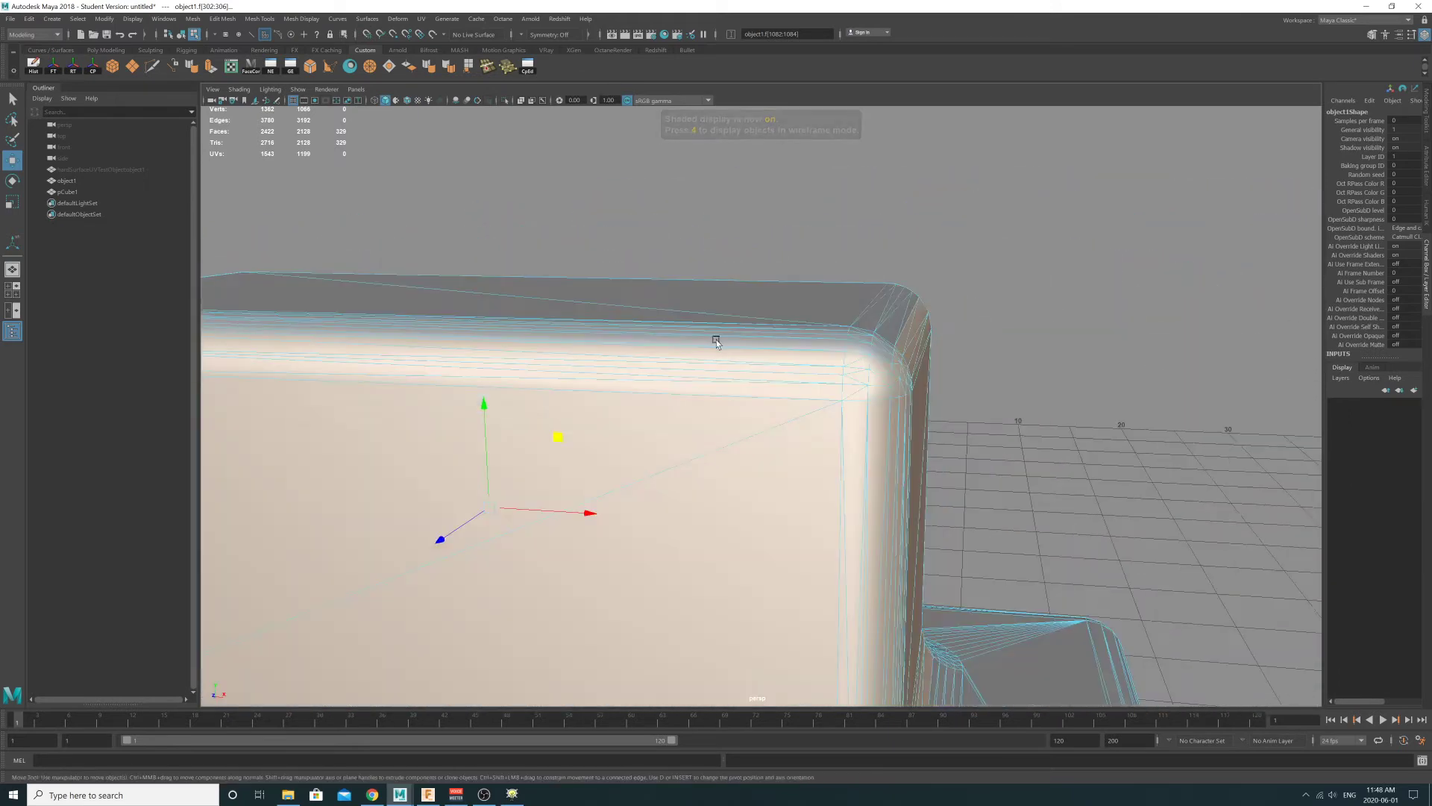
{"action": "right_click_drag", "start_coordinate": [686, 352], "coordinate": [1007, 371], "text": "alt"}
{"action": "left_click", "coordinate": [937, 297], "text": "shift"}
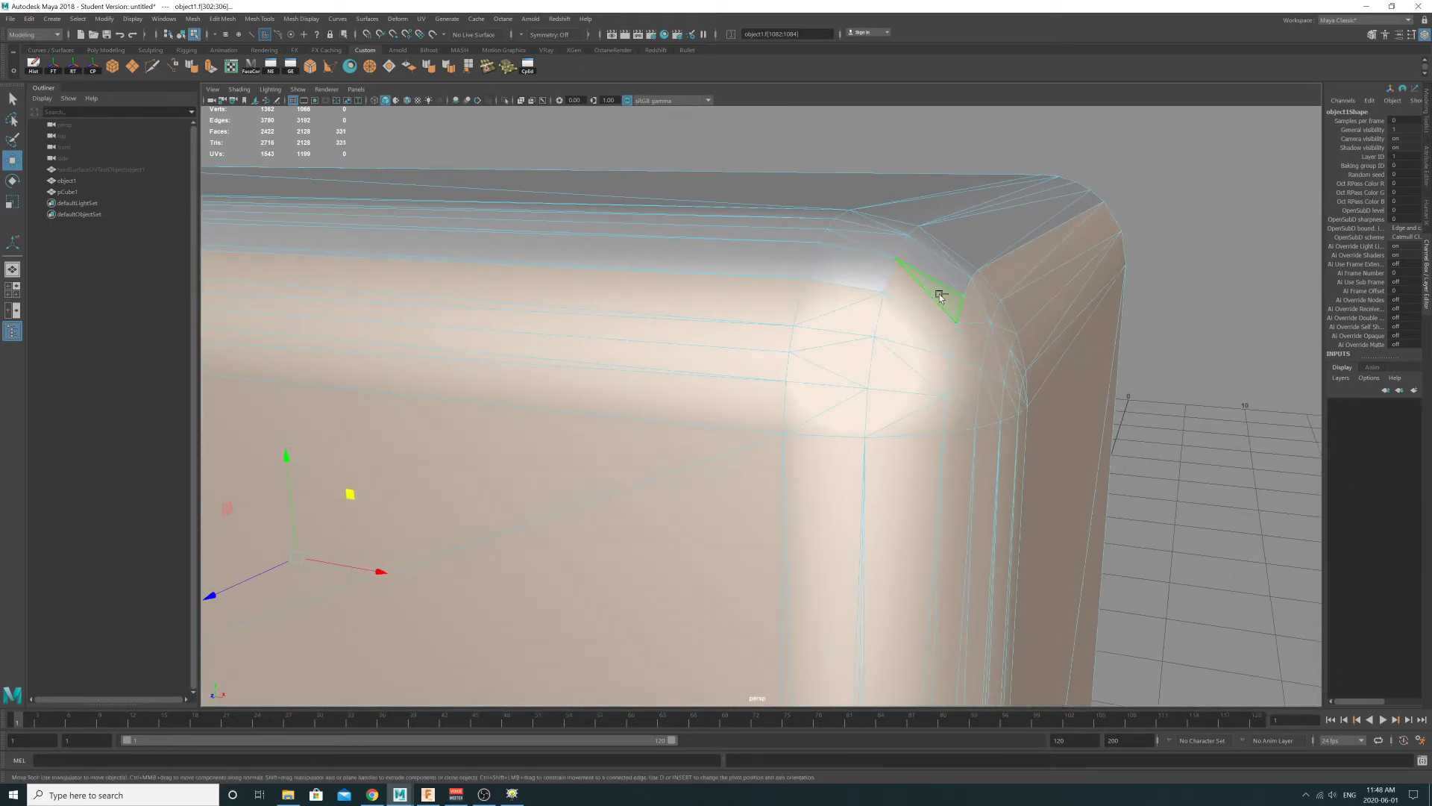
- Check the selection around the upper block and apply a cylindrical UV projection to its side faces
{"action": "right_click_drag", "start_coordinate": [935, 340], "coordinate": [596, 275], "text": "alt"}
{"action": "left_click_drag", "start_coordinate": [596, 274], "coordinate": [822, 173], "text": "alt"}
{"action": "right_click_drag", "start_coordinate": [707, 377], "coordinate": [642, 350], "text": "alt"}
{"action": "left_click_drag", "start_coordinate": [925, 335], "coordinate": [777, 326], "text": "alt"}
{"action": "right_click_drag", "start_coordinate": [776, 326], "coordinate": [719, 182], "text": "alt"}
{"action": "left_click_drag", "start_coordinate": [719, 182], "coordinate": [719, 217], "text": "alt"}
{"action": "middle_click_drag", "start_coordinate": [719, 216], "coordinate": [641, 182], "text": "alt"}
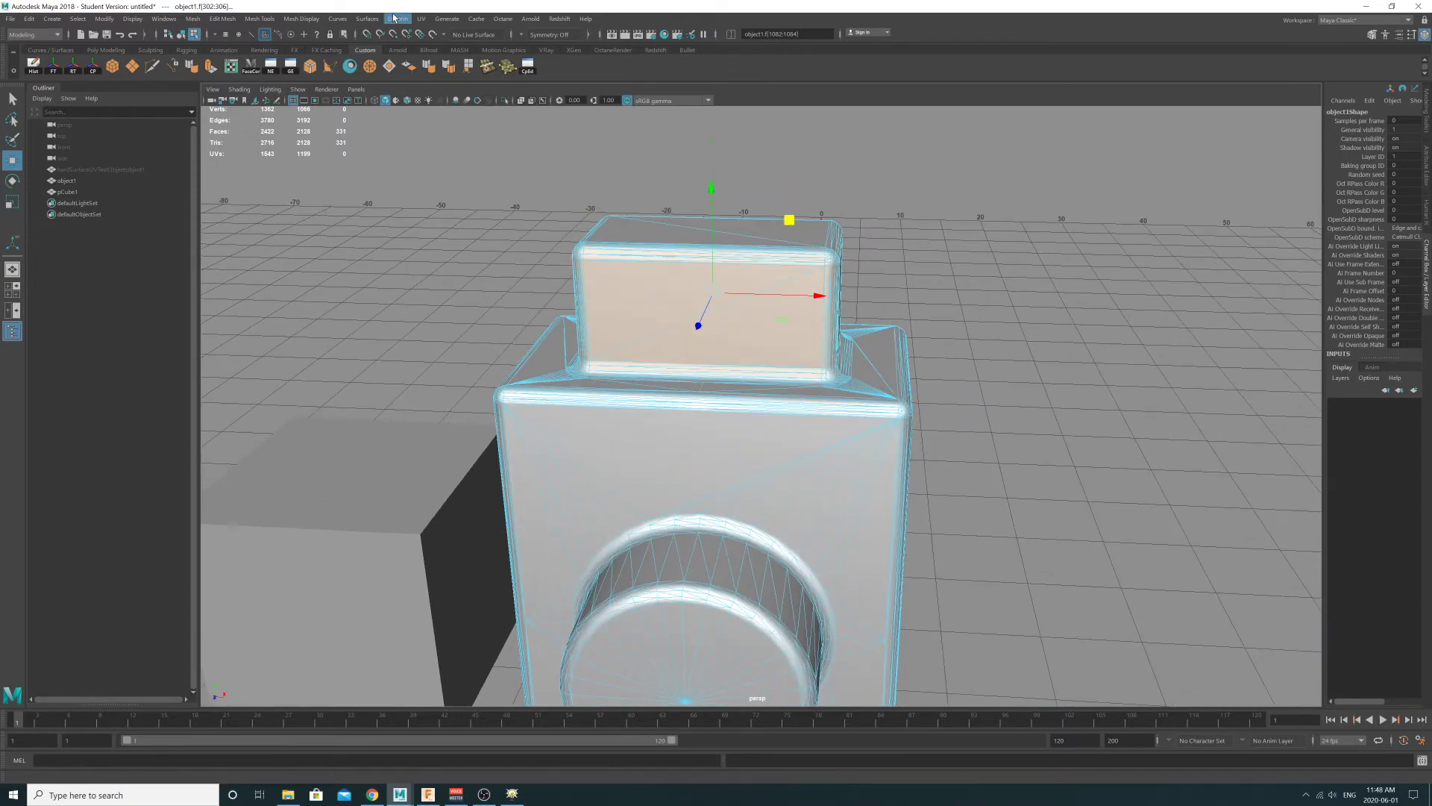
{"action": "left_click", "coordinate": [421, 18]}
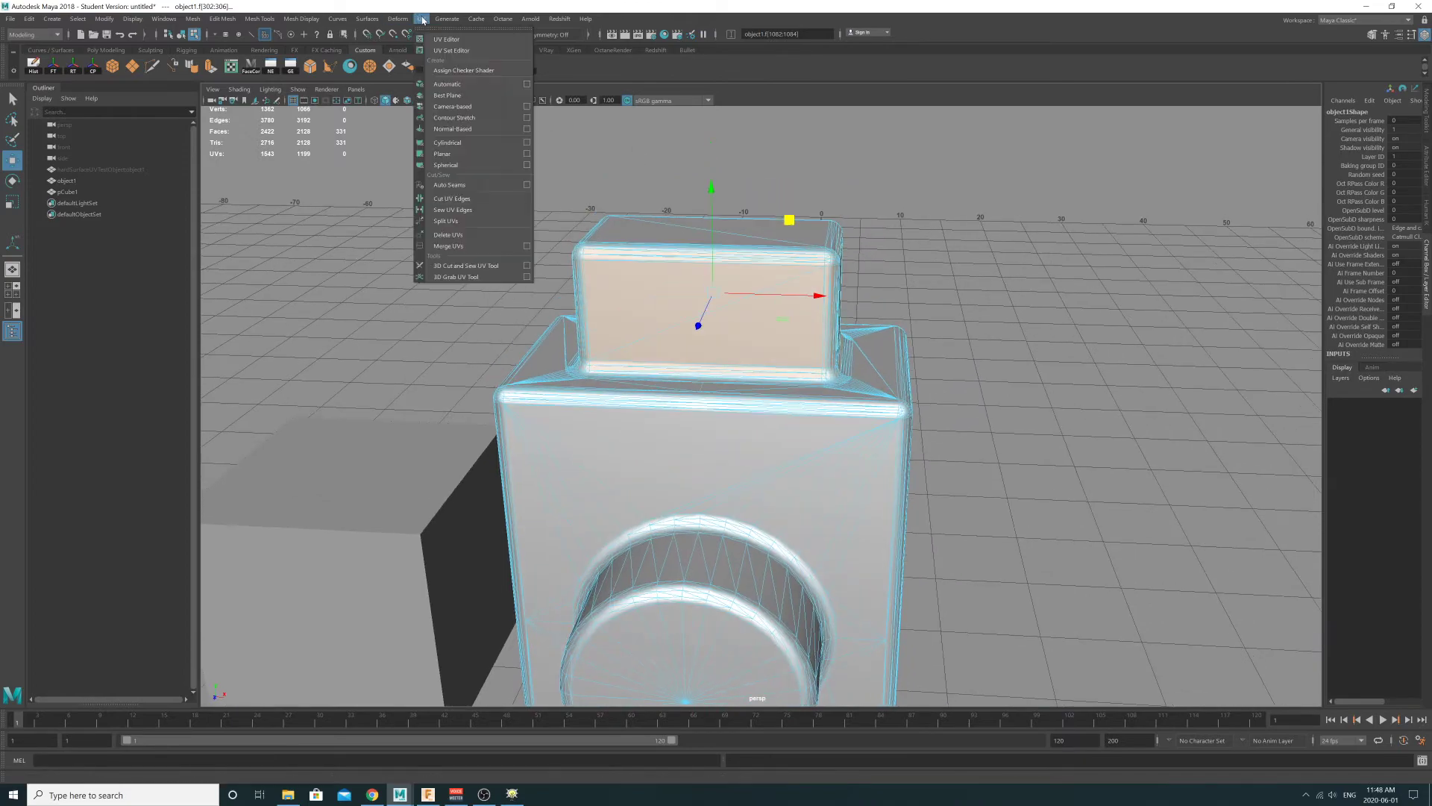
{"action": "left_click", "coordinate": [452, 142]}
{"action": "left_click_drag", "start_coordinate": [479, 177], "coordinate": [581, 224], "text": "alt"}
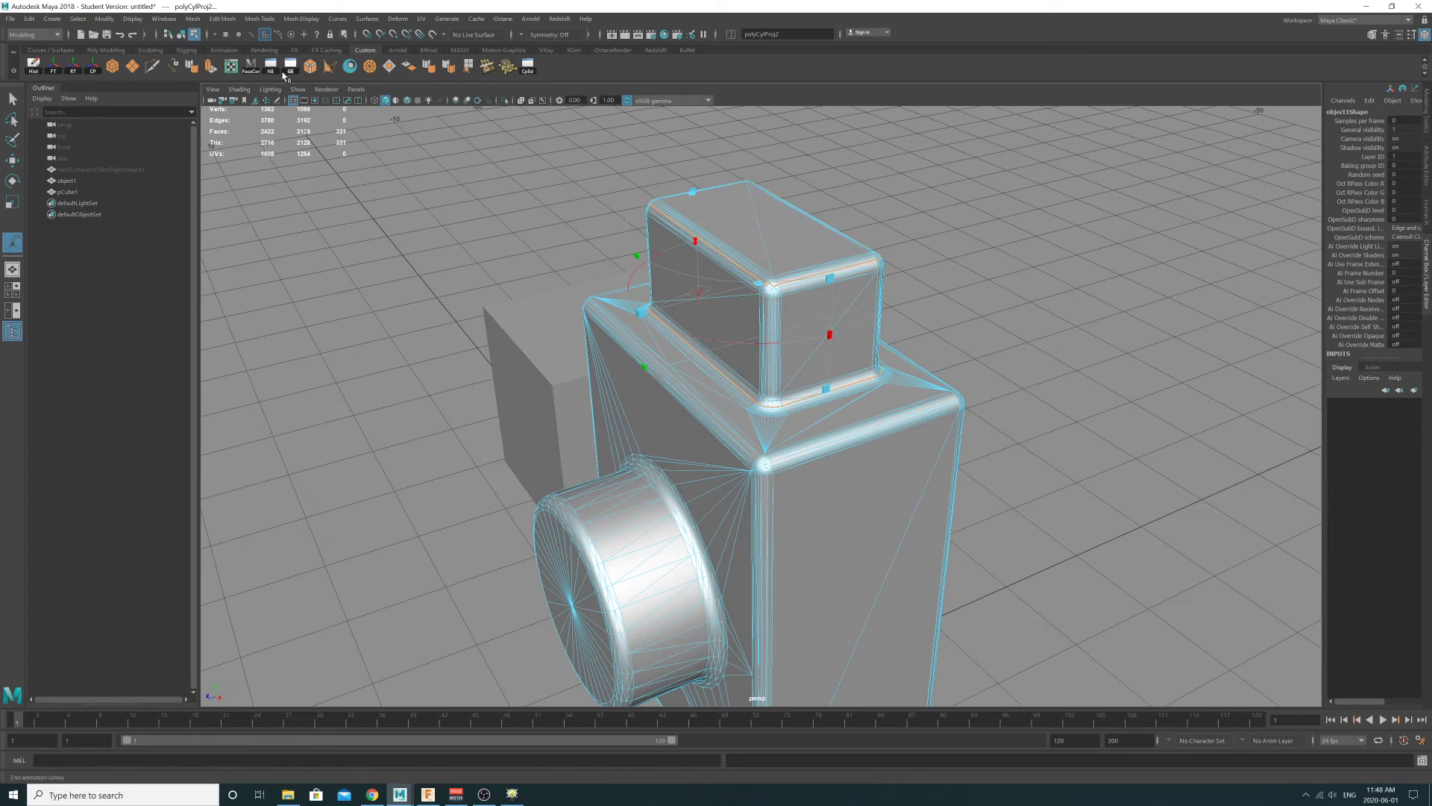
- Open the UV Editor and move the upper block's unrolled UV shell out to the right of the texture tile
{"action": "left_click", "coordinate": [232, 68]}
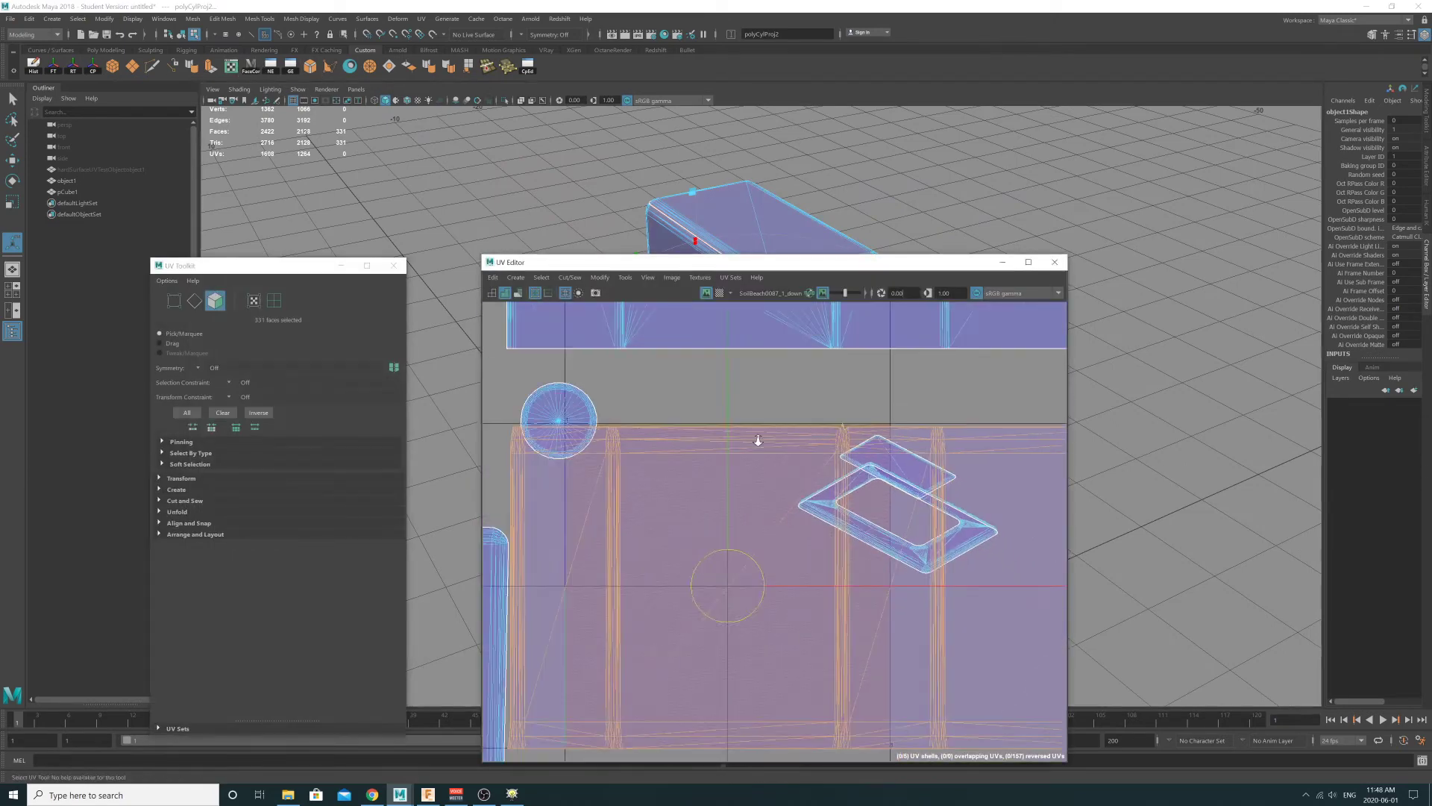
{"action": "scroll", "coordinate": [758, 440], "scroll_direction": "down", "scroll_amount": 6}
{"action": "key", "text": "w"}
{"action": "left_click_drag", "start_coordinate": [733, 594], "coordinate": [929, 561]}
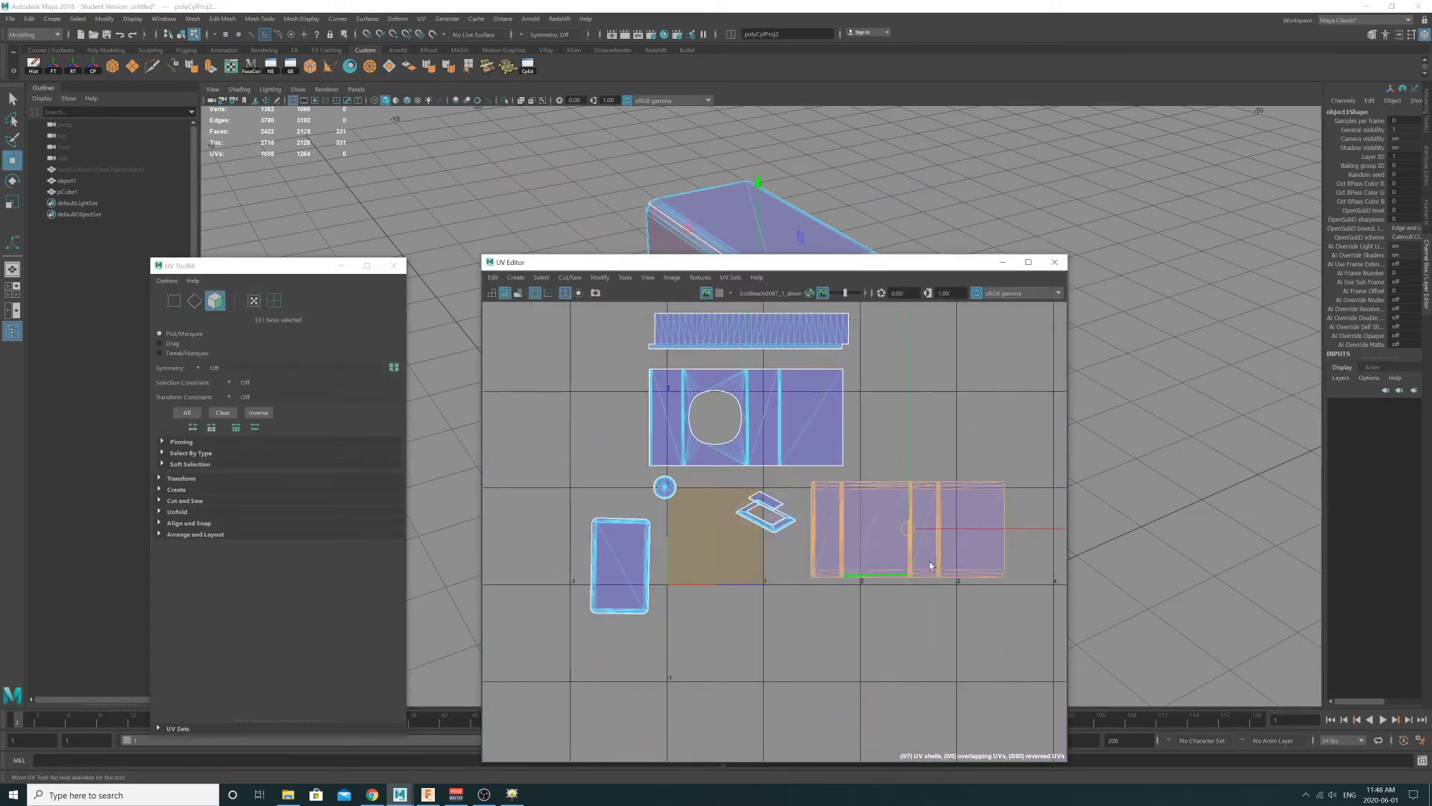
- Move the upper block's unrolled side shell farther from the texture tile and shift the UV Editor aside to uncover the model
{"action": "middle_click_drag", "start_coordinate": [929, 561], "coordinate": [991, 508]}
{"action": "middle_click_drag", "start_coordinate": [968, 467], "coordinate": [831, 425], "text": "alt"}
{"action": "left_click", "coordinate": [892, 406]}
{"action": "scroll", "coordinate": [923, 478], "scroll_direction": "up", "scroll_amount": 6}
{"action": "scroll", "coordinate": [632, 384], "scroll_direction": "down", "scroll_amount": 3}
{"action": "middle_click_drag", "start_coordinate": [585, 345], "coordinate": [671, 391], "text": "alt"}
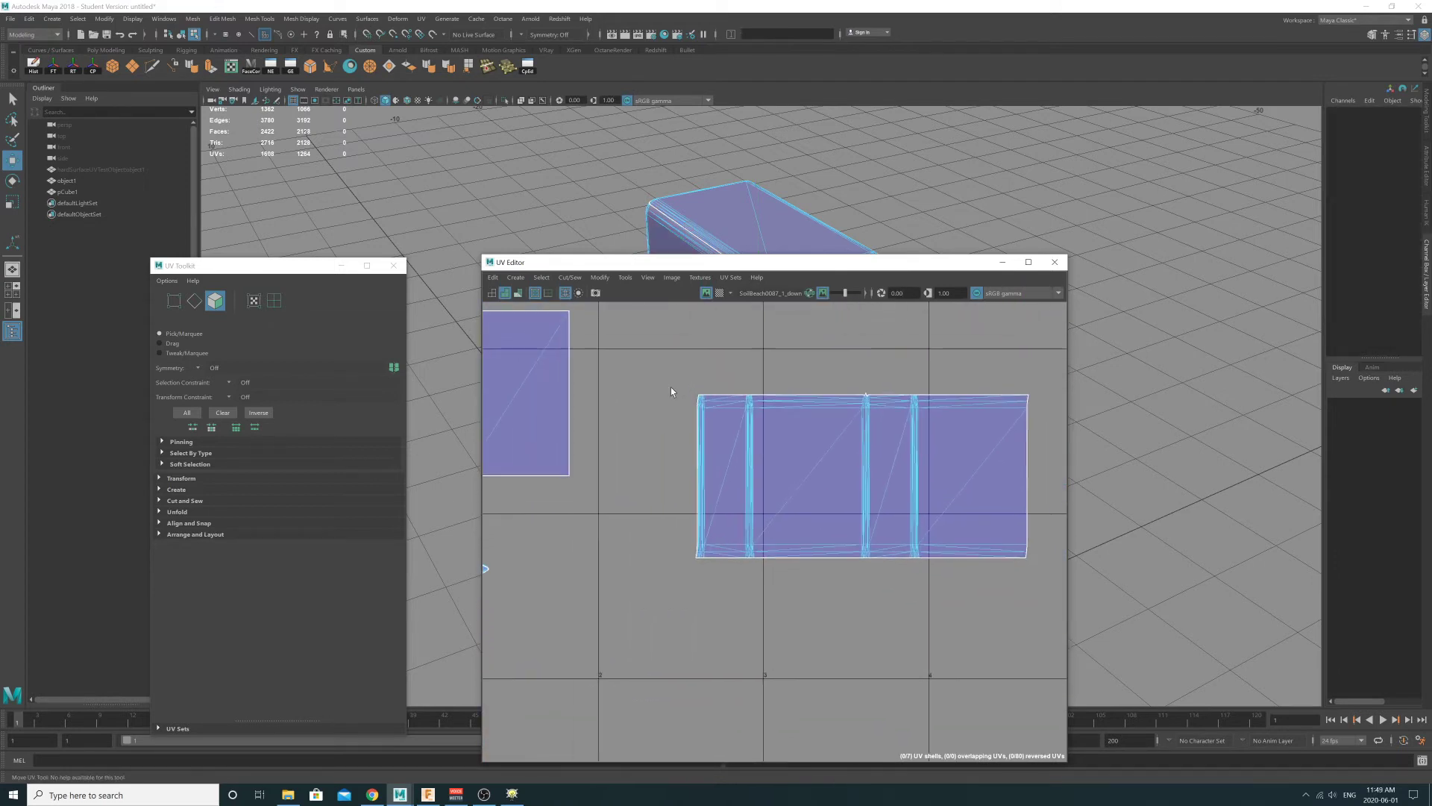
{"action": "right_click_drag", "start_coordinate": [661, 388], "coordinate": [650, 370]}
{"action": "left_click_drag", "start_coordinate": [701, 263], "coordinate": [1145, 349]}
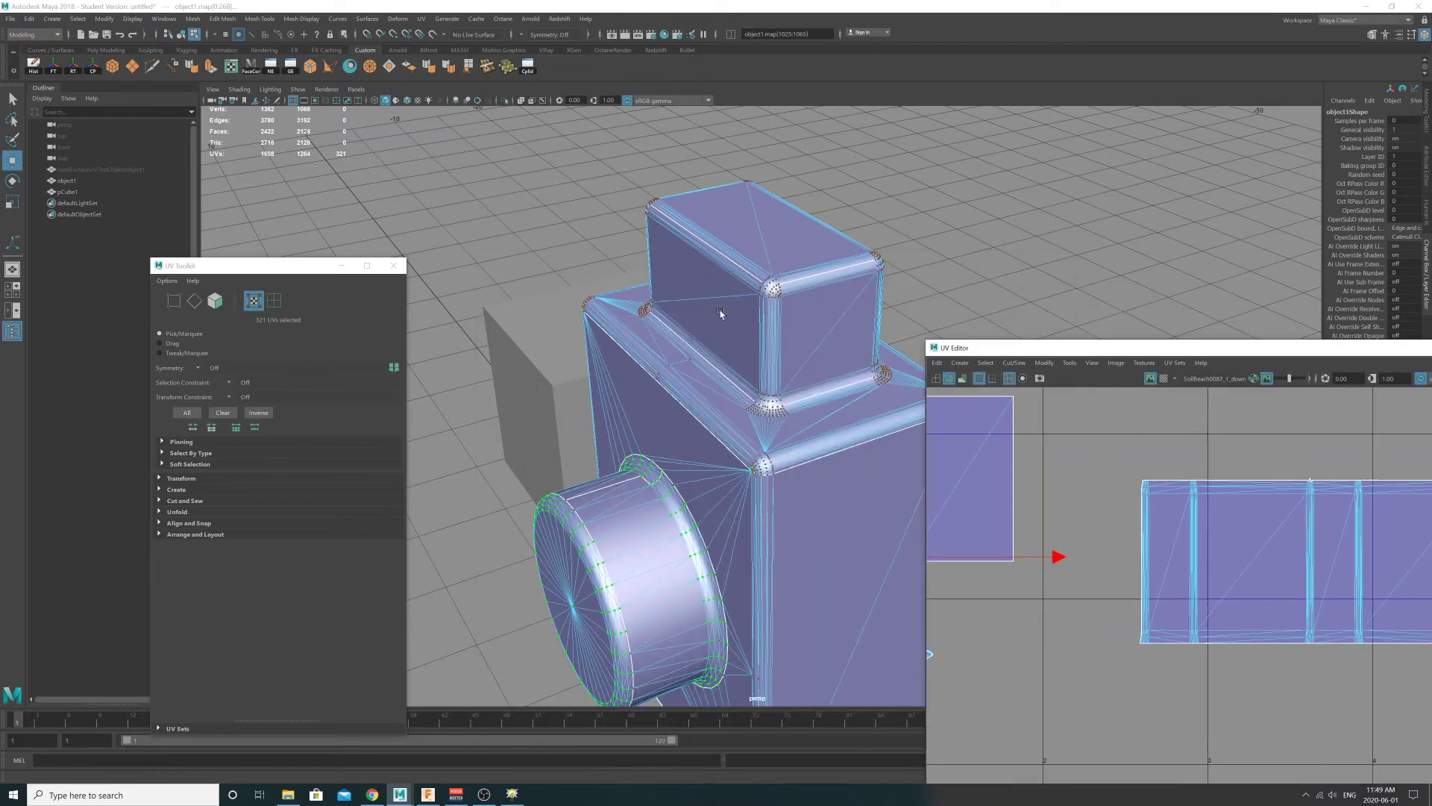
- Rotate the upper block's top shell and move it clear of the frame-shaped ledge shell
{"action": "left_click", "coordinate": [181, 35]}
{"action": "left_click_drag", "start_coordinate": [560, 288], "coordinate": [597, 262], "text": "alt"}
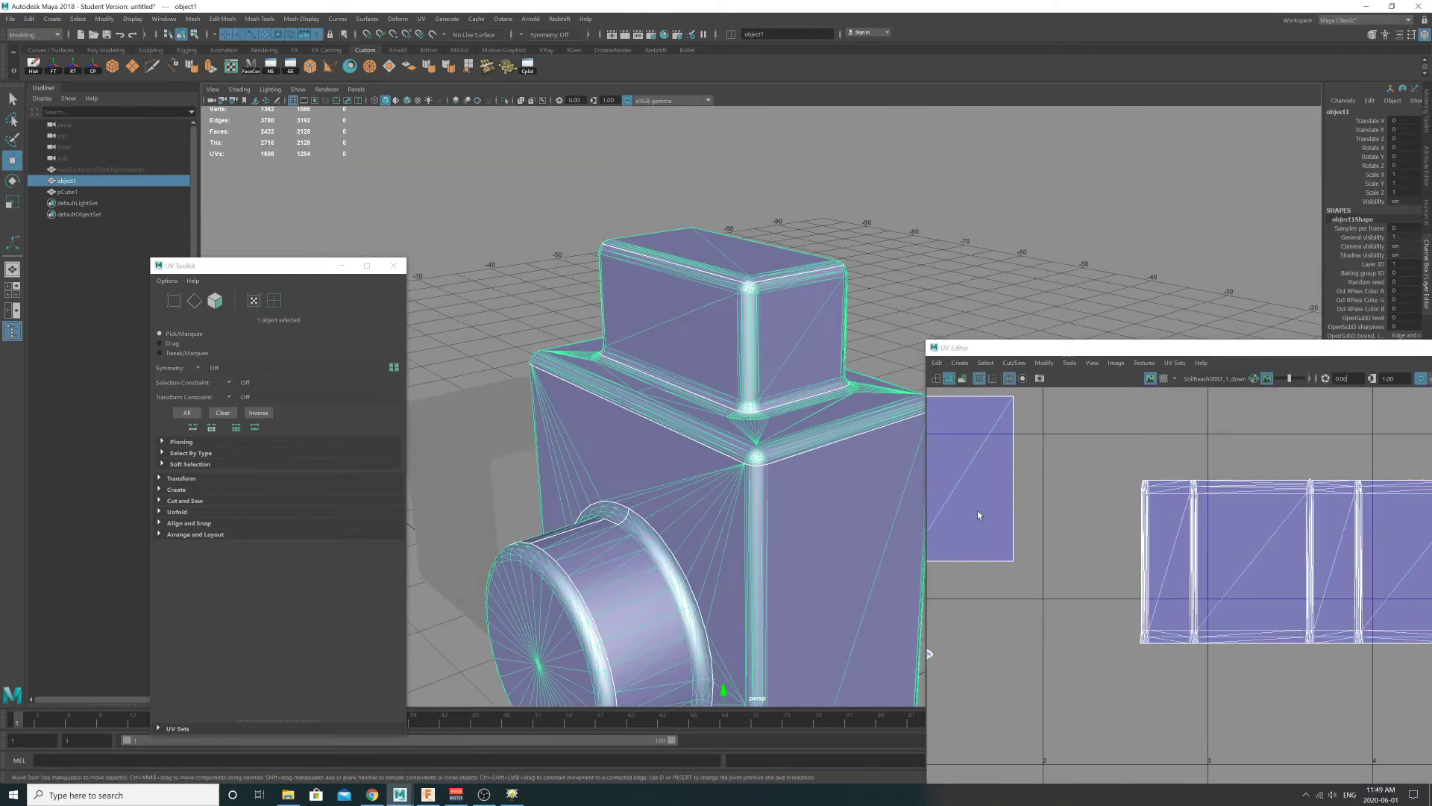
{"action": "scroll", "coordinate": [962, 507], "scroll_direction": "down", "scroll_amount": 4}
{"action": "middle_click_drag", "start_coordinate": [1014, 501], "coordinate": [1143, 465], "text": "alt"}
{"action": "right_click_drag", "start_coordinate": [1100, 572], "coordinate": [1388, 640], "text": "alt"}
{"action": "right_click_drag", "start_coordinate": [1047, 502], "coordinate": [1048, 507]}
{"action": "left_click", "coordinate": [996, 484]}
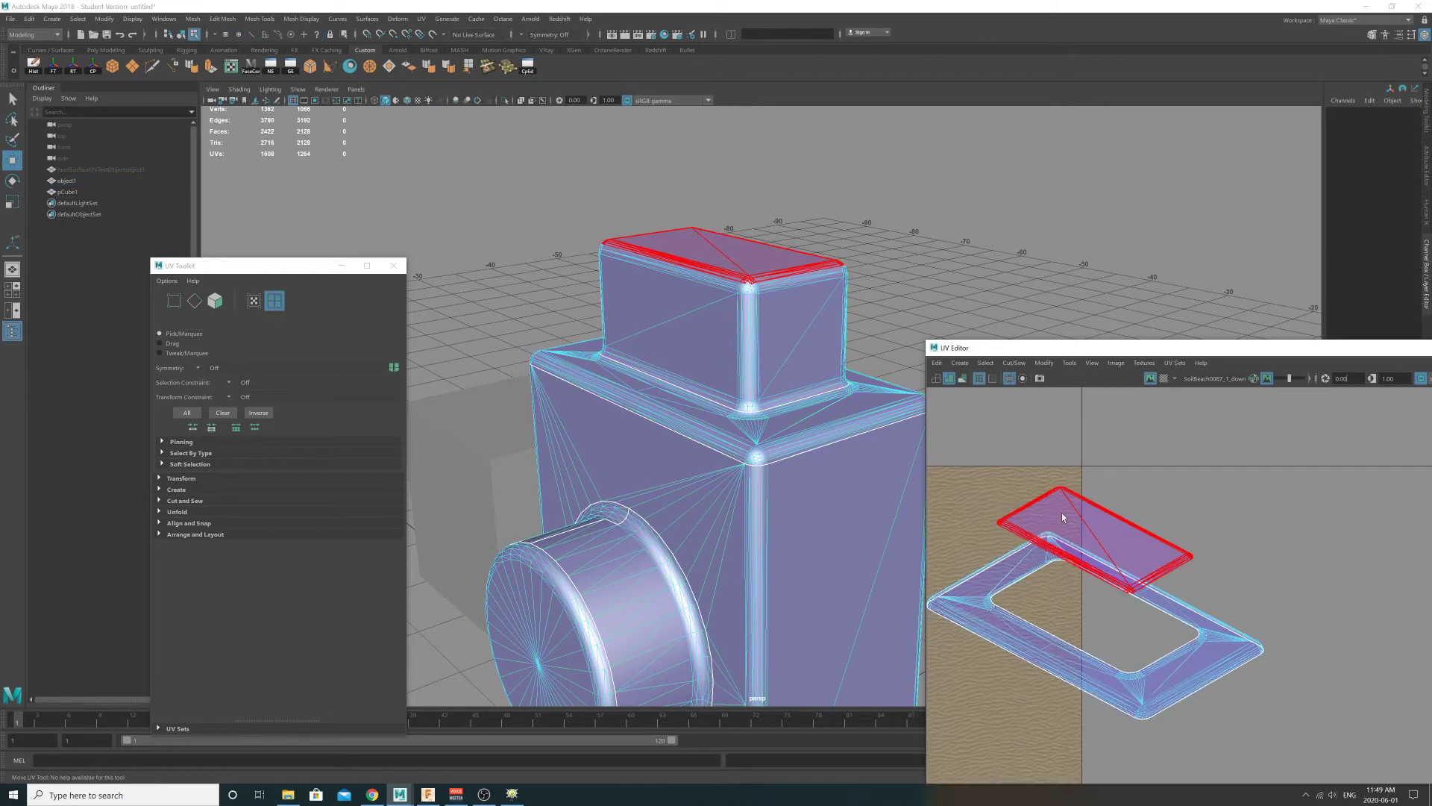
{"action": "left_click", "coordinate": [1089, 522]}
{"action": "key", "text": "e"}
{"action": "left_click_drag", "start_coordinate": [1265, 528], "coordinate": [1179, 544]}
{"action": "key", "text": "w"}
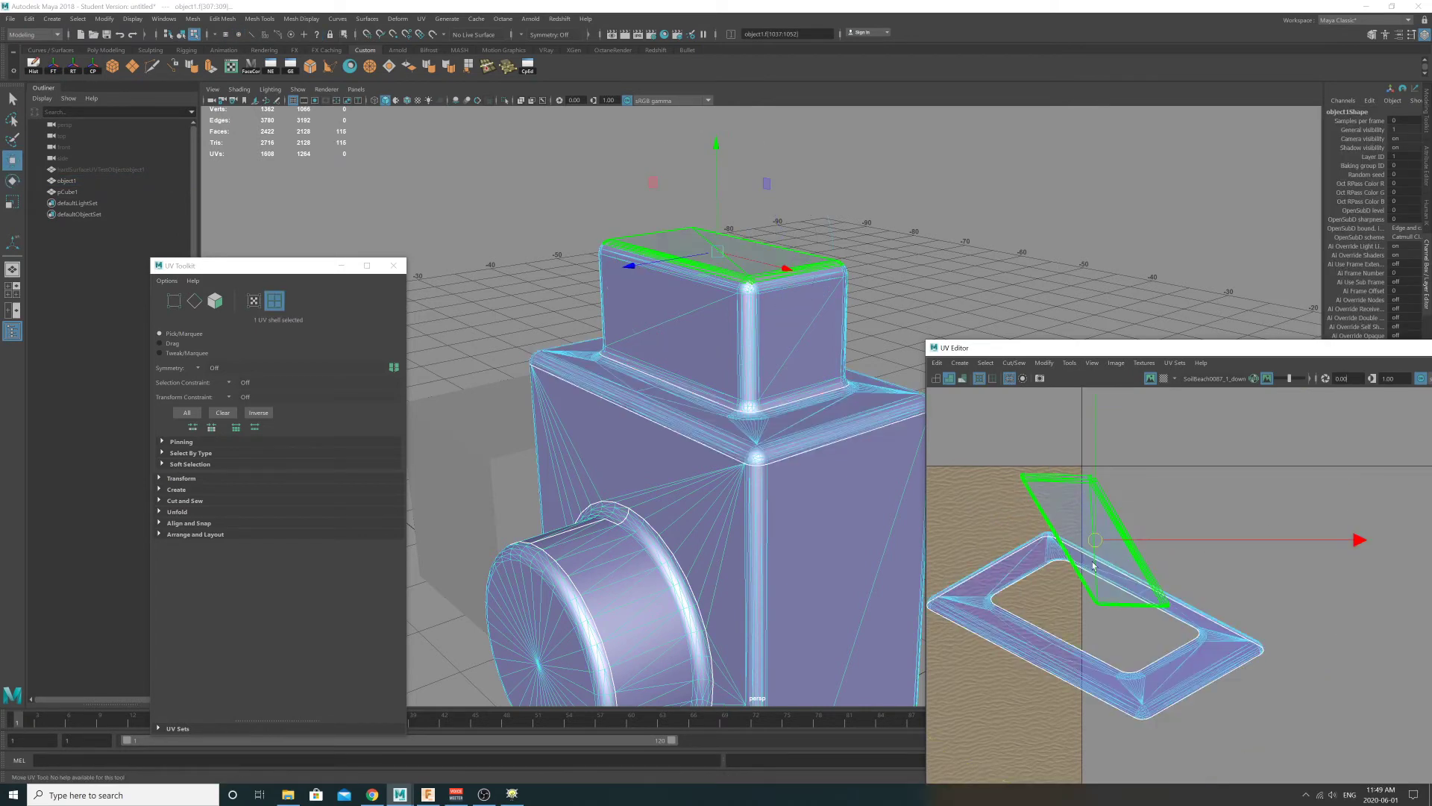
{"action": "middle_click_drag", "start_coordinate": [1277, 572], "coordinate": [1410, 581], "text": "alt"}
{"action": "right_click_drag", "start_coordinate": [1327, 579], "coordinate": [1189, 530], "text": "alt"}
{"action": "middle_click_drag", "start_coordinate": [1189, 529], "coordinate": [1121, 518], "text": "alt"}
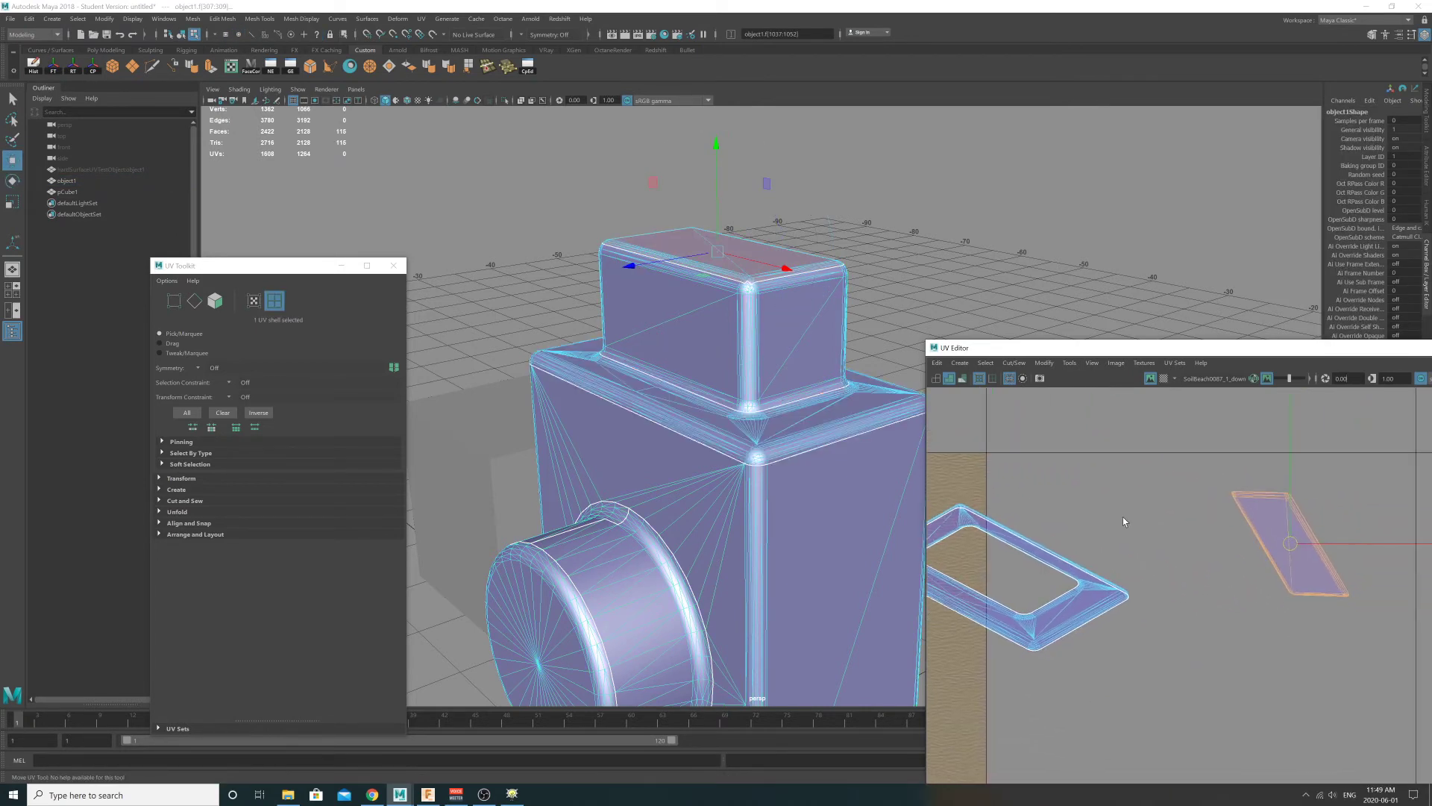
- Select the faces of the frame-shaped ledge shell and apply a planar UV projection while viewing the model from above
{"action": "left_click", "coordinate": [1119, 517]}
{"action": "right_click_drag", "start_coordinate": [1117, 517], "coordinate": [1040, 511], "text": "alt"}
{"action": "middle_click_drag", "start_coordinate": [1039, 511], "coordinate": [1107, 497], "text": "alt"}
{"action": "right_click_drag", "start_coordinate": [989, 493], "coordinate": [985, 535]}
{"action": "left_click_drag", "start_coordinate": [1210, 646], "coordinate": [1208, 645]}
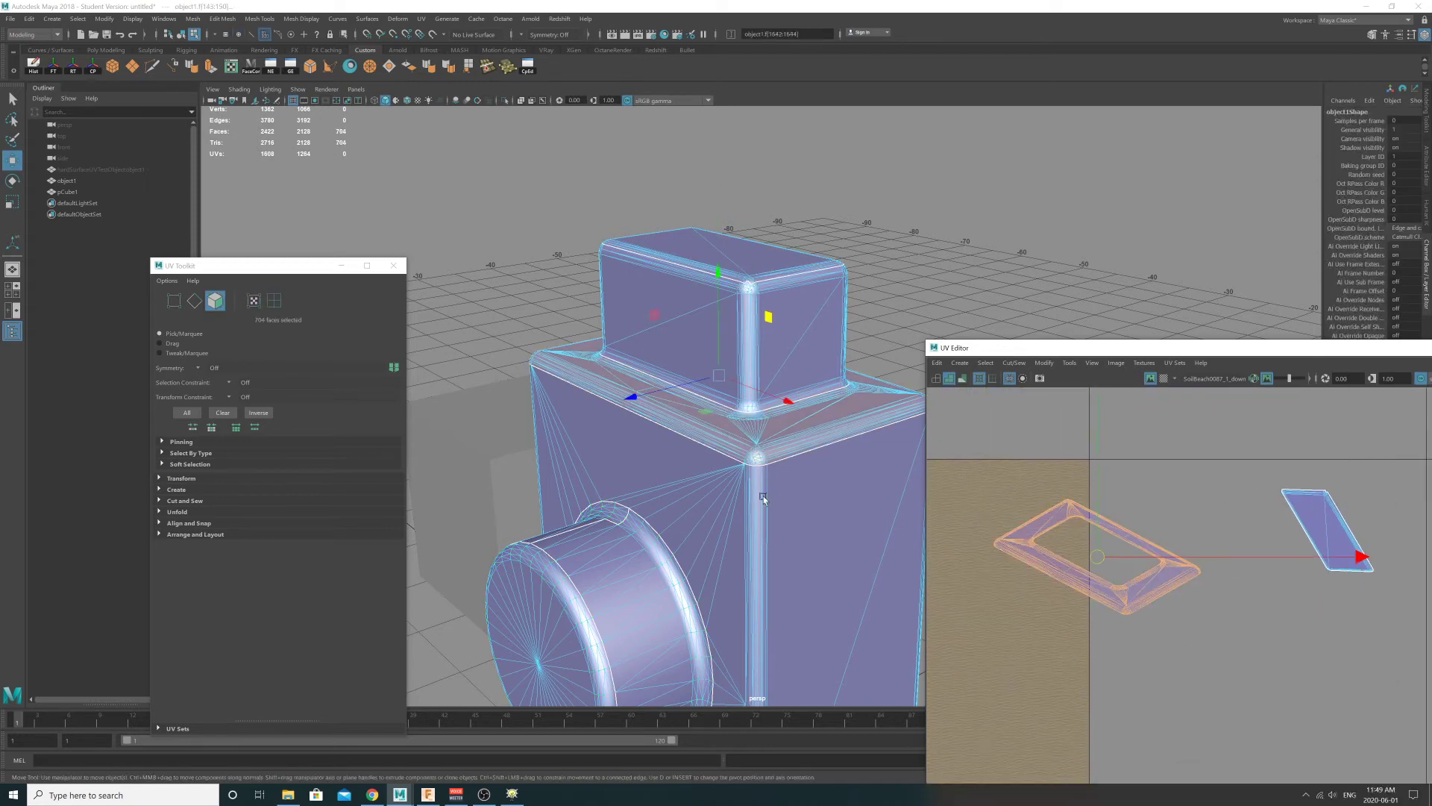
{"action": "scroll", "coordinate": [776, 323], "scroll_direction": "down", "scroll_amount": 2}
{"action": "left_click_drag", "start_coordinate": [776, 323], "coordinate": [636, 351], "text": "alt"}
{"action": "left_click", "coordinate": [421, 19]}
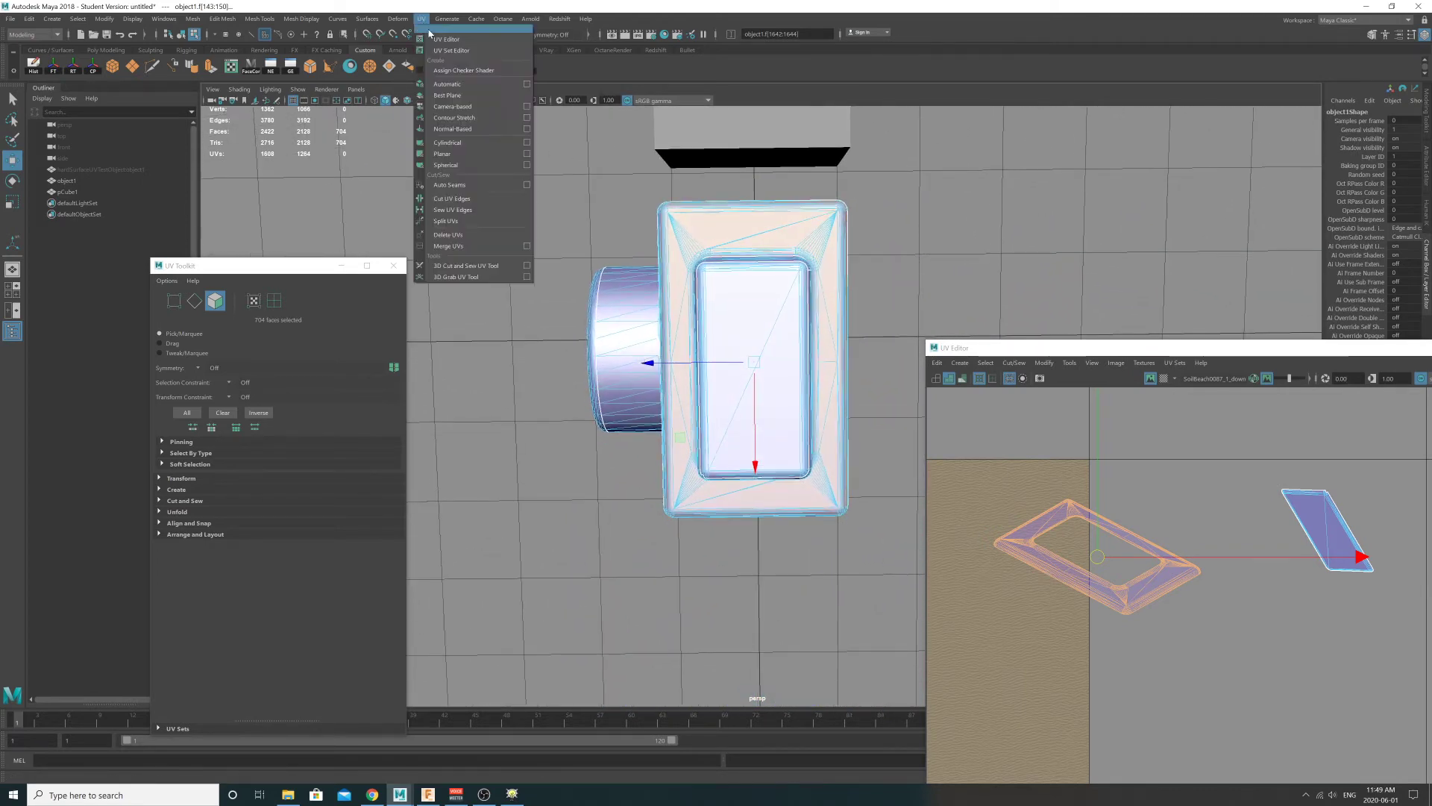
{"action": "left_click", "coordinate": [447, 155]}
- Move the ledge's projected frame shell off the texture tile to the empty area diagonally below it
{"action": "scroll", "coordinate": [1020, 544], "scroll_direction": "down", "scroll_amount": 2}
{"action": "middle_click_drag", "start_coordinate": [1020, 544], "coordinate": [1016, 412], "text": "alt"}
{"action": "key", "text": "w"}
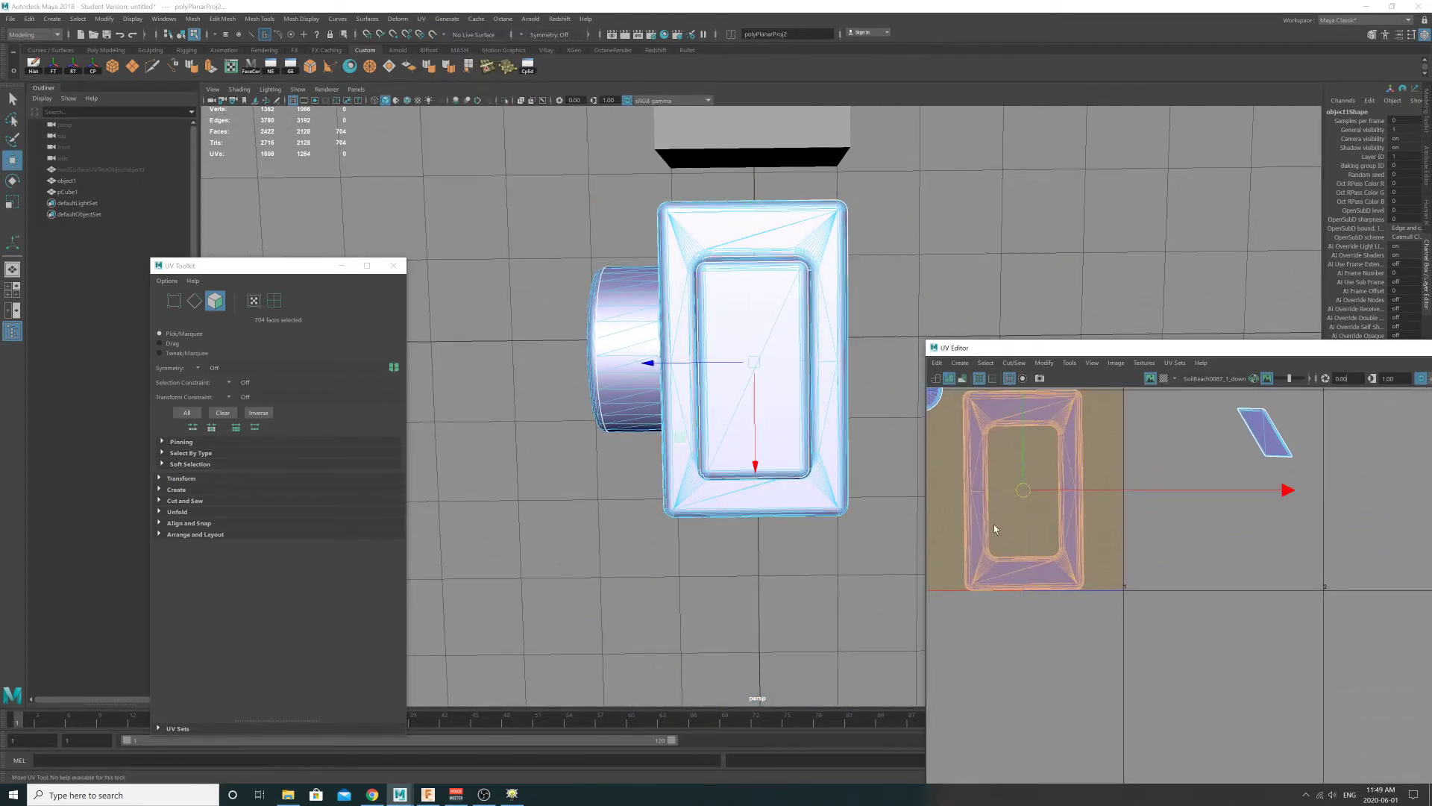
{"action": "middle_click_drag", "start_coordinate": [1003, 500], "coordinate": [1189, 721]}
{"action": "middle_click_drag", "start_coordinate": [1262, 448], "coordinate": [1117, 464], "text": "alt"}
{"action": "middle_click_drag", "start_coordinate": [1124, 409], "coordinate": [1122, 449], "text": "alt"}
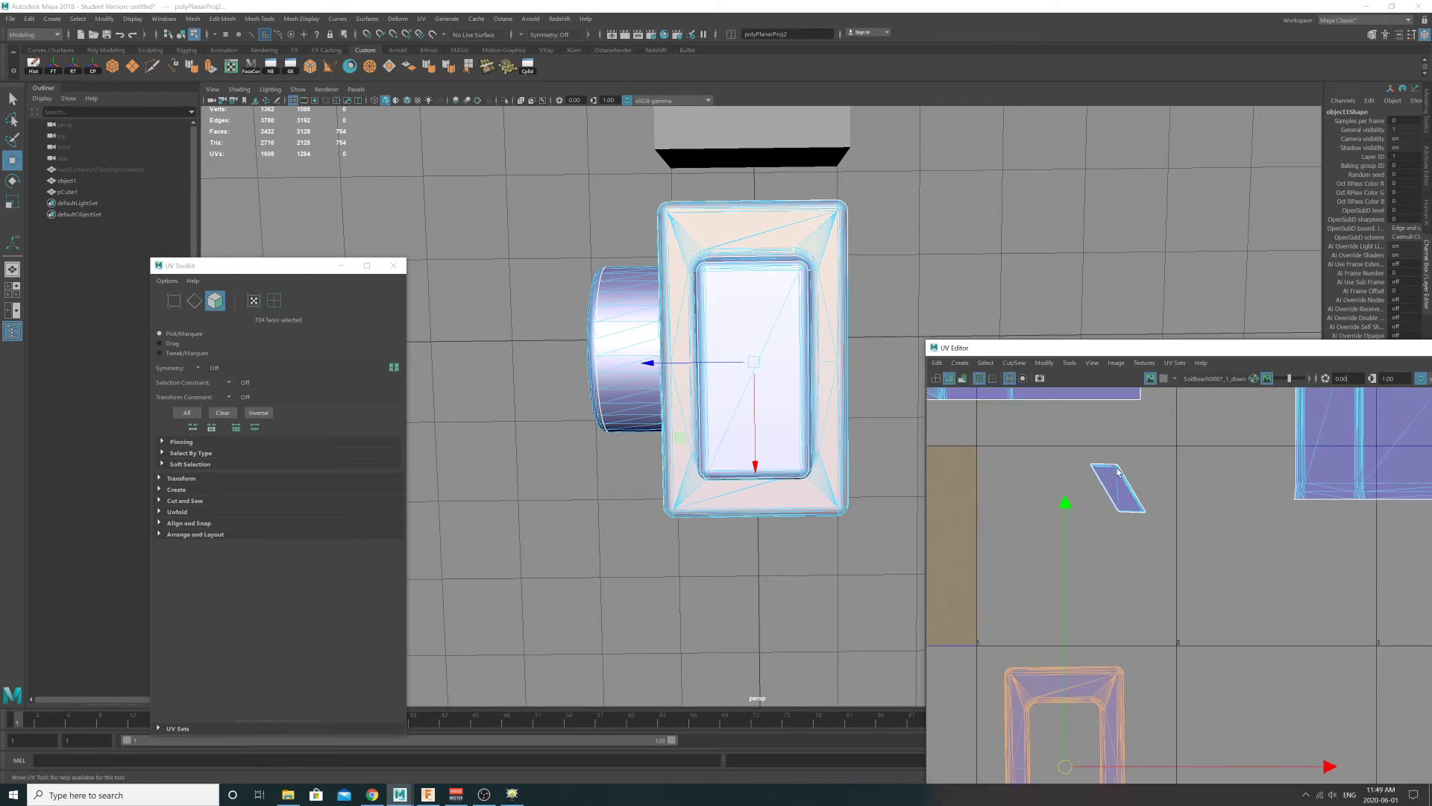
- Select the upper block's top faces through their shell and apply a planar UV projection to them
{"action": "left_click_drag", "start_coordinate": [1183, 540], "coordinate": [1184, 541]}
{"action": "key", "text": "f"}
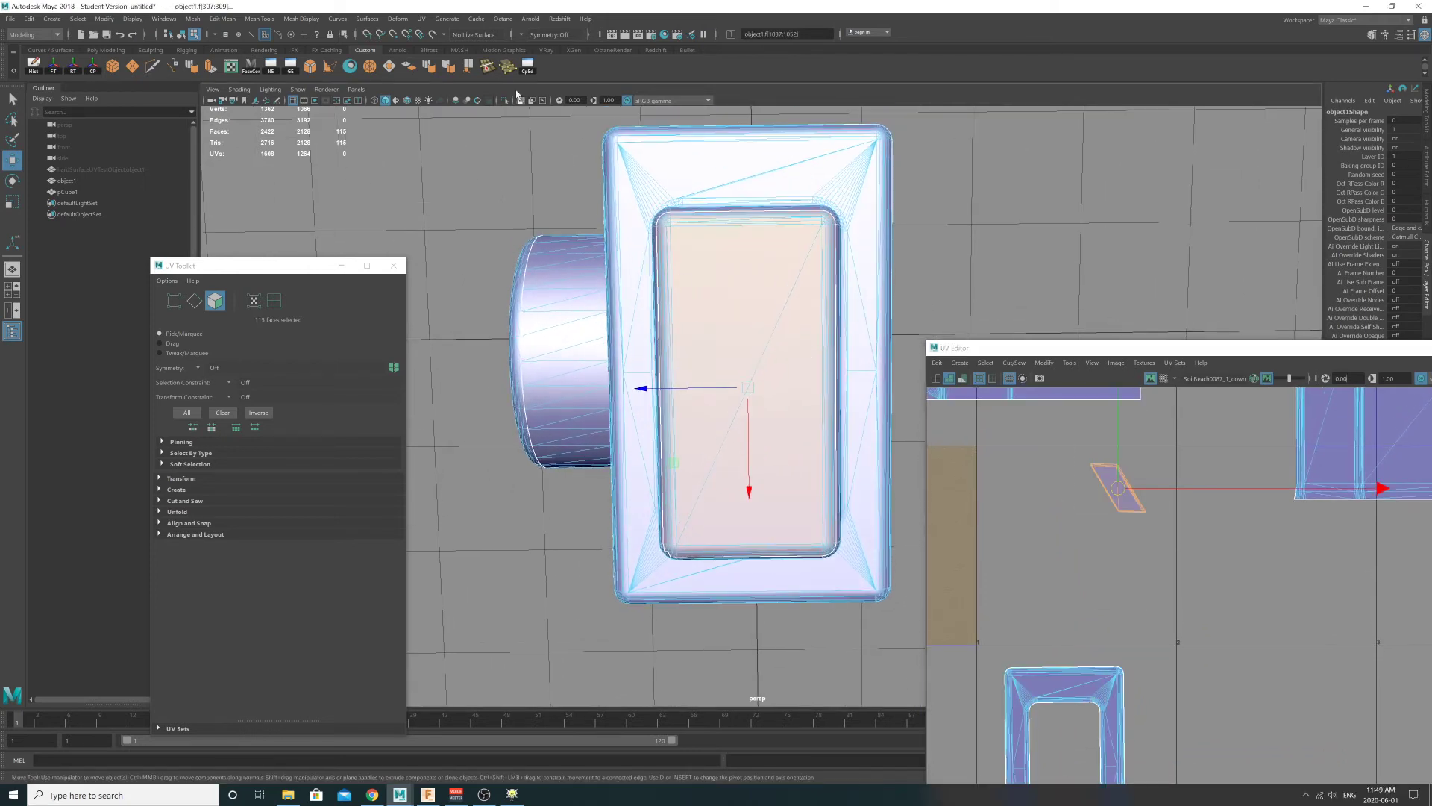
{"action": "left_click", "coordinate": [422, 19]}
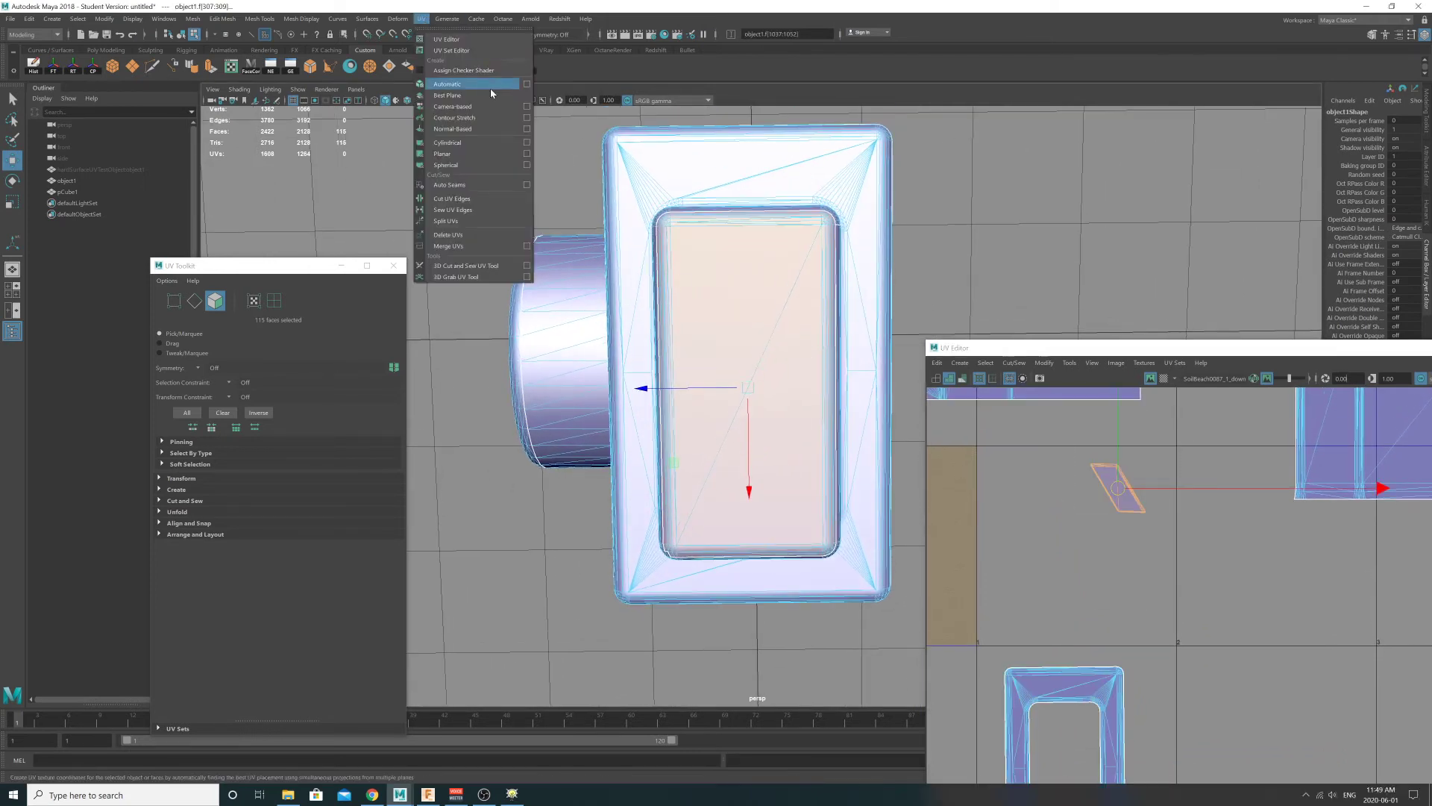
{"action": "left_click", "coordinate": [459, 154]}
- Move the top face's projected shell off the texture tile and place it beside the frame shell
{"action": "scroll", "coordinate": [1214, 536], "scroll_direction": "down", "scroll_amount": 3}
{"action": "middle_click_drag", "start_coordinate": [1090, 559], "coordinate": [1059, 521], "text": "alt"}
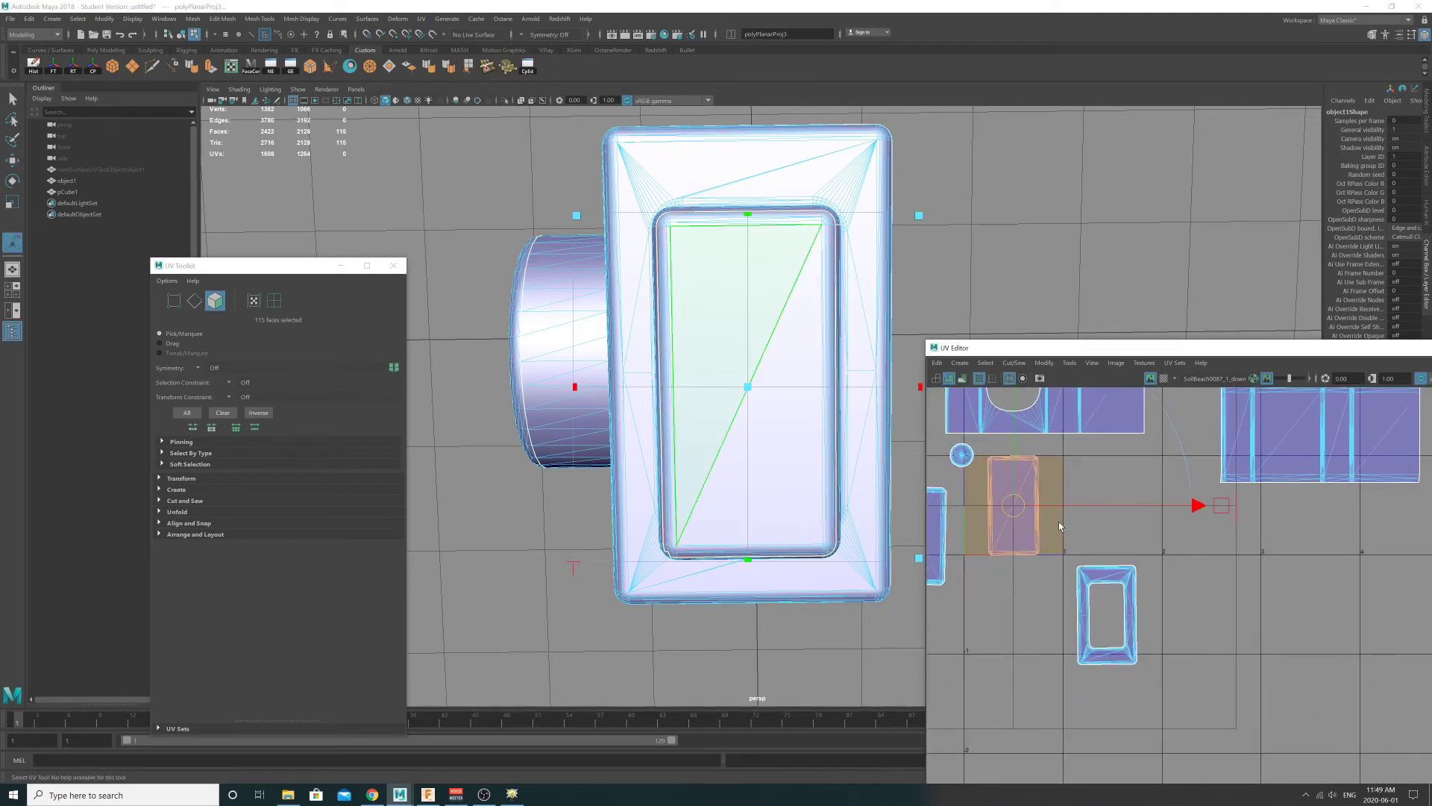
{"action": "key", "text": "e"}
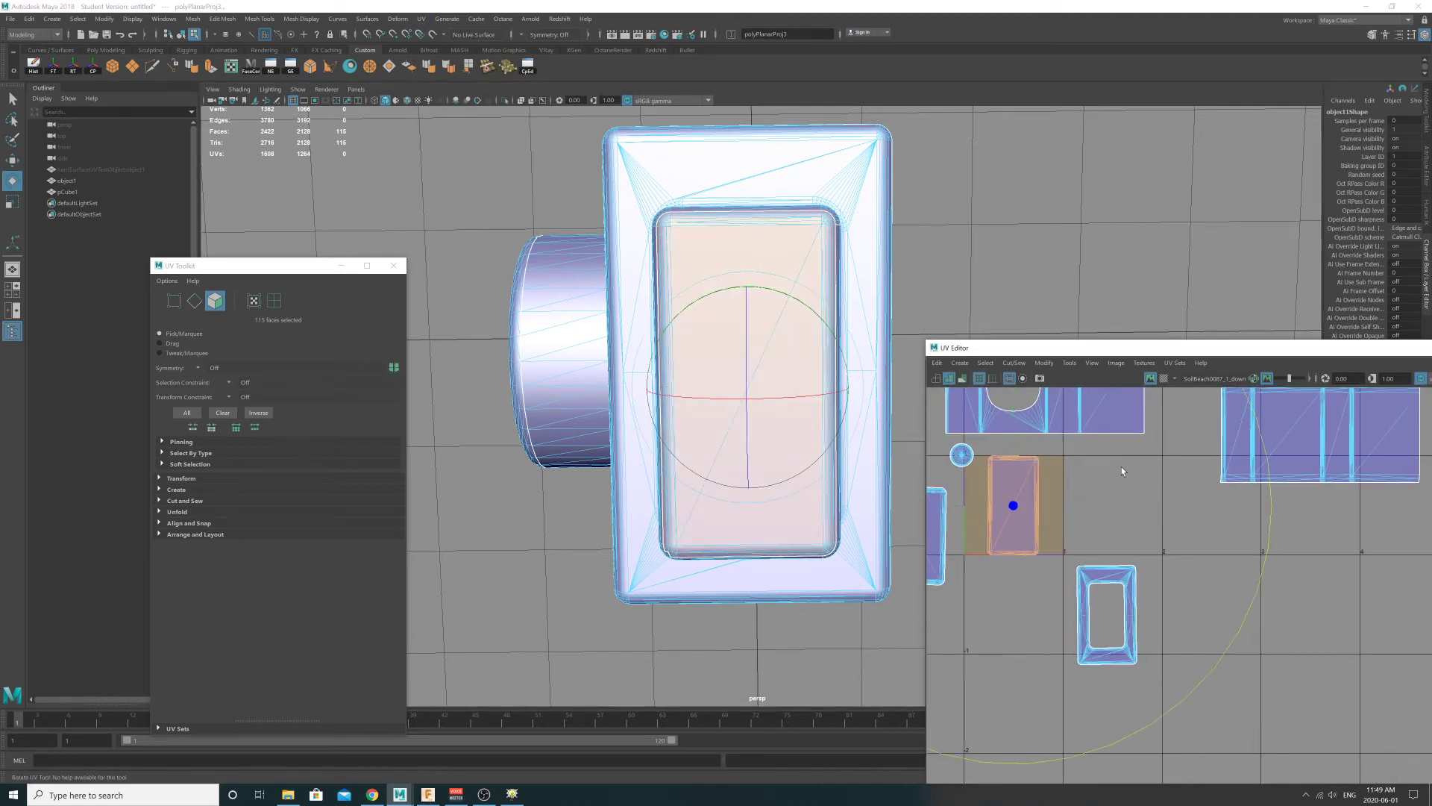
{"action": "key", "text": "w"}
{"action": "left_click_drag", "start_coordinate": [1017, 531], "coordinate": [1200, 643]}
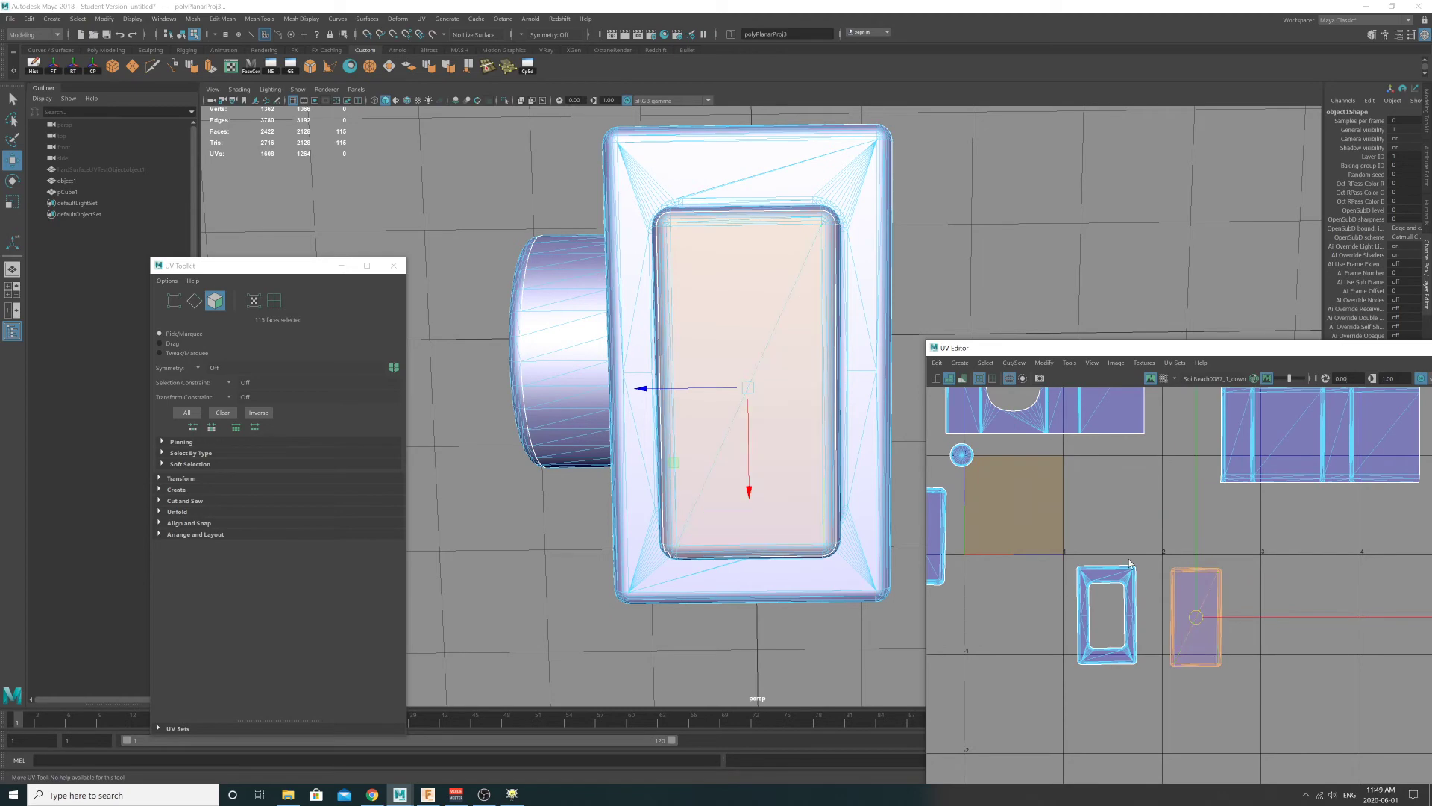
- Select the UVs of the ledge's frame shell, close the UV Toolkit and apply Optimize to them
{"action": "left_click_drag", "start_coordinate": [748, 452], "coordinate": [764, 400], "text": "alt"}
{"action": "right_click_drag", "start_coordinate": [764, 399], "coordinate": [728, 396], "text": "alt"}
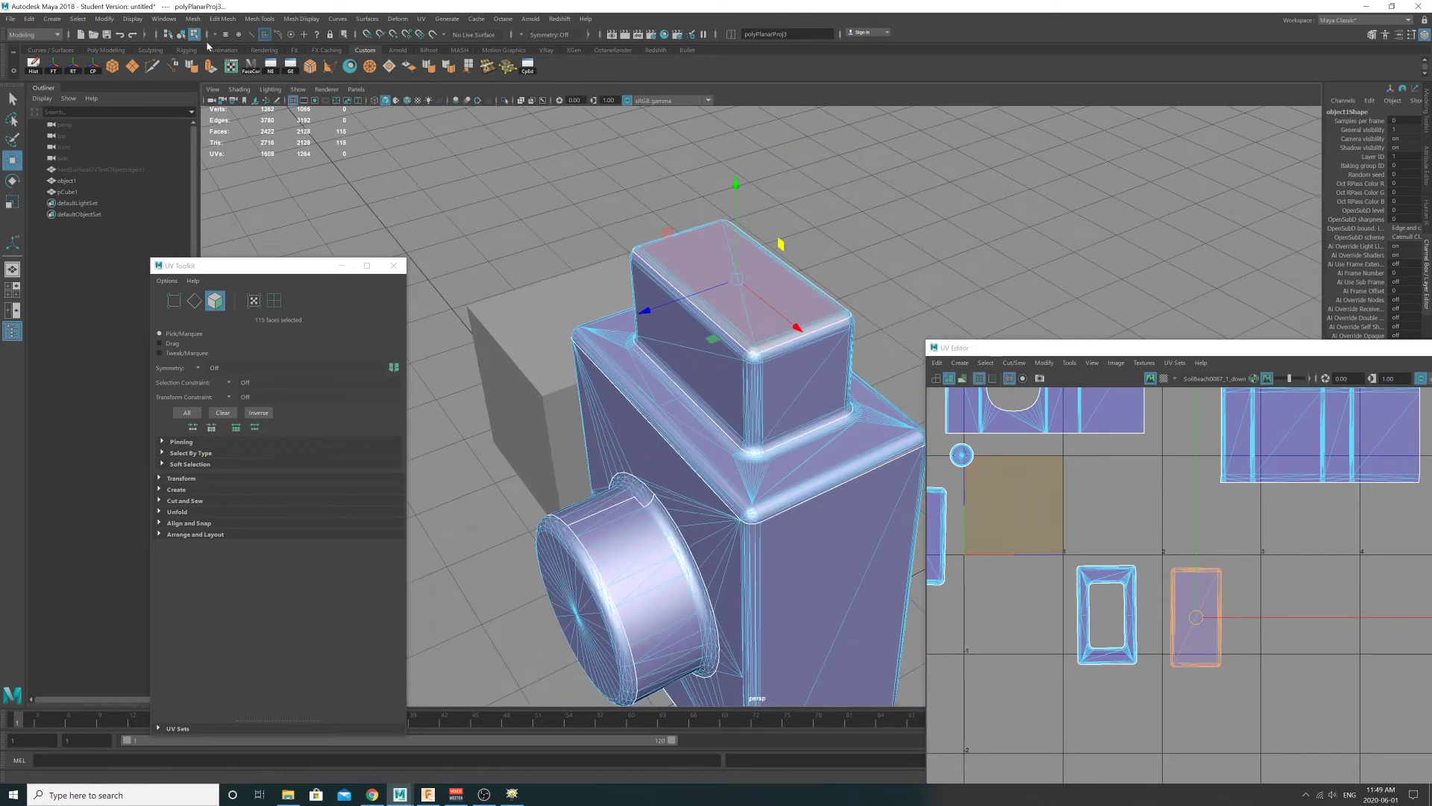
{"action": "left_click", "coordinate": [180, 34]}
{"action": "middle_click_drag", "start_coordinate": [1052, 580], "coordinate": [1028, 498], "text": "alt"}
{"action": "right_click_drag", "start_coordinate": [1028, 498], "coordinate": [1081, 493]}
{"action": "left_click_drag", "start_coordinate": [1011, 459], "coordinate": [1129, 606]}
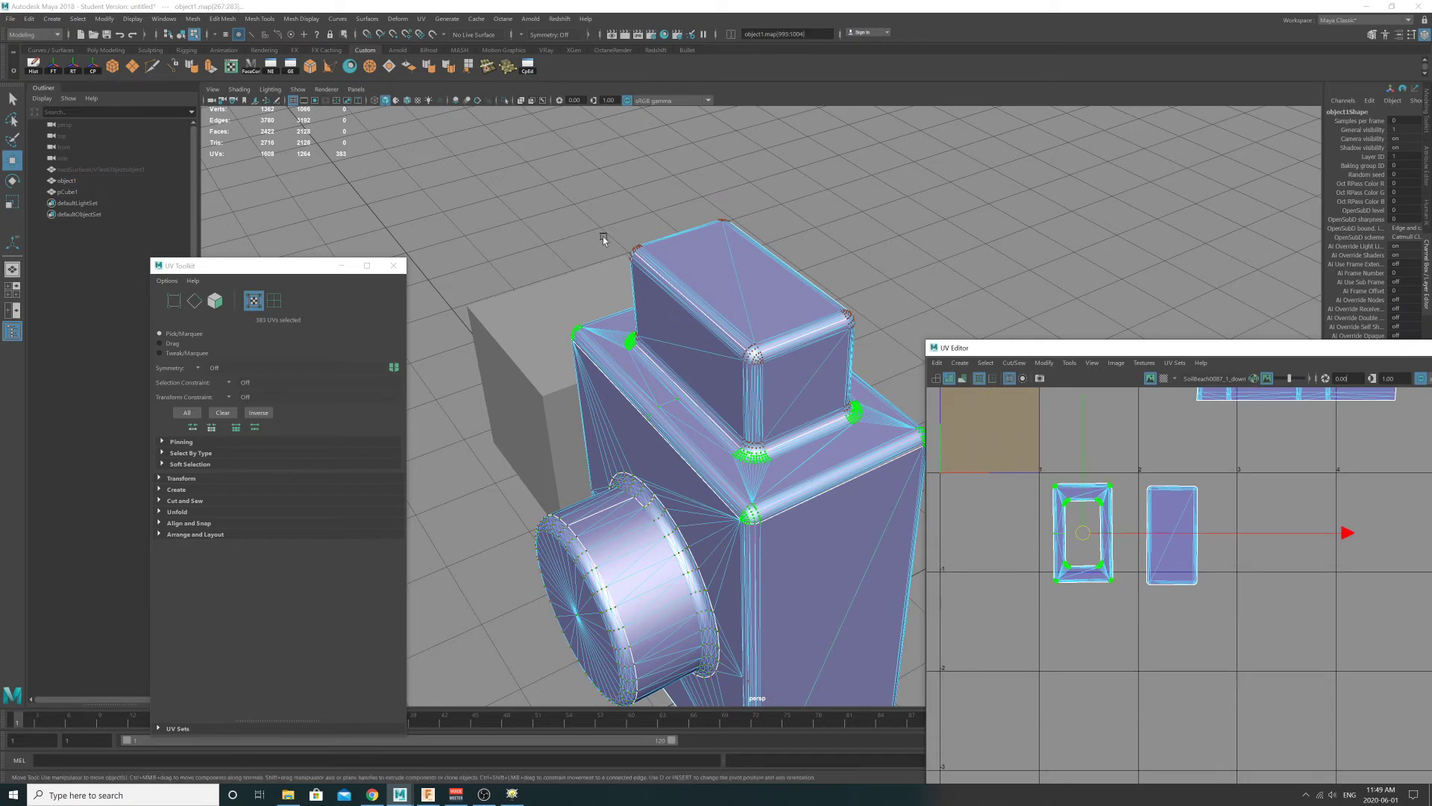
{"action": "left_click", "coordinate": [394, 265]}
{"action": "left_click", "coordinate": [1044, 362]}
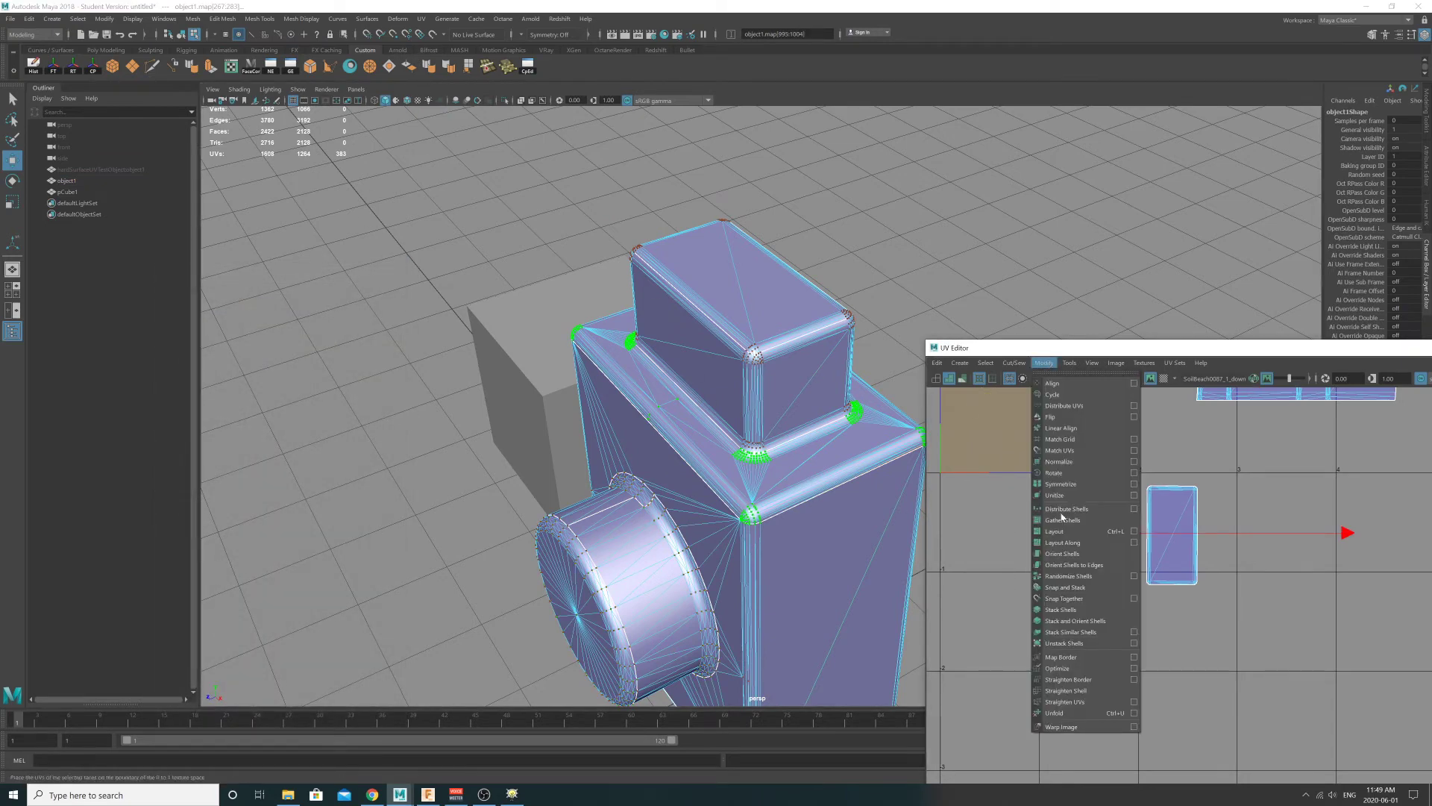
{"action": "left_click", "coordinate": [1075, 669]}
- Select the UVs of the upper block's rectangular top shell and unfold them
{"action": "scroll", "coordinate": [1164, 537], "scroll_direction": "up", "scroll_amount": 5}
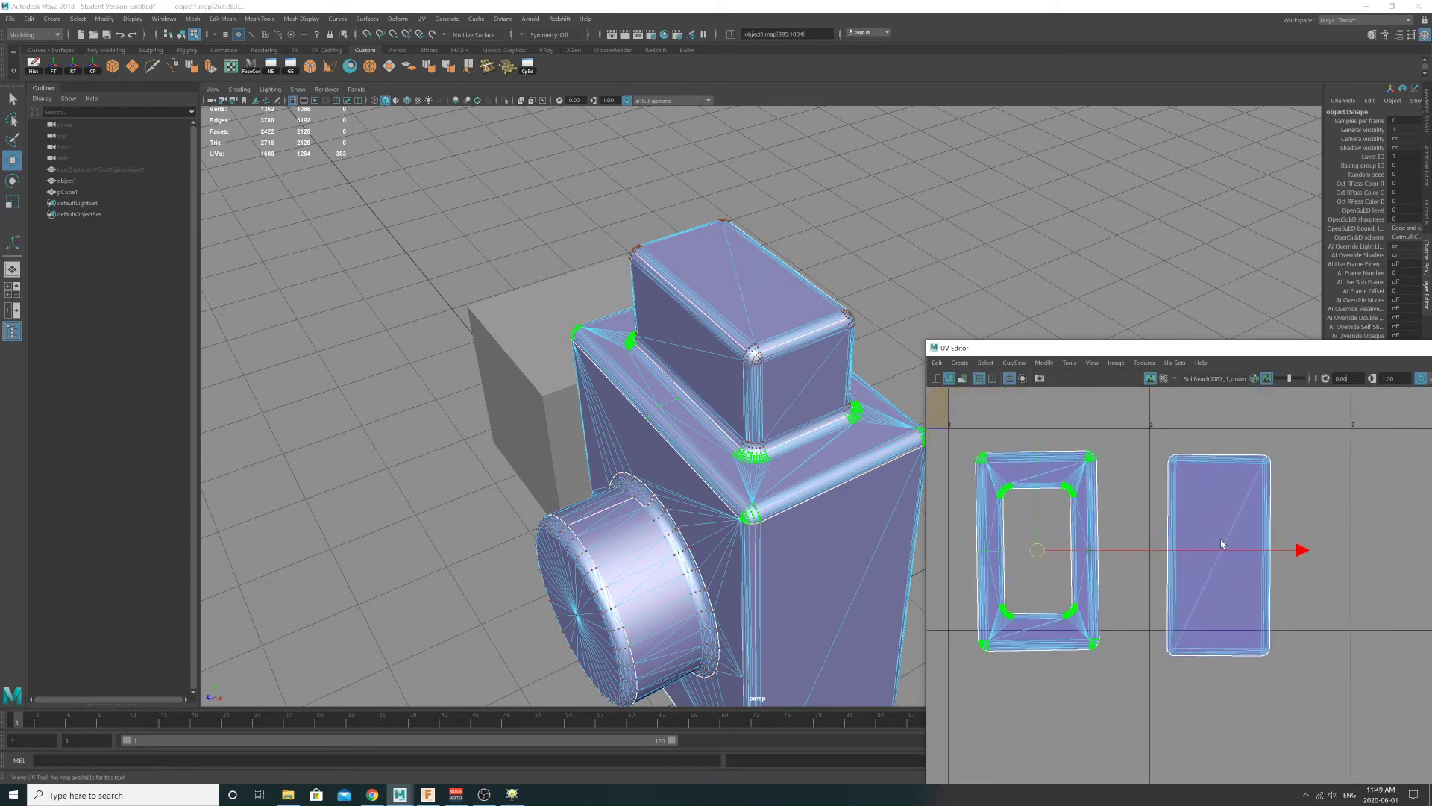
{"action": "left_click_drag", "start_coordinate": [1374, 705], "coordinate": [1373, 704]}
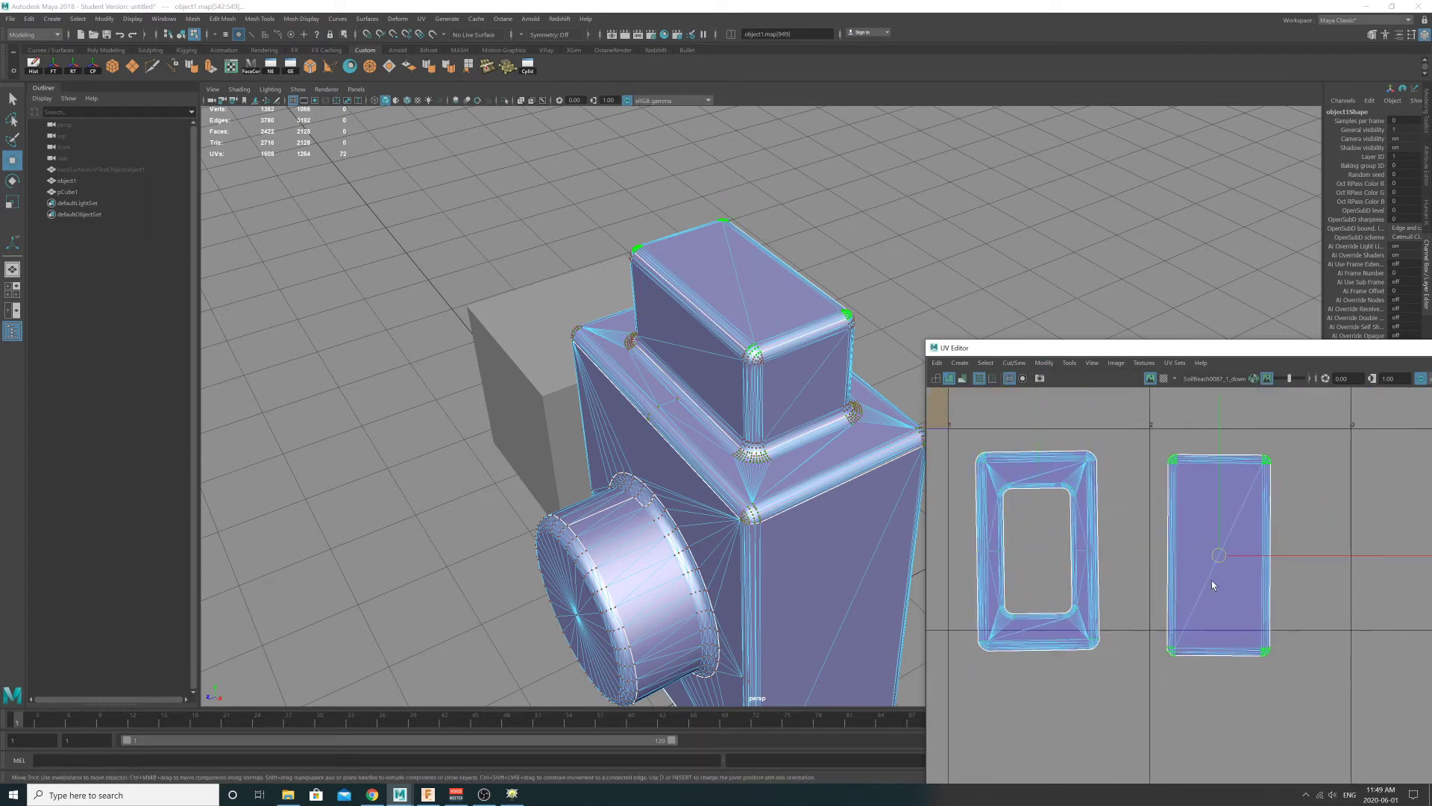
{"action": "key", "text": "ctrl+u"}
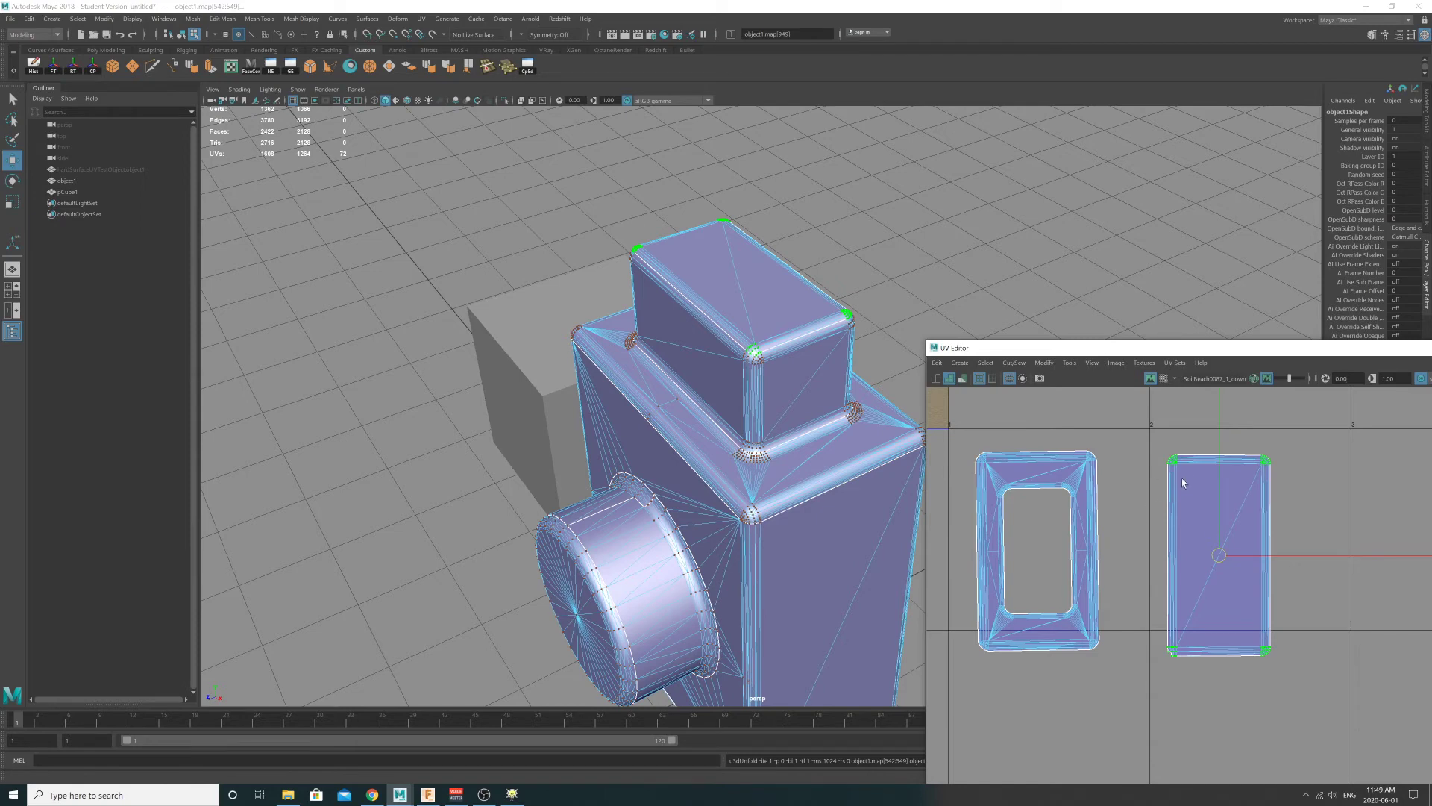
- Try to unfold the upper block's unrolled side shell and undo the result
{"action": "right_click_drag", "start_coordinate": [1322, 529], "coordinate": [1252, 473], "text": "alt"}
{"action": "left_click_drag", "start_coordinate": [1211, 349], "coordinate": [1023, 285]}
{"action": "middle_click_drag", "start_coordinate": [1268, 413], "coordinate": [1137, 612], "text": "alt"}
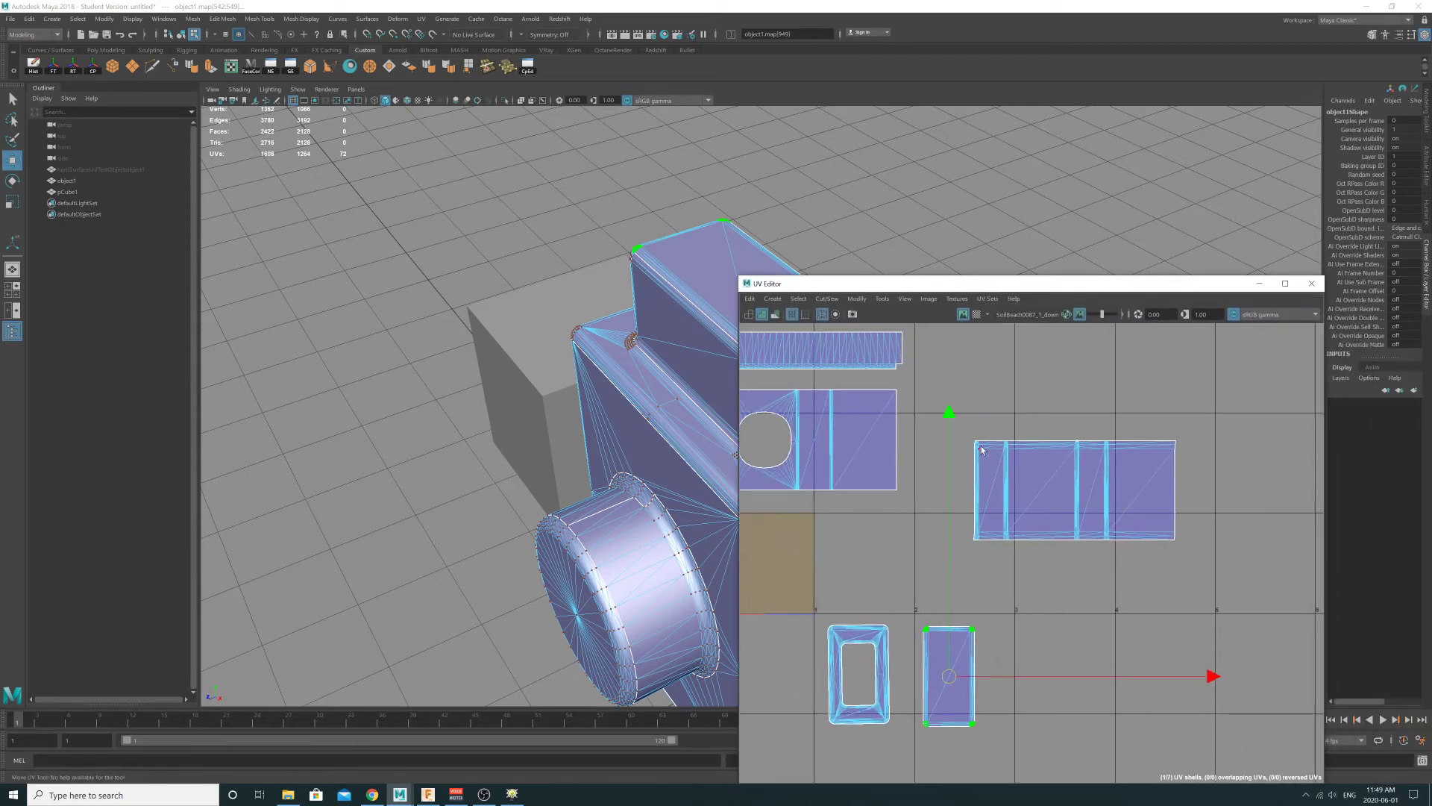
{"action": "key", "text": "ctrl+z"}
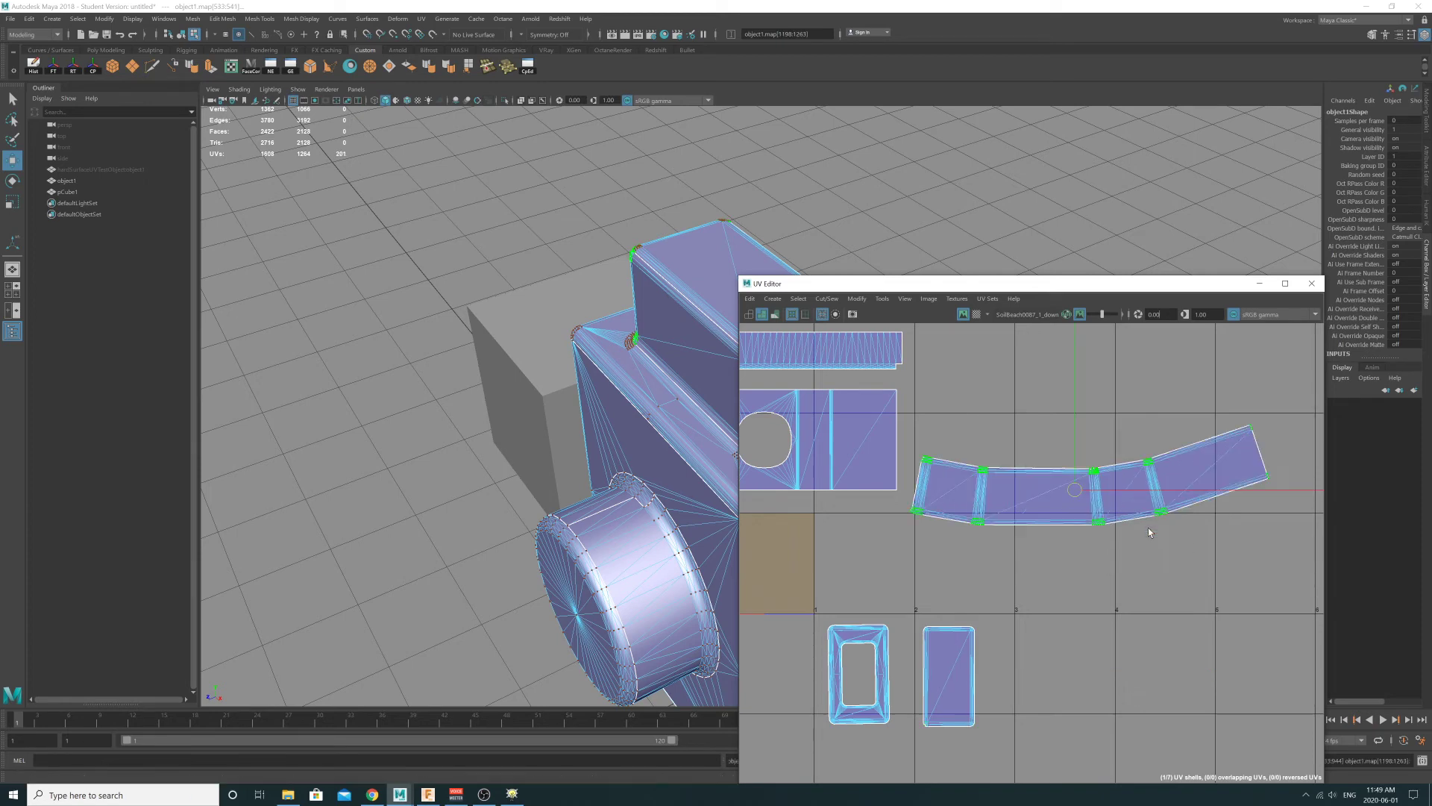
{"action": "key", "text": "shift+z"}
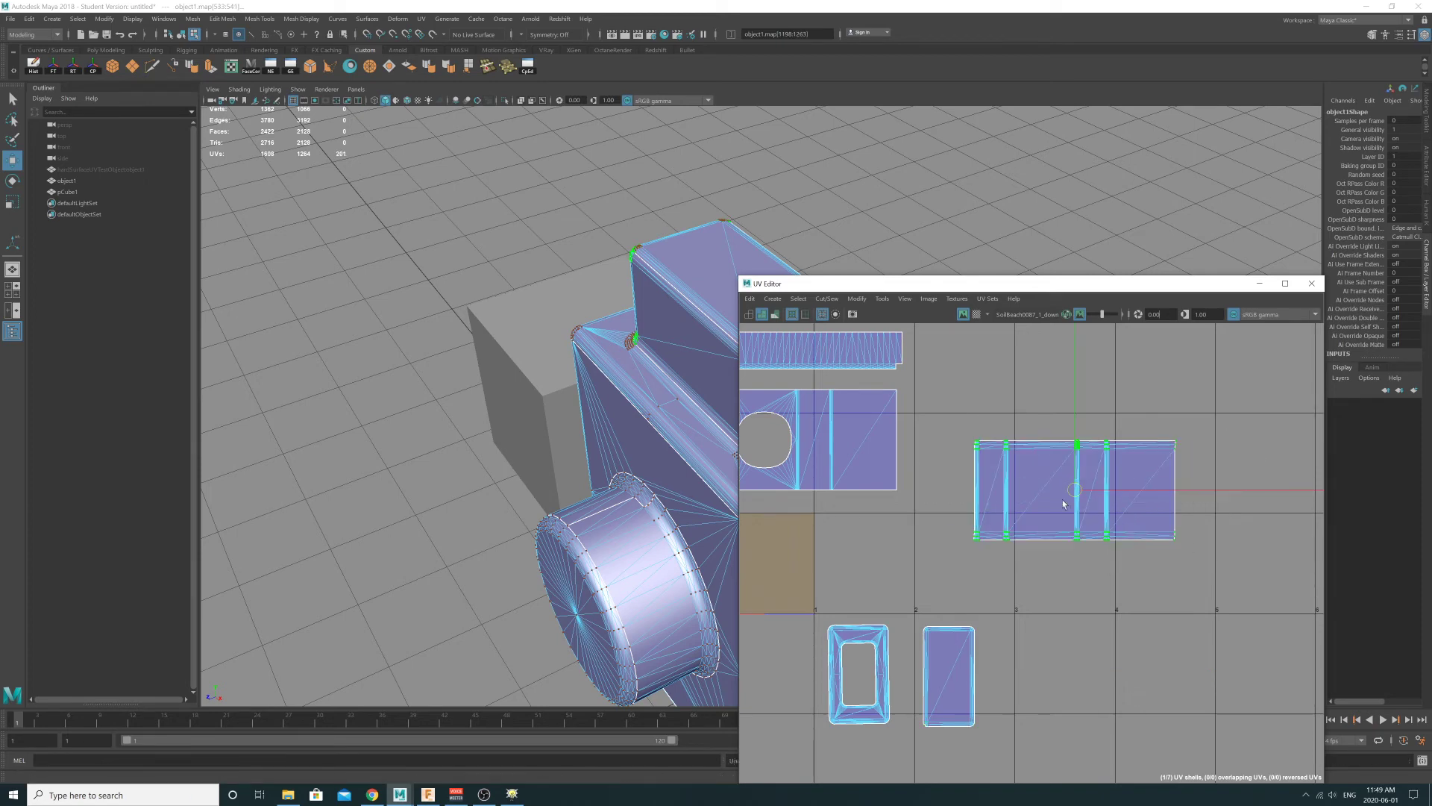
- Bring back the unfolded version of the side shell for a closer comparison and undo it again
{"action": "scroll", "coordinate": [1062, 499], "scroll_direction": "up", "scroll_amount": 3}
{"action": "left_click", "coordinate": [902, 394]}
{"action": "left_click_drag", "start_coordinate": [902, 394], "coordinate": [1258, 627]}
{"action": "right_click_drag", "start_coordinate": [1091, 516], "coordinate": [1205, 525], "text": "alt"}
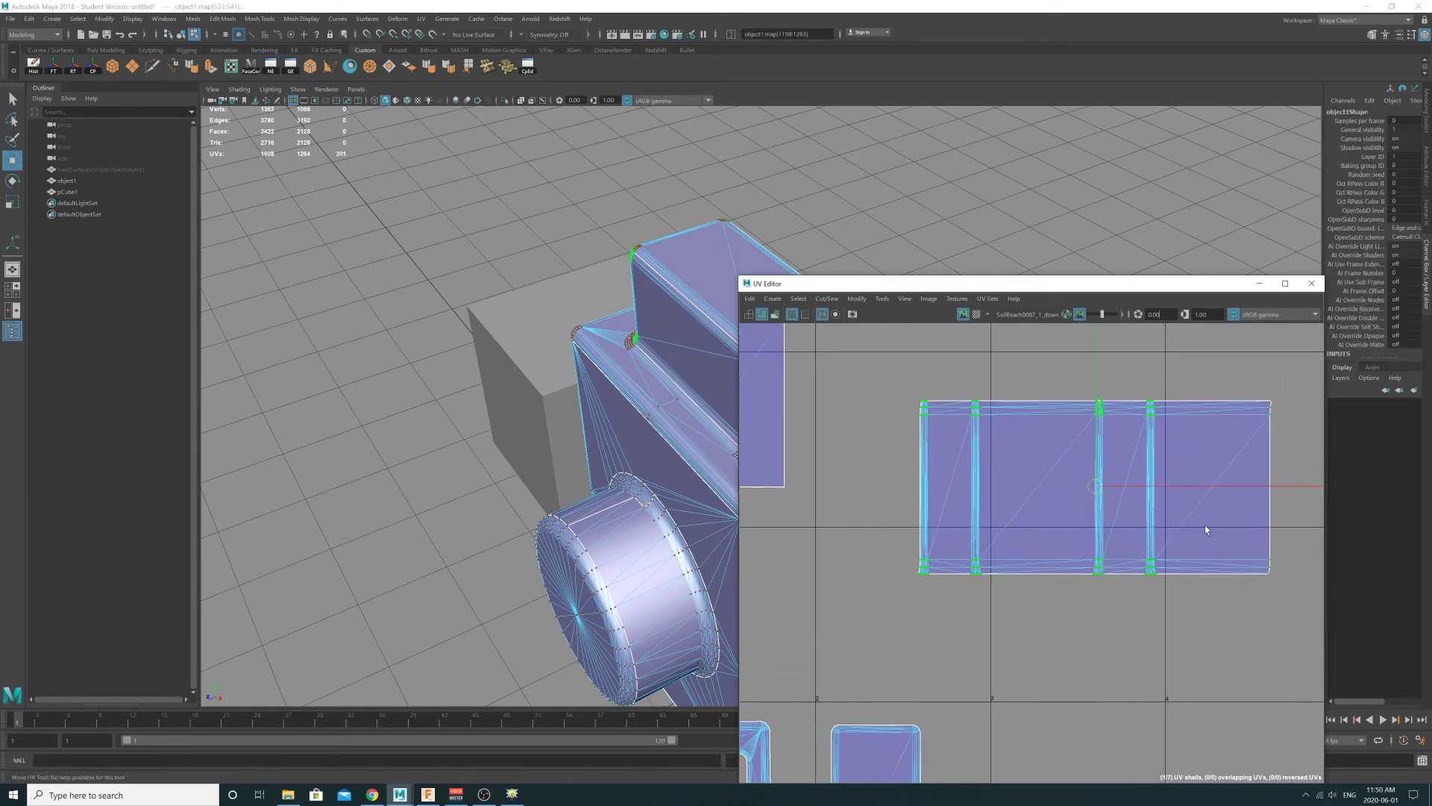
{"action": "key", "text": "ctrl+z"}
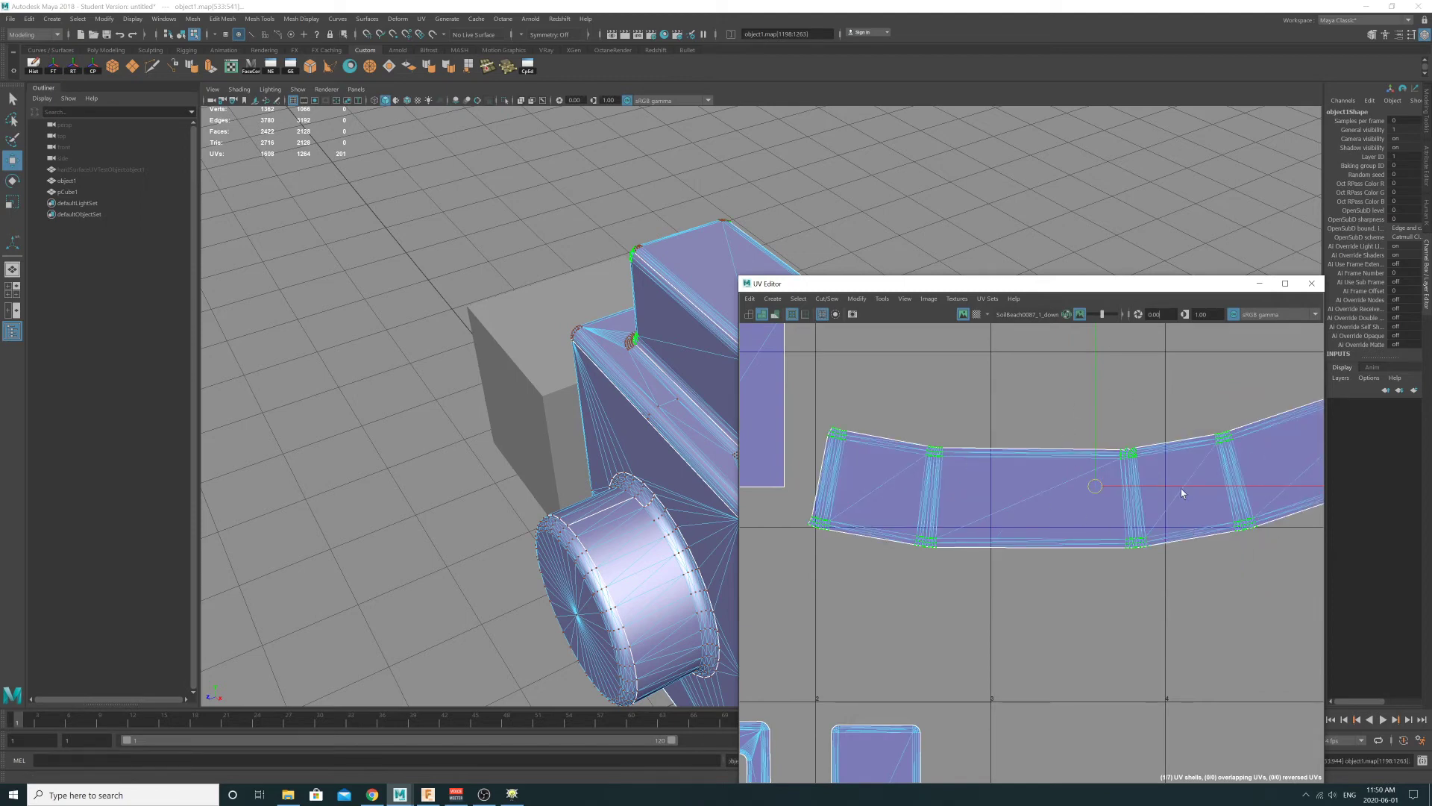
{"action": "scroll", "coordinate": [990, 479], "scroll_direction": "down", "scroll_amount": 2}
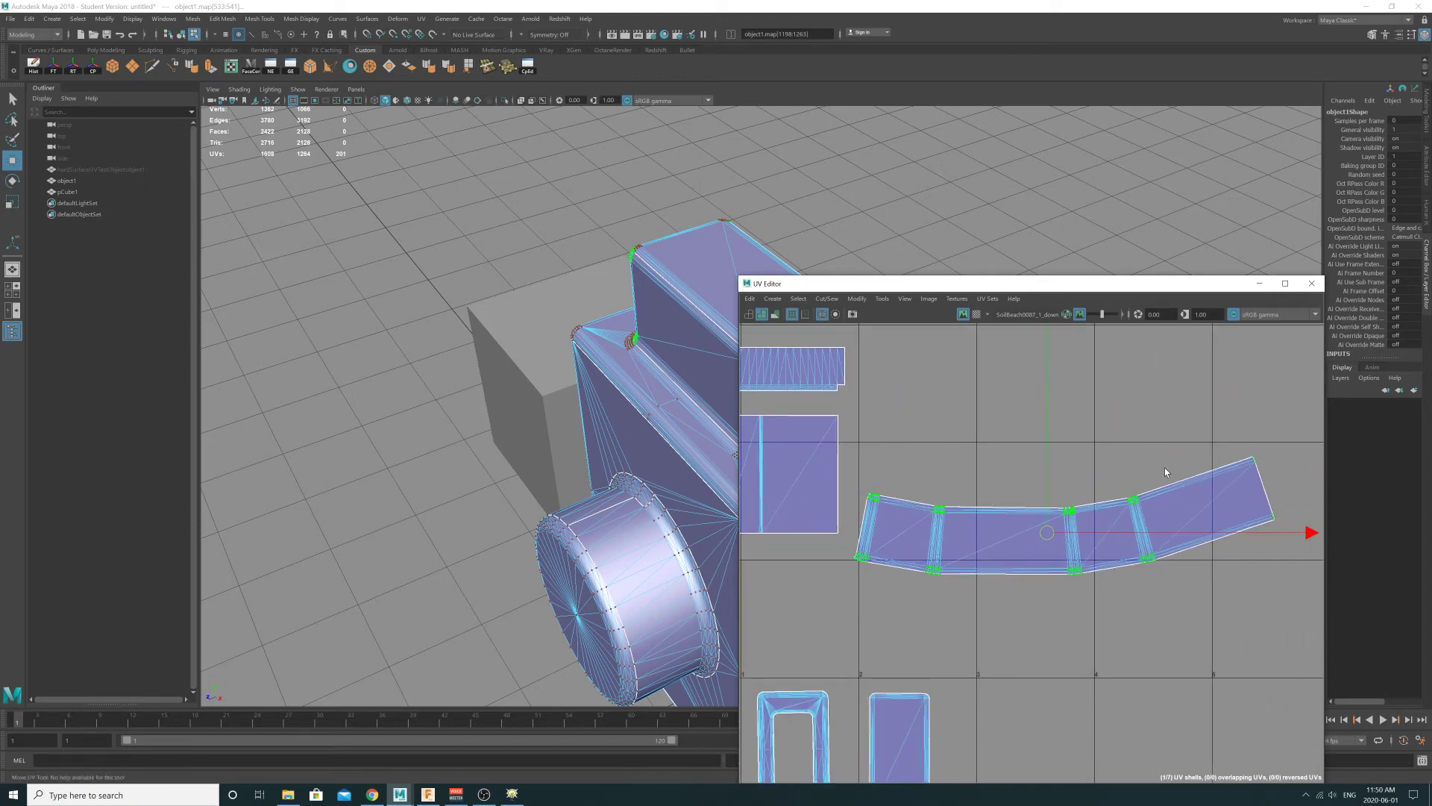
{"action": "key", "text": "shift+z"}
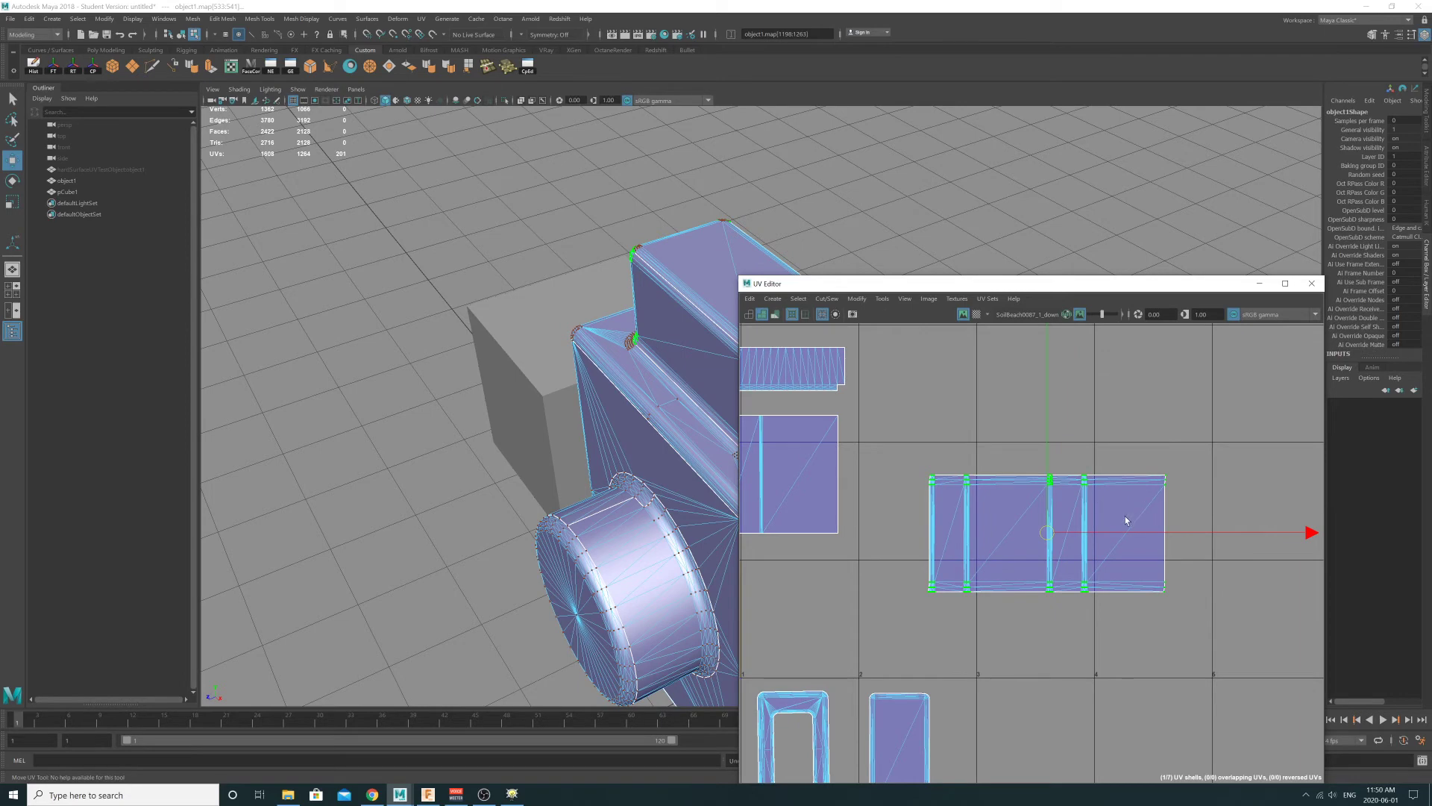
- Turn on textured display and examine the sand texture across the model together with the full UV shell arrangement
{"action": "left_click_drag", "start_coordinate": [839, 288], "coordinate": [941, 264]}
{"action": "middle_click_drag", "start_coordinate": [768, 318], "coordinate": [667, 303], "text": "alt"}
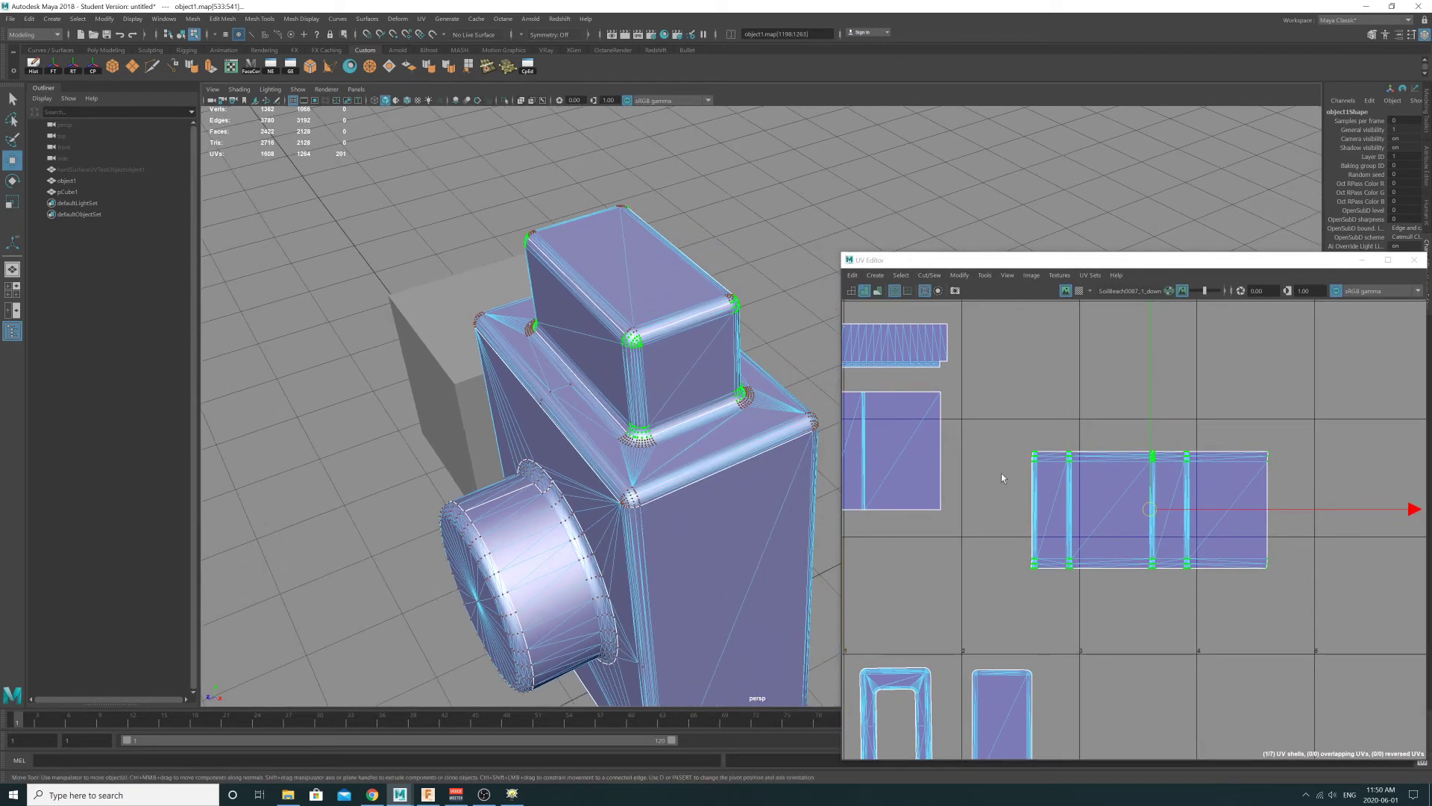
{"action": "right_click_drag", "start_coordinate": [1001, 473], "coordinate": [913, 572], "text": "alt"}
{"action": "middle_click_drag", "start_coordinate": [914, 572], "coordinate": [1000, 519], "text": "alt"}
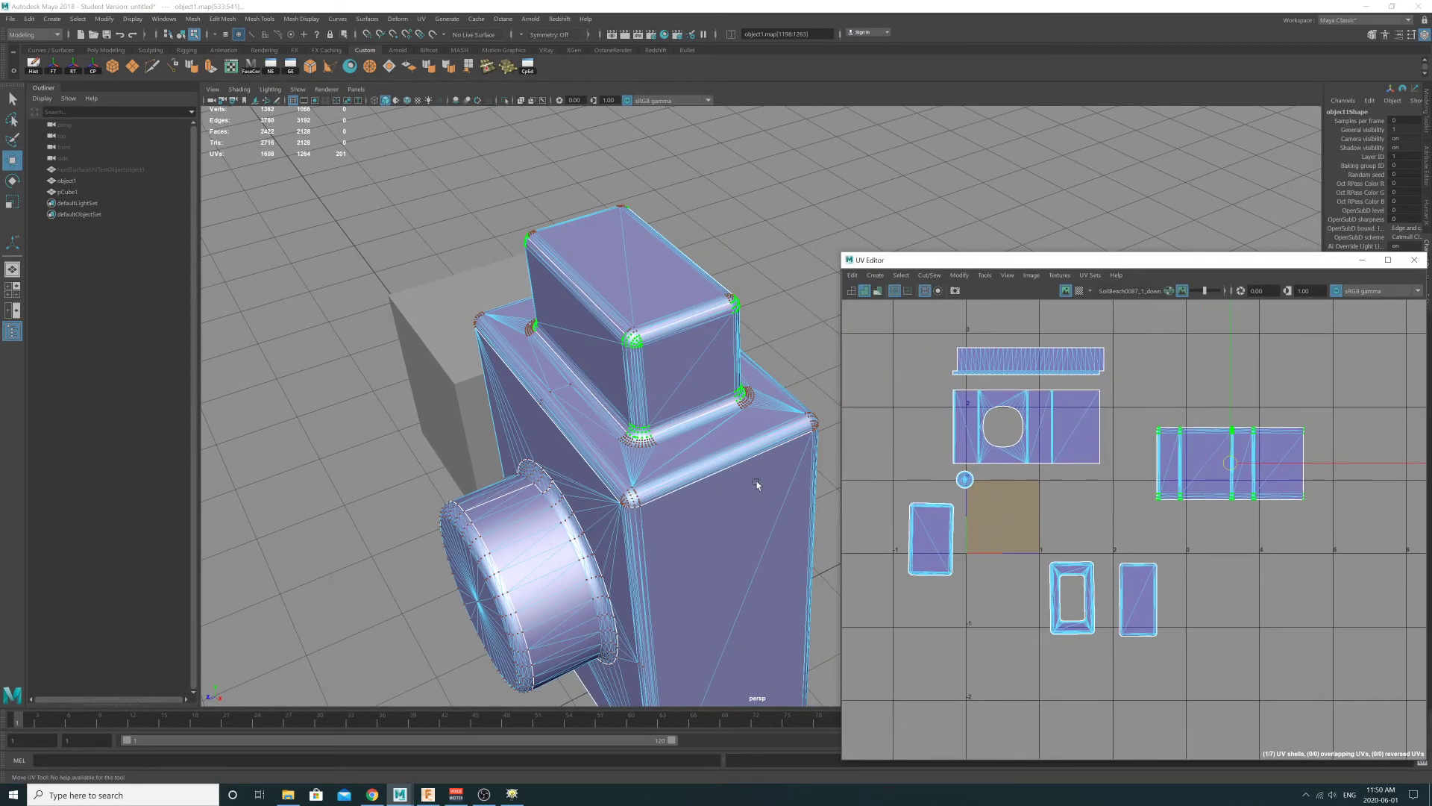
{"action": "left_click", "coordinate": [182, 35]}
{"action": "mouse_move", "coordinate": [314, 246]}
{"action": "left_mouse_down", "text": "alt"}
{"action": "mouse_move", "coordinate": [382, 196]}
{"action": "mouse_move", "coordinate": [455, 223]}
{"action": "left_mouse_up", "text": "alt"}
{"action": "key", "text": "5"}
{"action": "left_click_drag", "start_coordinate": [532, 309], "coordinate": [561, 234], "text": "alt"}
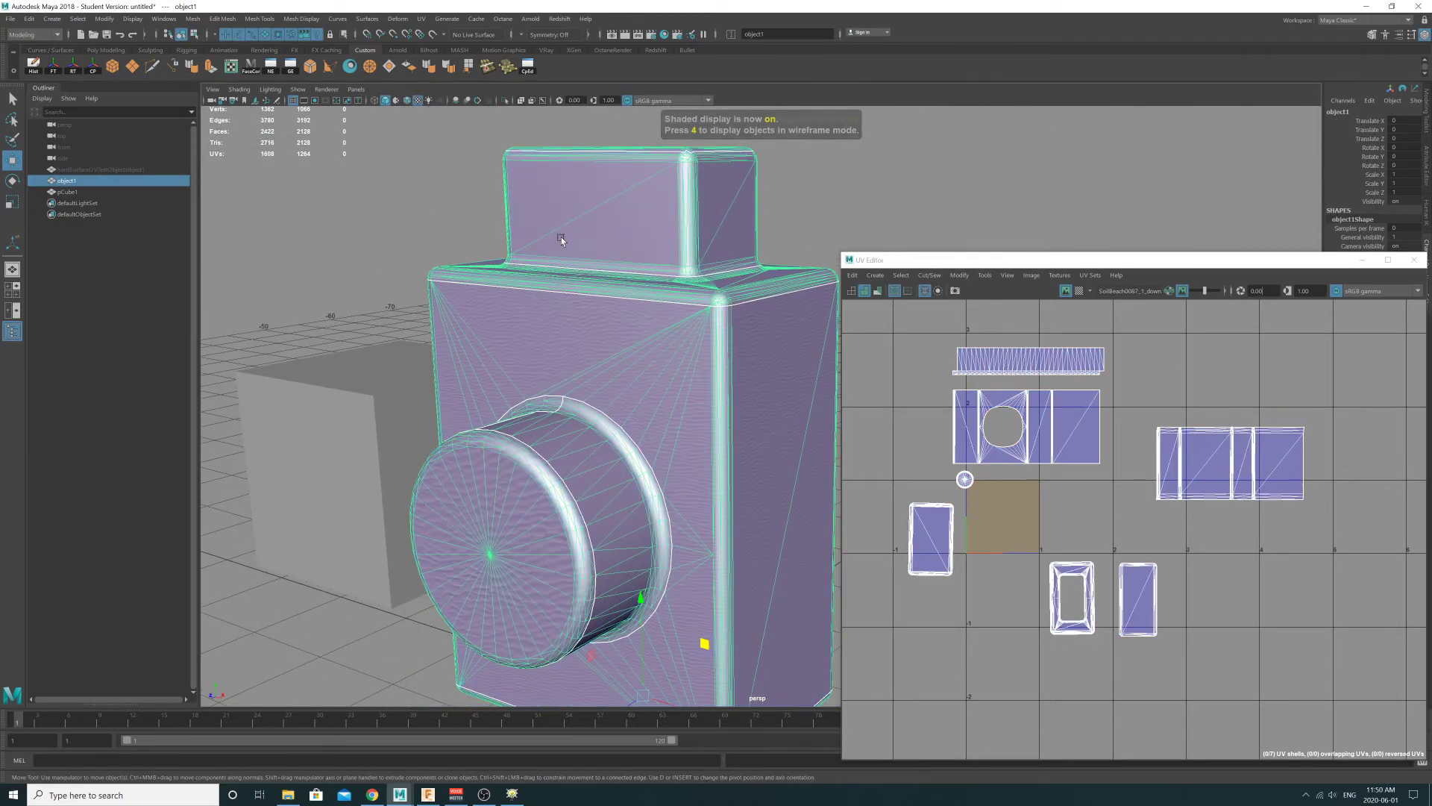
{"action": "key", "text": "6"}
{"action": "left_click_drag", "start_coordinate": [517, 309], "coordinate": [633, 390], "text": "alt"}
{"action": "right_click_drag", "start_coordinate": [981, 440], "coordinate": [946, 459], "text": "alt"}
{"action": "middle_click_drag", "start_coordinate": [946, 458], "coordinate": [972, 392], "text": "alt"}
{"action": "right_click_drag", "start_coordinate": [979, 399], "coordinate": [1175, 423], "text": "alt"}
{"action": "right_click_drag", "start_coordinate": [1044, 413], "coordinate": [871, 354], "text": "alt"}
{"action": "mouse_move", "coordinate": [498, 305]}
{"action": "left_mouse_down", "text": "alt"}
{"action": "mouse_move", "coordinate": [513, 342]}
{"action": "mouse_move", "coordinate": [528, 311]}
{"action": "mouse_move", "coordinate": [515, 309]}
{"action": "left_mouse_up", "text": "alt"}
{"action": "middle_click_drag", "start_coordinate": [988, 369], "coordinate": [935, 436], "text": "alt"}
- Select the UVs of all shells and open the Layout UVs options
{"action": "right_click_drag", "start_coordinate": [932, 390], "coordinate": [885, 365]}
{"action": "left_click_drag", "start_coordinate": [1111, 548], "coordinate": [1350, 665]}
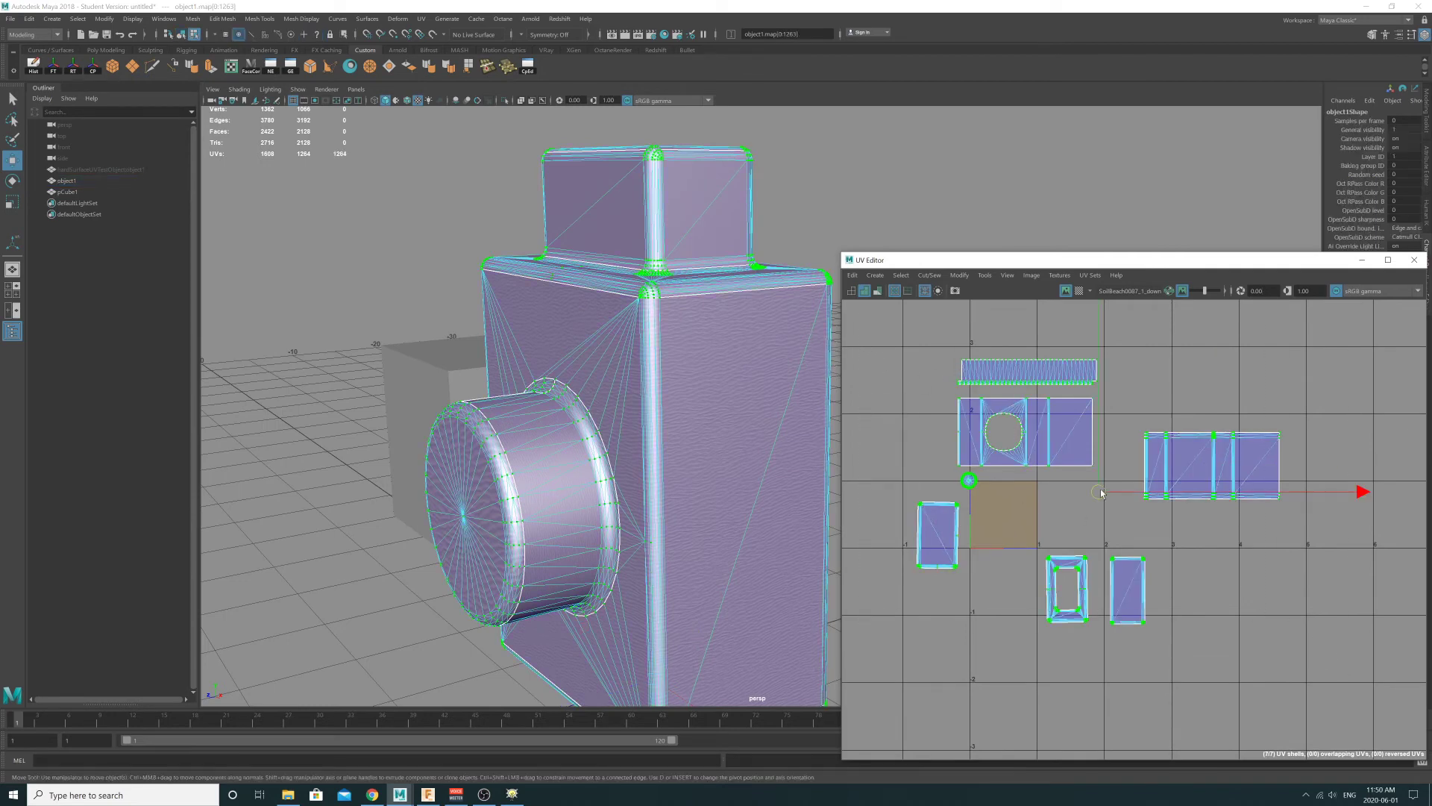
{"action": "left_click_drag", "start_coordinate": [996, 261], "coordinate": [817, 167]}
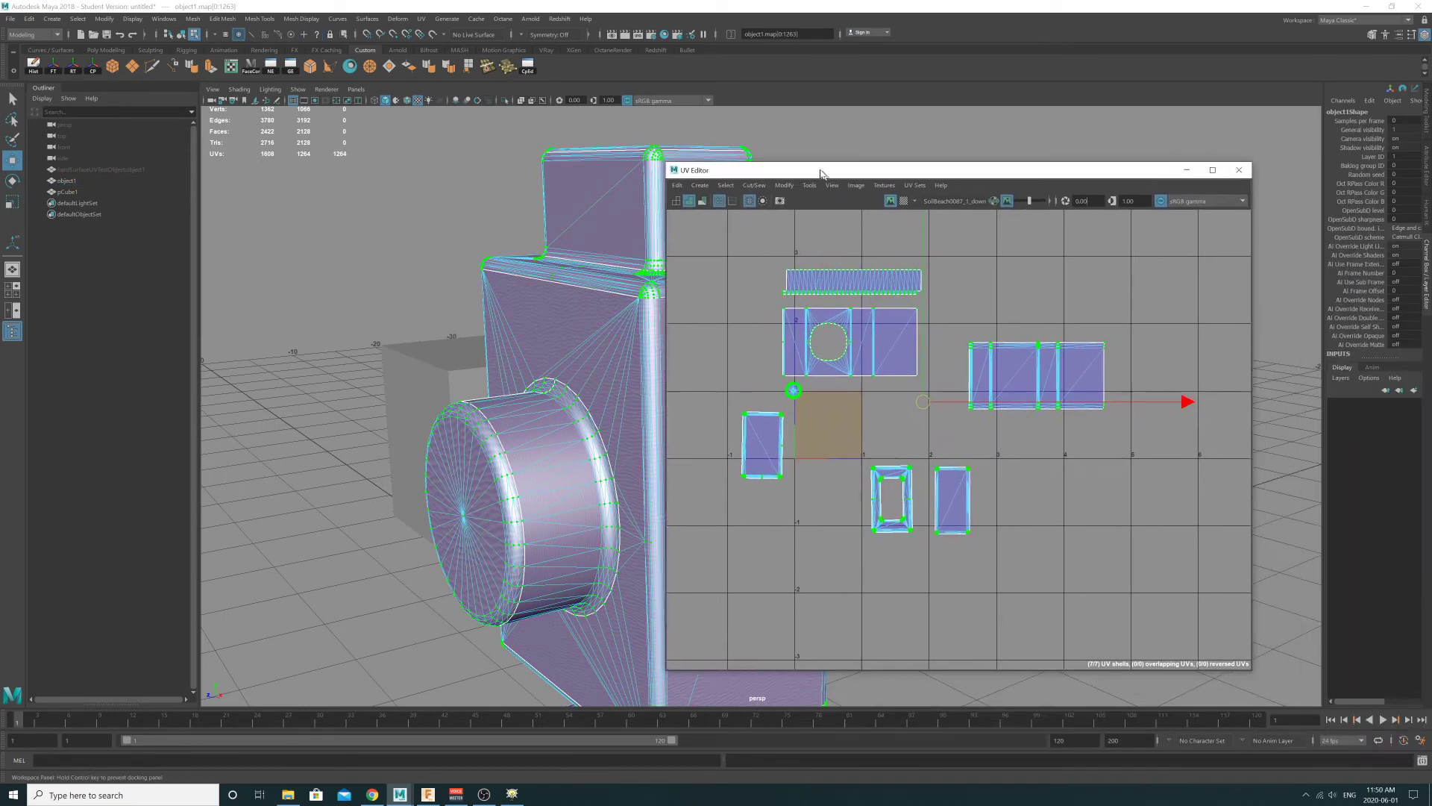
{"action": "left_click", "coordinate": [780, 181]}
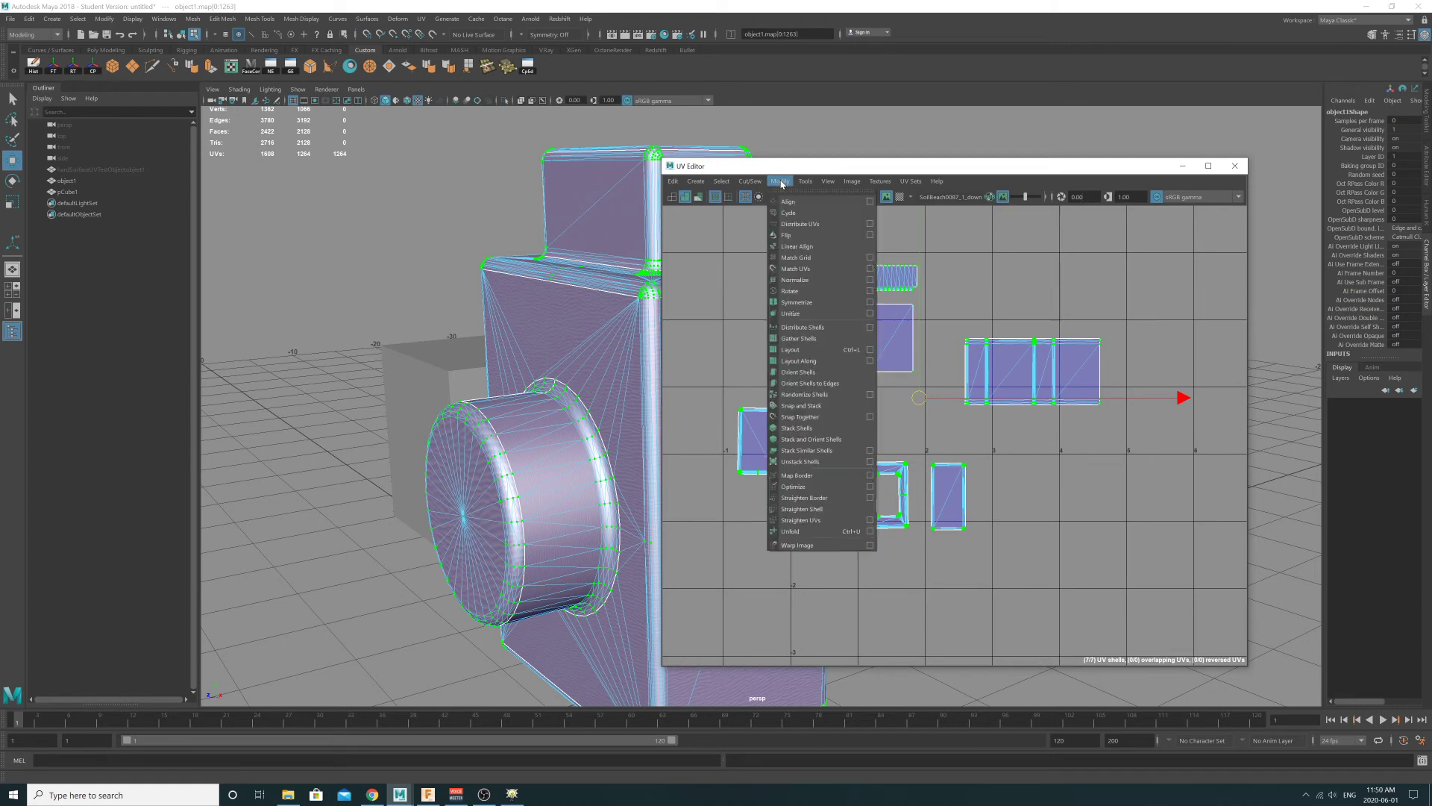
{"action": "left_click", "coordinate": [870, 351]}
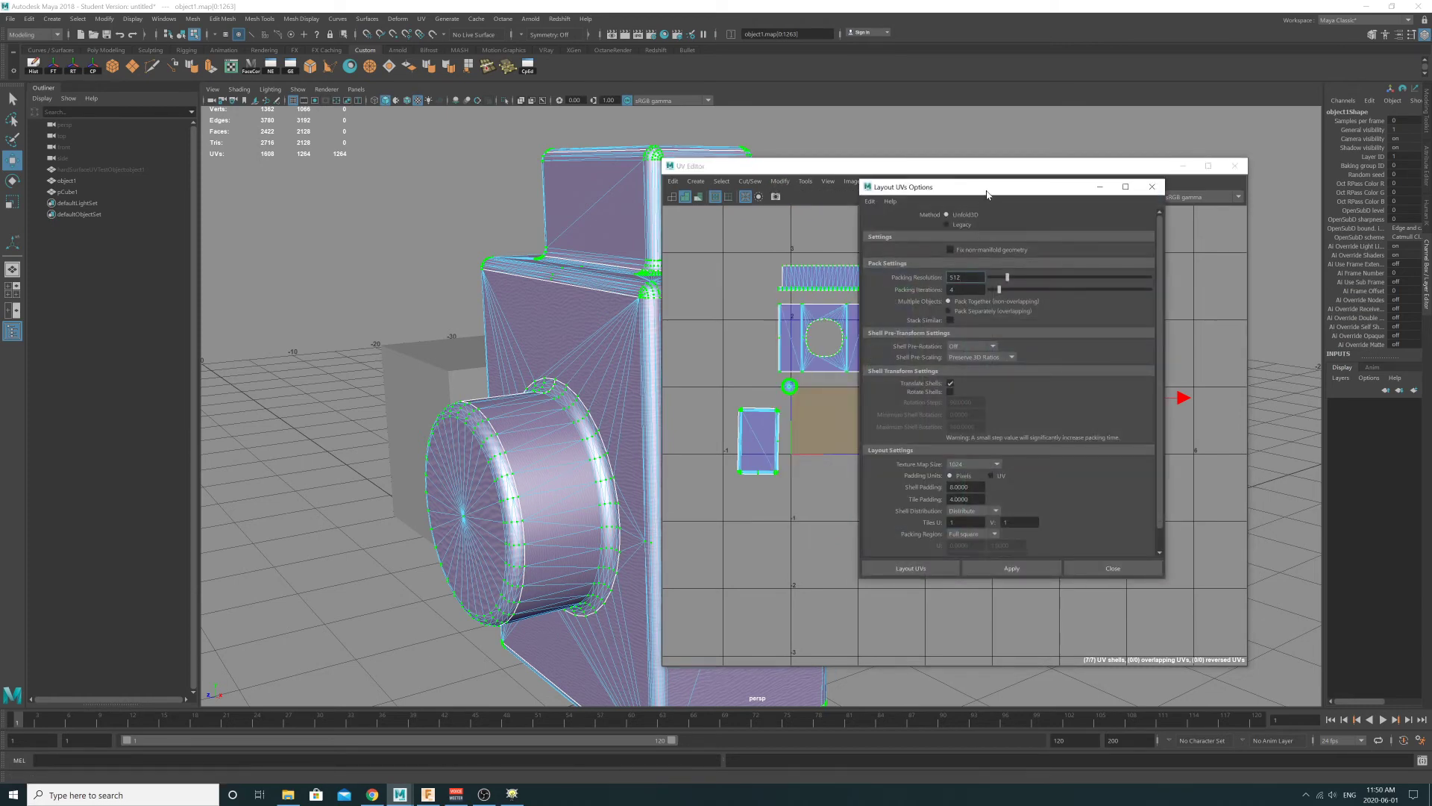
- Apply the Unfold3D layout to all UV shells with a packing resolution of 512 and translating of shells enabled
{"action": "left_click_drag", "start_coordinate": [987, 194], "coordinate": [1097, 235]}
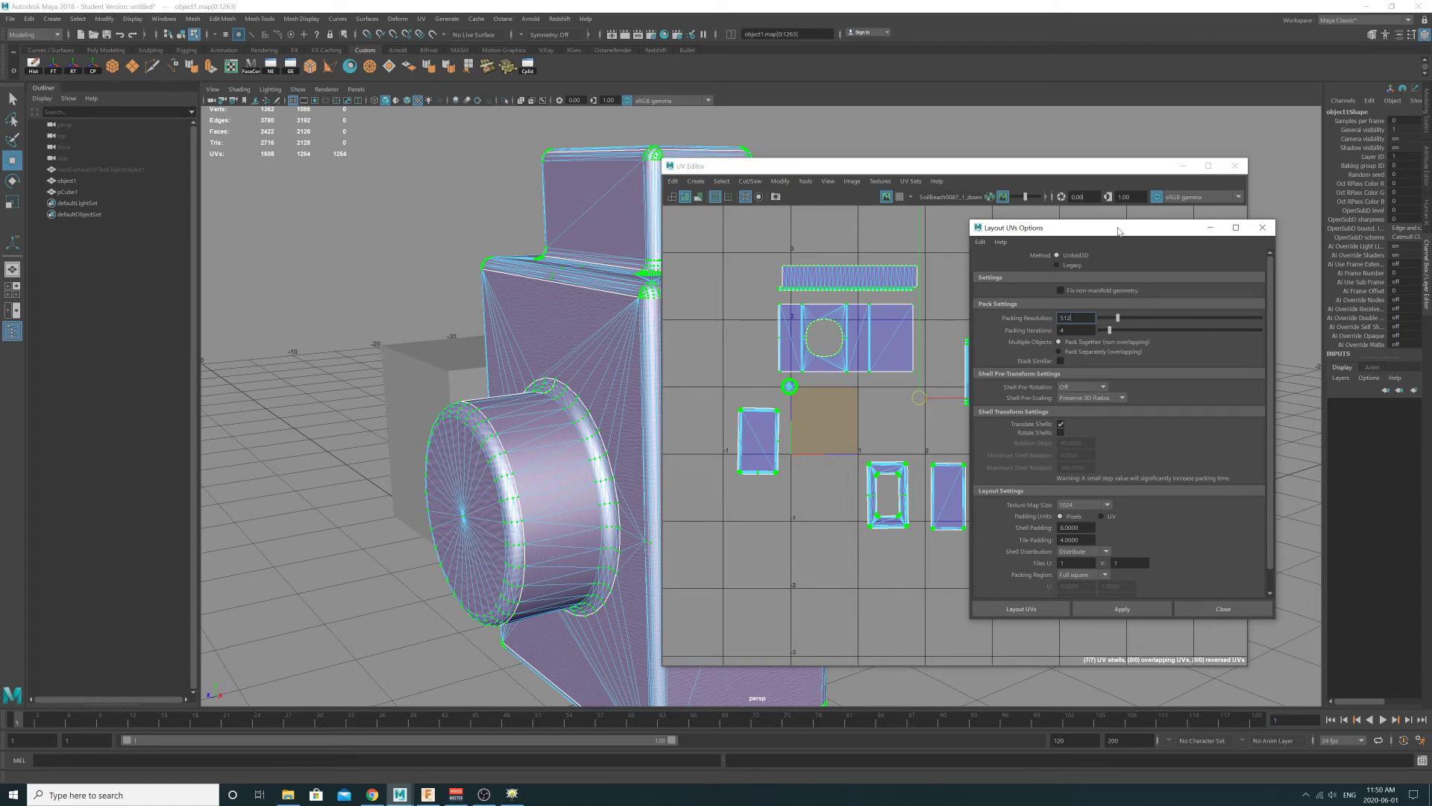
{"action": "left_click_drag", "start_coordinate": [1118, 230], "coordinate": [1269, 226]}
{"action": "left_click", "coordinate": [1286, 601]}
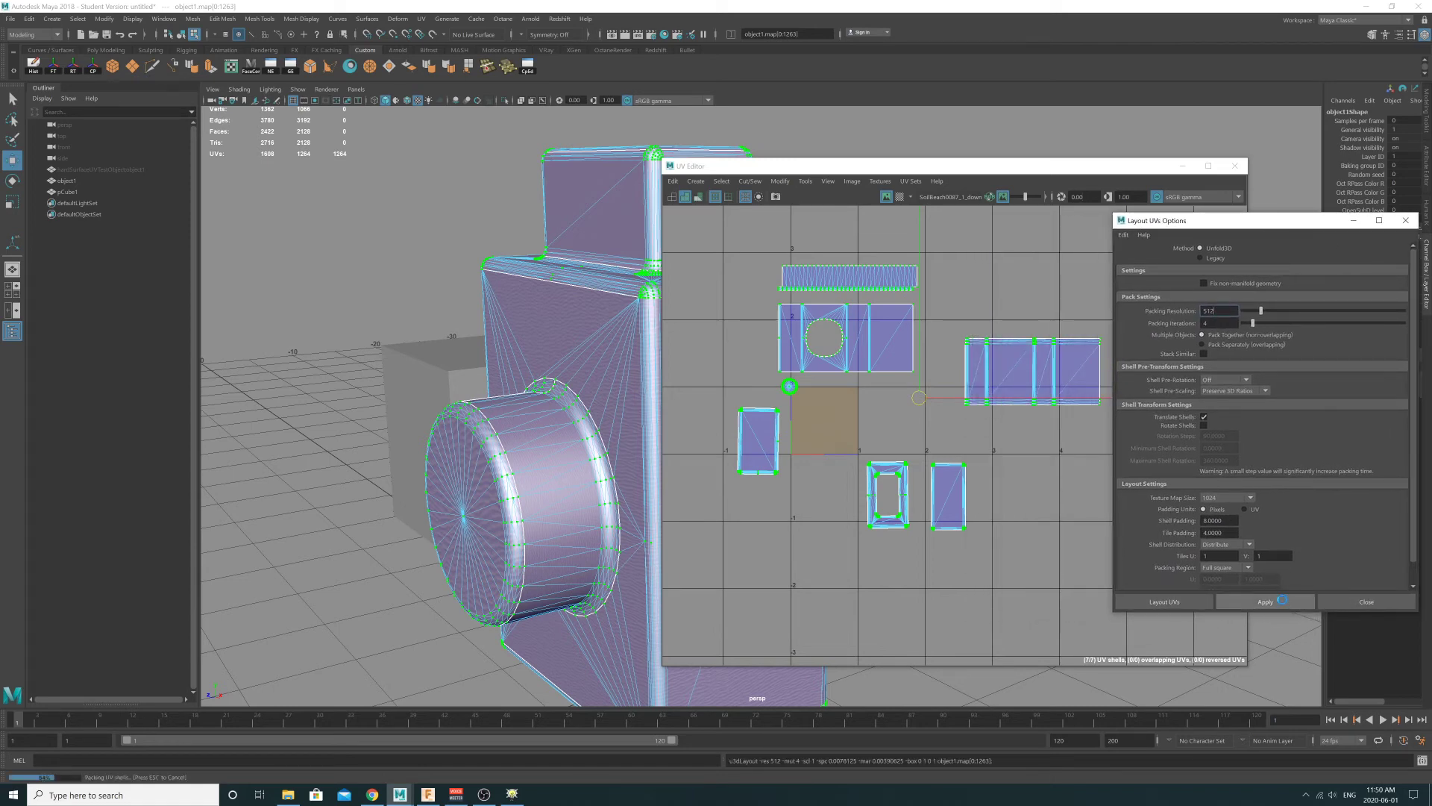
{"action": "right_click_drag", "start_coordinate": [881, 419], "coordinate": [1102, 484], "text": "alt"}
{"action": "scroll", "coordinate": [1102, 485], "scroll_direction": "up", "scroll_amount": 4}
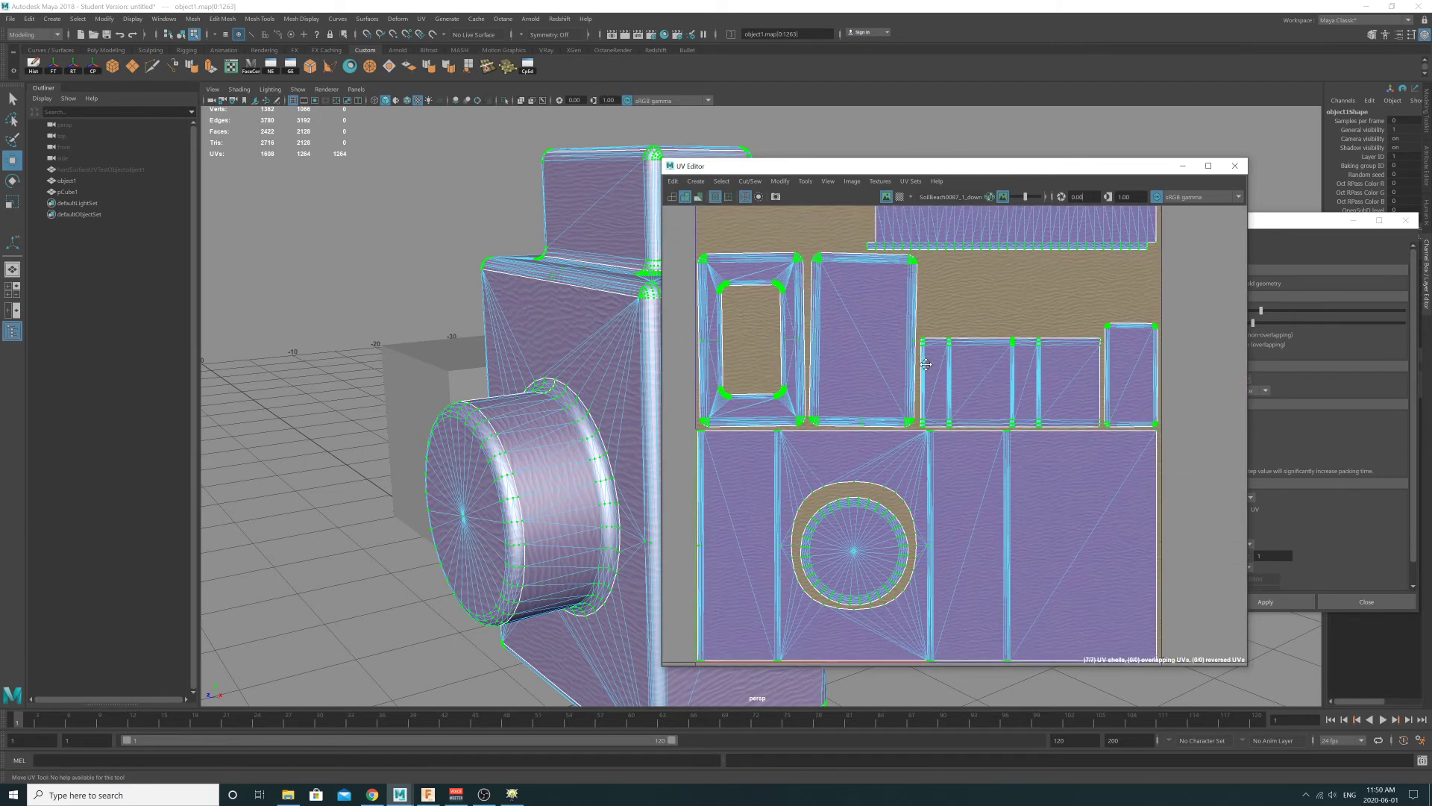
{"action": "scroll", "coordinate": [807, 515], "scroll_direction": "down", "scroll_amount": 5}
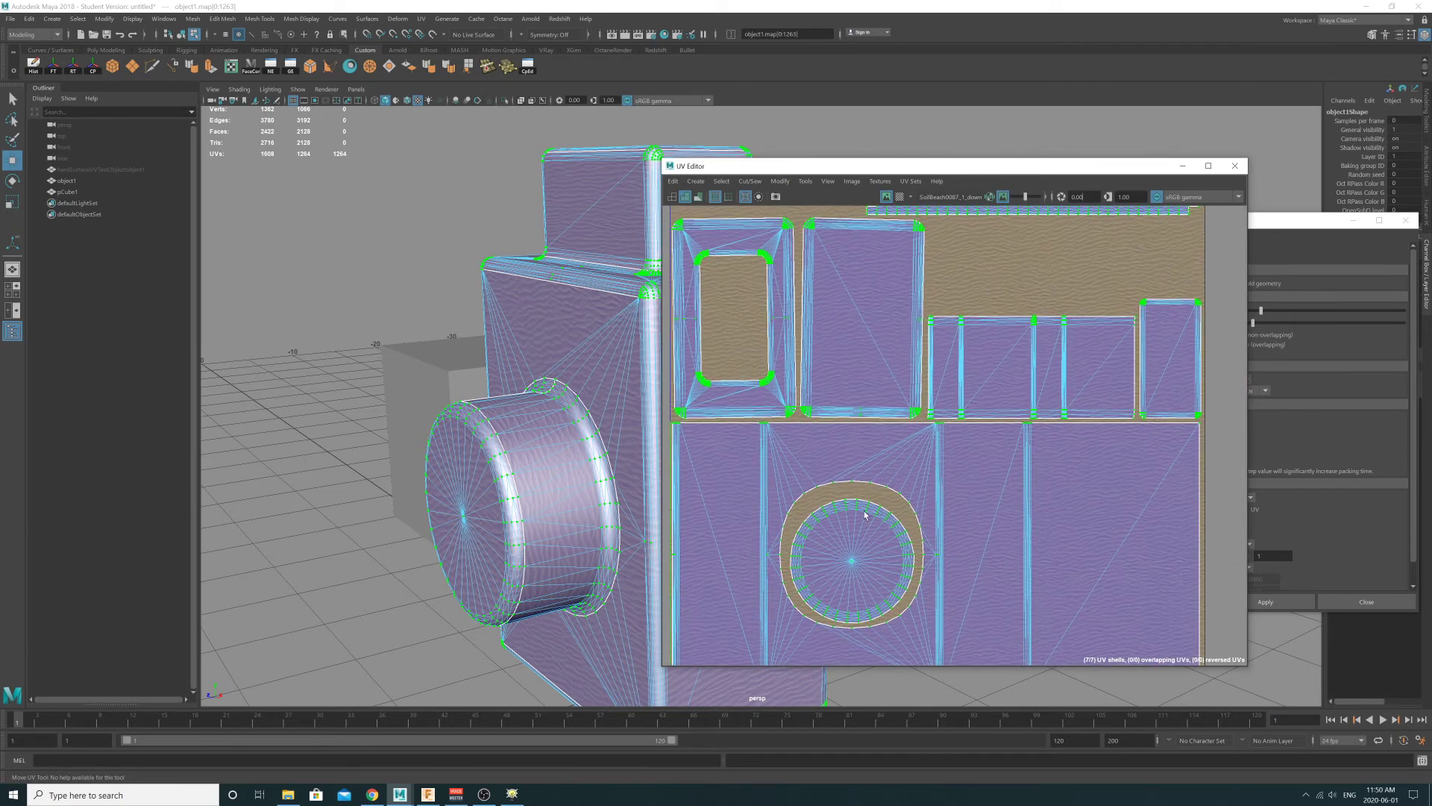
- Examine the scale and direction of the sand texture on the model's body, cylinder and upper block beside the packed UV shells
{"action": "left_click_drag", "start_coordinate": [783, 171], "coordinate": [1011, 171]}
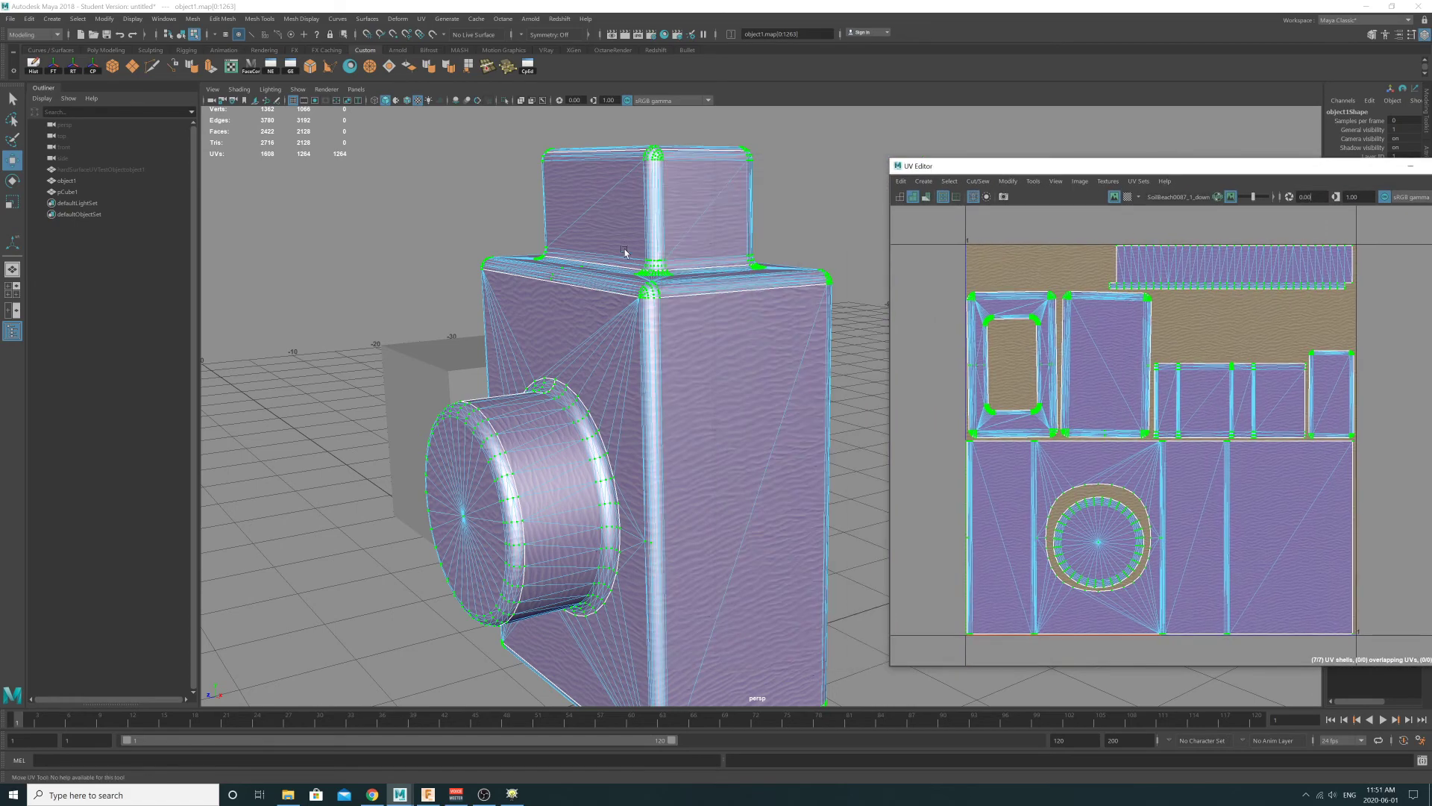
{"action": "left_click_drag", "start_coordinate": [656, 307], "coordinate": [616, 302], "text": "alt"}
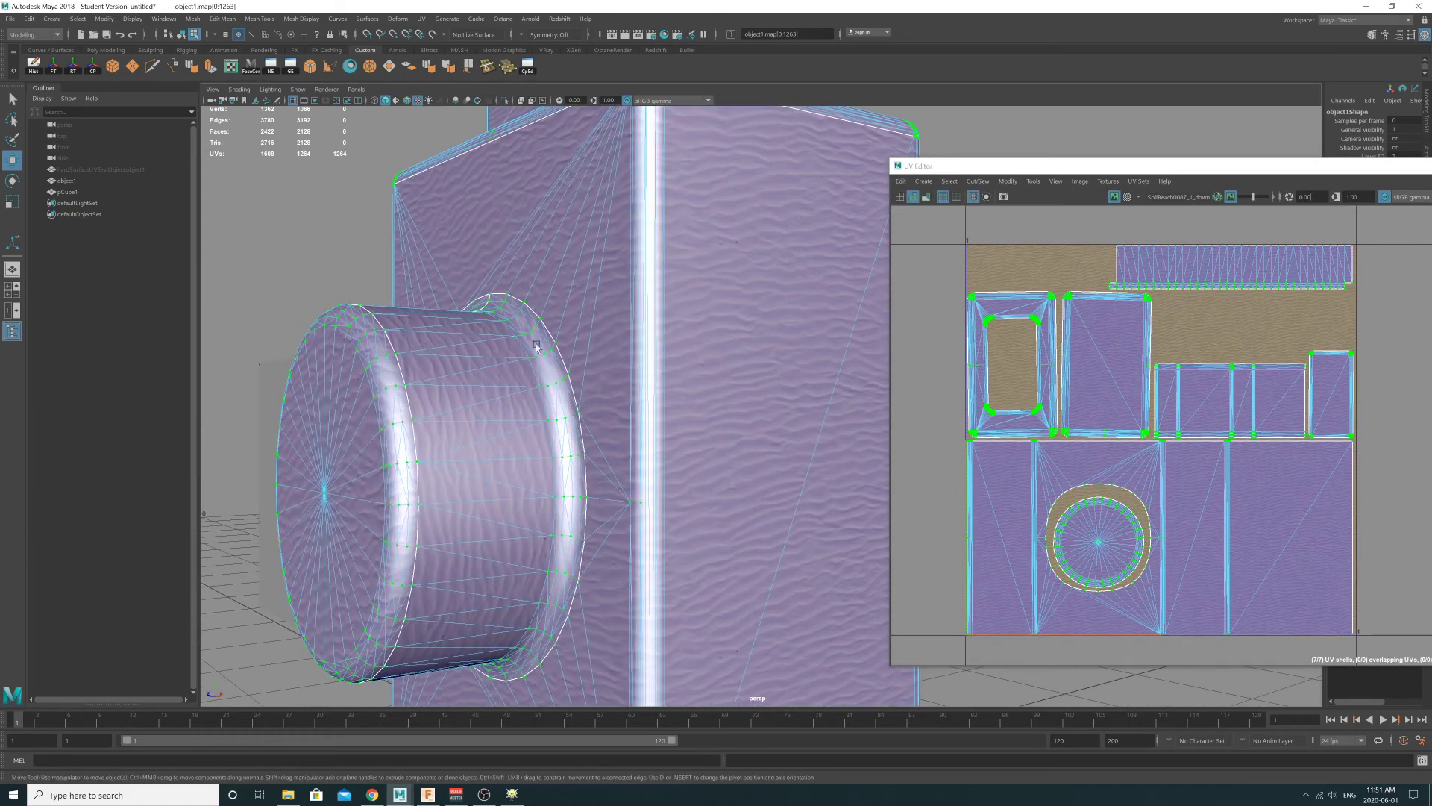
{"action": "left_click_drag", "start_coordinate": [424, 391], "coordinate": [656, 379], "text": "alt"}
{"action": "right_click_drag", "start_coordinate": [656, 379], "coordinate": [678, 377], "text": "alt"}
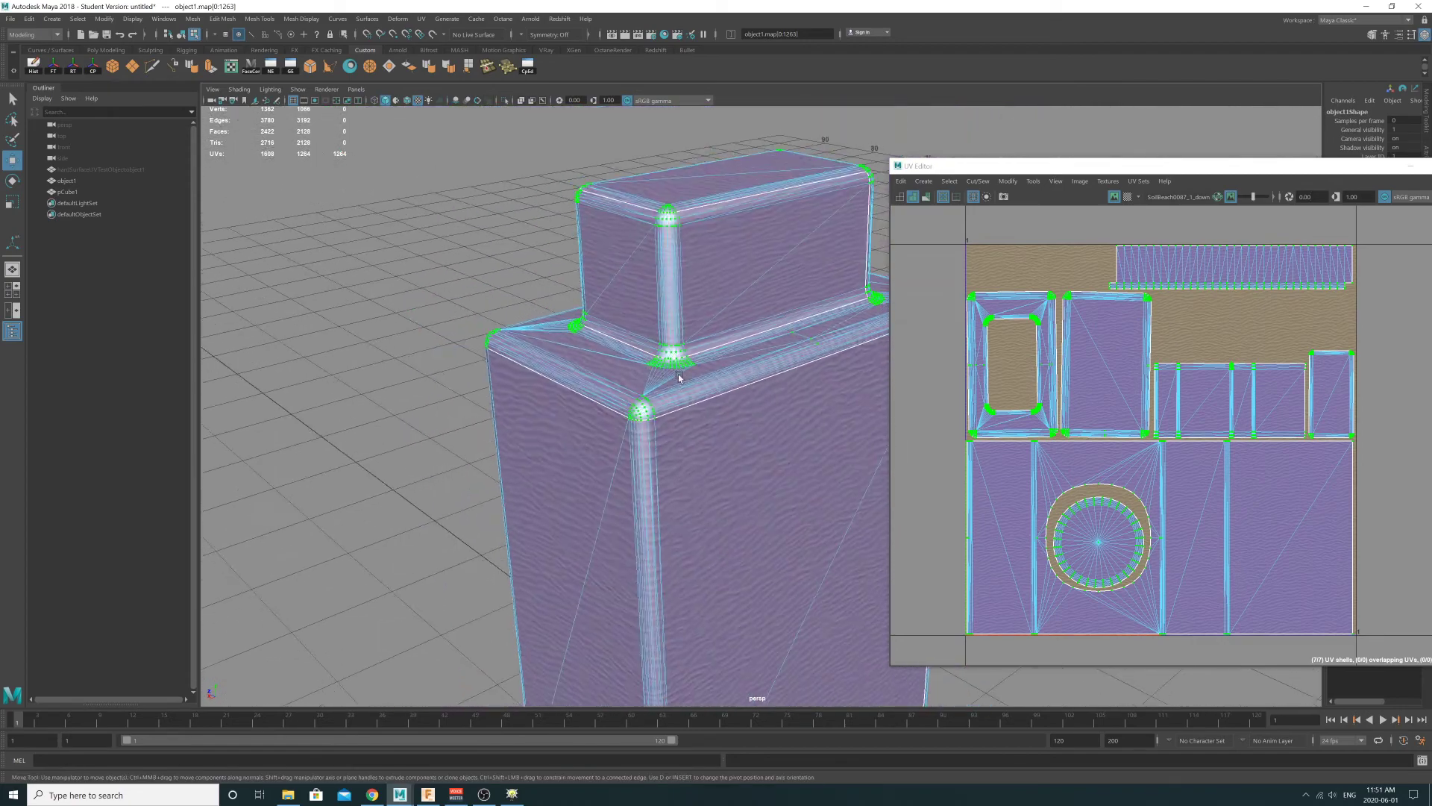
{"action": "left_click_drag", "start_coordinate": [678, 377], "coordinate": [727, 324], "text": "alt"}
{"action": "middle_click_drag", "start_coordinate": [655, 266], "coordinate": [619, 348], "text": "alt"}
{"action": "right_click_drag", "start_coordinate": [620, 348], "coordinate": [738, 361], "text": "alt"}
{"action": "left_click_drag", "start_coordinate": [738, 361], "coordinate": [537, 298], "text": "alt"}
- Return to object selection, deselect the model and examine the sand texture along the body's upper rounded edges
{"action": "left_click", "coordinate": [180, 34]}
{"action": "left_click", "coordinate": [333, 204]}
{"action": "left_click", "coordinate": [613, 333]}
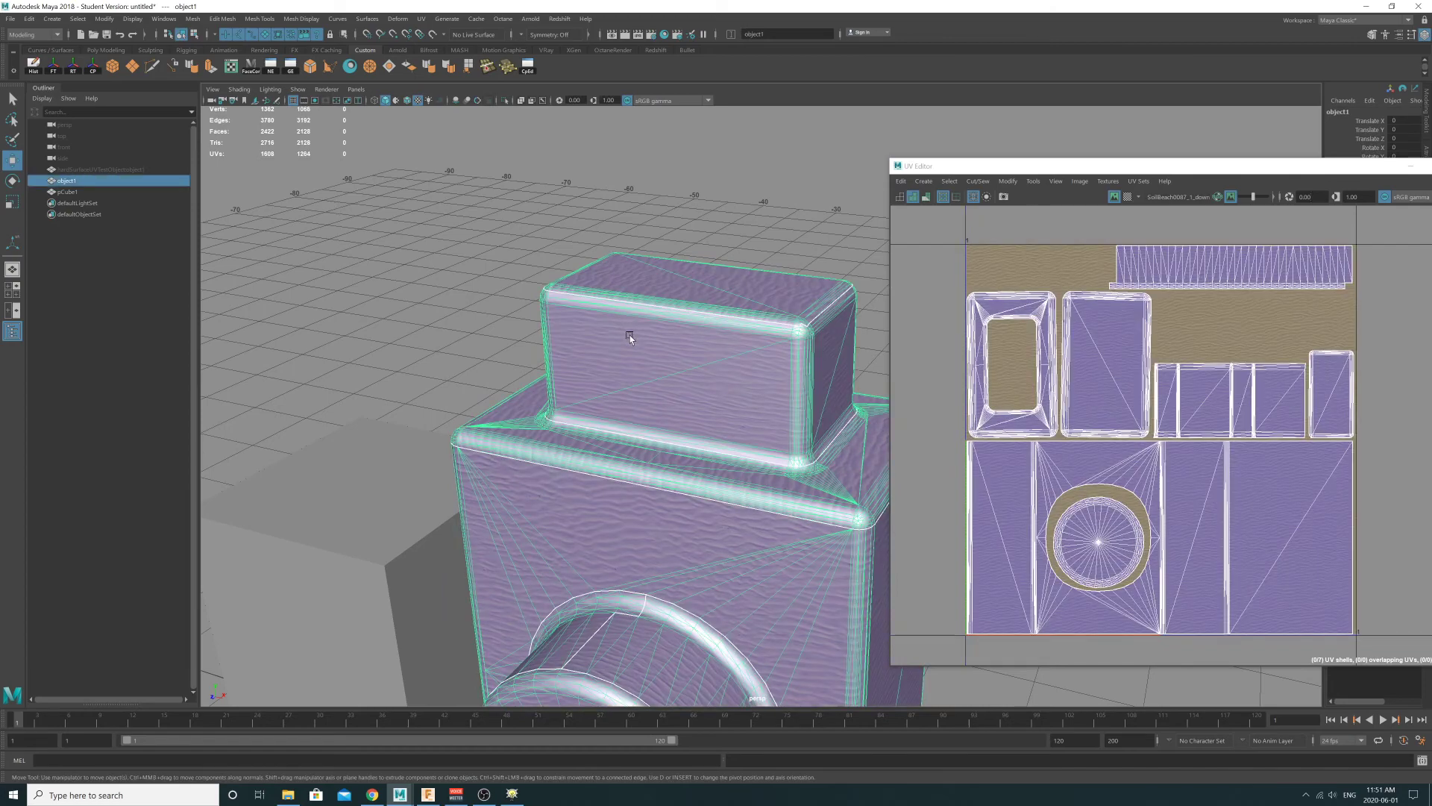
{"action": "left_click", "coordinate": [400, 254]}
{"action": "scroll", "coordinate": [561, 348], "scroll_direction": "down", "scroll_amount": 3}
{"action": "left_click_drag", "start_coordinate": [561, 347], "coordinate": [592, 280], "text": "alt"}
{"action": "right_click_drag", "start_coordinate": [592, 280], "coordinate": [700, 374], "text": "alt"}
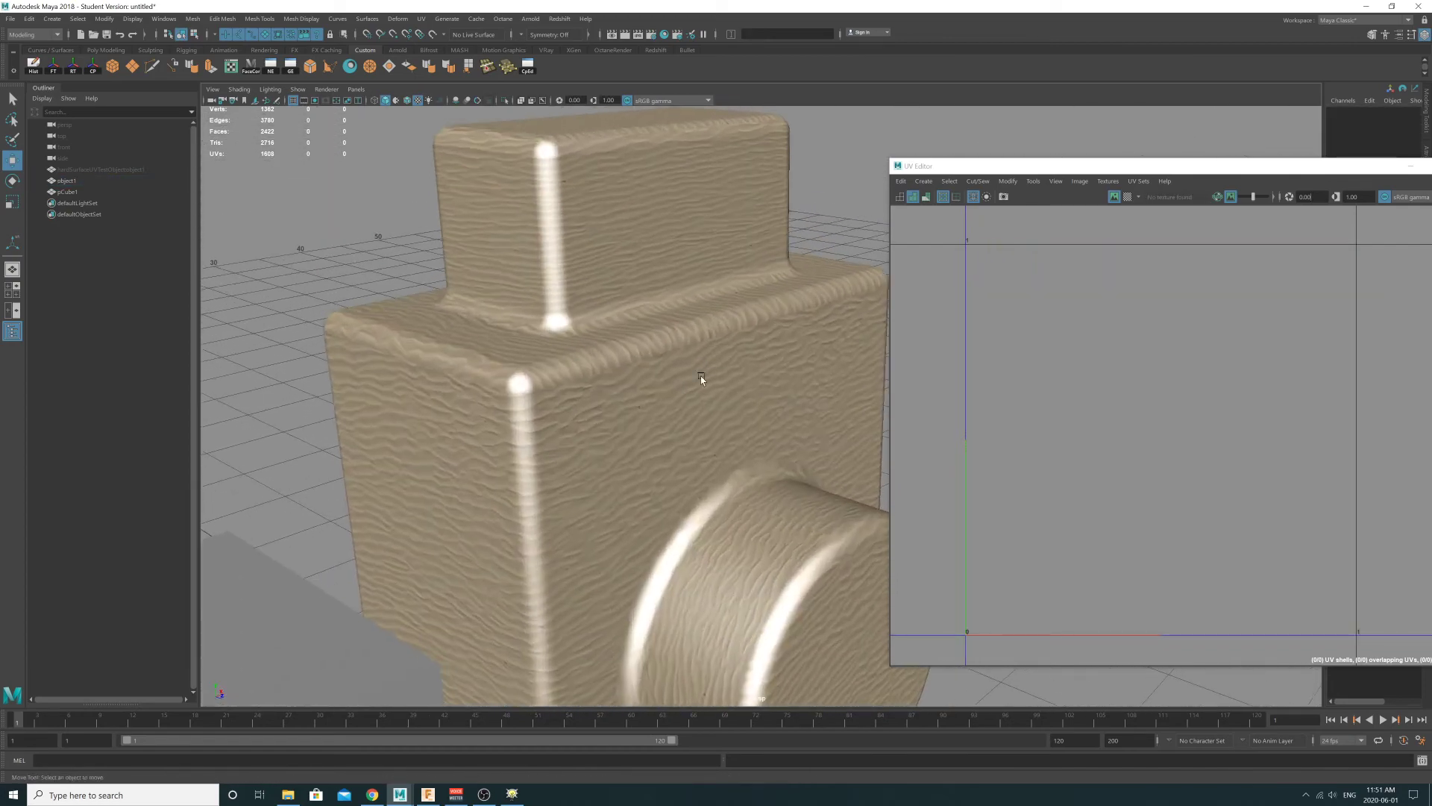
{"action": "mouse_move", "coordinate": [687, 436]}
{"action": "left_mouse_down", "text": "alt"}
{"action": "mouse_move", "coordinate": [671, 416]}
{"action": "mouse_move", "coordinate": [637, 423]}
{"action": "mouse_move", "coordinate": [713, 428]}
{"action": "left_mouse_up", "text": "alt"}
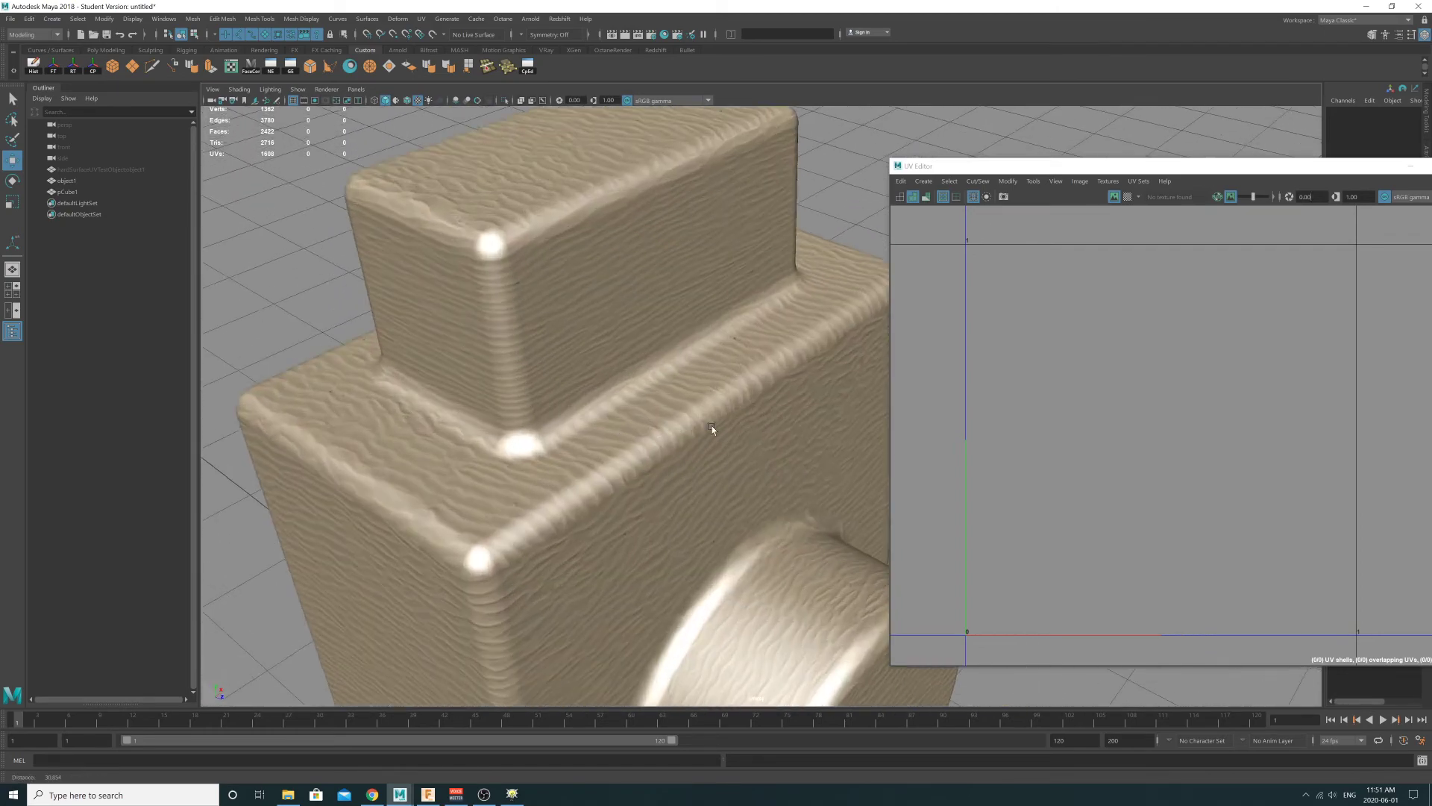
{"action": "middle_click_drag", "start_coordinate": [713, 428], "coordinate": [760, 367], "text": "alt"}
{"action": "right_click_drag", "start_coordinate": [627, 396], "coordinate": [589, 406], "text": "alt"}
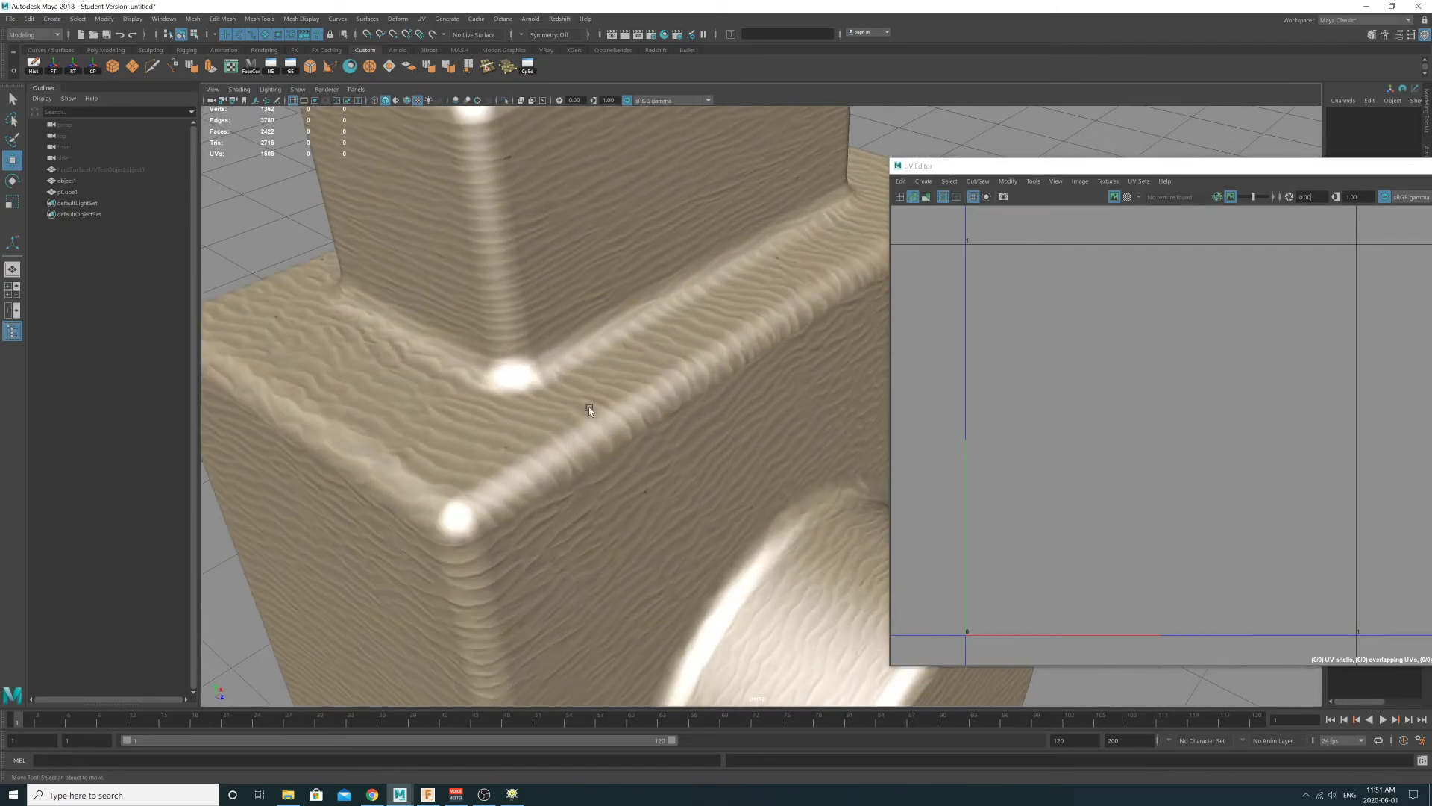
- Select the UV shell of the body's top face with the rectangular opening and rotate it about 90 degrees
{"action": "left_click", "coordinate": [671, 363]}
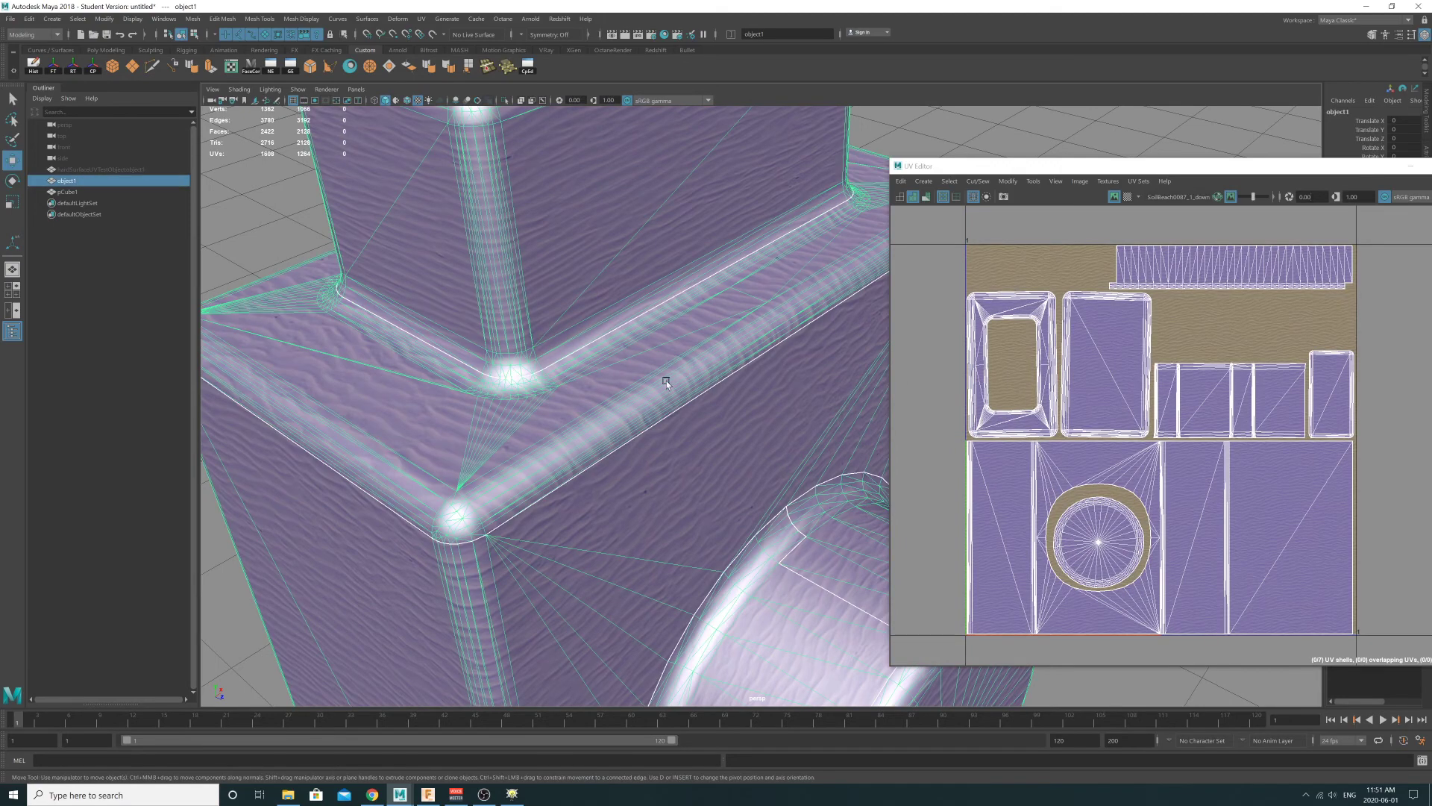
{"action": "right_click_drag", "start_coordinate": [666, 380], "coordinate": [777, 380], "text": "alt"}
{"action": "right_click", "coordinate": [751, 340]}
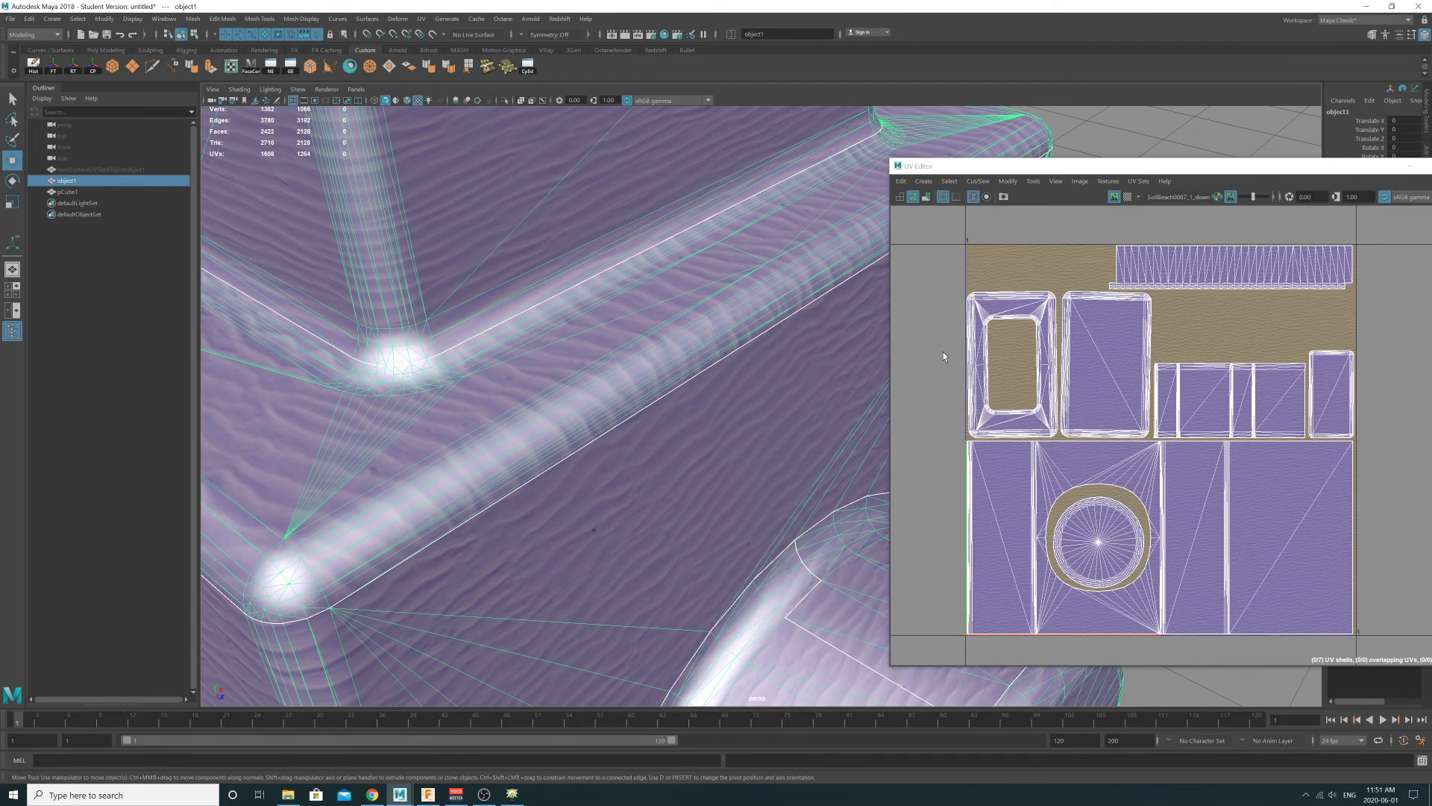
{"action": "right_click_drag", "start_coordinate": [955, 348], "coordinate": [919, 332]}
{"action": "left_click", "coordinate": [1040, 342]}
{"action": "key", "text": "e"}
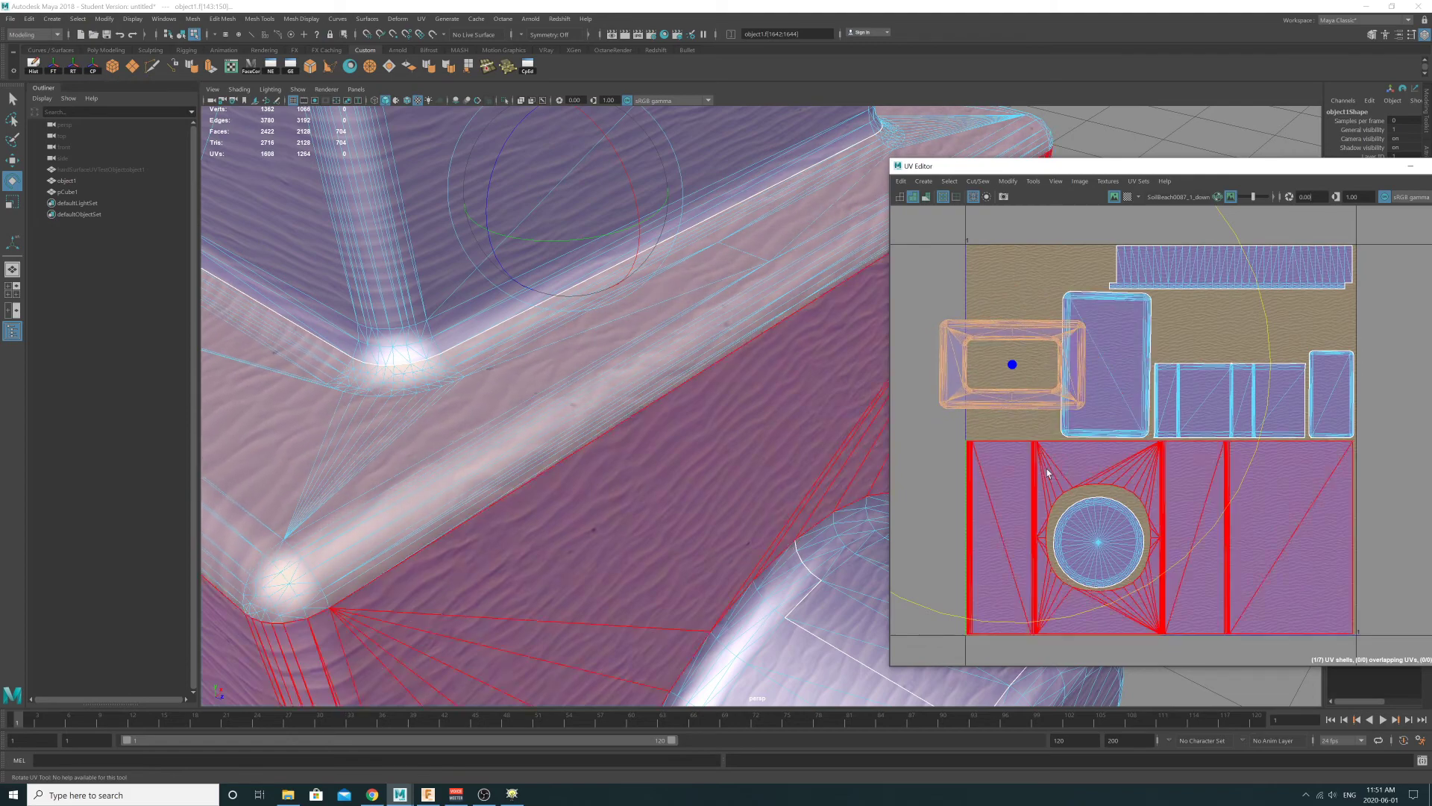
- Deselect the model in object mode and examine how the sand ripples run from the front face onto the body's top
{"action": "scroll", "coordinate": [575, 317], "scroll_direction": "down", "scroll_amount": 3}
{"action": "left_click_drag", "start_coordinate": [568, 444], "coordinate": [552, 374], "text": "alt"}
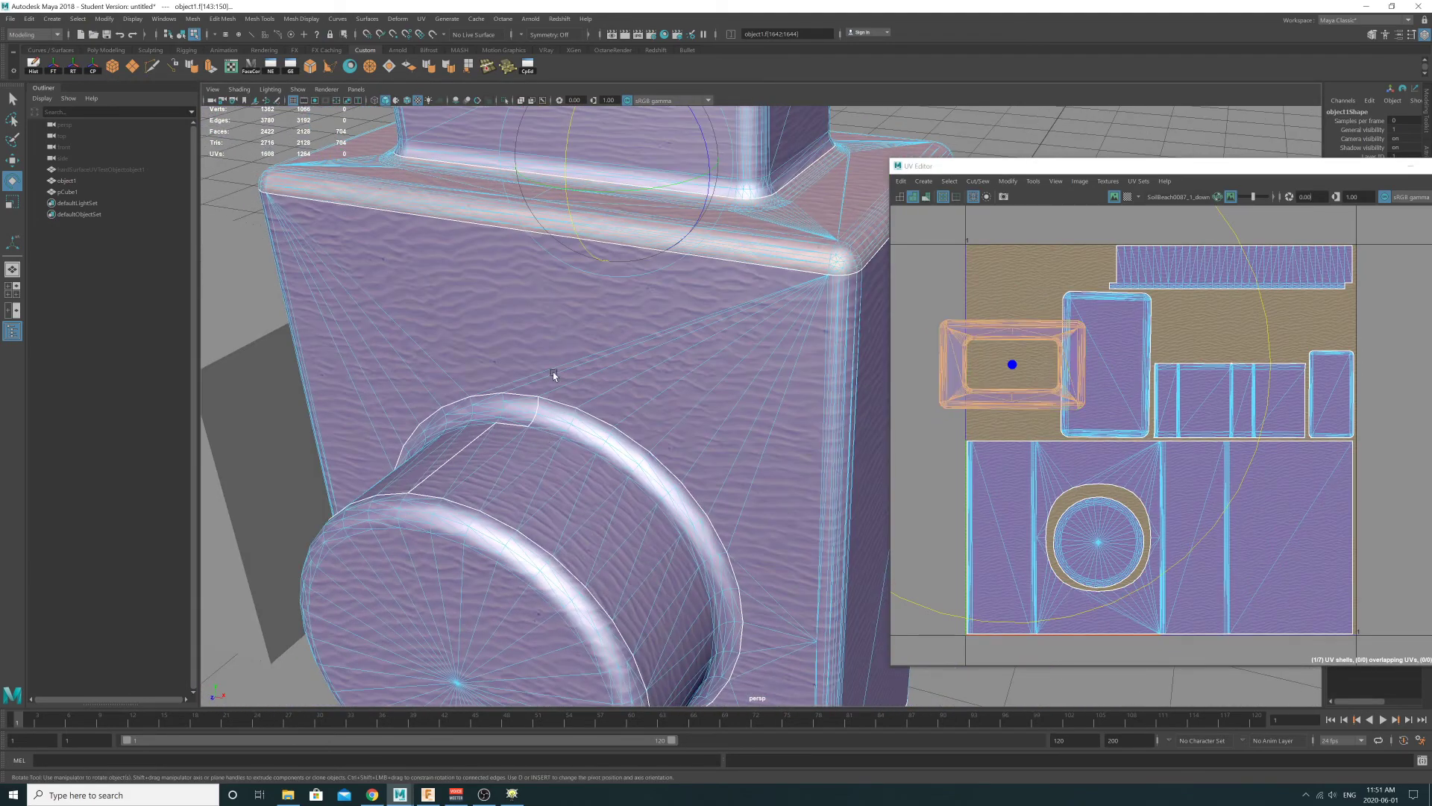
{"action": "left_click_drag", "start_coordinate": [695, 384], "coordinate": [596, 340], "text": "alt"}
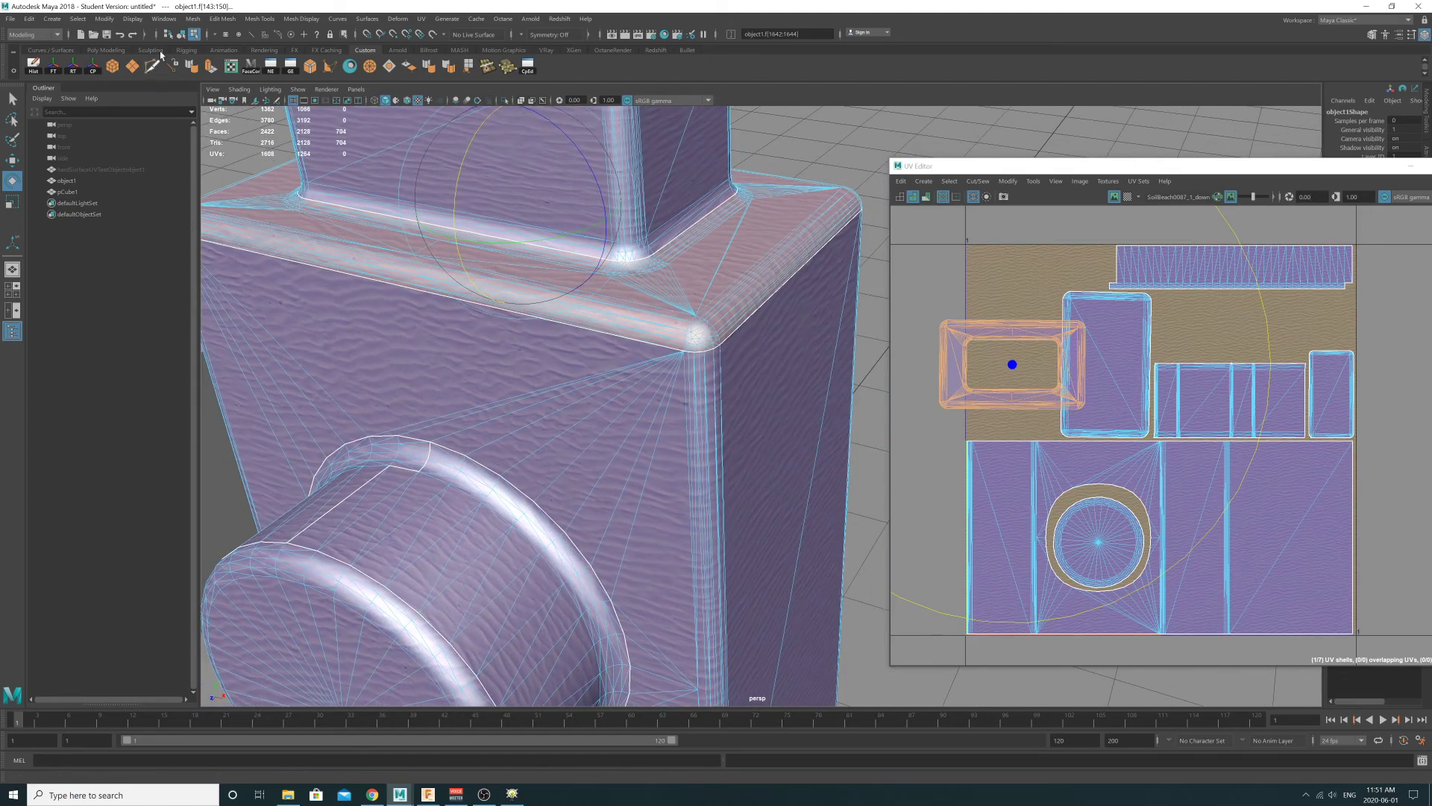
{"action": "left_click", "coordinate": [180, 35]}
{"action": "left_click", "coordinate": [802, 153]}
{"action": "scroll", "coordinate": [751, 345], "scroll_direction": "down", "scroll_amount": 2}
{"action": "left_click_drag", "start_coordinate": [751, 345], "coordinate": [803, 368], "text": "alt"}
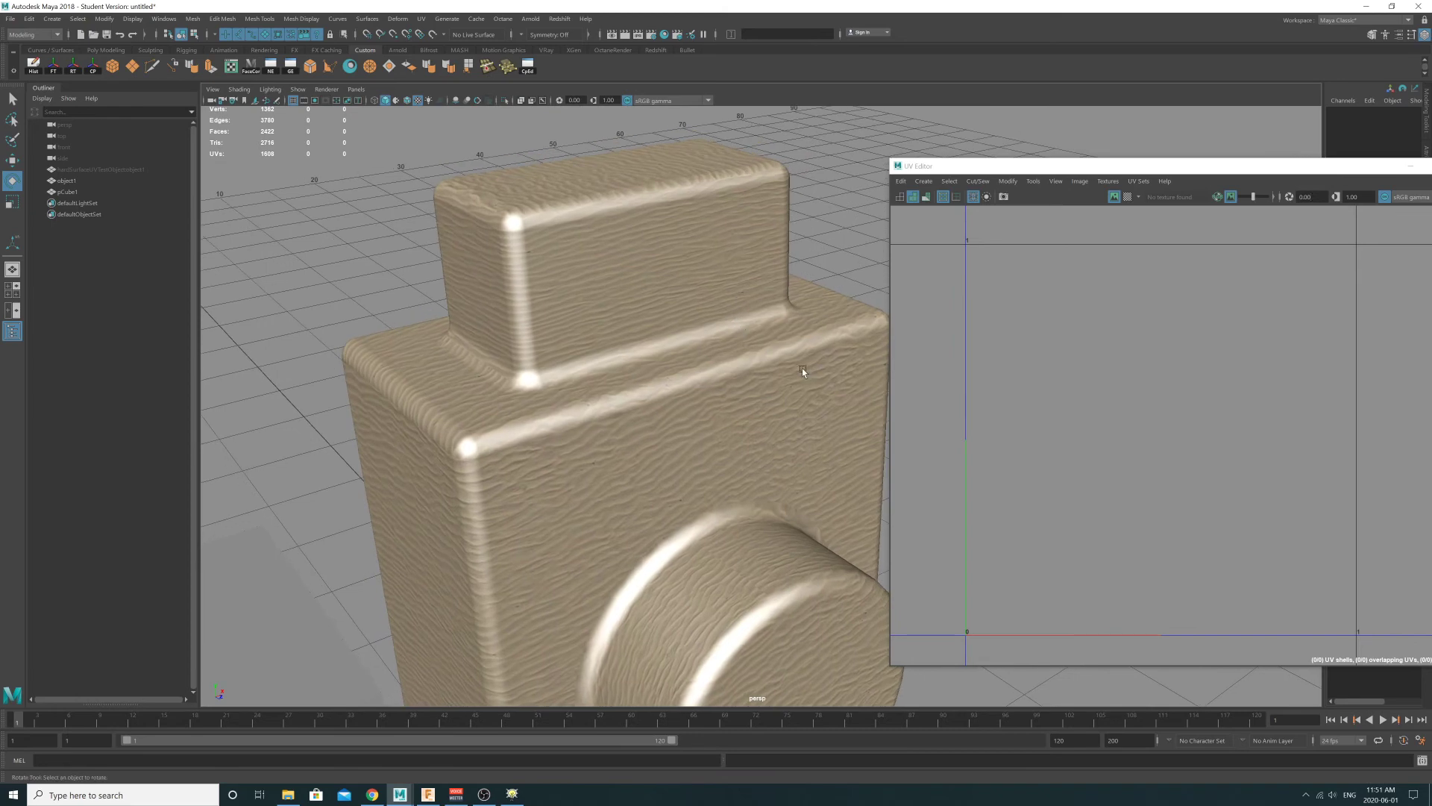
- Select the UVs of all shells, undo the accidental rotation and lay out the shells again in the UV tile
{"action": "left_click", "coordinate": [880, 379]}
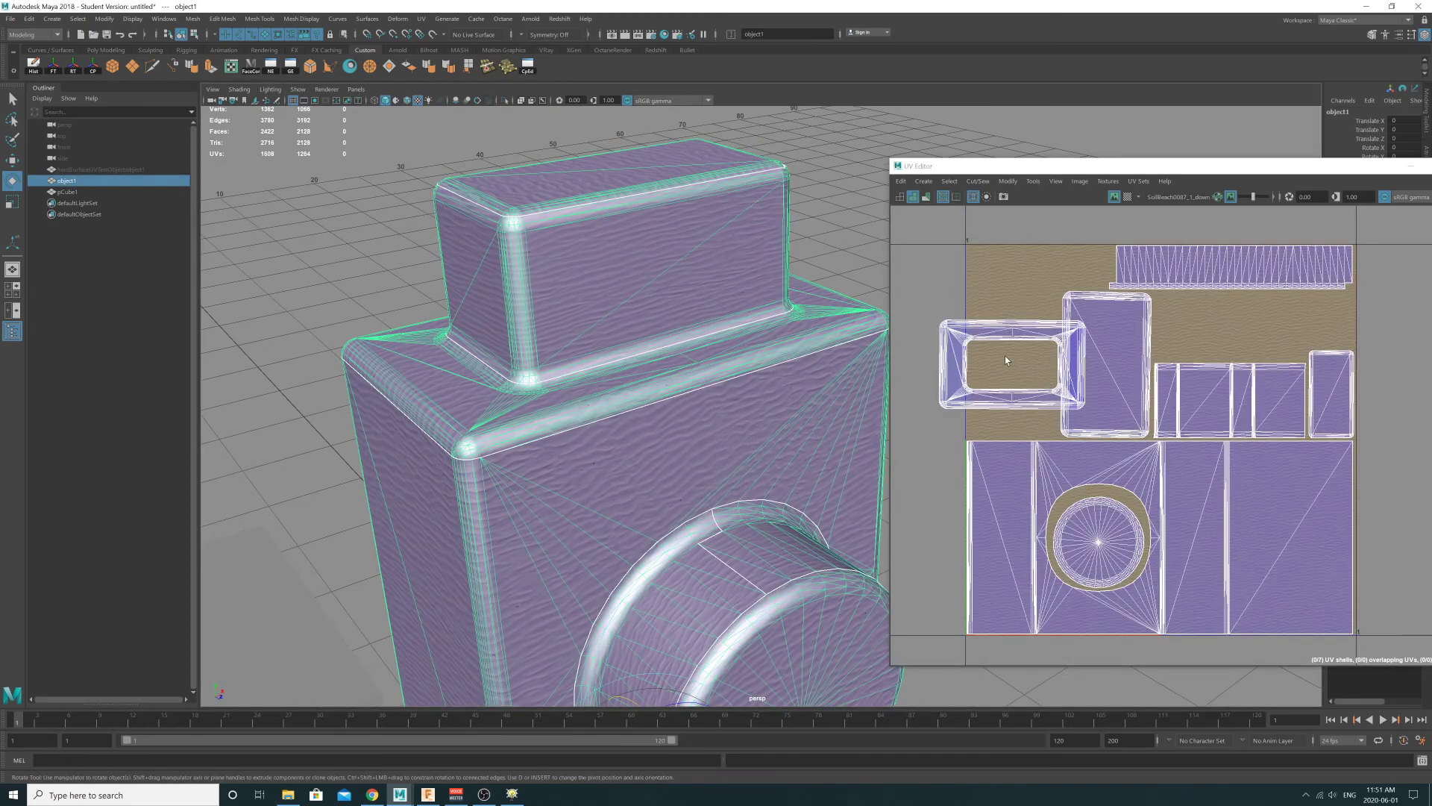
{"action": "scroll", "coordinate": [1005, 361], "scroll_direction": "down", "scroll_amount": 2}
{"action": "right_click_drag", "start_coordinate": [989, 339], "coordinate": [998, 338]}
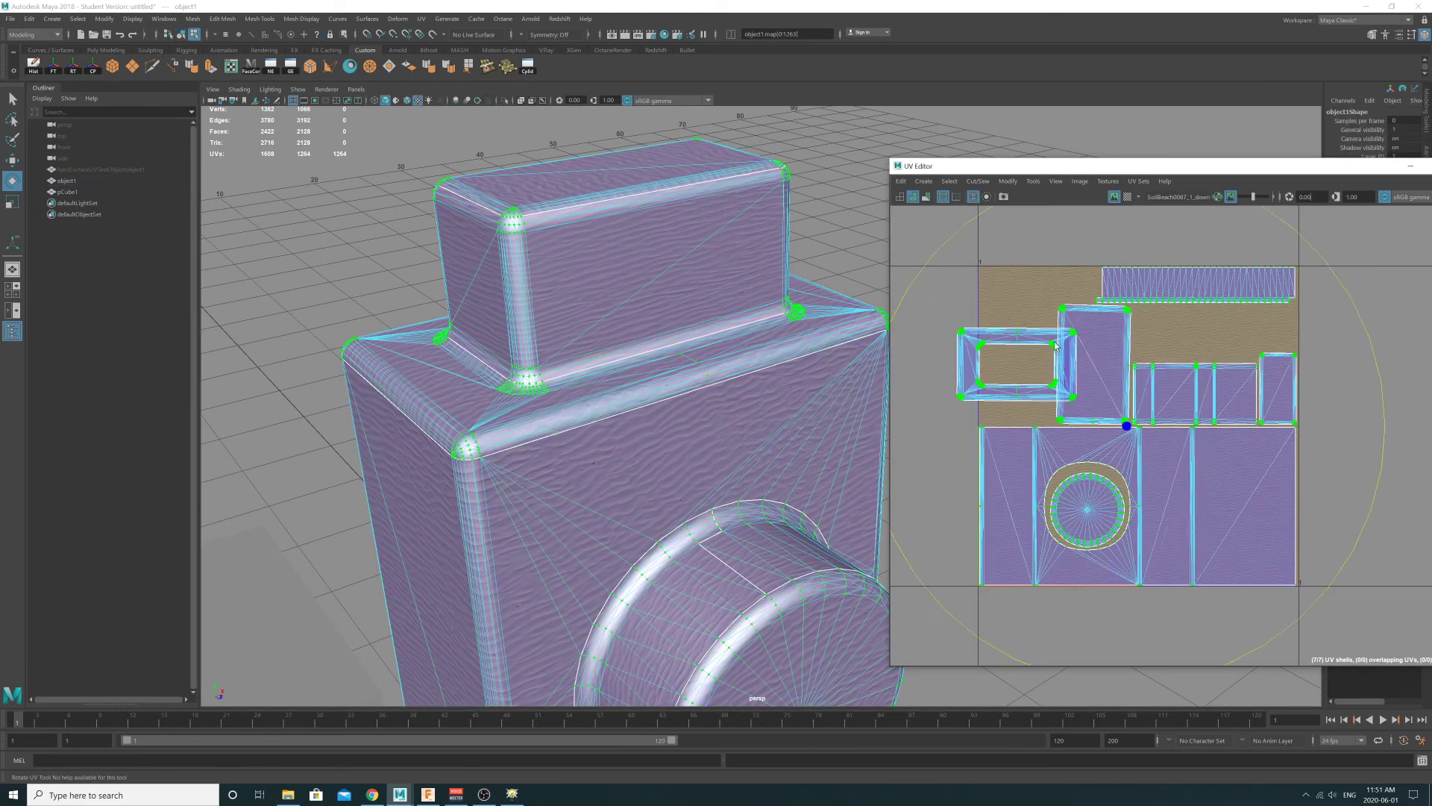
{"action": "scroll", "coordinate": [1160, 352], "scroll_direction": "down", "scroll_amount": 2}
{"action": "right_click", "coordinate": [968, 292]}
{"action": "right_click_drag", "start_coordinate": [968, 292], "coordinate": [1011, 295]}
{"action": "middle_click_drag", "start_coordinate": [1010, 292], "coordinate": [1332, 548]}
{"action": "key", "text": "ctrl+z"}
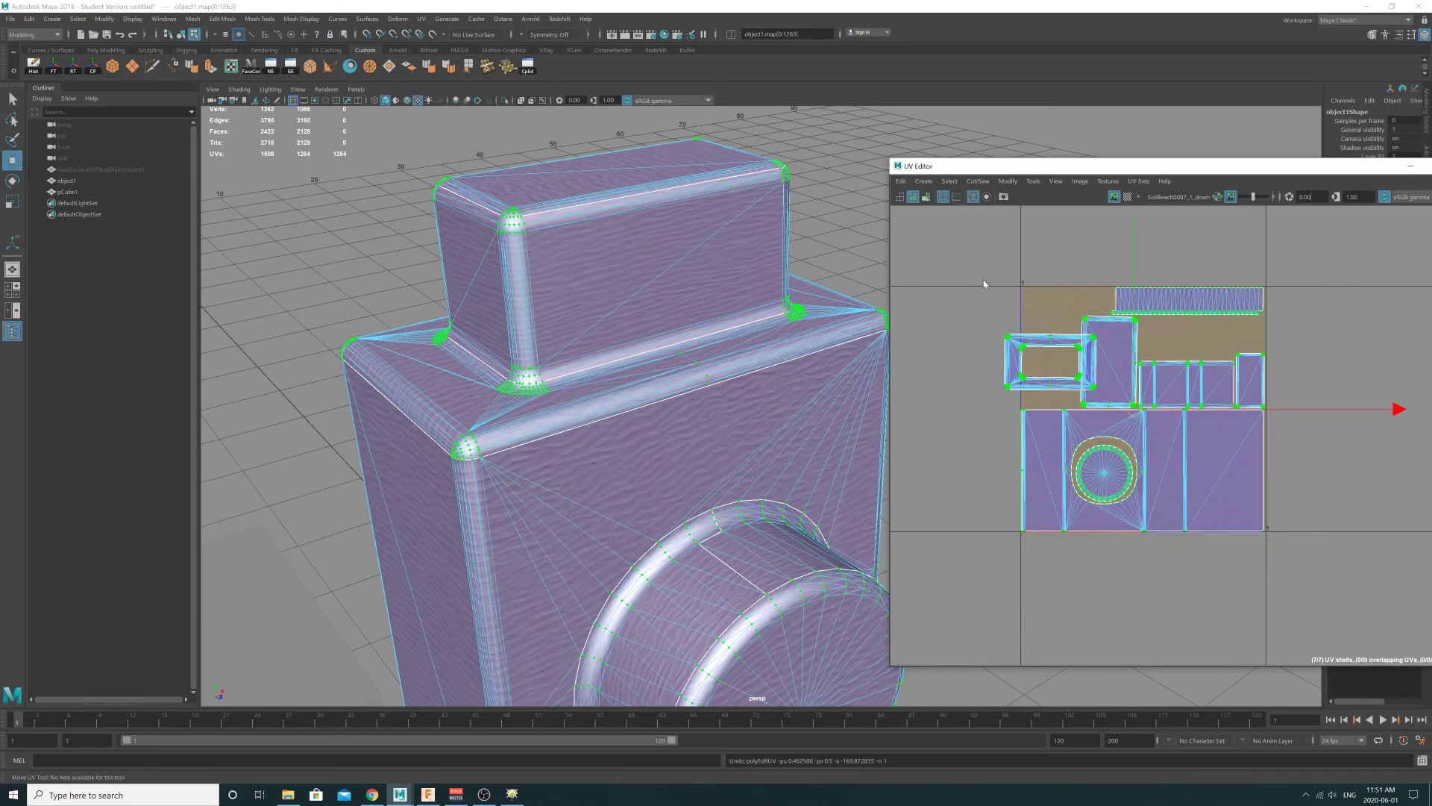
{"action": "left_click", "coordinate": [1008, 181]}
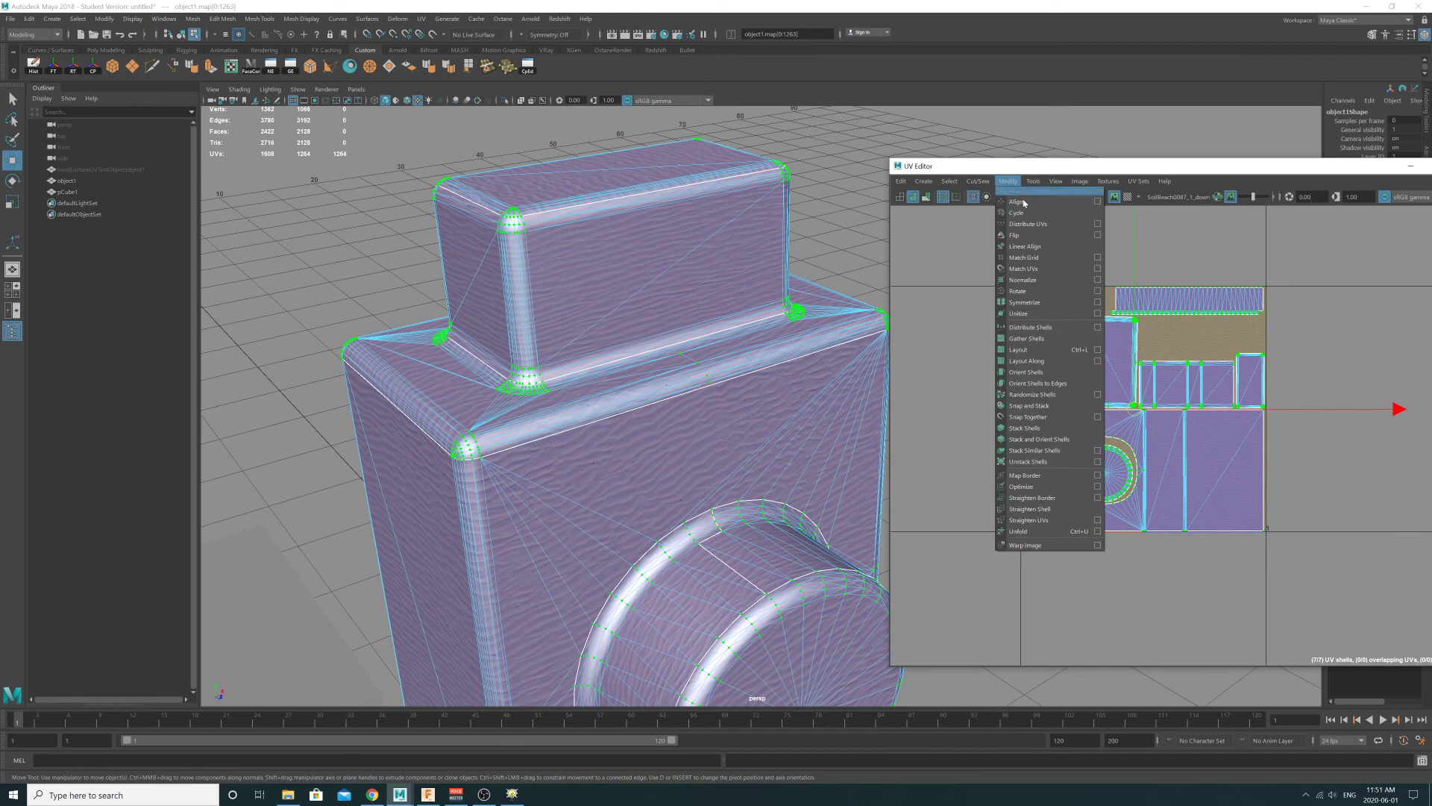
{"action": "left_click", "coordinate": [1043, 352]}
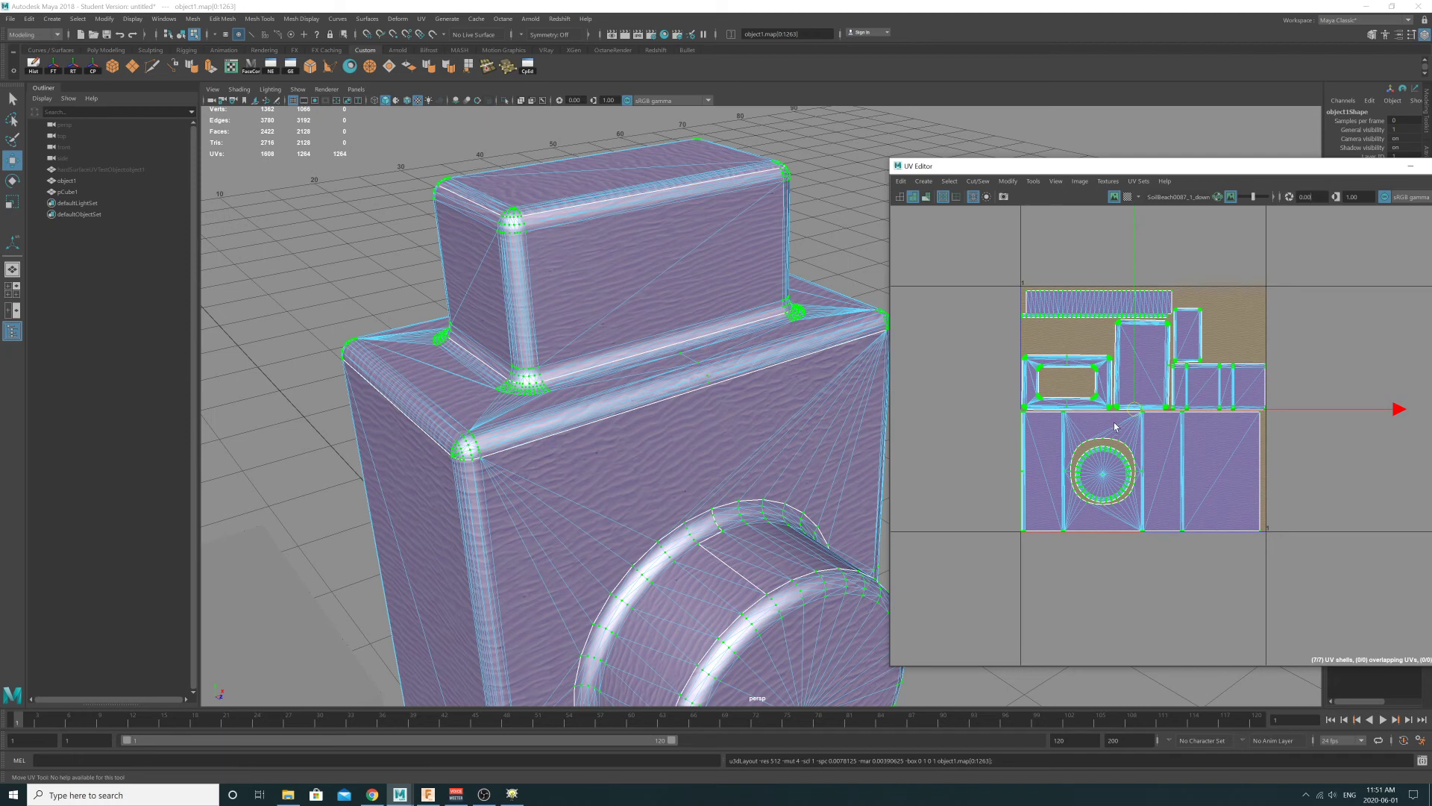
{"action": "scroll", "coordinate": [958, 375], "scroll_direction": "up", "scroll_amount": 3}
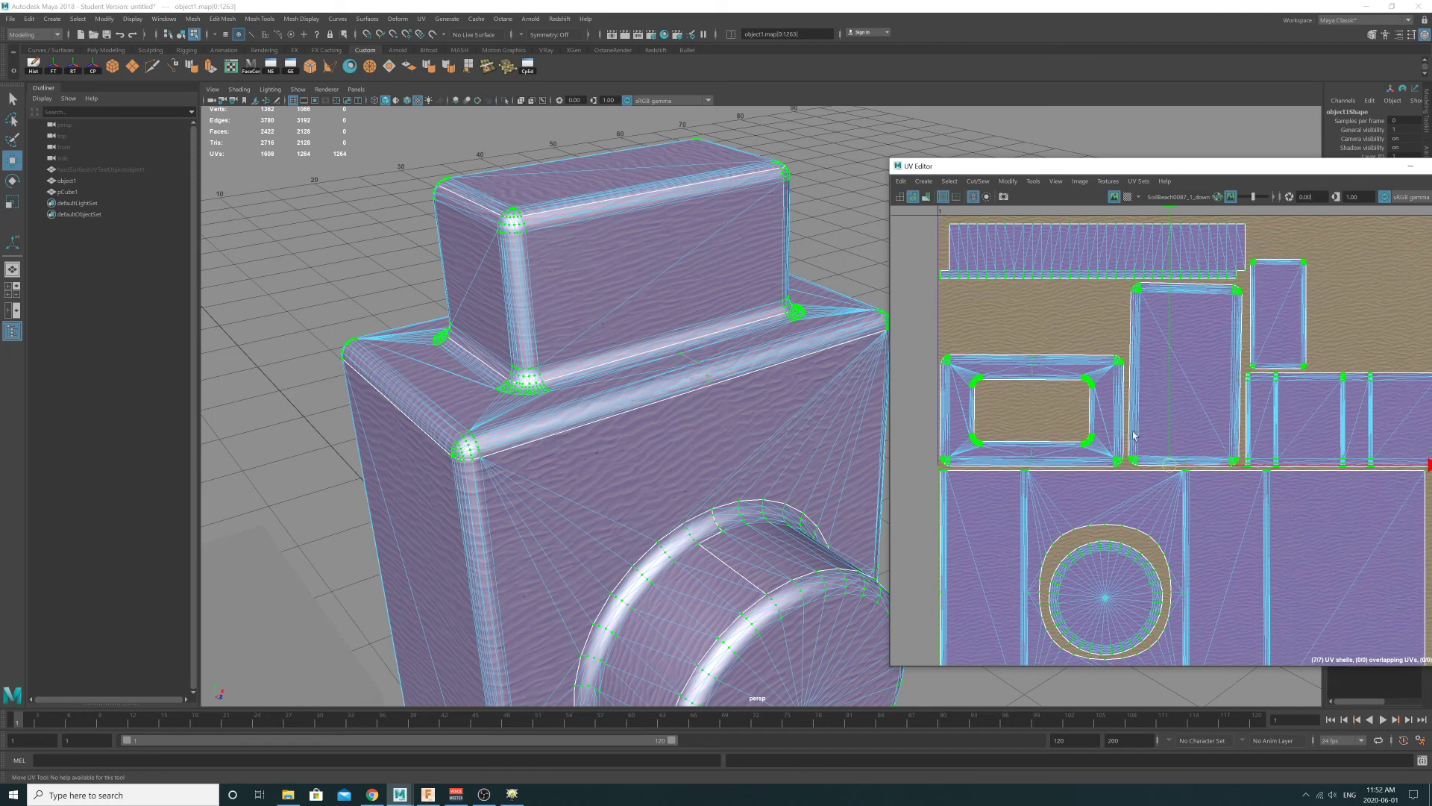
- Examine the repacked UV shells and the sand texture from several sides of the model
{"action": "middle_click_drag", "start_coordinate": [724, 379], "coordinate": [626, 289], "text": "alt"}
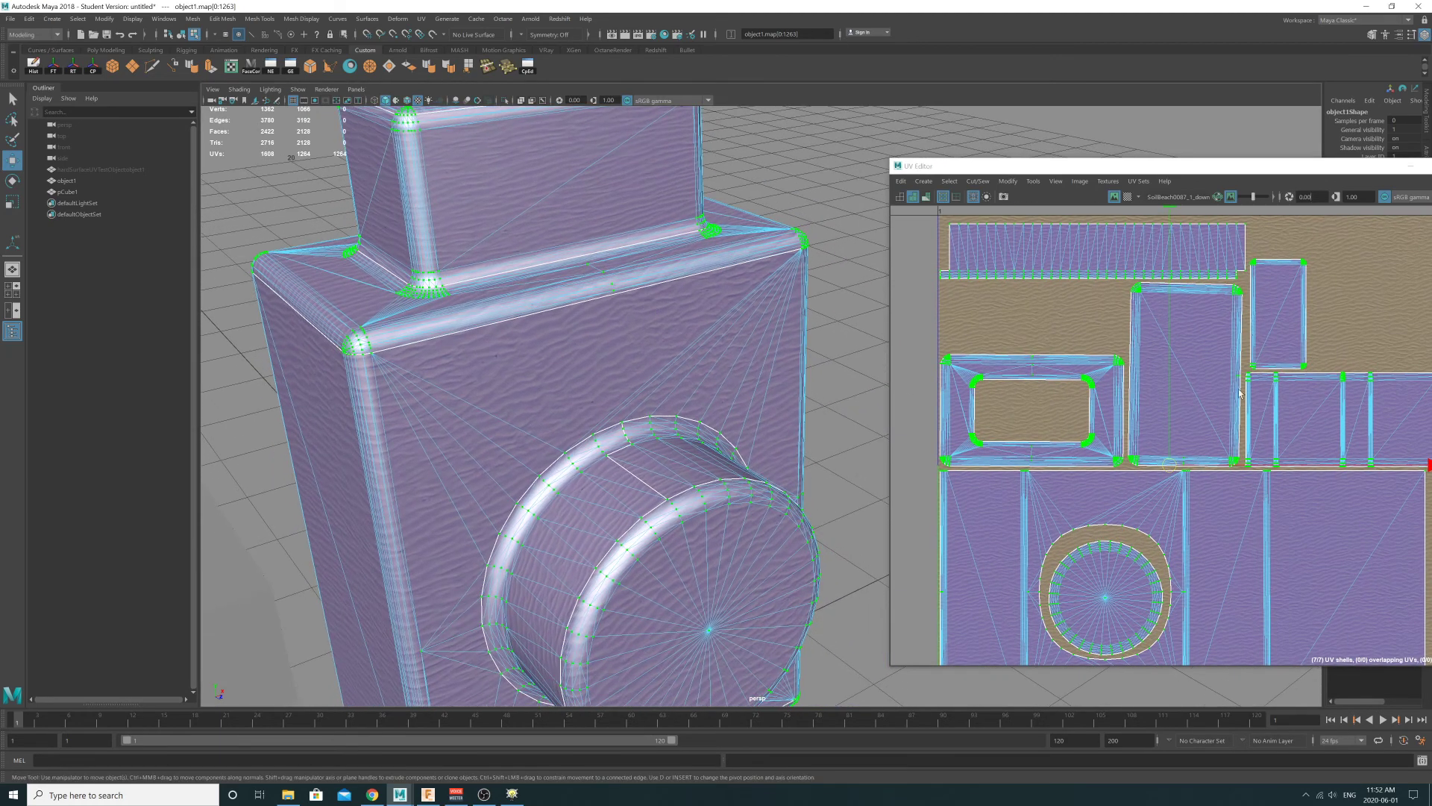
{"action": "middle_click_drag", "start_coordinate": [1239, 391], "coordinate": [1122, 316], "text": "alt"}
{"action": "right_click_drag", "start_coordinate": [1156, 385], "coordinate": [1100, 362], "text": "alt"}
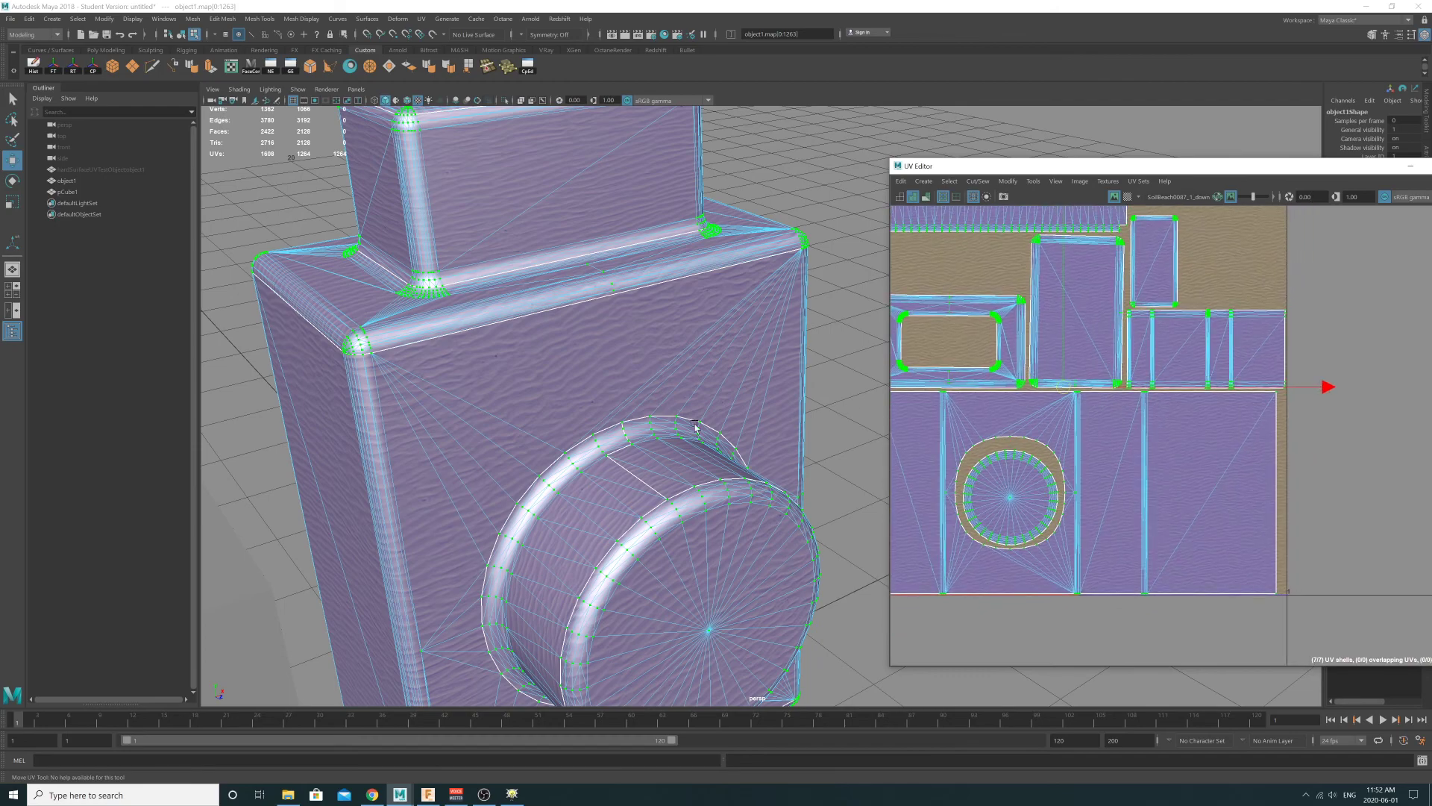
{"action": "left_click_drag", "start_coordinate": [694, 424], "coordinate": [802, 392], "text": "alt"}
{"action": "right_click_drag", "start_coordinate": [801, 391], "coordinate": [761, 395], "text": "alt"}
{"action": "left_click_drag", "start_coordinate": [761, 396], "coordinate": [791, 455], "text": "alt"}
{"action": "middle_click_drag", "start_coordinate": [1053, 427], "coordinate": [1081, 386], "text": "alt"}
{"action": "middle_click_drag", "start_coordinate": [1178, 326], "coordinate": [1148, 362], "text": "alt"}
{"action": "left_click_drag", "start_coordinate": [818, 452], "coordinate": [787, 480], "text": "alt"}
{"action": "right_click_drag", "start_coordinate": [787, 480], "coordinate": [746, 489], "text": "alt"}
{"action": "left_click_drag", "start_coordinate": [791, 500], "coordinate": [571, 385], "text": "alt"}
- Return to object selection, deselect the model and delete the untextured grey cube beside it
{"action": "left_click", "coordinate": [181, 34]}
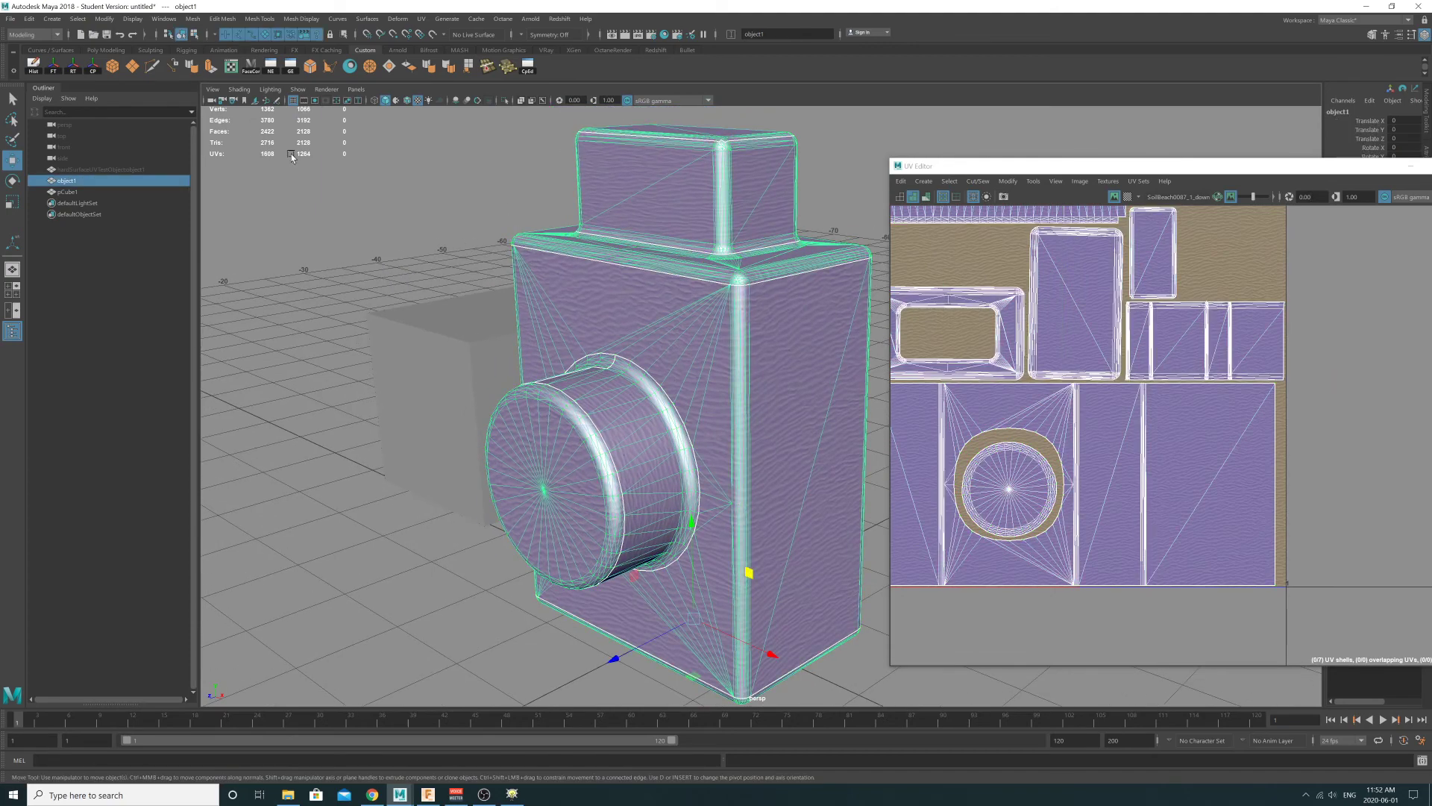
{"action": "left_click", "coordinate": [466, 317]}
{"action": "left_click_drag", "start_coordinate": [467, 316], "coordinate": [796, 356], "text": "alt"}
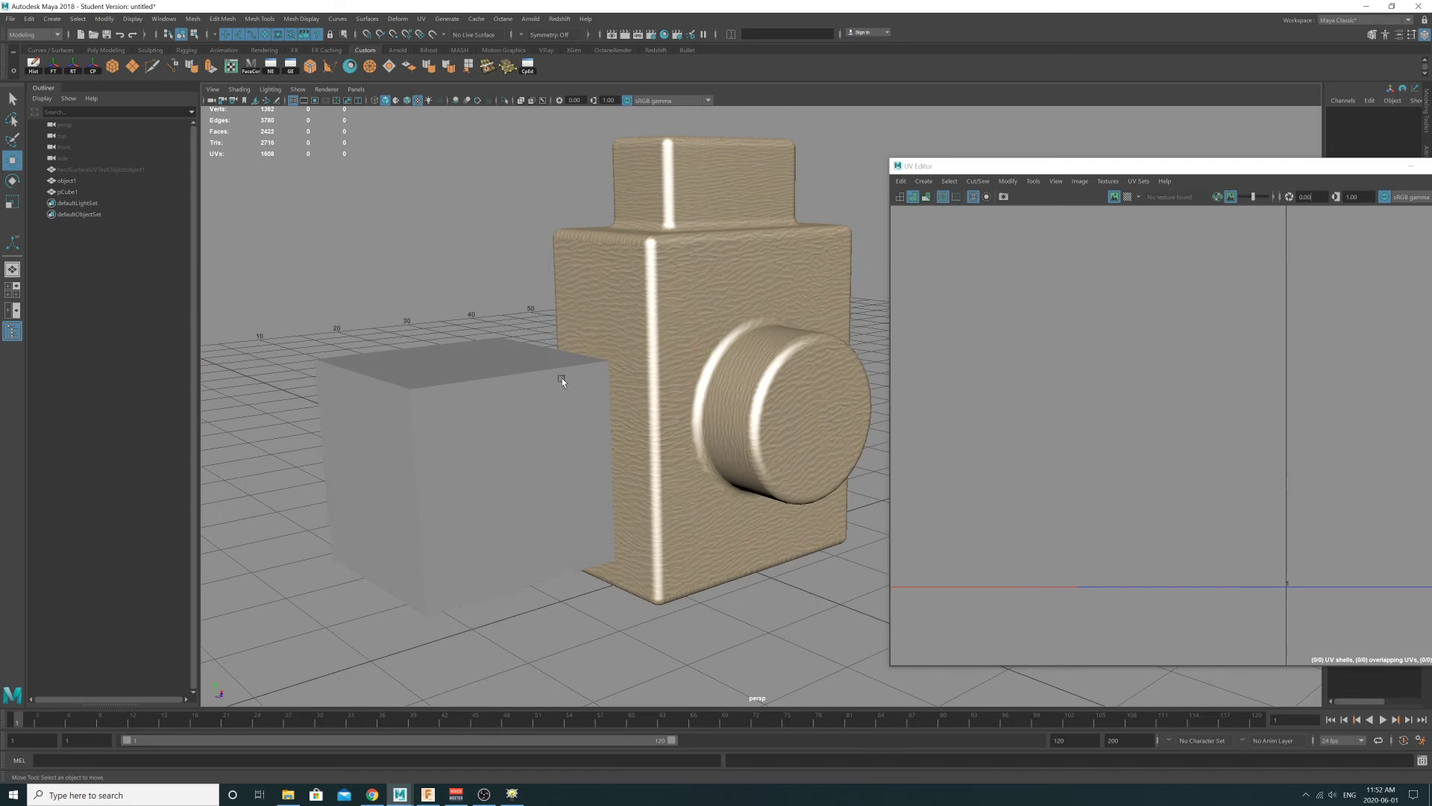
{"action": "left_click", "coordinate": [515, 397]}
{"action": "key", "text": "Delete"}
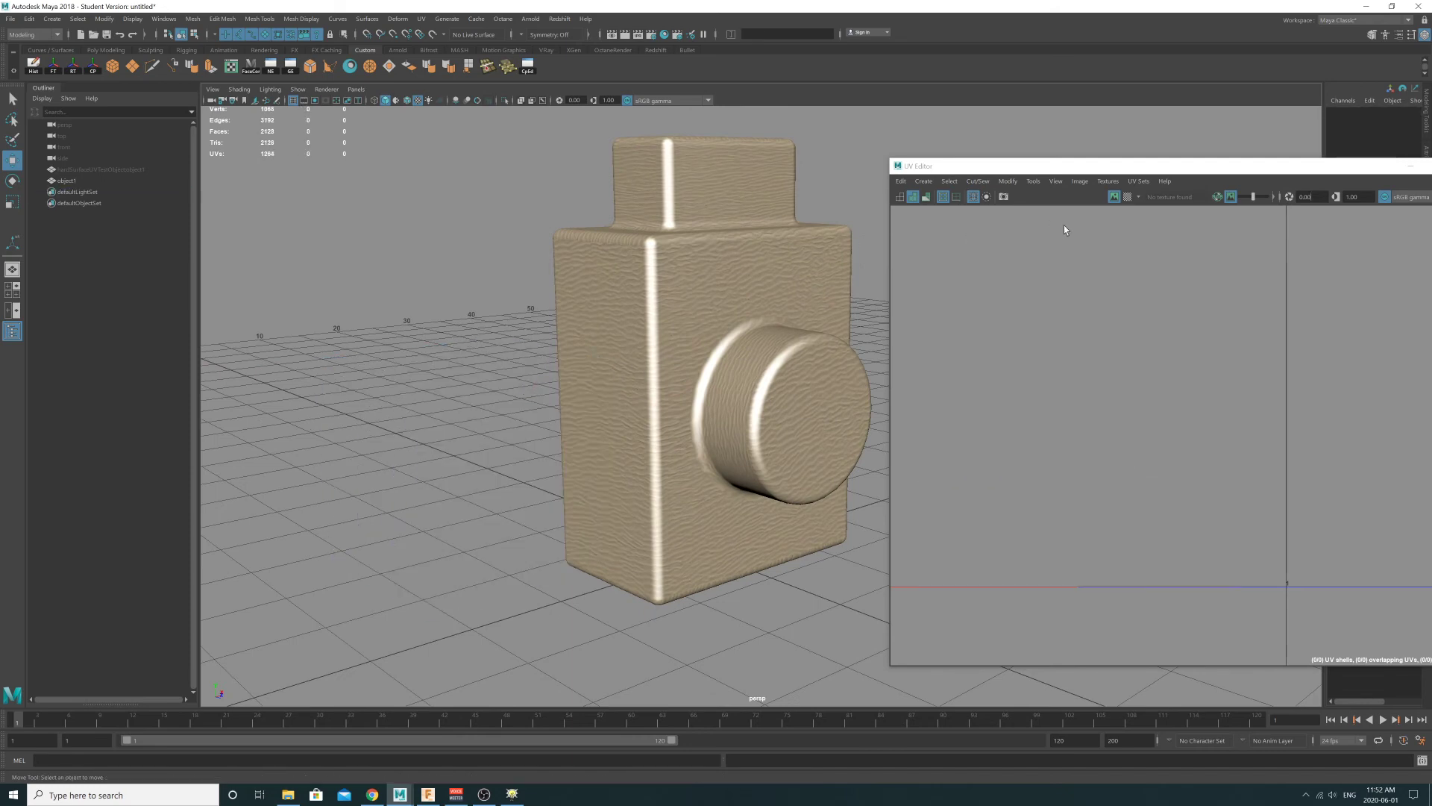
- Close the UV Editor and the Layout UVs options window
{"action": "left_click_drag", "start_coordinate": [1034, 168], "coordinate": [650, 188]}
{"action": "left_click", "coordinate": [1074, 190]}
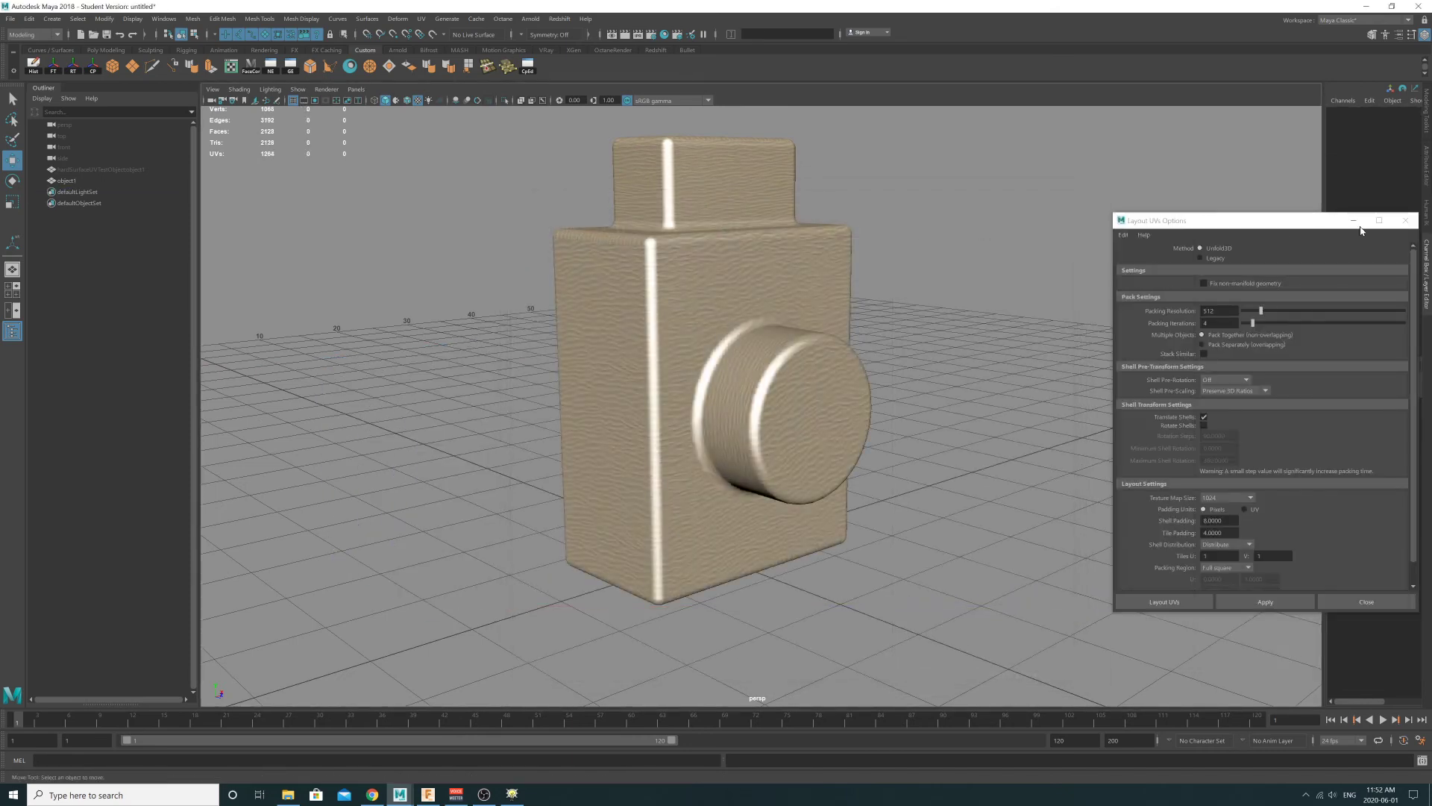
{"action": "left_click", "coordinate": [1407, 222]}
- Examine the finished sand texture on the whole model and close up around the front cylinder's rounded edges
{"action": "left_click_drag", "start_coordinate": [851, 236], "coordinate": [788, 237], "text": "alt"}
{"action": "left_click_drag", "start_coordinate": [863, 298], "coordinate": [672, 388], "text": "alt"}
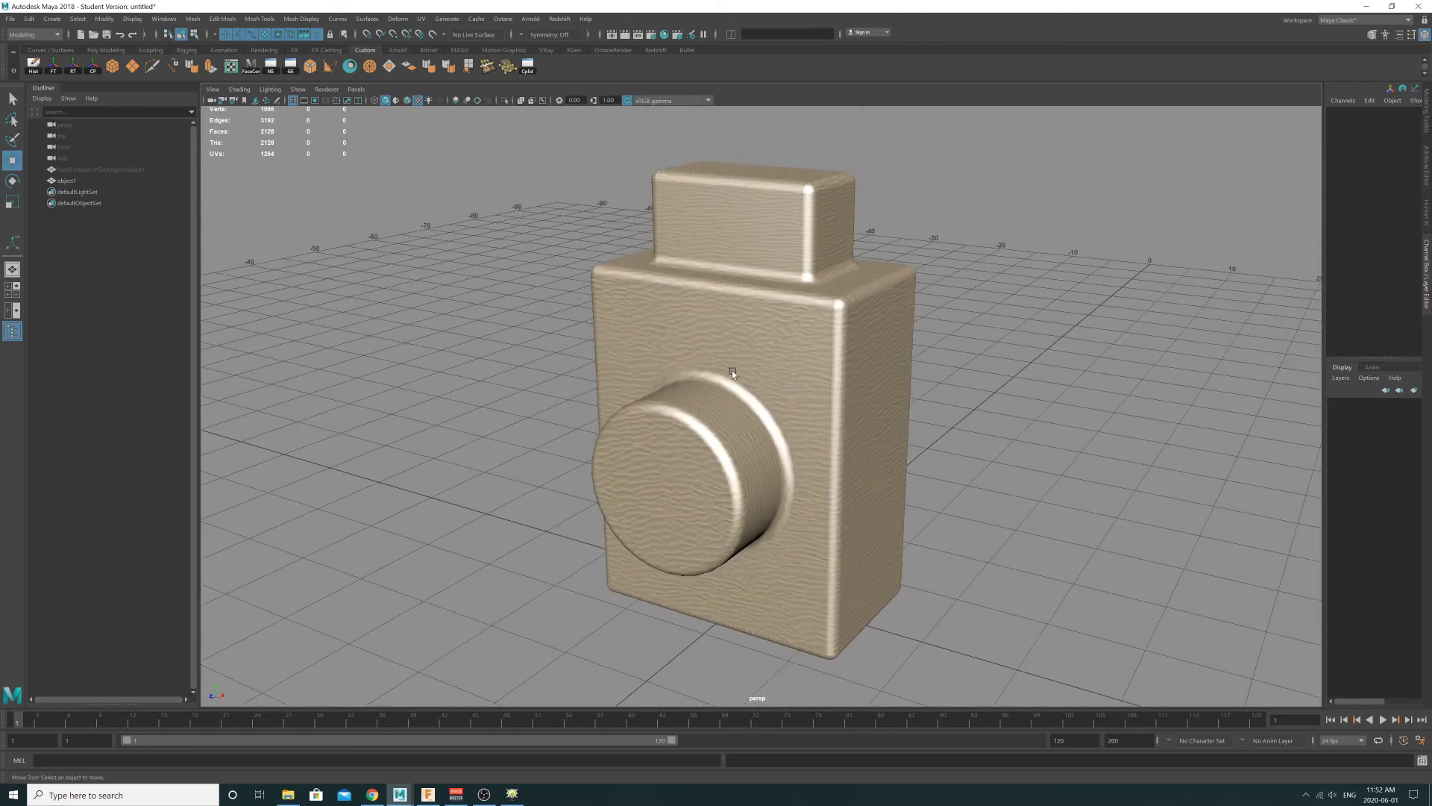
{"action": "left_click_drag", "start_coordinate": [737, 374], "coordinate": [604, 379], "text": "alt"}
{"action": "right_click_drag", "start_coordinate": [604, 379], "coordinate": [907, 401], "text": "alt"}
{"action": "left_click_drag", "start_coordinate": [907, 402], "coordinate": [938, 393], "text": "alt"}
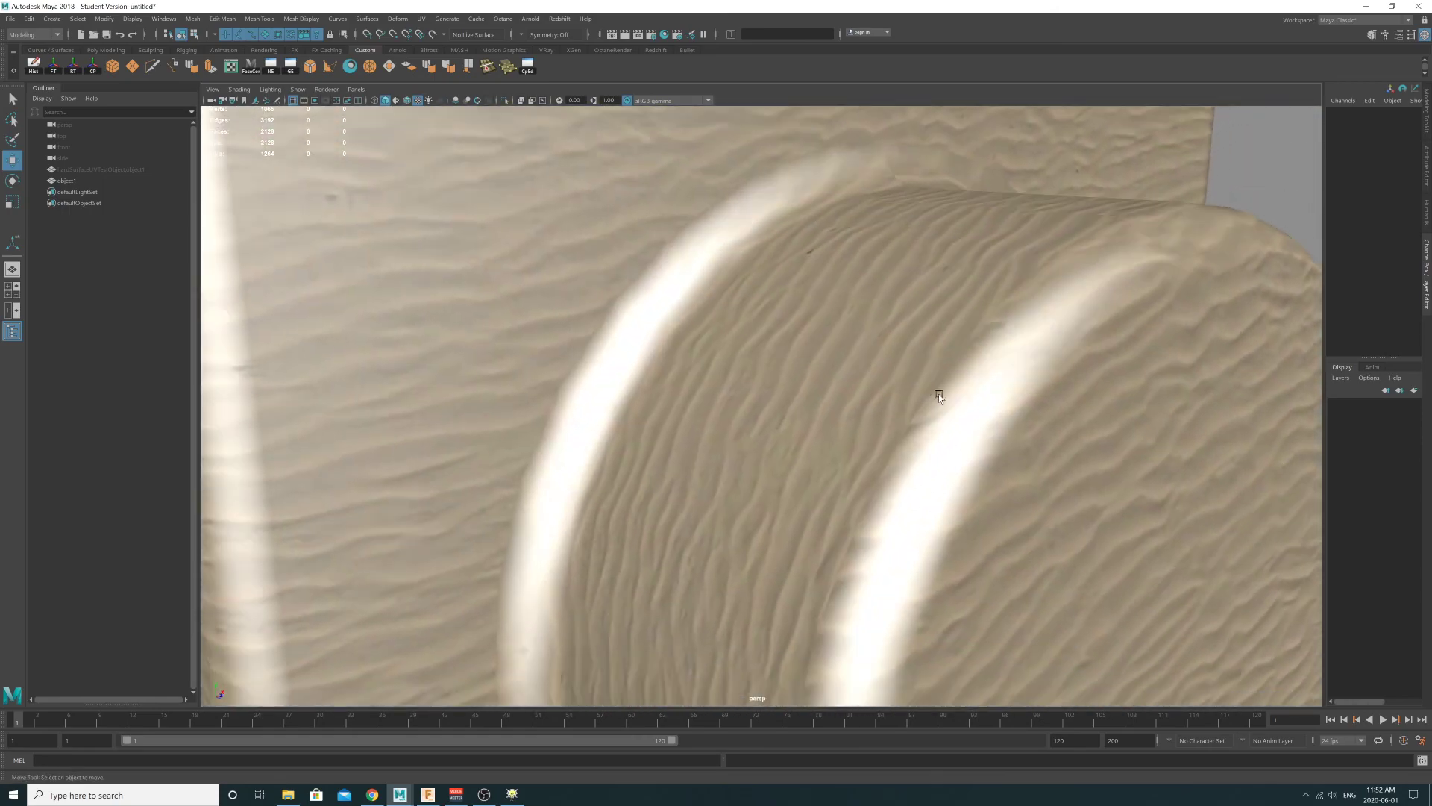
{"action": "right_click_drag", "start_coordinate": [939, 392], "coordinate": [696, 319], "text": "alt"}
{"action": "left_click_drag", "start_coordinate": [697, 319], "coordinate": [607, 329], "text": "alt"}
{"action": "right_click_drag", "start_coordinate": [1016, 387], "coordinate": [838, 333], "text": "alt"}
{"action": "left_click_drag", "start_coordinate": [838, 333], "coordinate": [746, 313], "text": "alt"}
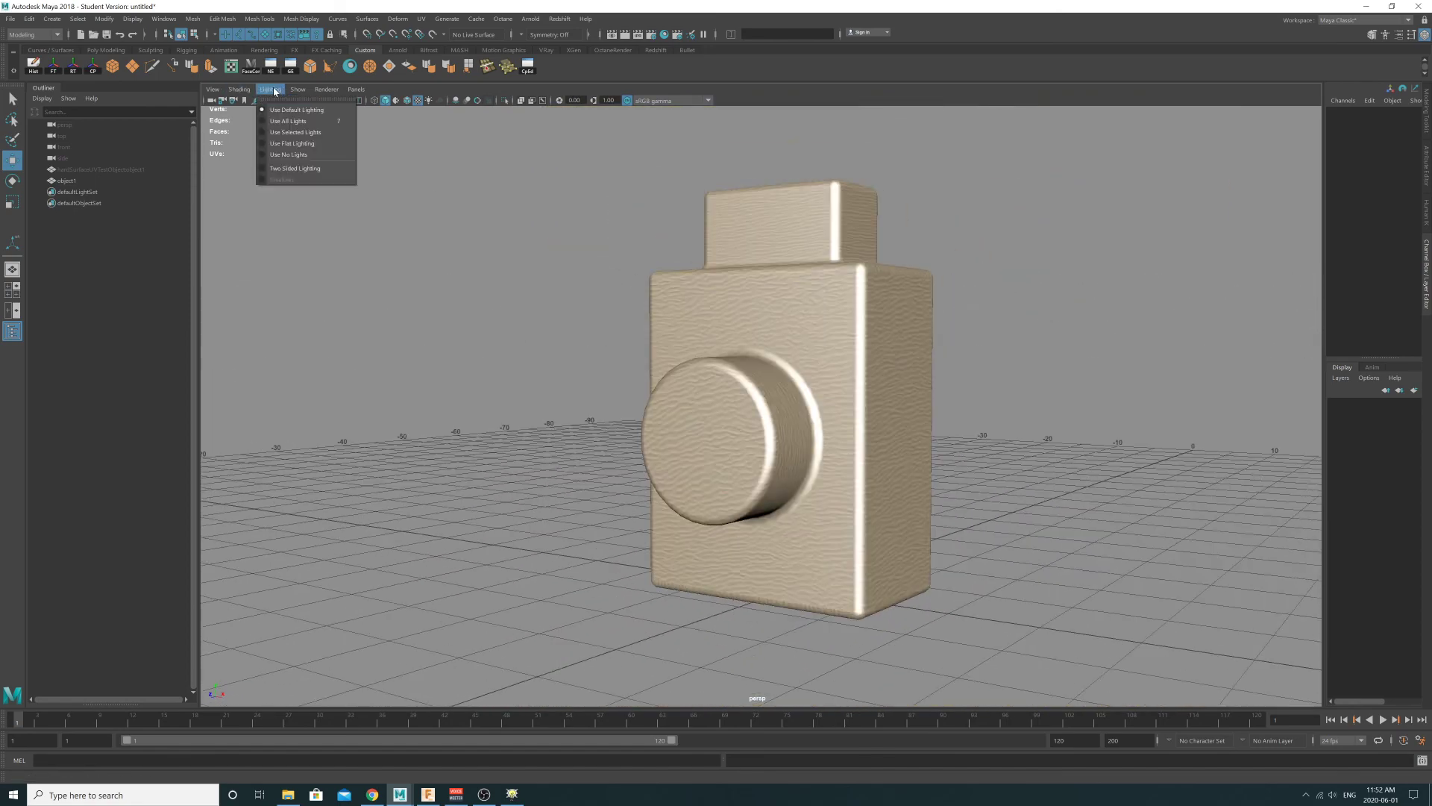
- Try the viewport without lights, switch it to flat lighting and examine the sand texture around the model
{"action": "left_click", "coordinate": [285, 155]}
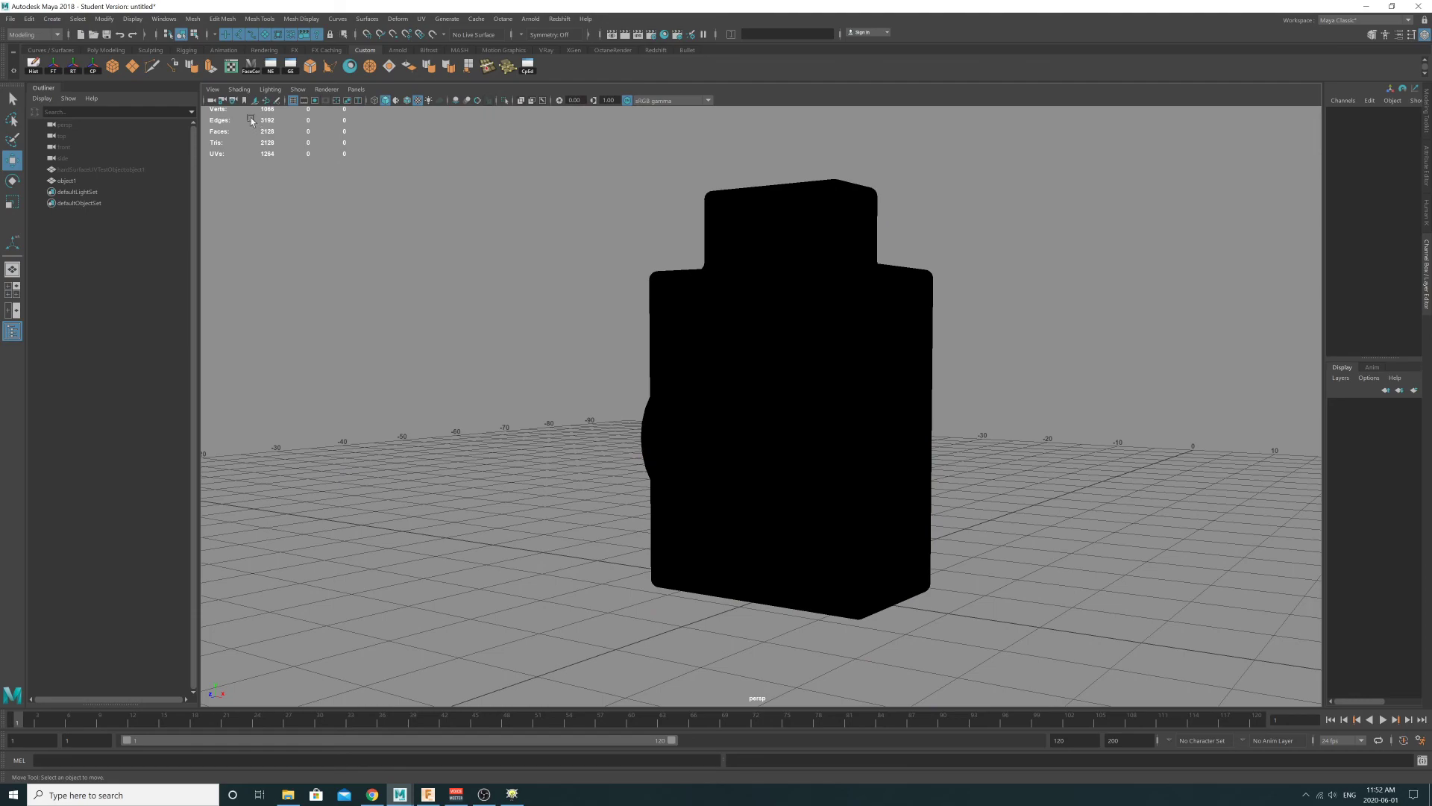
{"action": "left_click", "coordinate": [293, 144]}
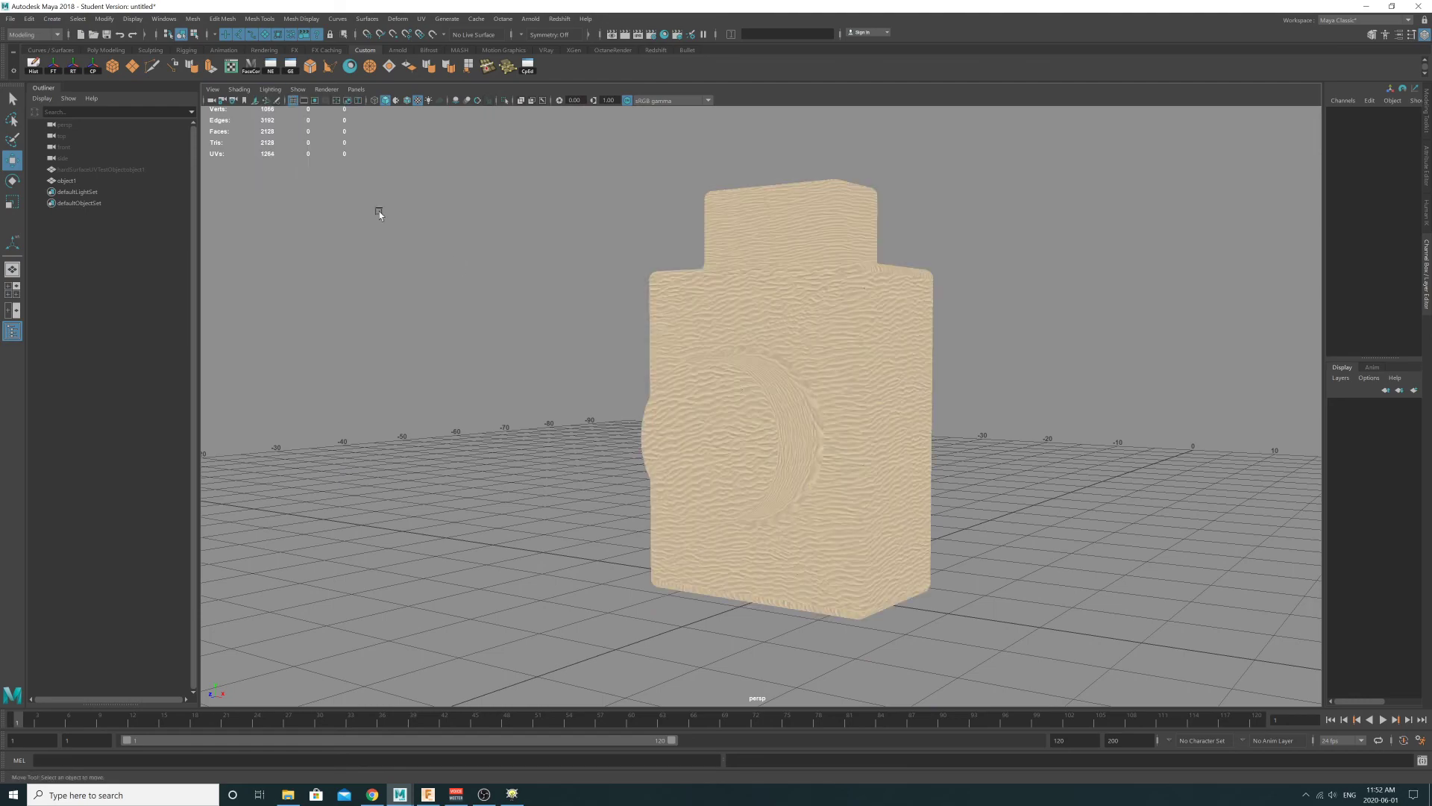
{"action": "left_click_drag", "start_coordinate": [681, 351], "coordinate": [796, 341], "text": "alt"}
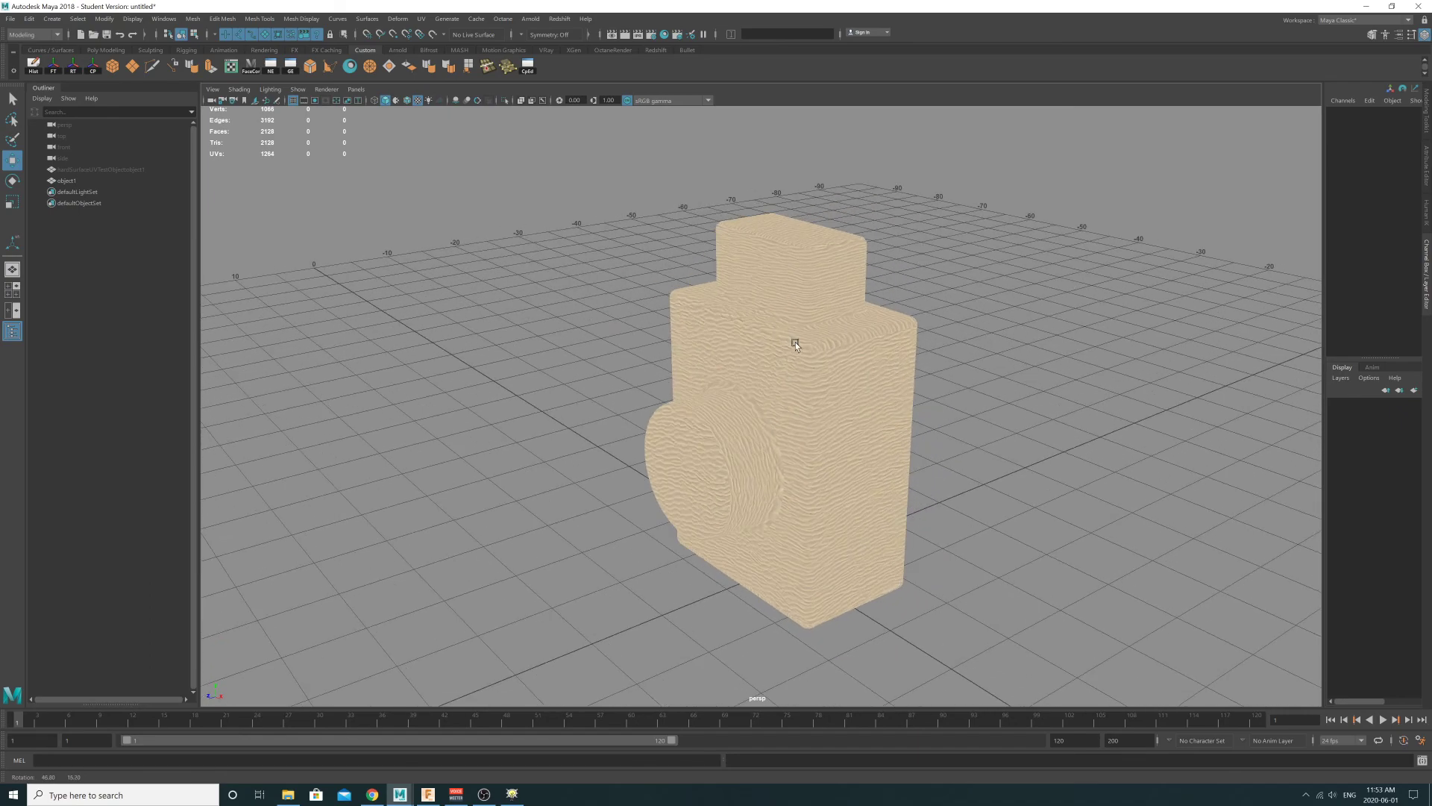
{"action": "right_click_drag", "start_coordinate": [795, 342], "coordinate": [942, 372], "text": "alt"}
{"action": "left_click_drag", "start_coordinate": [784, 351], "coordinate": [857, 358], "text": "alt"}
{"action": "right_click_drag", "start_coordinate": [857, 358], "coordinate": [783, 333], "text": "alt"}
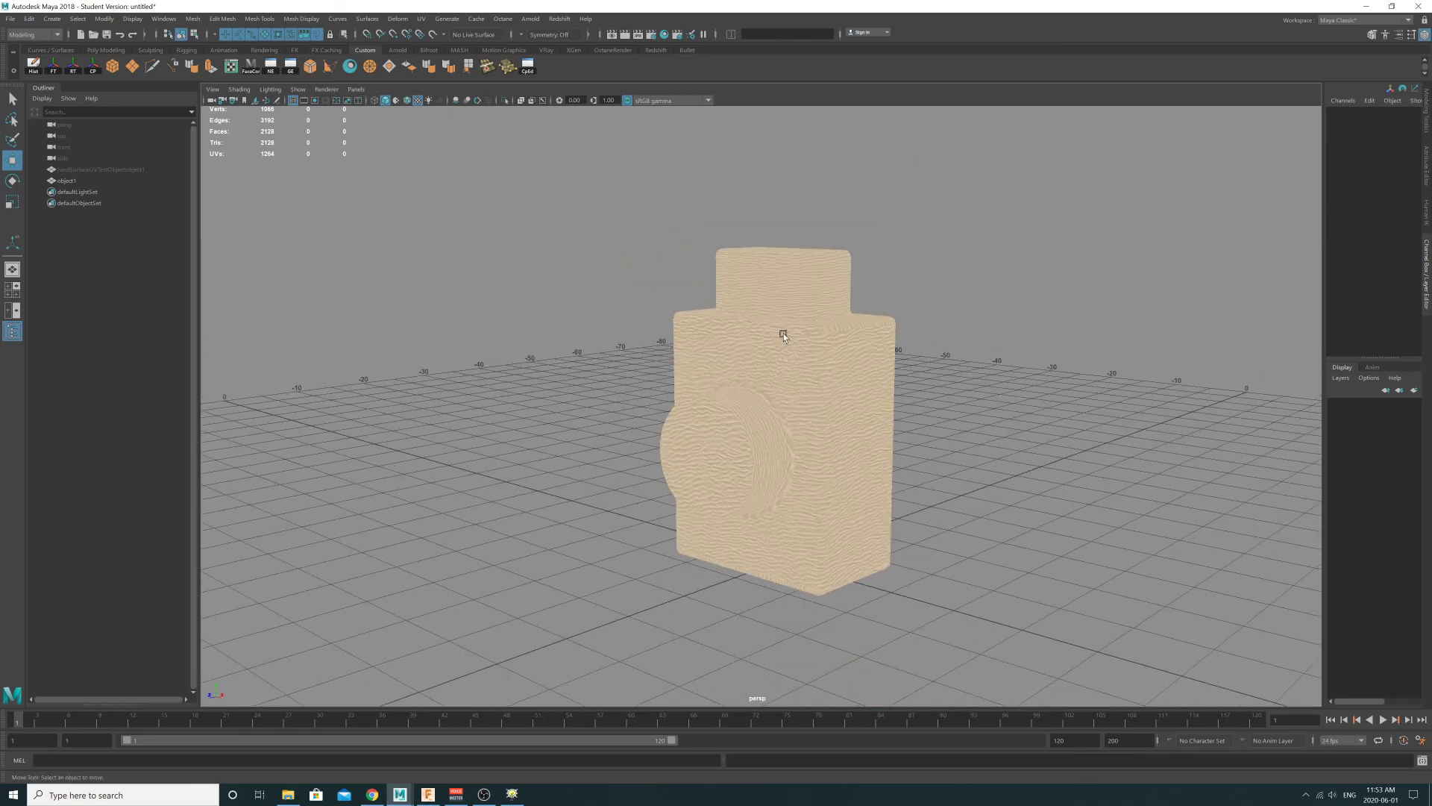
{"action": "left_click_drag", "start_coordinate": [783, 333], "coordinate": [825, 339], "text": "alt"}
{"action": "right_click_drag", "start_coordinate": [825, 339], "coordinate": [941, 367], "text": "alt"}
{"action": "left_click_drag", "start_coordinate": [834, 365], "coordinate": [780, 371], "text": "alt"}
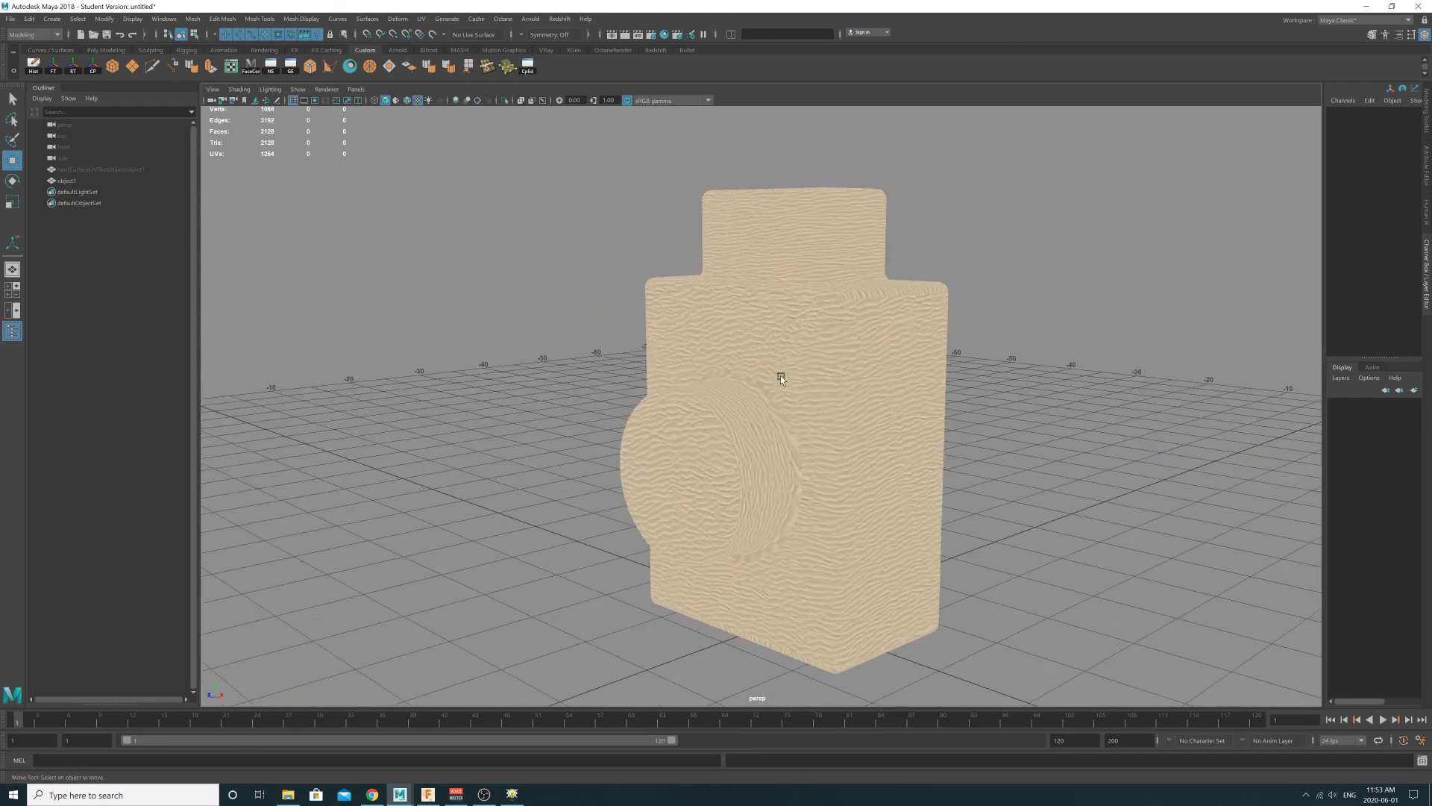
{"action": "right_click_drag", "start_coordinate": [781, 370], "coordinate": [834, 377], "text": "alt"}
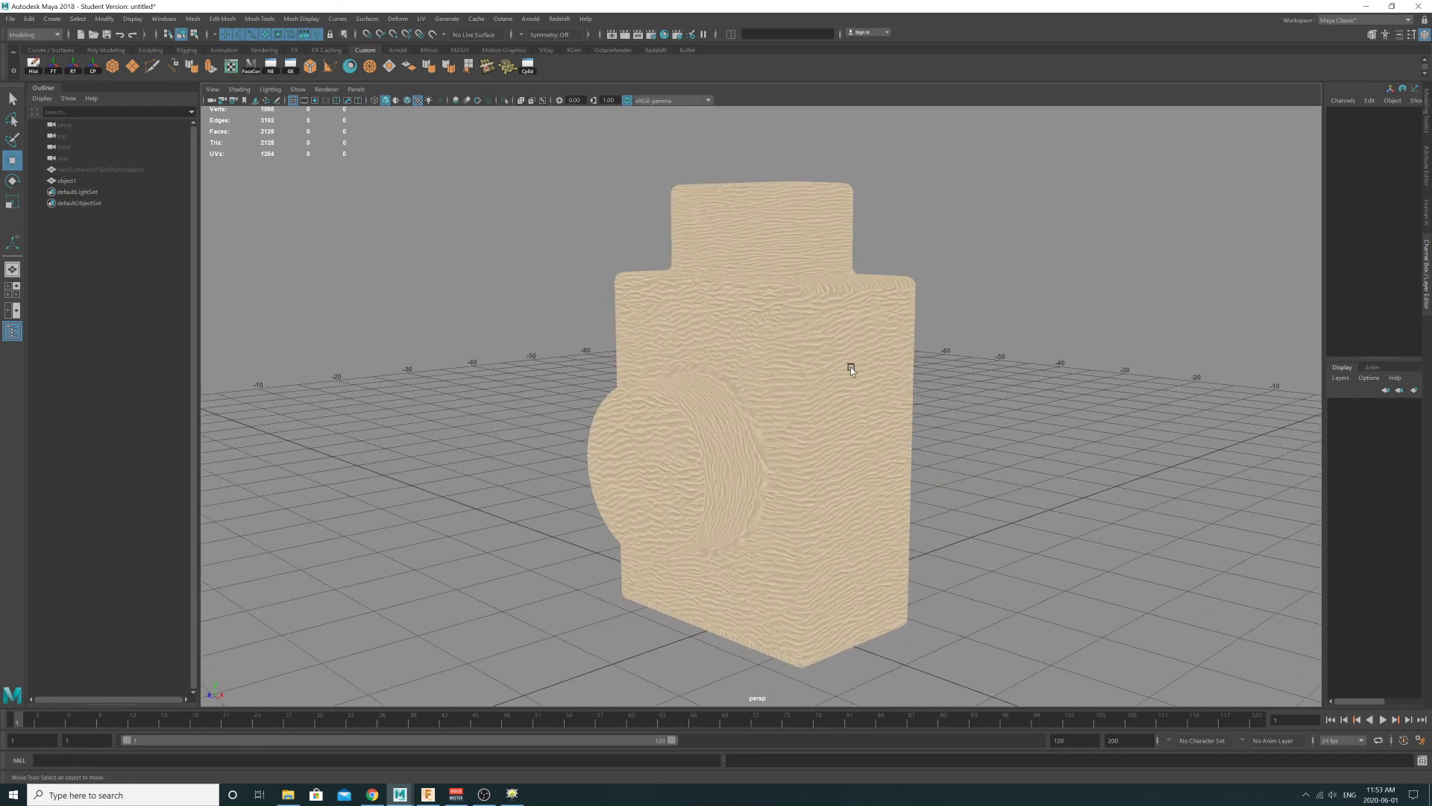